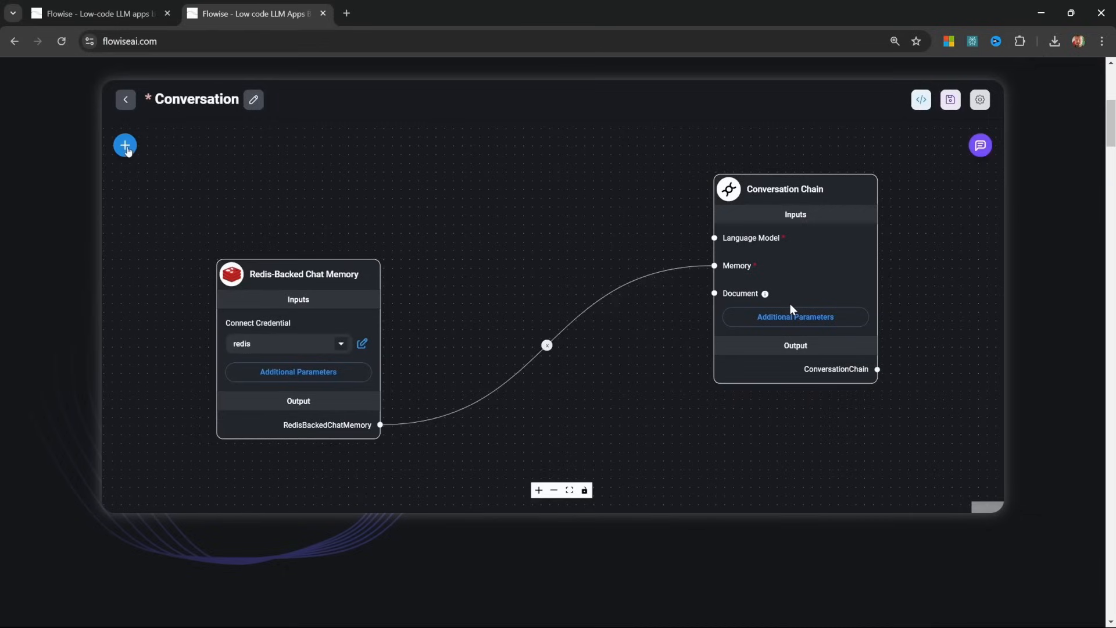
{"action": "scroll", "coordinate": [563, 379], "scroll_direction": "up", "scroll_amount": 6}
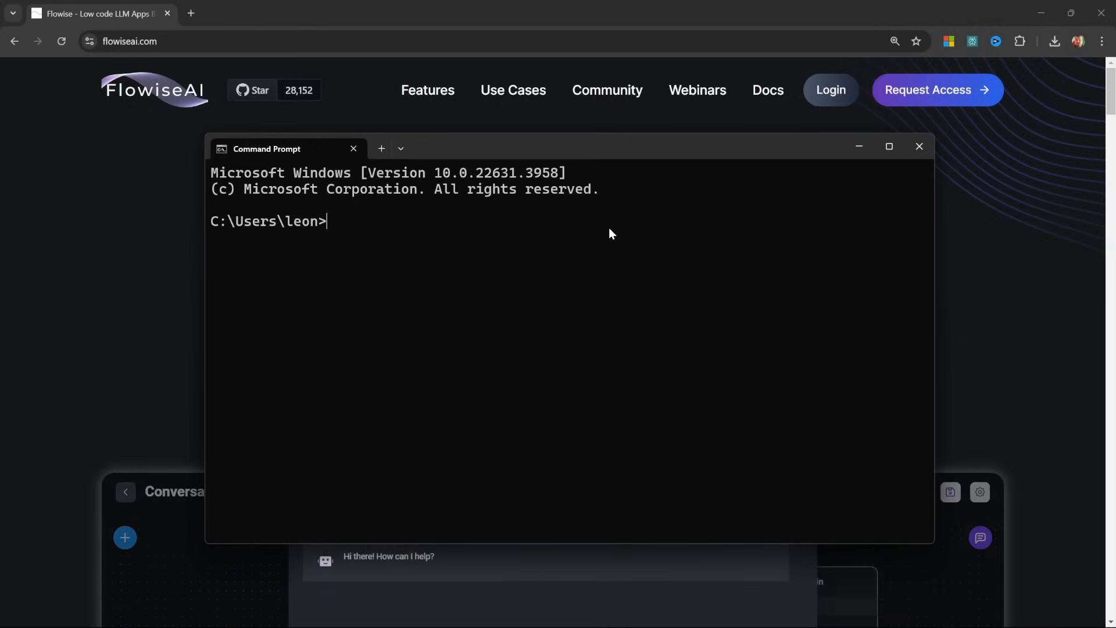
In Command Prompt, start the Flowise server with npx flowise start and accept the package installation
{"action": "type", "text": "npx flowise start"}
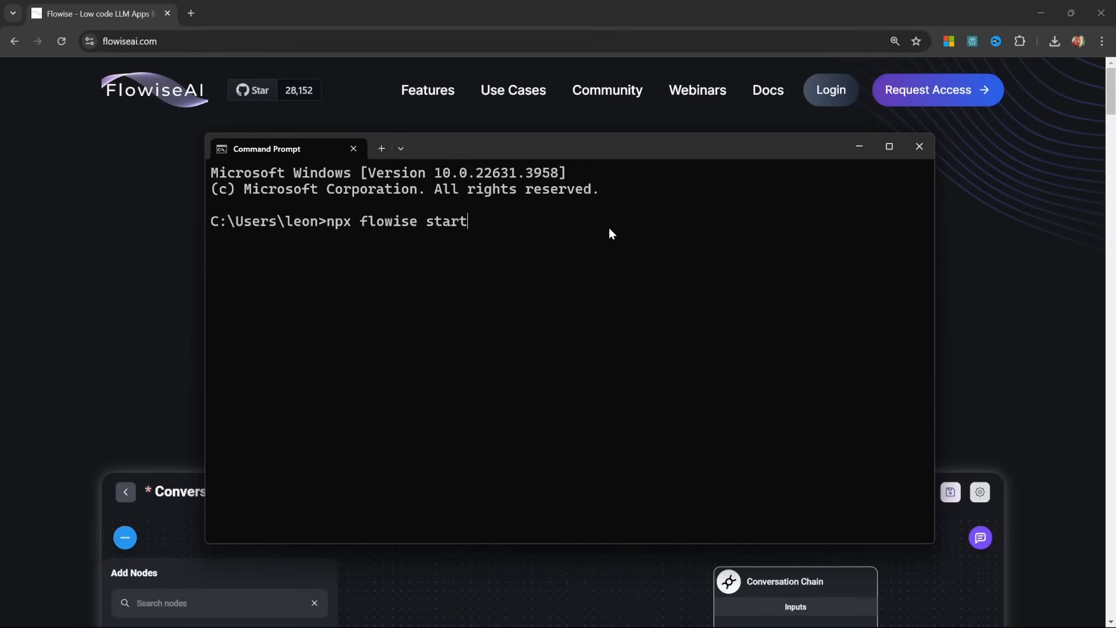
{"action": "key", "text": "Return"}
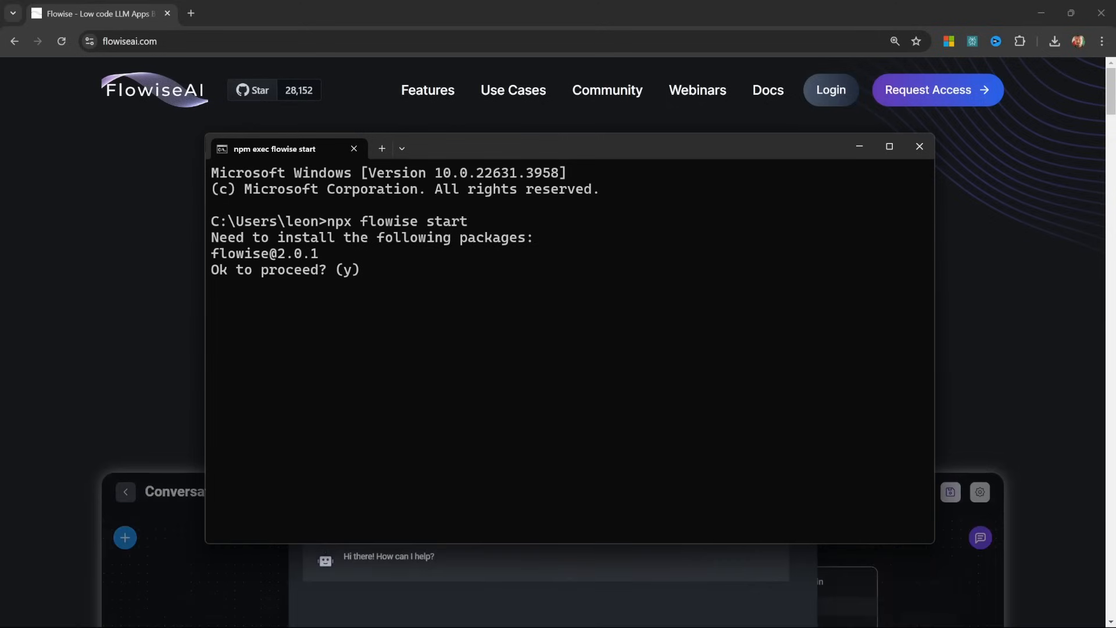
{"action": "type", "text": "y"}
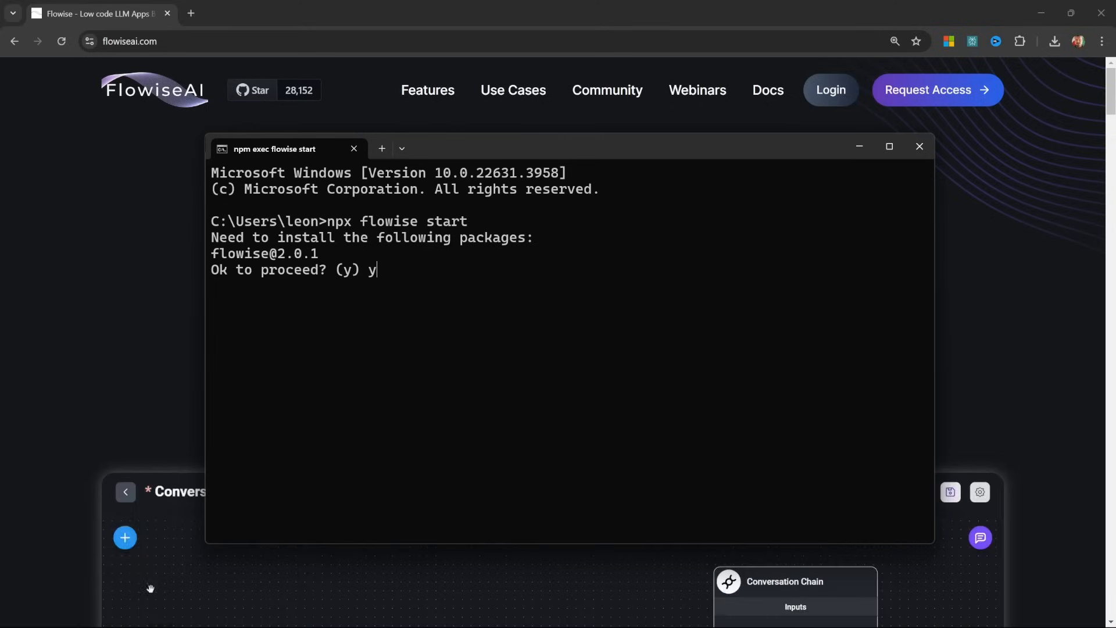
{"action": "key", "text": "Return"}
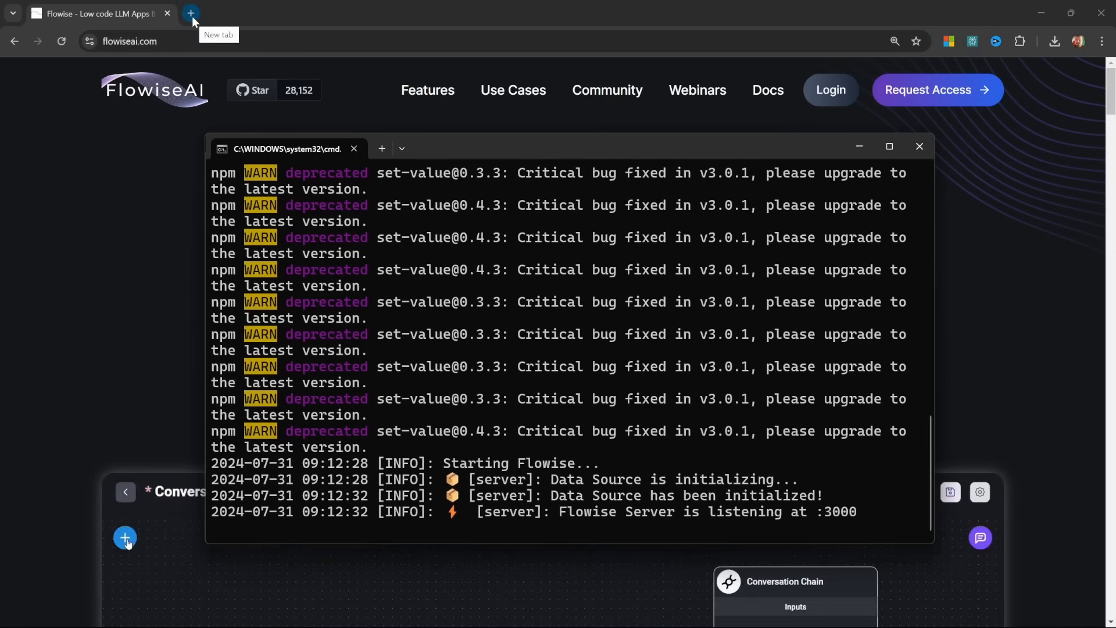
Switch to the browser, open Flowise on localhost:3000 in a new tab and create a new agentflow
{"action": "left_click", "coordinate": [192, 16]}
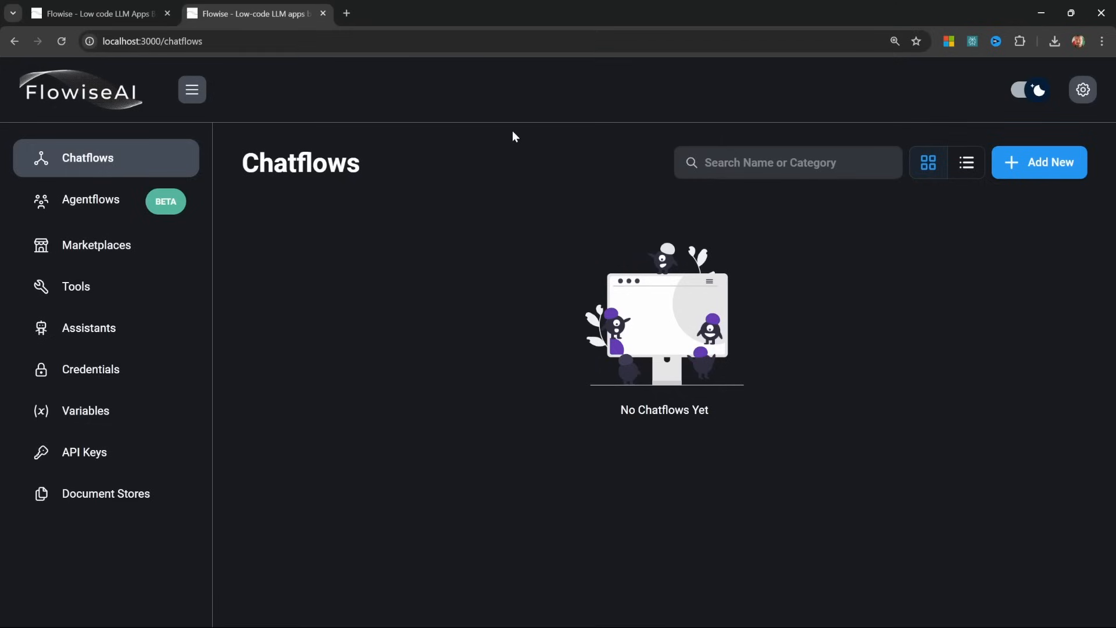
{"action": "left_click", "coordinate": [86, 207]}
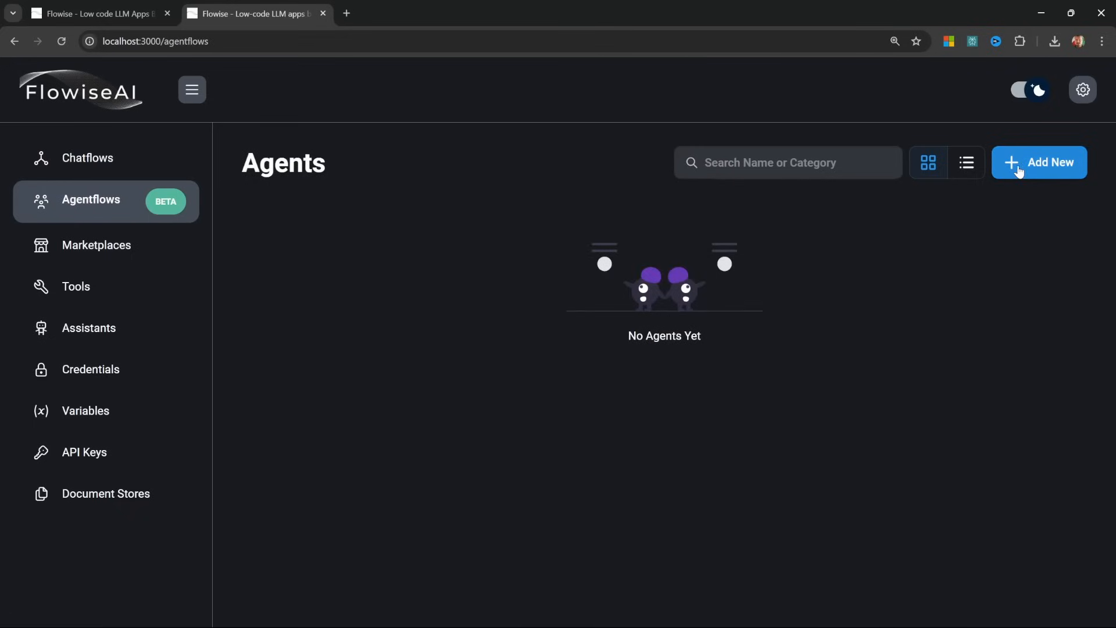
{"action": "left_click", "coordinate": [1033, 168]}
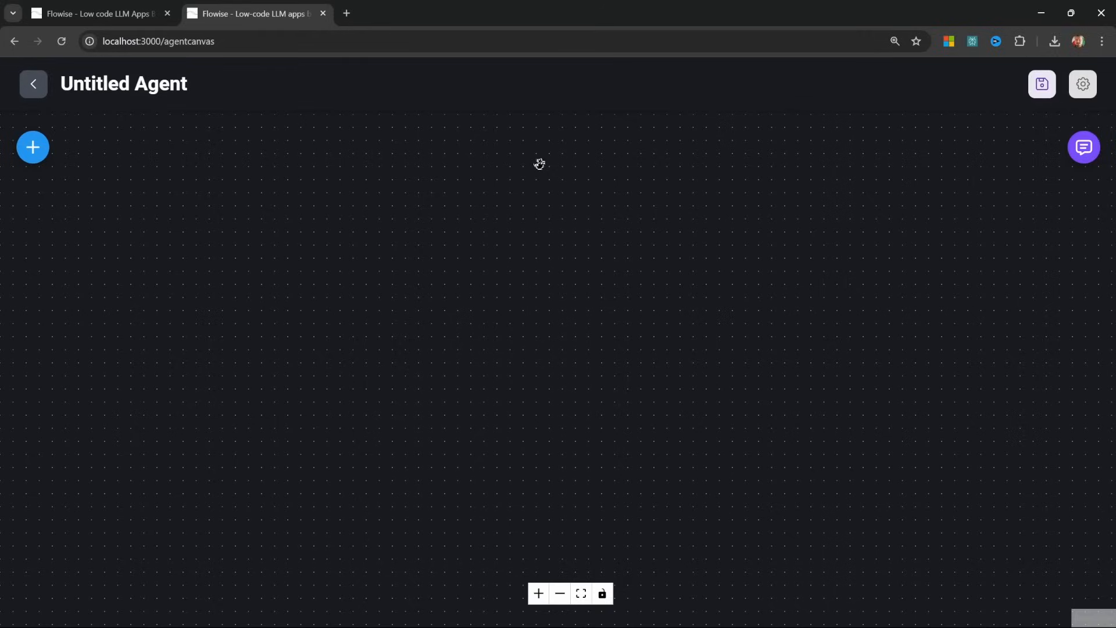
Save the new agentflow under the name "Sequential Agent Basics"
{"action": "left_click", "coordinate": [1042, 84]}
{"action": "type", "text": "Sequential Agent Basics"}
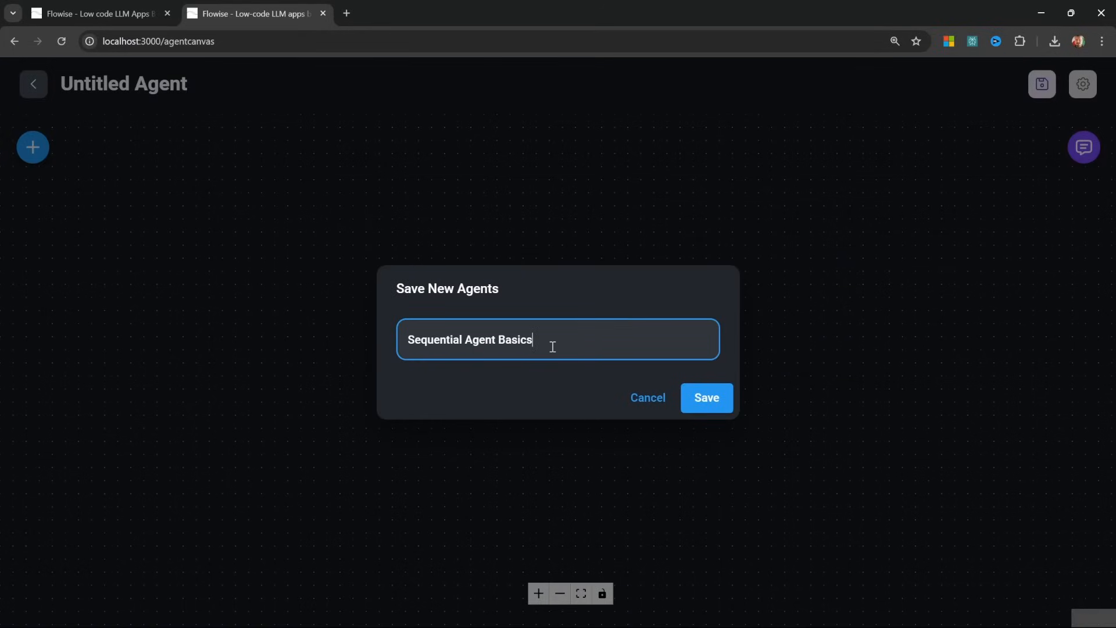
{"action": "left_click", "coordinate": [716, 398]}
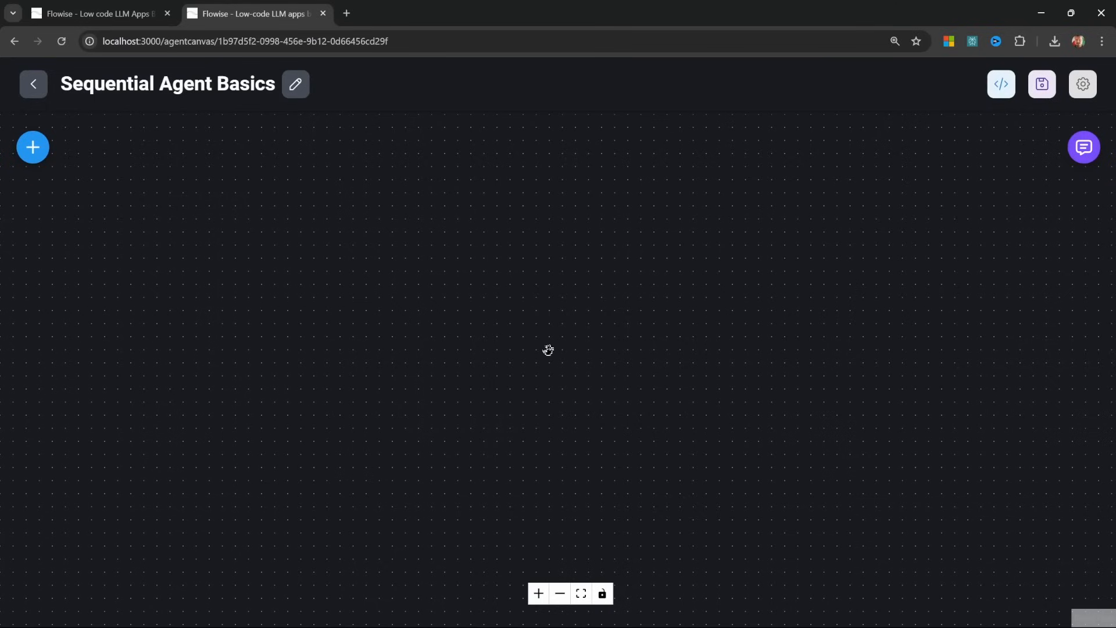
Add a Start node from the Sequential Agents category to the canvas
{"action": "left_click", "coordinate": [33, 147]}
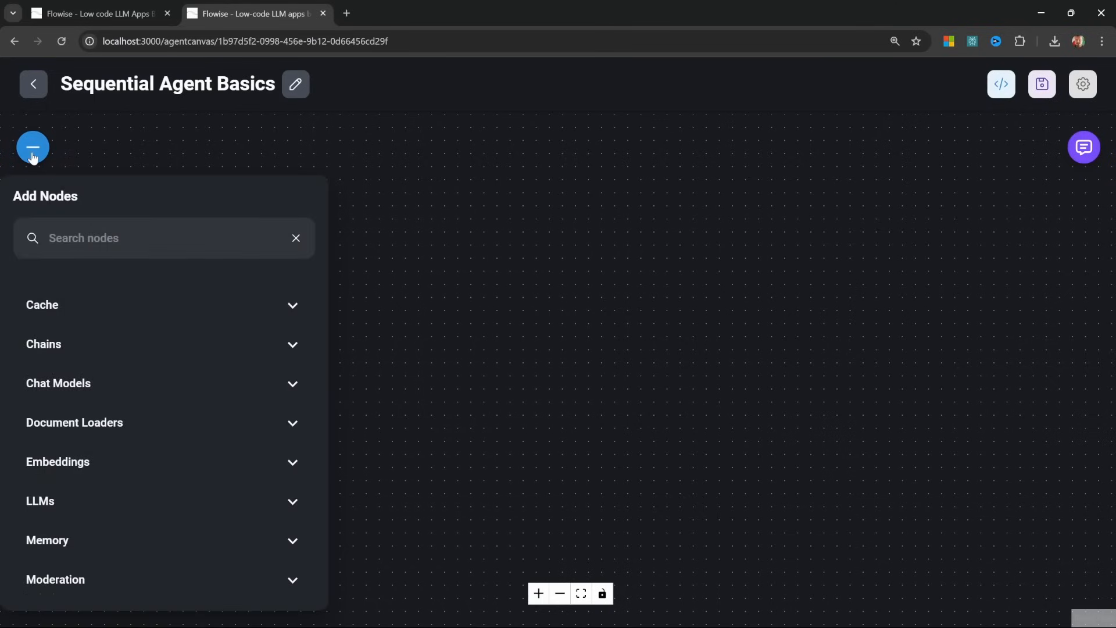
{"action": "scroll", "coordinate": [131, 369], "scroll_direction": "down", "scroll_amount": 5}
{"action": "scroll", "coordinate": [116, 366], "scroll_direction": "up", "scroll_amount": 1}
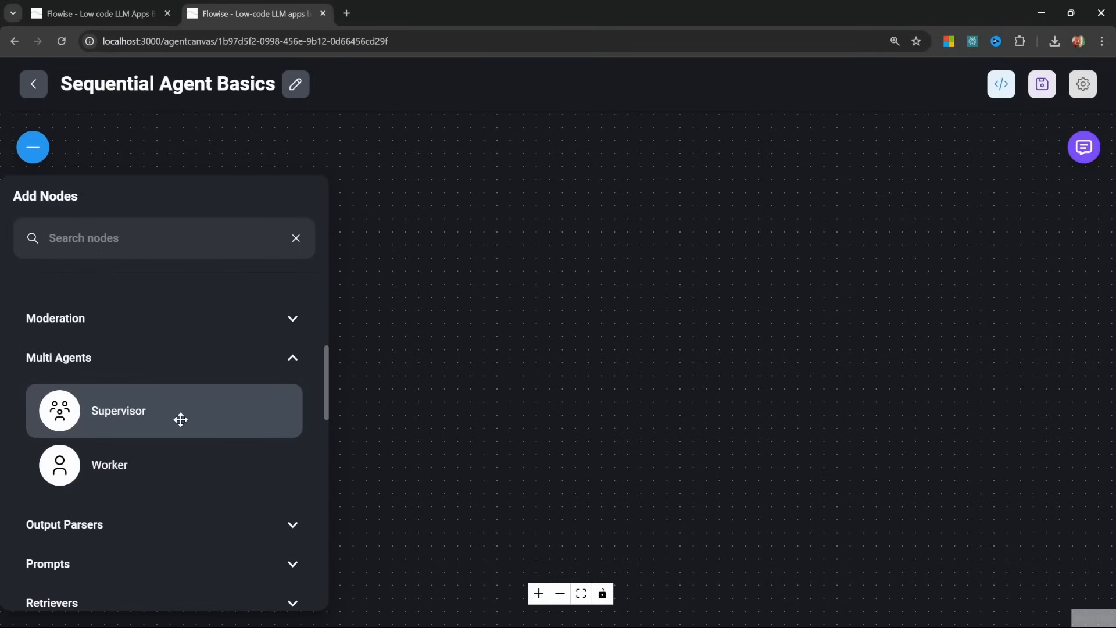
{"action": "scroll", "coordinate": [180, 419], "scroll_direction": "down", "scroll_amount": 5}
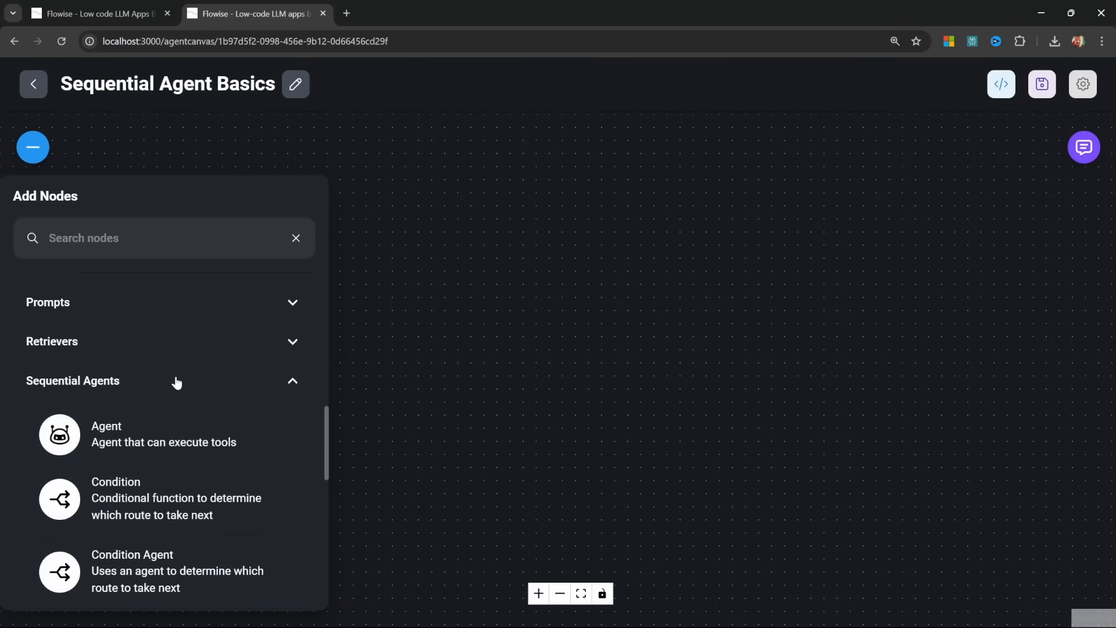
{"action": "scroll", "coordinate": [175, 382], "scroll_direction": "down", "scroll_amount": 1}
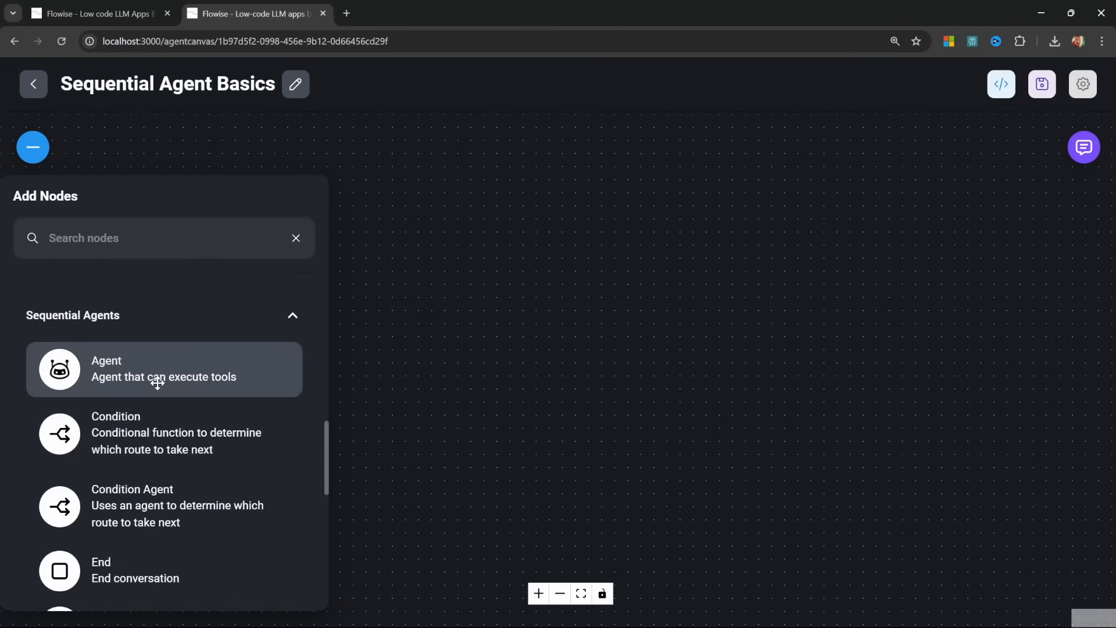
{"action": "scroll", "coordinate": [157, 383], "scroll_direction": "down", "scroll_amount": 1}
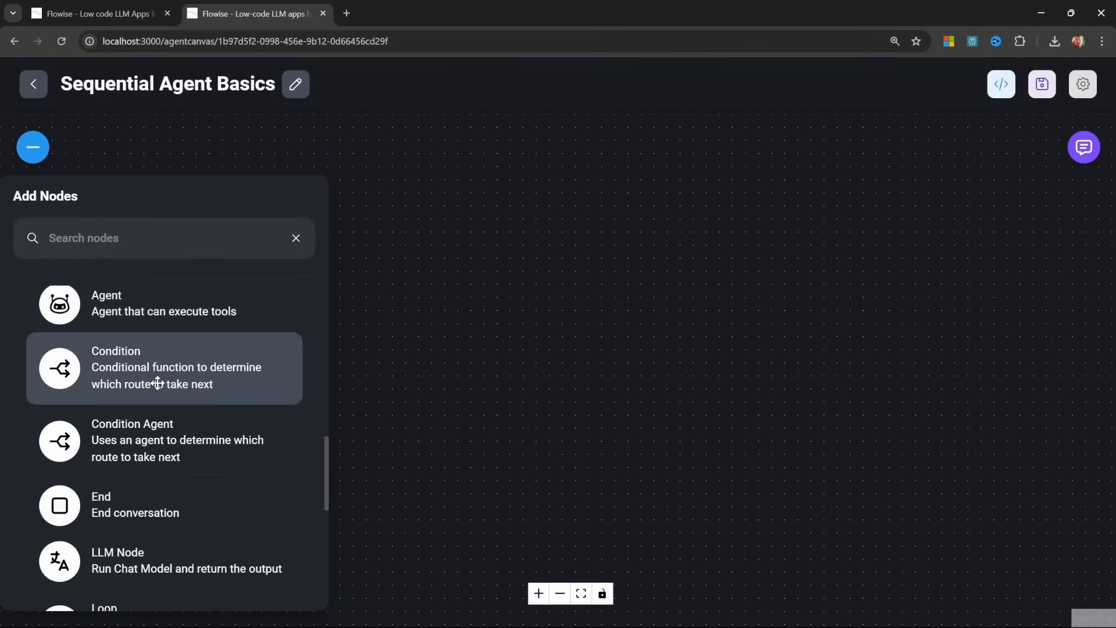
{"action": "scroll", "coordinate": [157, 381], "scroll_direction": "down", "scroll_amount": 4}
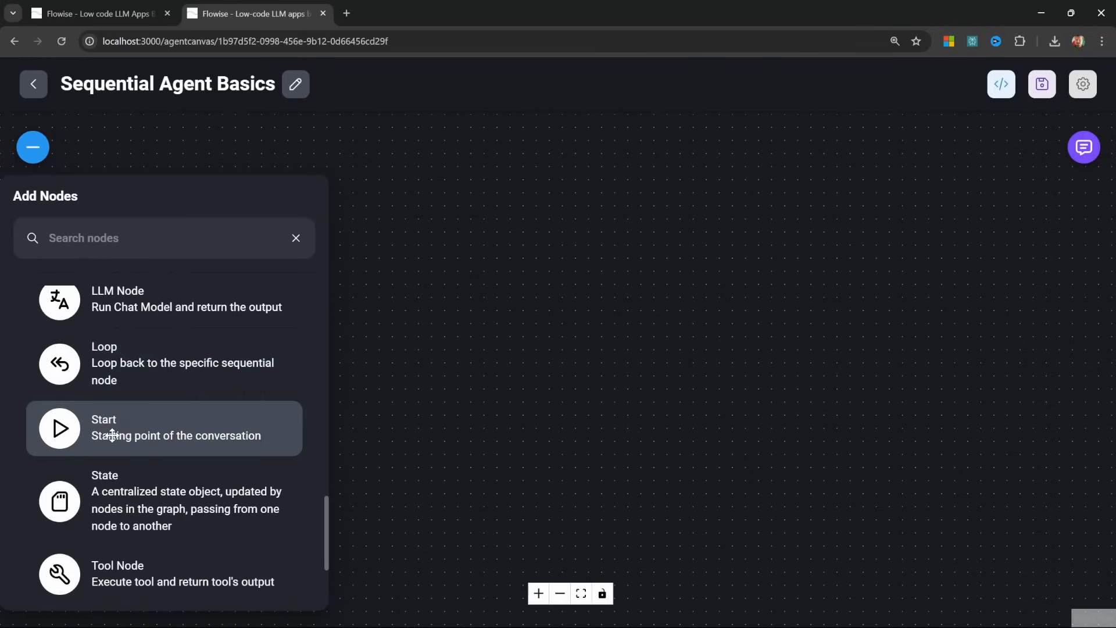
{"action": "left_click_drag", "start_coordinate": [110, 435], "coordinate": [680, 196]}
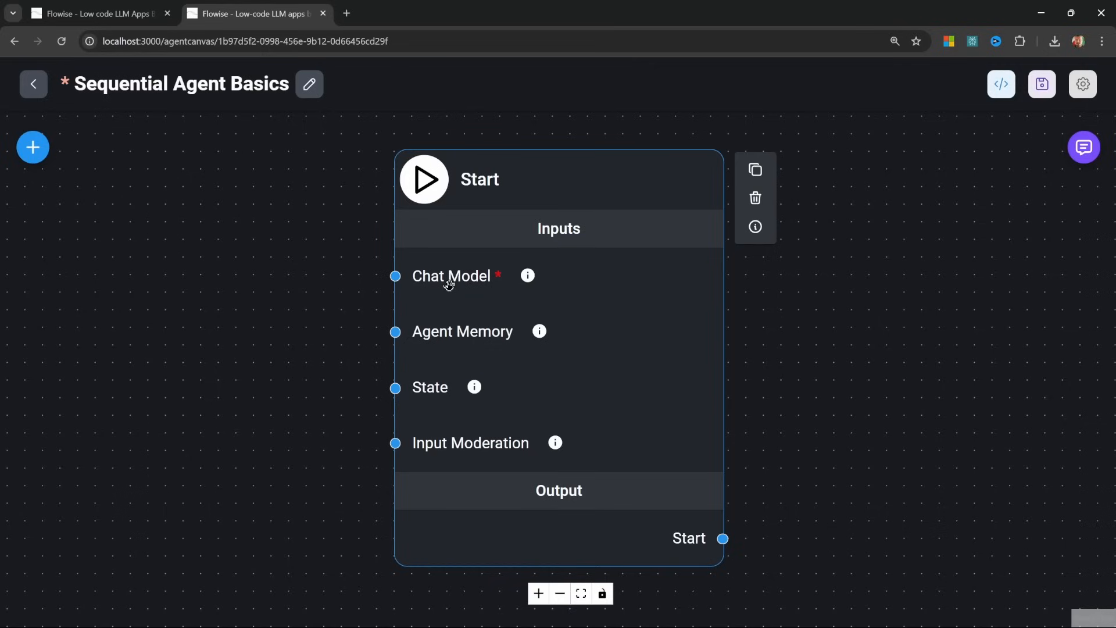
Add a ChatOpenAI node from the Chat Models category to the canvas beside the Start node
{"action": "left_click", "coordinate": [35, 152]}
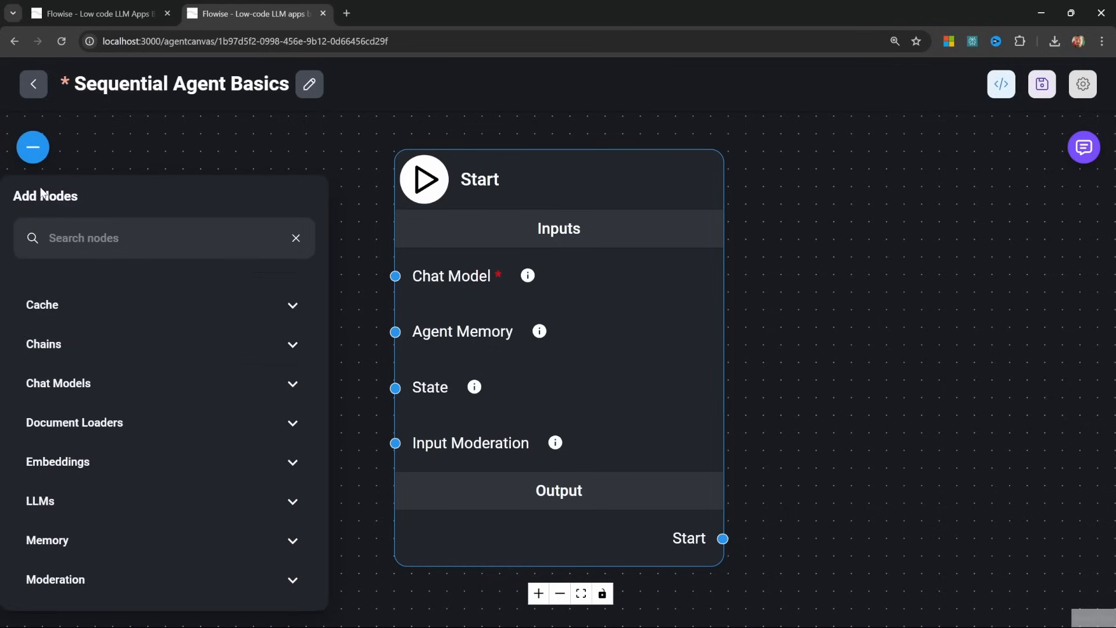
{"action": "left_click", "coordinate": [132, 387]}
{"action": "scroll", "coordinate": [133, 388], "scroll_direction": "down", "scroll_amount": 8}
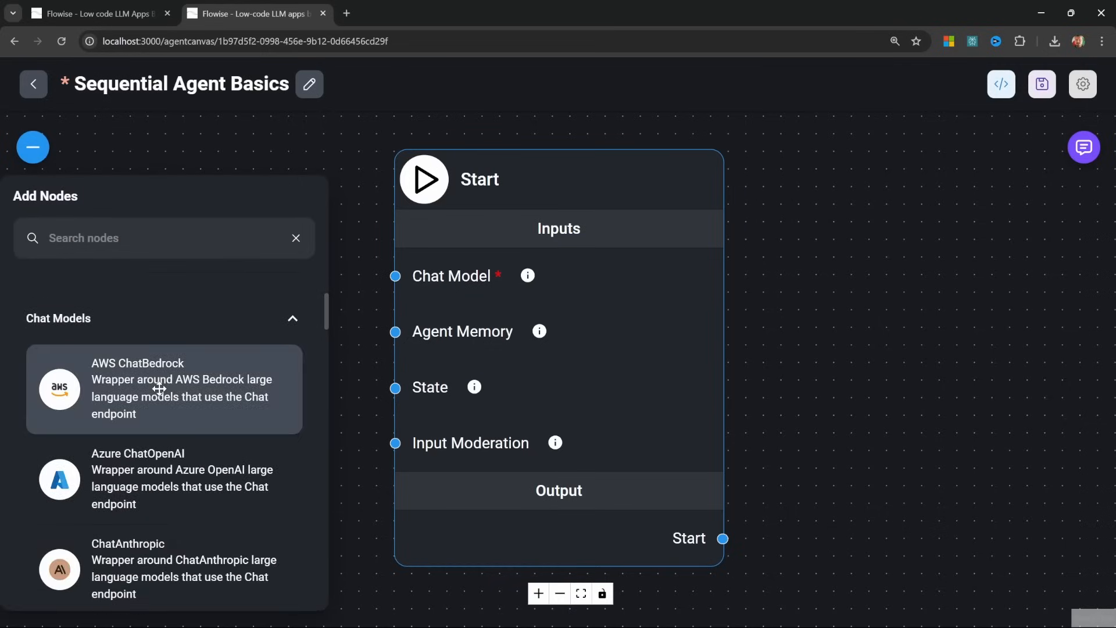
{"action": "scroll", "coordinate": [193, 386], "scroll_direction": "down", "scroll_amount": 10}
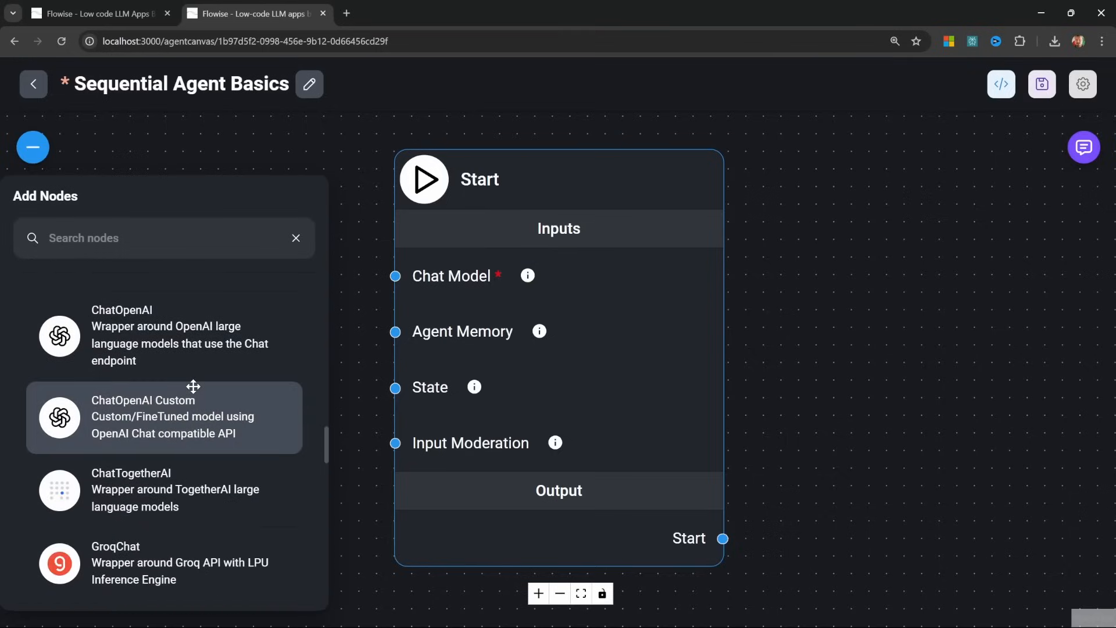
{"action": "scroll", "coordinate": [193, 387], "scroll_direction": "down", "scroll_amount": 2}
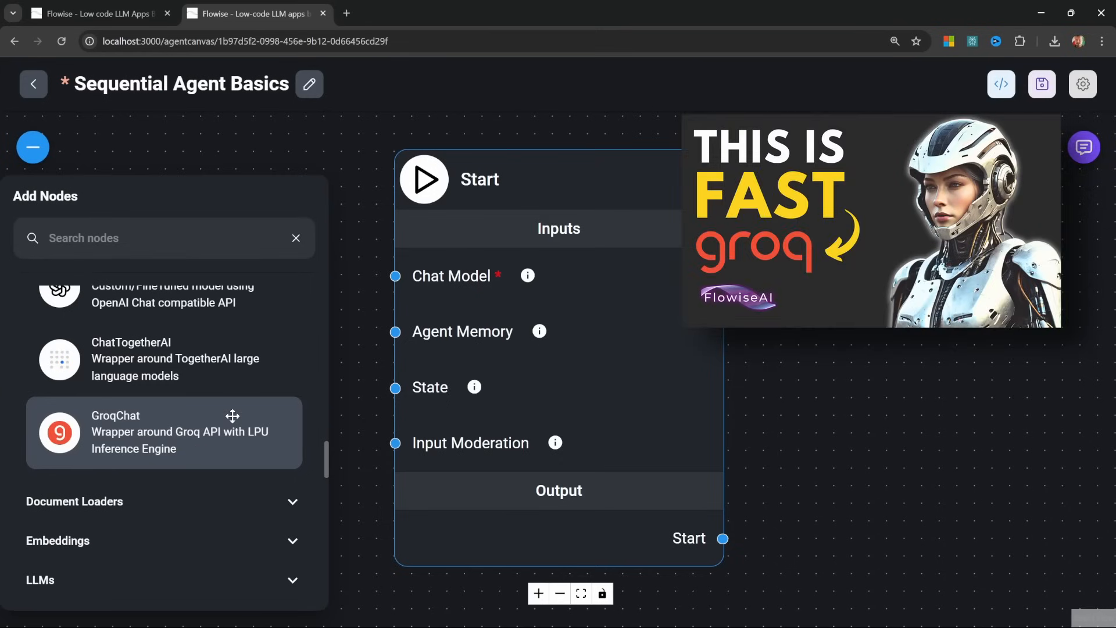
{"action": "scroll", "coordinate": [232, 416], "scroll_direction": "up", "scroll_amount": 4}
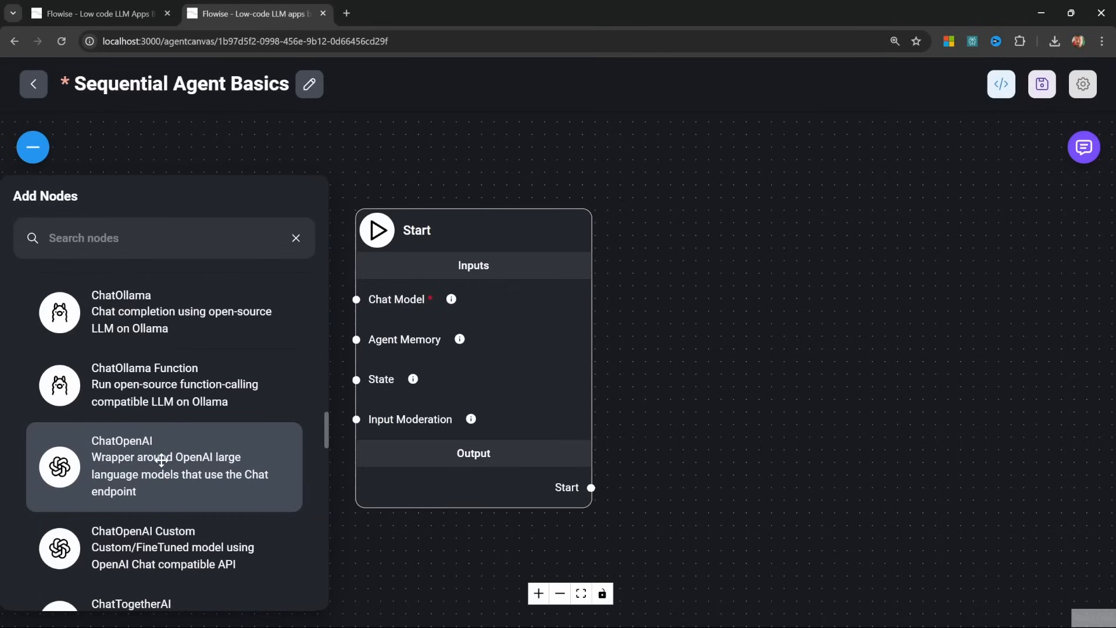
{"action": "left_click_drag", "start_coordinate": [121, 455], "coordinate": [181, 145]}
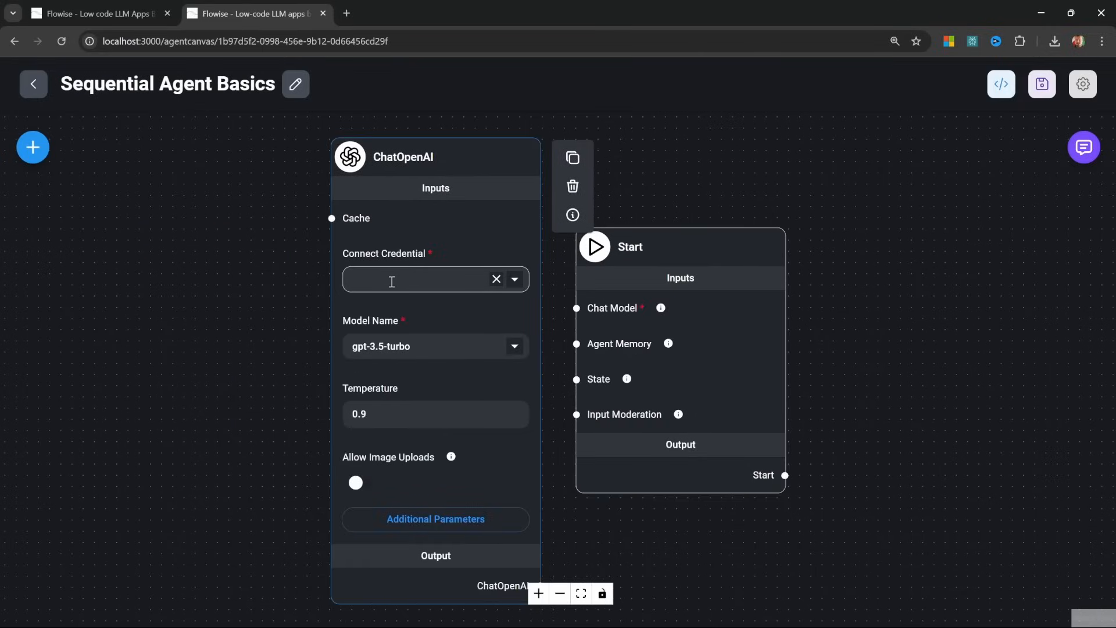
Begin a new credential for the ChatOpenAI node and name it "OpenAI API"
{"action": "left_click", "coordinate": [523, 284]}
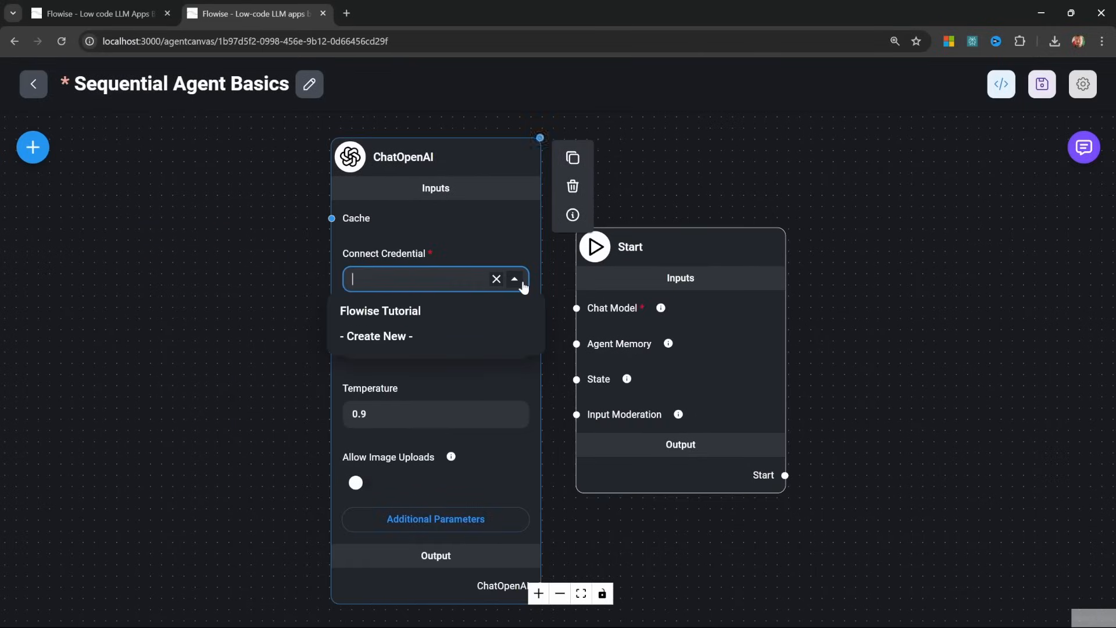
{"action": "left_click", "coordinate": [401, 338]}
{"action": "left_click", "coordinate": [466, 325]}
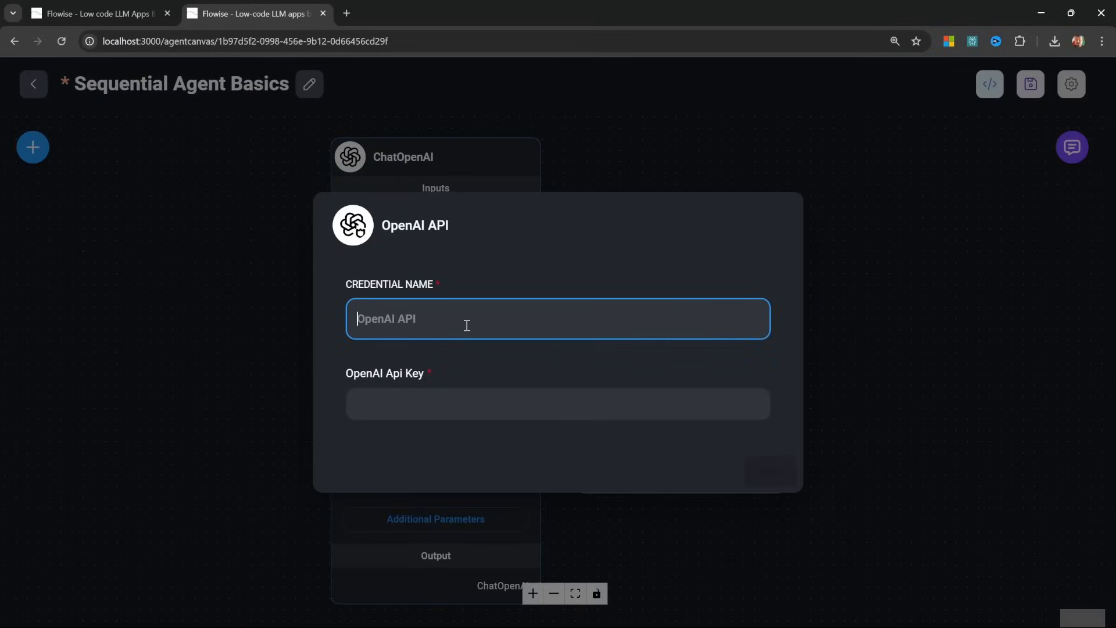
{"action": "key", "text": "ctrl+v"}
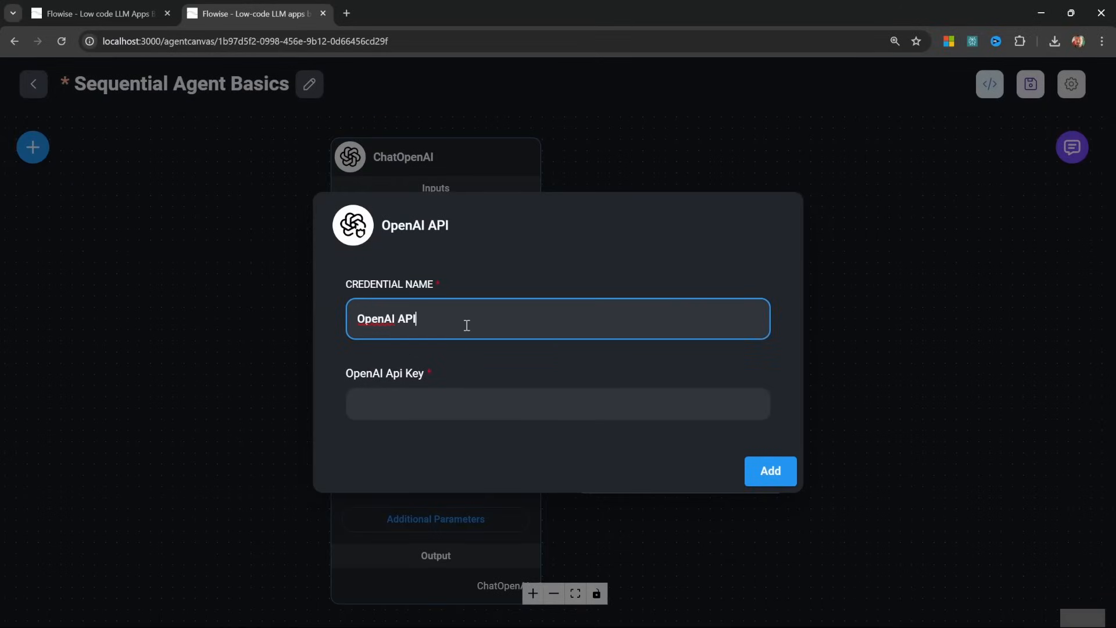
{"action": "left_click", "coordinate": [476, 405]}
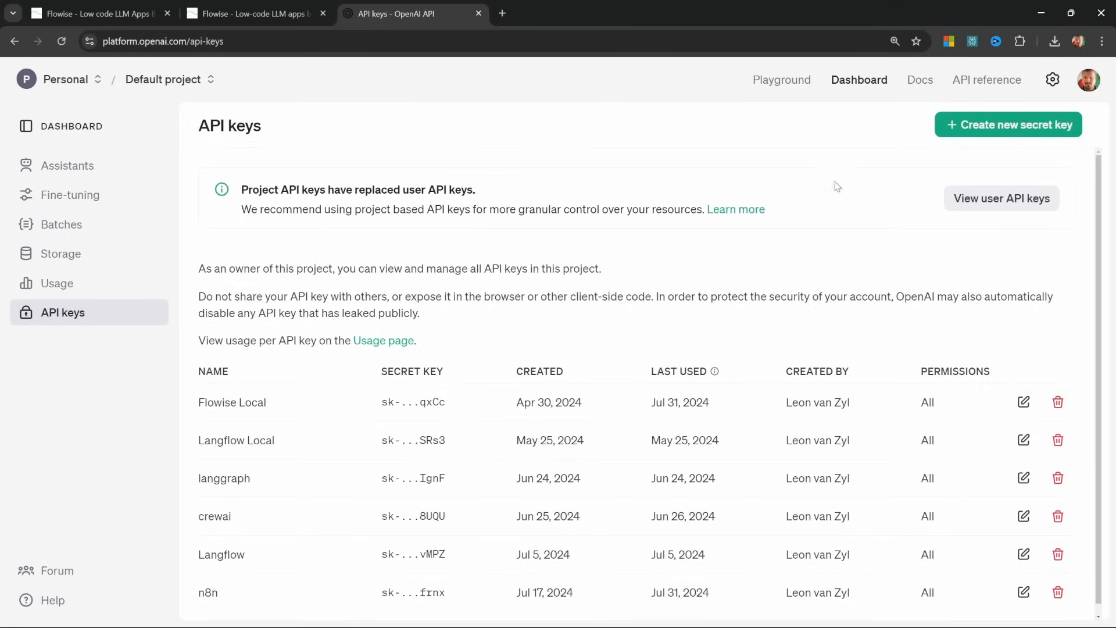
On the OpenAI platform's API keys page, create a new secret key named "Flowise Tutorial"
{"action": "left_click", "coordinate": [1004, 138]}
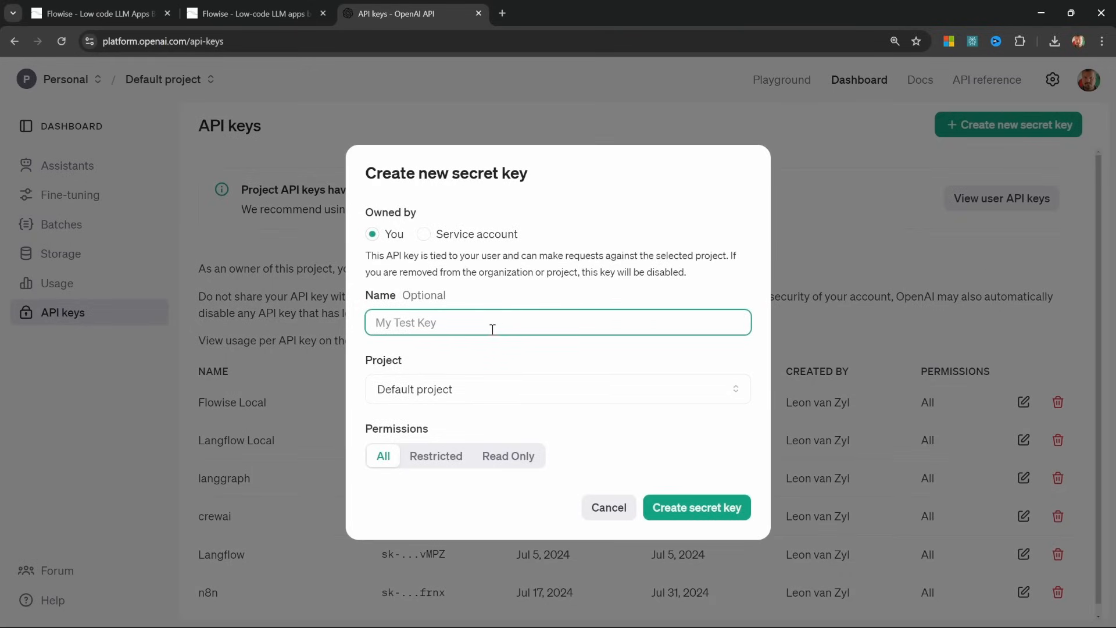
{"action": "type", "text": "Flowise Tutorial"}
{"action": "left_click", "coordinate": [694, 506]}
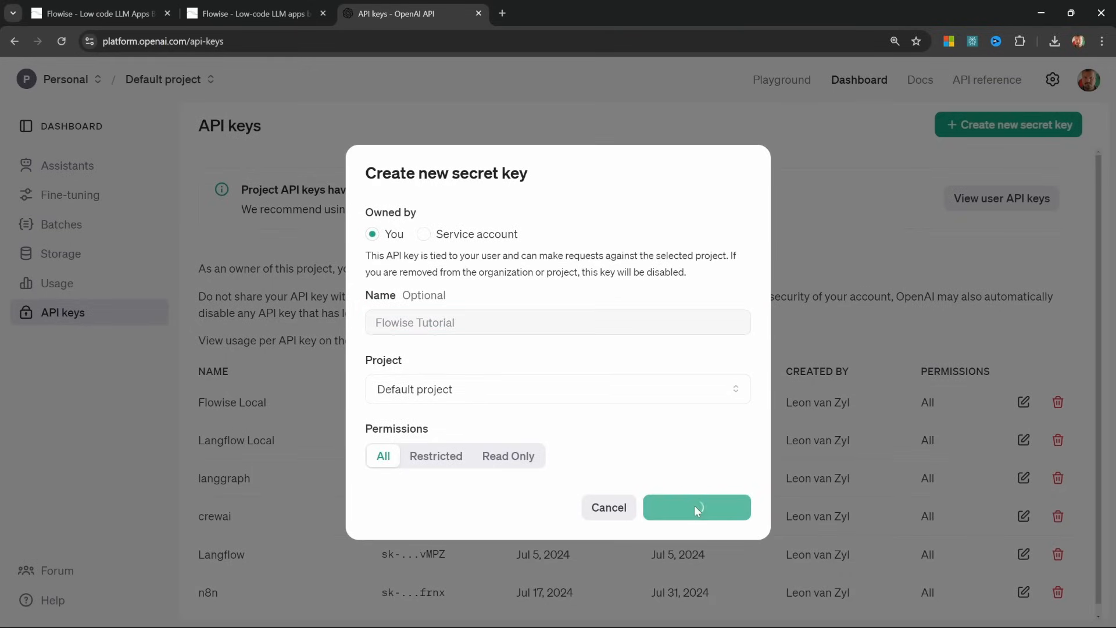
Copy the new secret key, paste it as the API key of the Flowise credential and add the credential
{"action": "left_click", "coordinate": [727, 343]}
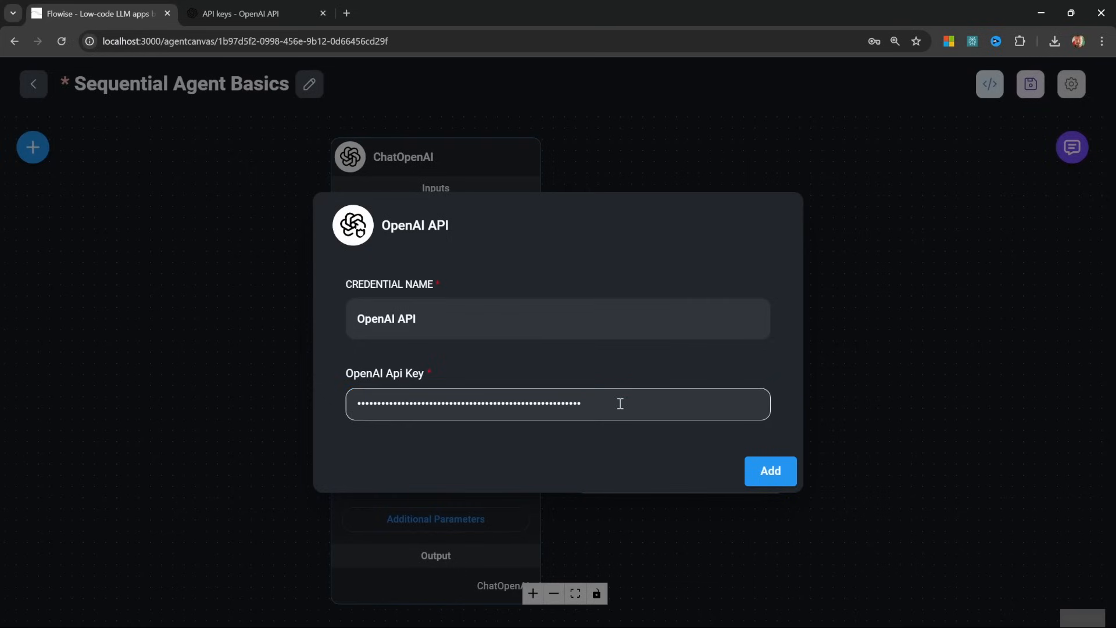
{"action": "left_click", "coordinate": [759, 471]}
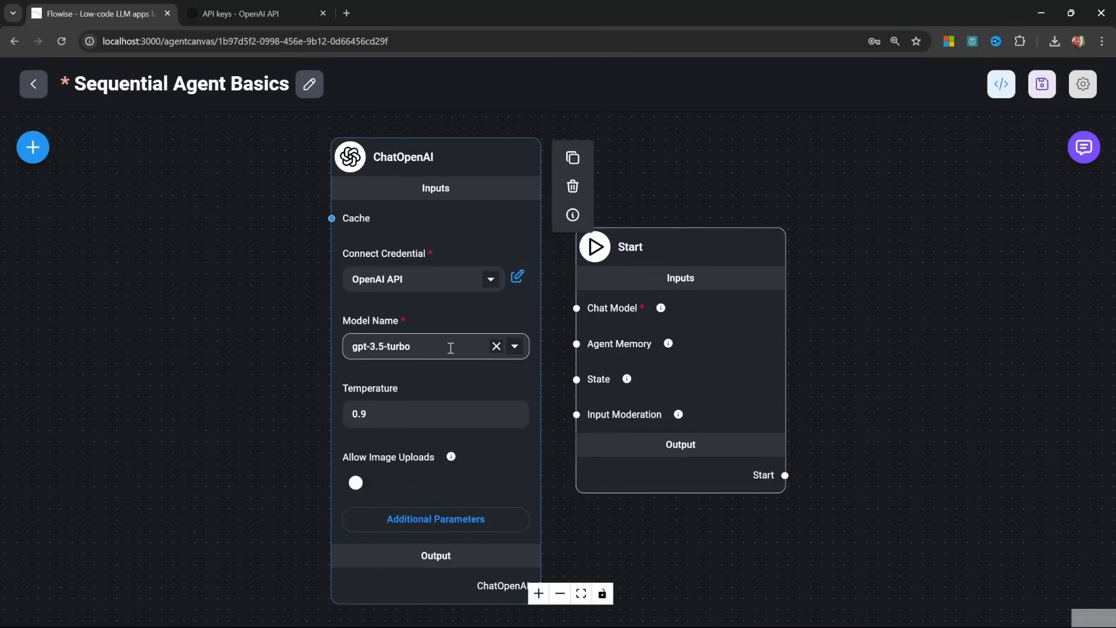
Set the ChatOpenAI node's model to gpt-4o and its temperature to 0.2
{"action": "left_click", "coordinate": [450, 348]}
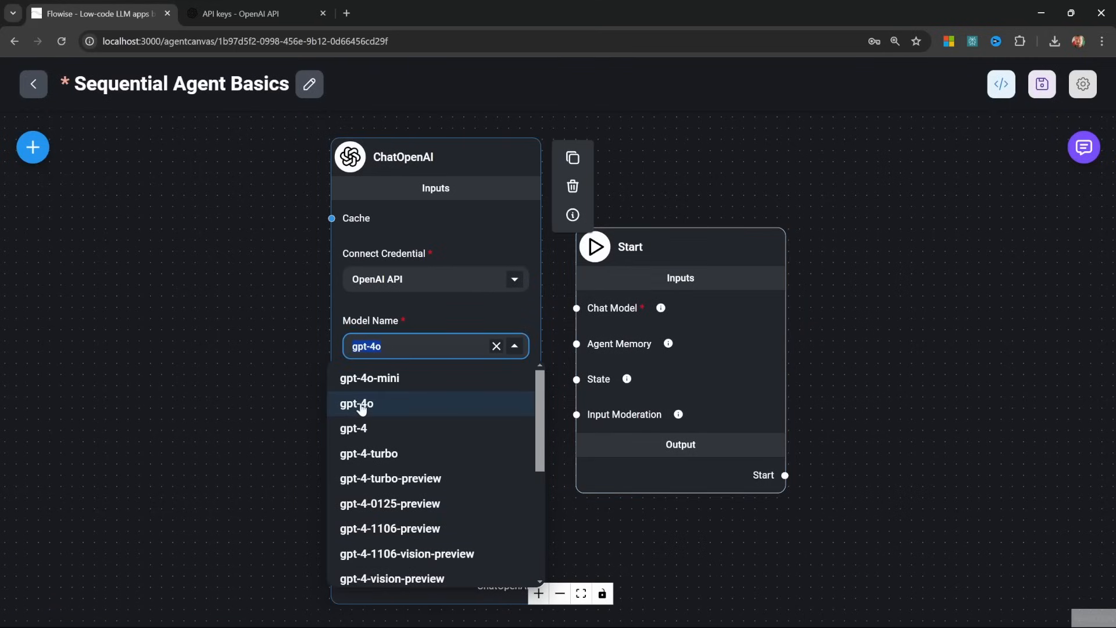
{"action": "left_click", "coordinate": [372, 407]}
{"action": "left_click", "coordinate": [401, 412]}
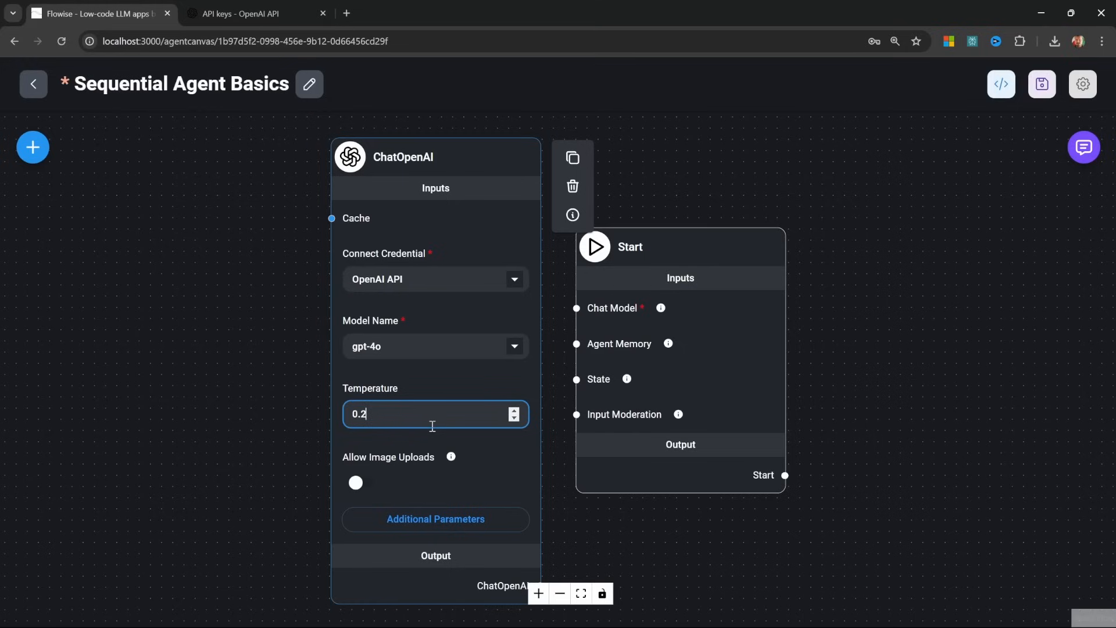
{"action": "key", "text": "Tab"}
Connect the ChatOpenAI node's output to the Start node's Chat Model input
{"action": "scroll", "coordinate": [424, 412], "scroll_direction": "right", "scroll_amount": 3}
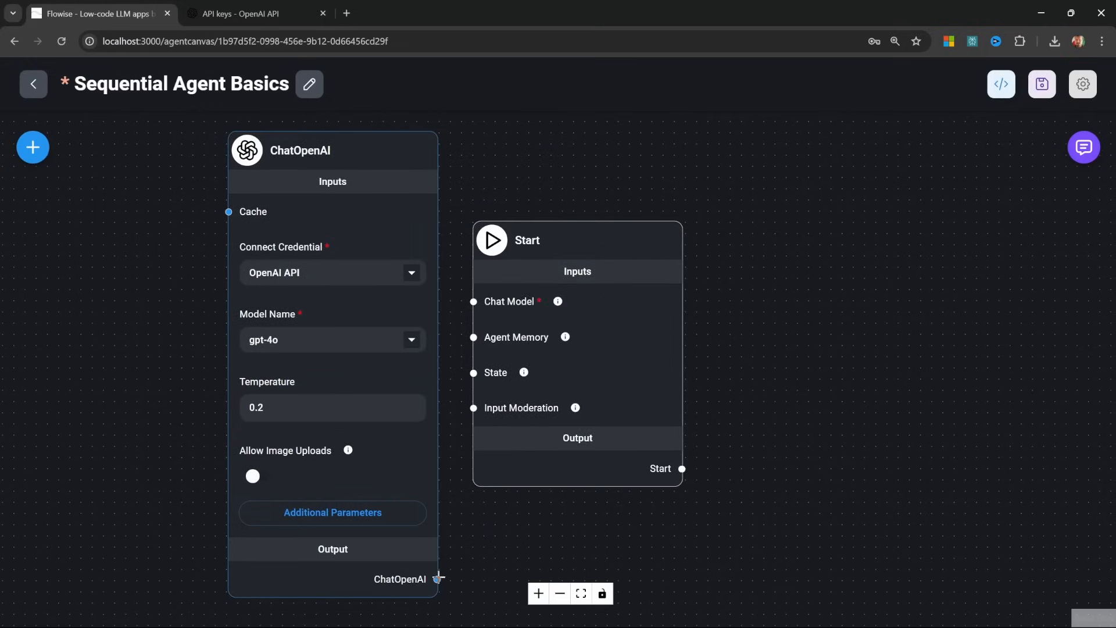
{"action": "left_click_drag", "start_coordinate": [437, 579], "coordinate": [473, 302]}
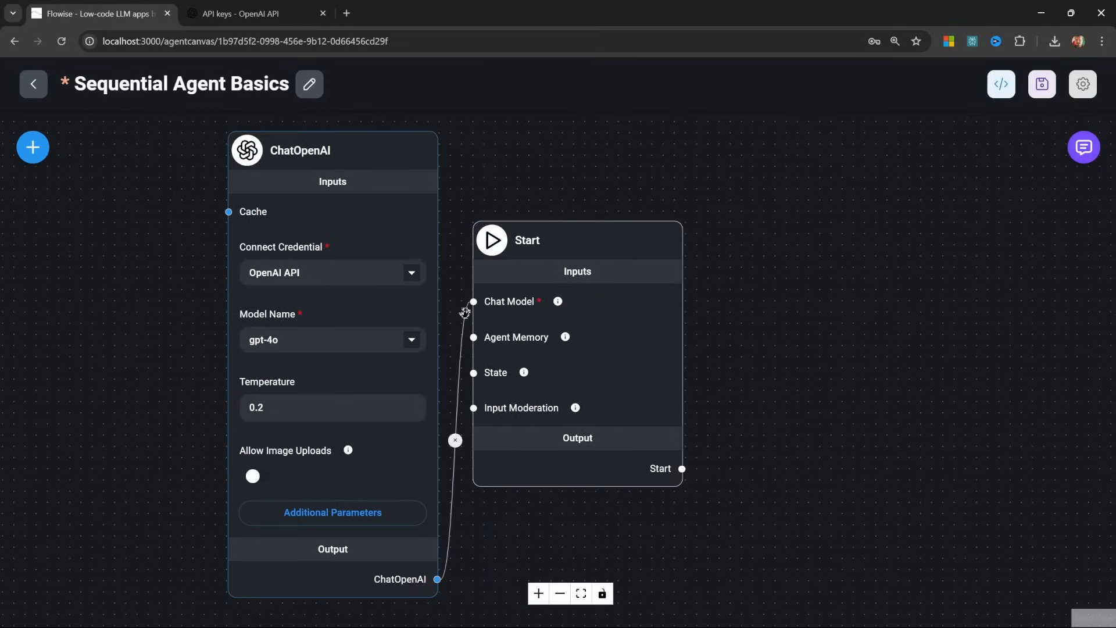
Add an Agent node beside the Start node and connect the Start output to its Start | Agent | LLM | Tool Node input
{"action": "scroll", "coordinate": [755, 340], "scroll_direction": "right", "scroll_amount": 3}
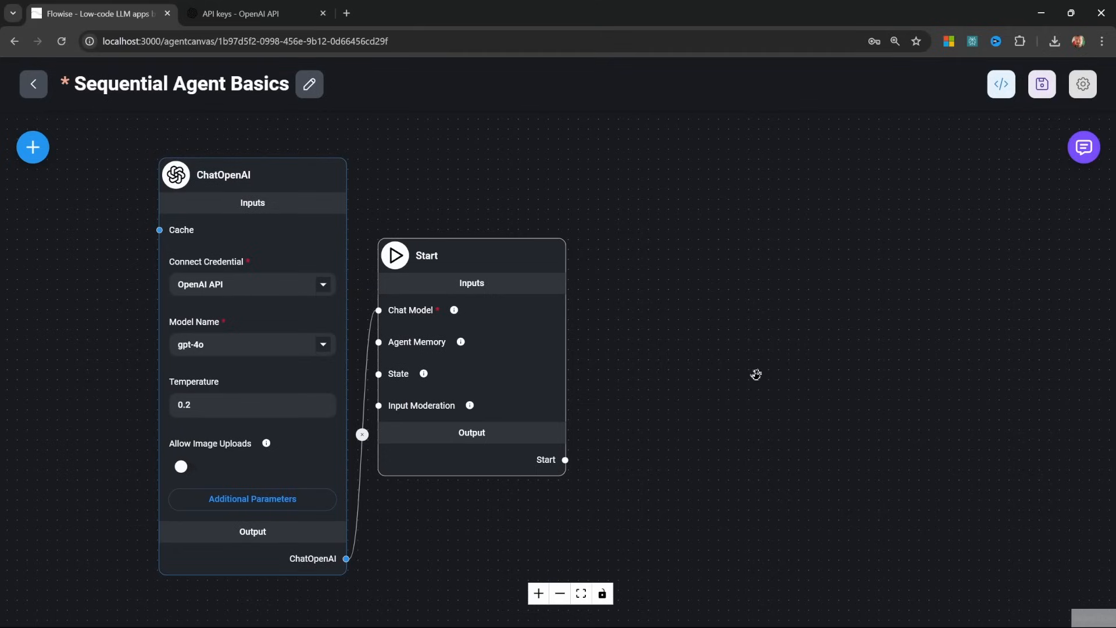
{"action": "scroll", "coordinate": [792, 374], "scroll_direction": "down", "scroll_amount": 2}
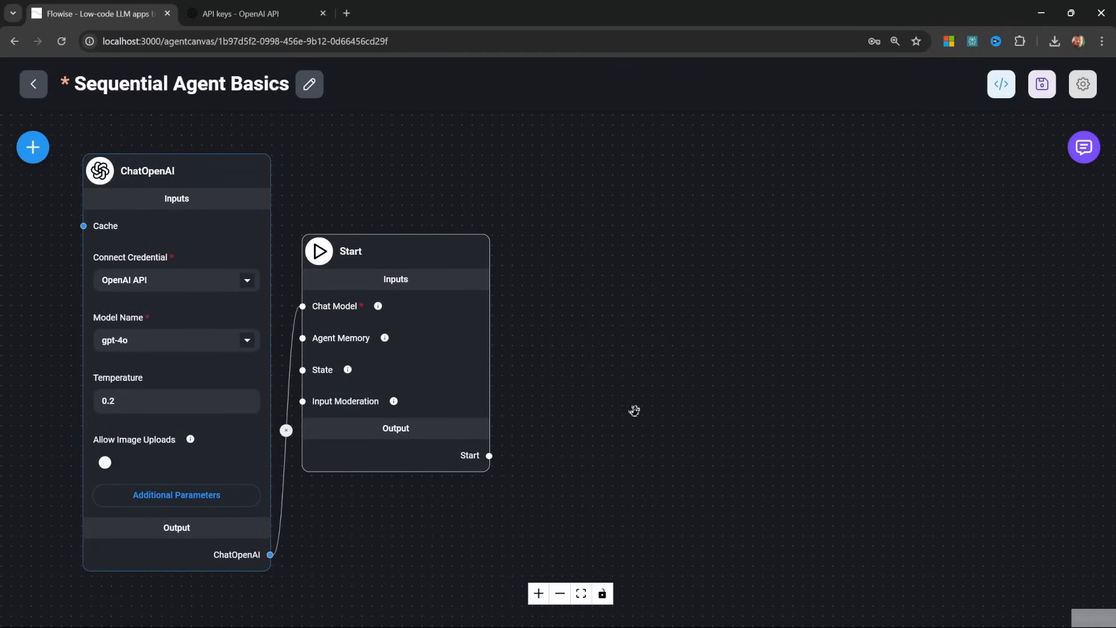
{"action": "left_click", "coordinate": [35, 148]}
{"action": "scroll", "coordinate": [157, 406], "scroll_direction": "down", "scroll_amount": 10}
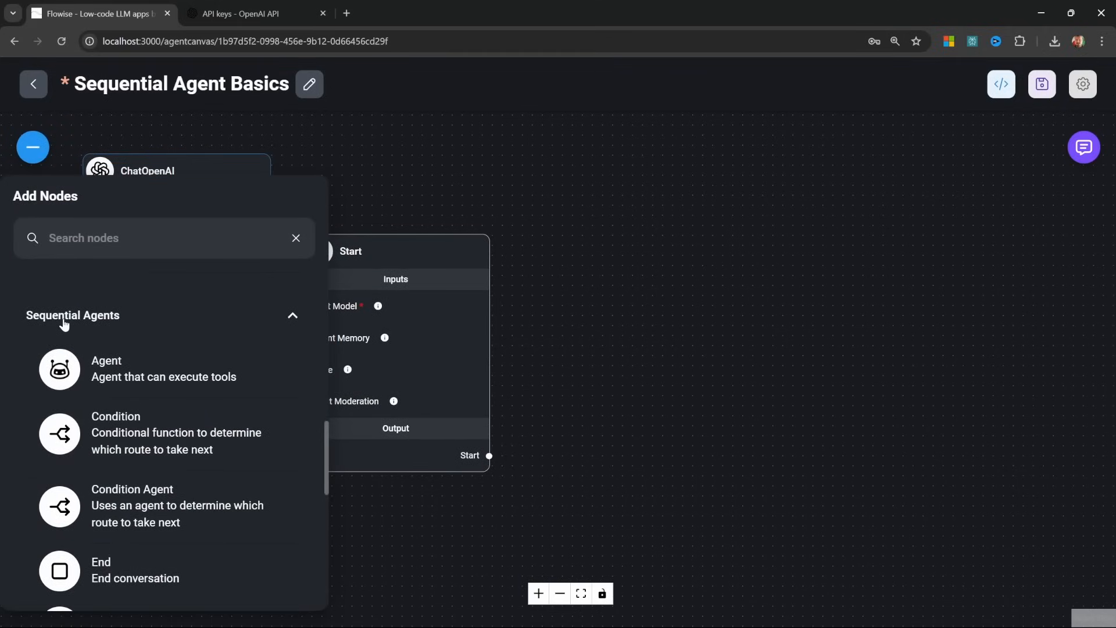
{"action": "left_click_drag", "start_coordinate": [55, 366], "coordinate": [657, 347]}
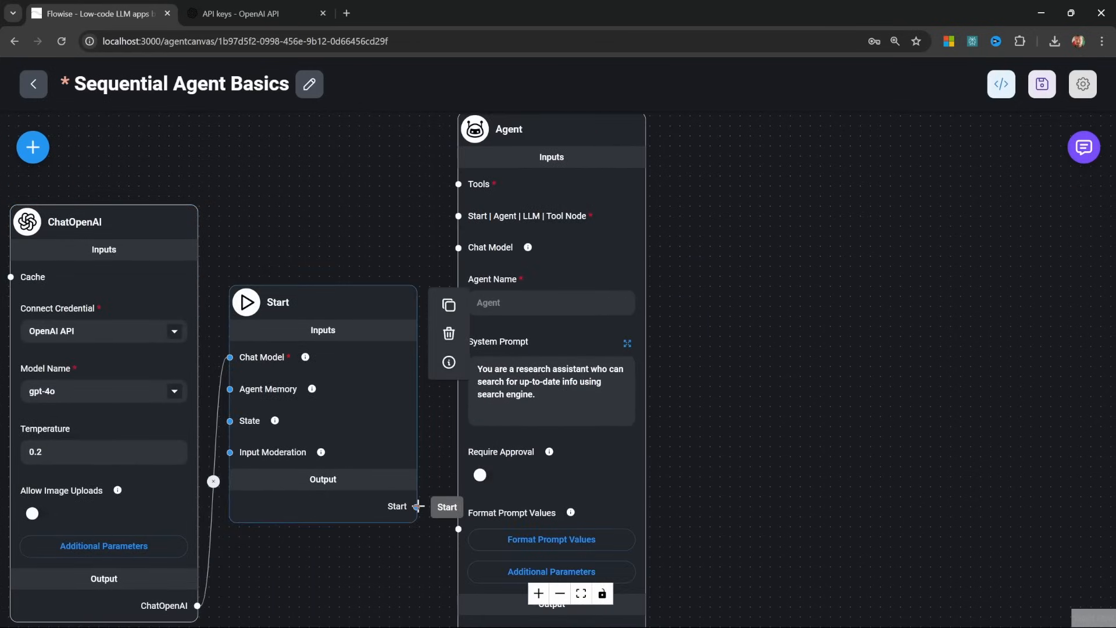
{"action": "left_click_drag", "start_coordinate": [416, 506], "coordinate": [458, 219]}
Examine the Agent node's Chat Model input and how the ChatOpenAI and Start nodes feed it
{"action": "scroll", "coordinate": [628, 349], "scroll_direction": "up", "scroll_amount": 2}
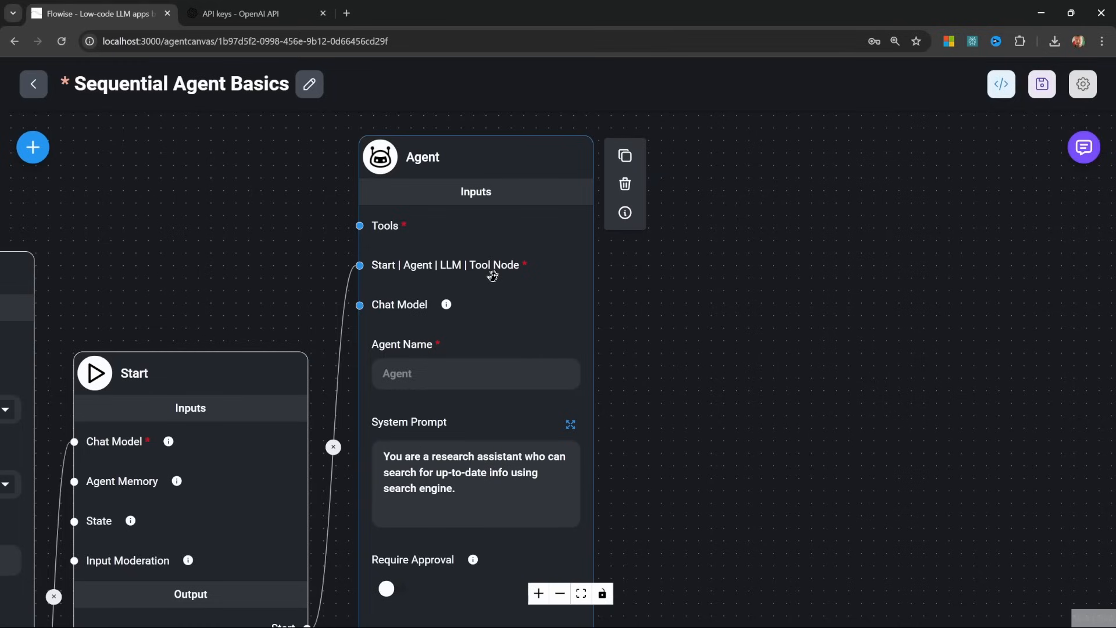
{"action": "scroll", "coordinate": [491, 274], "scroll_direction": "up", "scroll_amount": 1}
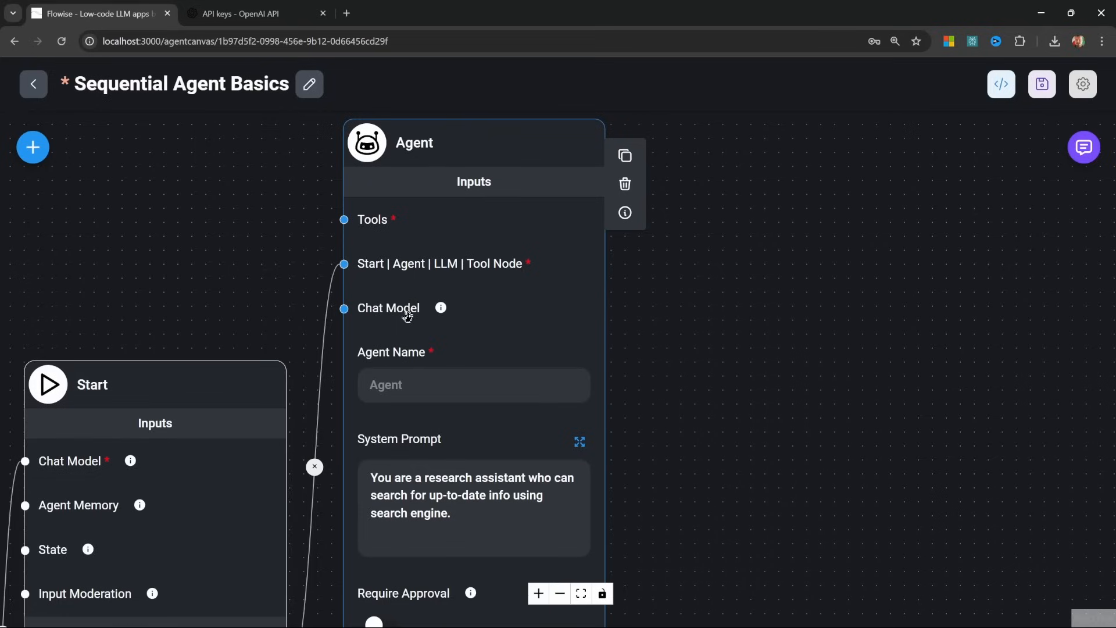
{"action": "scroll", "coordinate": [414, 308], "scroll_direction": "down", "scroll_amount": 1}
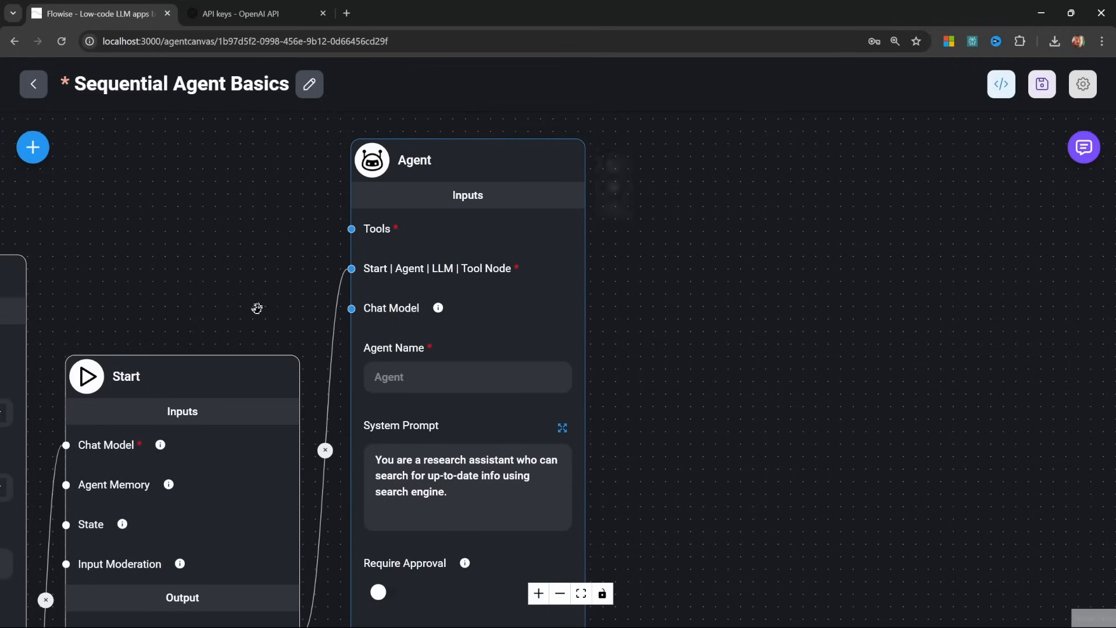
{"action": "left_click_drag", "start_coordinate": [174, 292], "coordinate": [653, 178]}
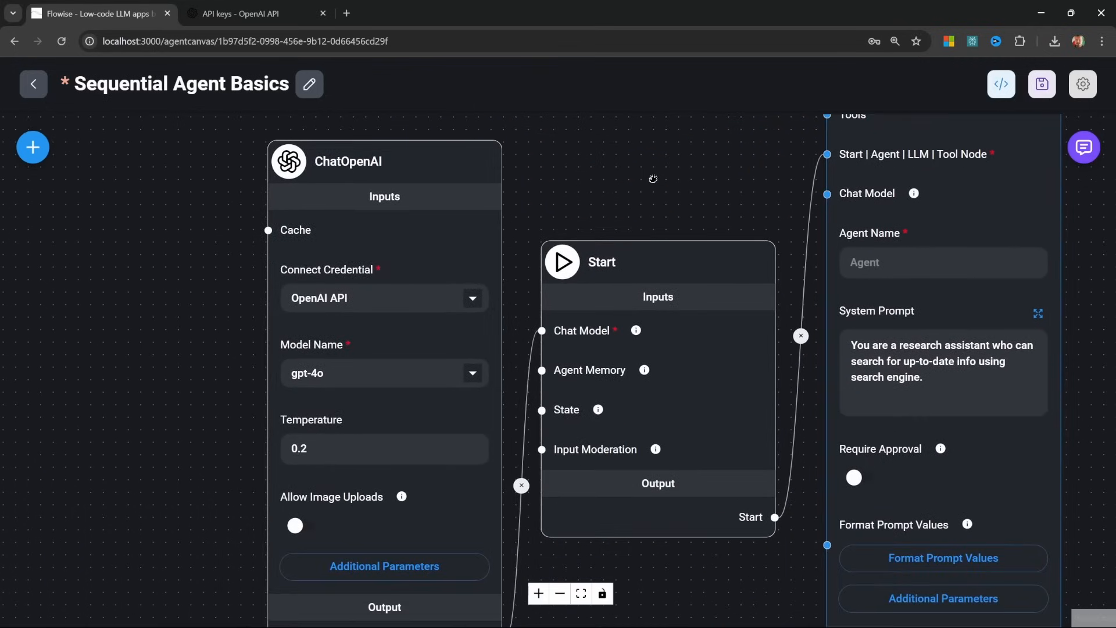
{"action": "mouse_move", "coordinate": [611, 264]}
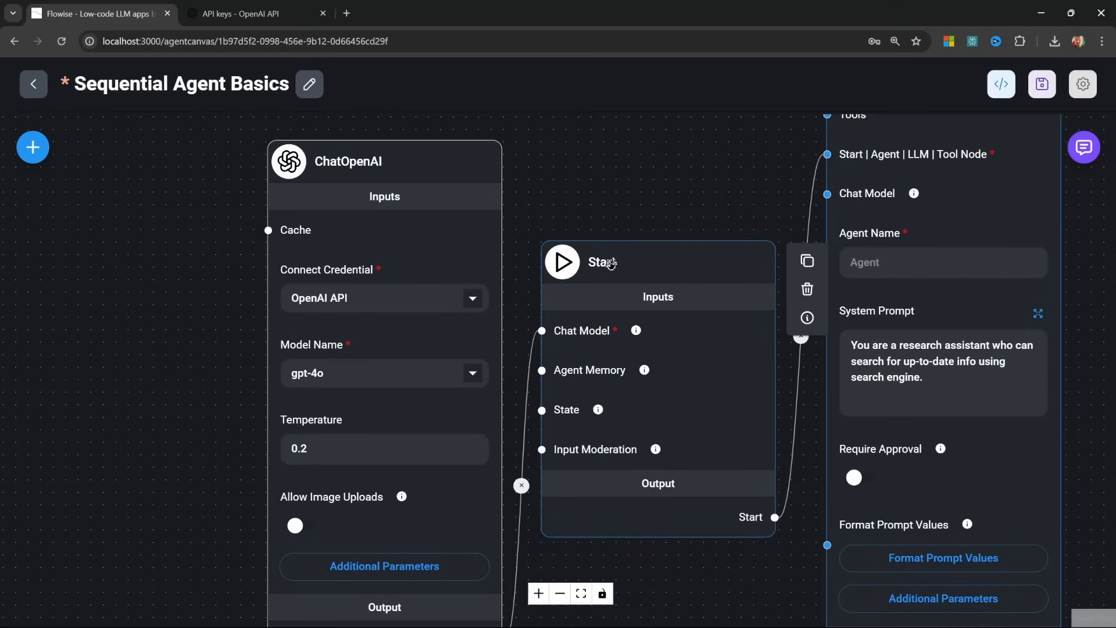
{"action": "mouse_move", "coordinate": [424, 179]}
{"action": "left_click_drag", "start_coordinate": [411, 179], "coordinate": [406, 177]}
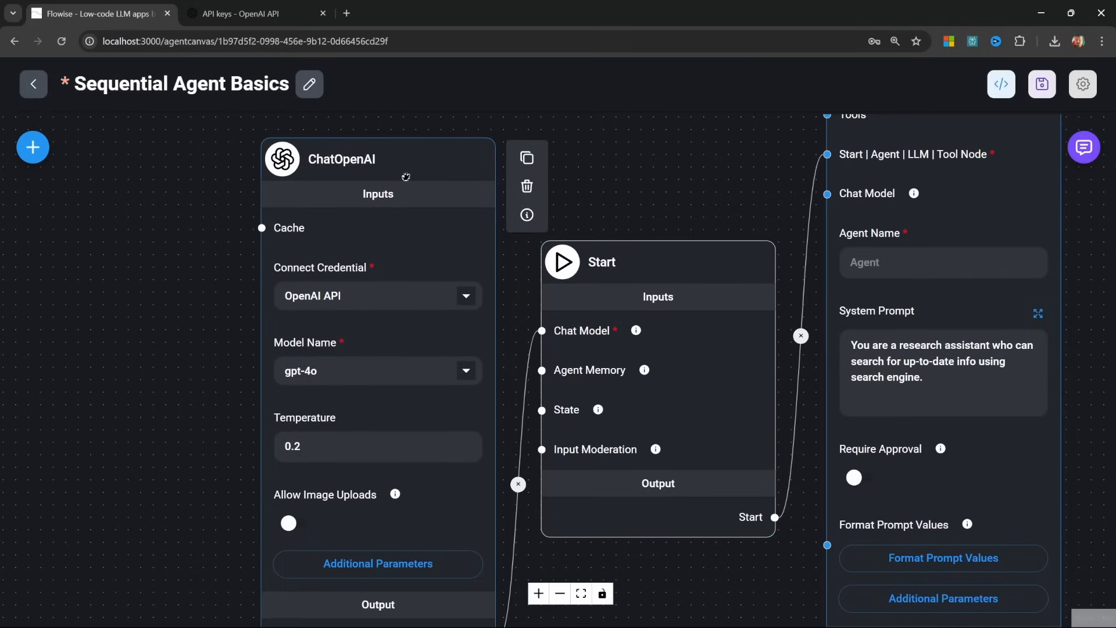
Set the Agent node's name to "Assistant"
{"action": "left_click_drag", "start_coordinate": [732, 188], "coordinate": [252, 225]}
{"action": "scroll", "coordinate": [471, 308], "scroll_direction": "up", "scroll_amount": 1}
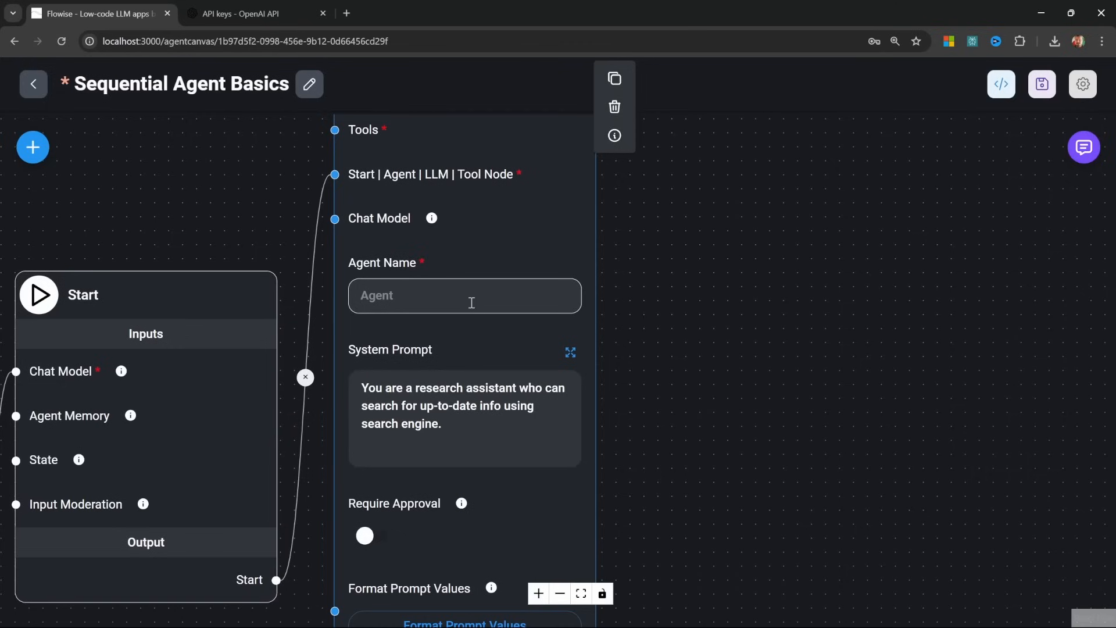
{"action": "left_click", "coordinate": [472, 298]}
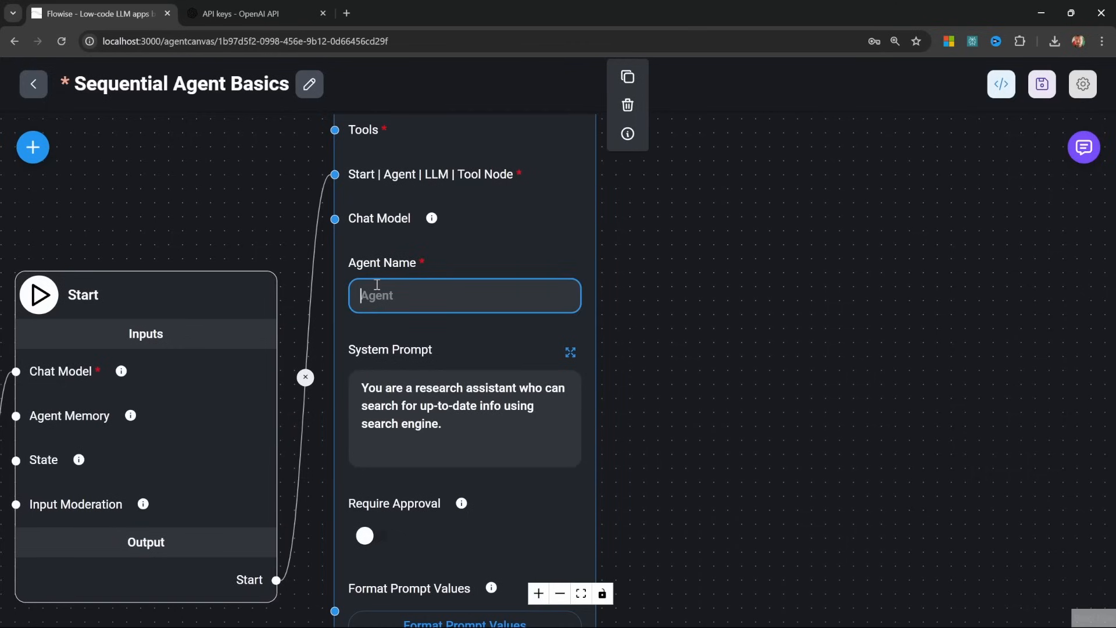
{"action": "type", "text": "Assistant"}
Replace the Agent node's default system prompt with "You are a friendly assistant called" followed by a first name for the bot
{"action": "left_click_drag", "start_coordinate": [666, 436], "coordinate": [666, 344]}
{"action": "left_click", "coordinate": [477, 332]}
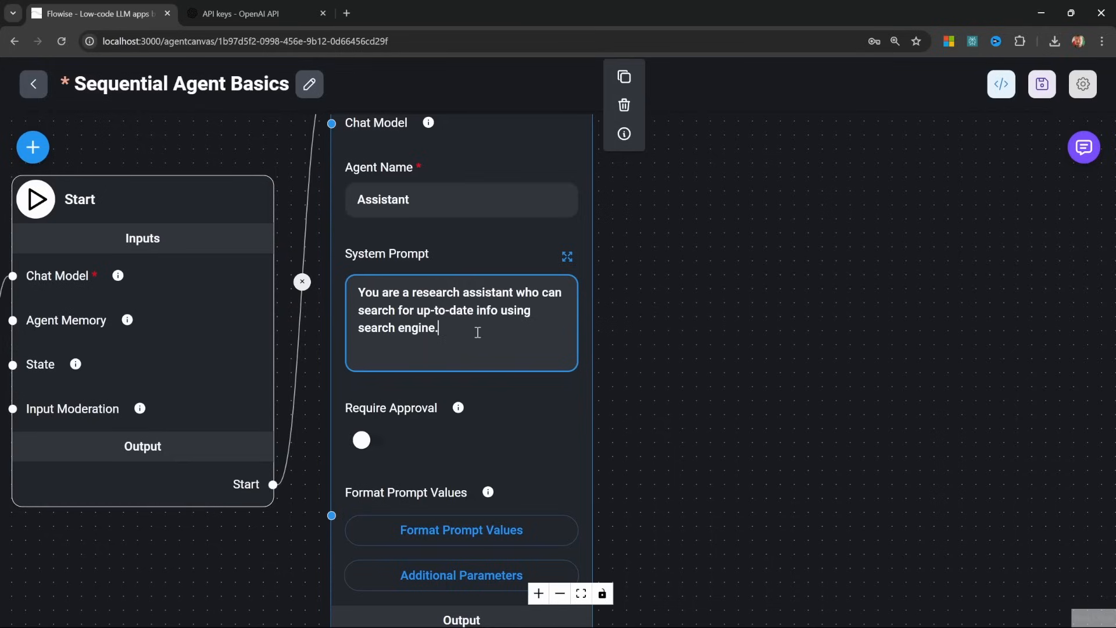
{"action": "key", "text": "BackSpace"}
{"action": "key", "text": "BackSpace"}
{"action": "key", "text": "BackSpace"}
{"action": "key", "text": "BackSpace"}
{"action": "key", "text": "BackSpace"}
{"action": "key", "text": "BackSpace"}
{"action": "key", "text": "BackSpace"}
{"action": "key", "text": "BackSpace"}
{"action": "key", "text": "BackSpace"}
{"action": "key", "text": "BackSpace"}
{"action": "key", "text": "BackSpace"}
{"action": "key", "text": "BackSpace"}
{"action": "key", "text": "BackSpace"}
{"action": "key", "text": "BackSpace"}
{"action": "key", "text": "BackSpace"}
{"action": "key", "text": "BackSpace"}
{"action": "key", "text": "BackSpace"}
{"action": "key", "text": "BackSpace"}
{"action": "key", "text": "BackSpace"}
{"action": "key", "text": "BackSpace"}
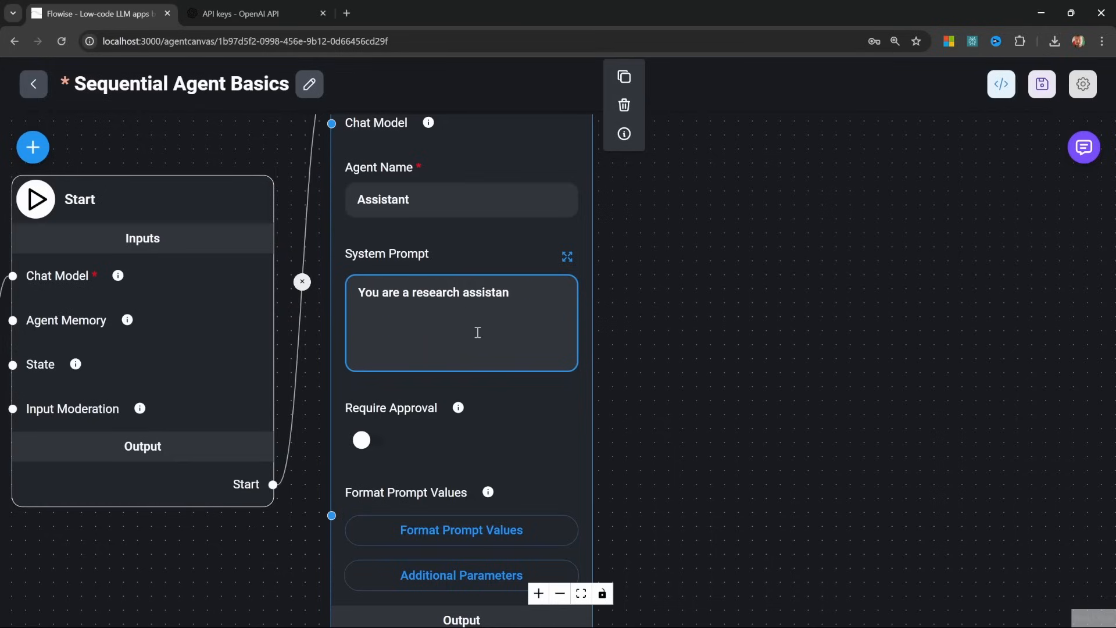
{"action": "key", "text": "BackSpace"}
{"action": "key", "text": "BackSpace"}
{"action": "key", "text": "BackSpace"}
{"action": "key", "text": "BackSpace"}
{"action": "key", "text": "BackSpace"}
{"action": "key", "text": "BackSpace"}
{"action": "key", "text": "BackSpace"}
{"action": "key", "text": "BackSpace"}
{"action": "key", "text": "BackSpace"}
{"action": "key", "text": "BackSpace"}
{"action": "key", "text": "BackSpace"}
{"action": "key", "text": "BackSpace"}
{"action": "key", "text": "BackSpace"}
{"action": "key", "text": "BackSpace"}
{"action": "key", "text": "BackSpace"}
{"action": "key", "text": "BackSpace"}
{"action": "key", "text": "BackSpace"}
{"action": "key", "text": "BackSpace"}
{"action": "key", "text": "BackSpace"}
{"action": "key", "text": "BackSpace"}
{"action": "left_click", "coordinate": [302, 413]}
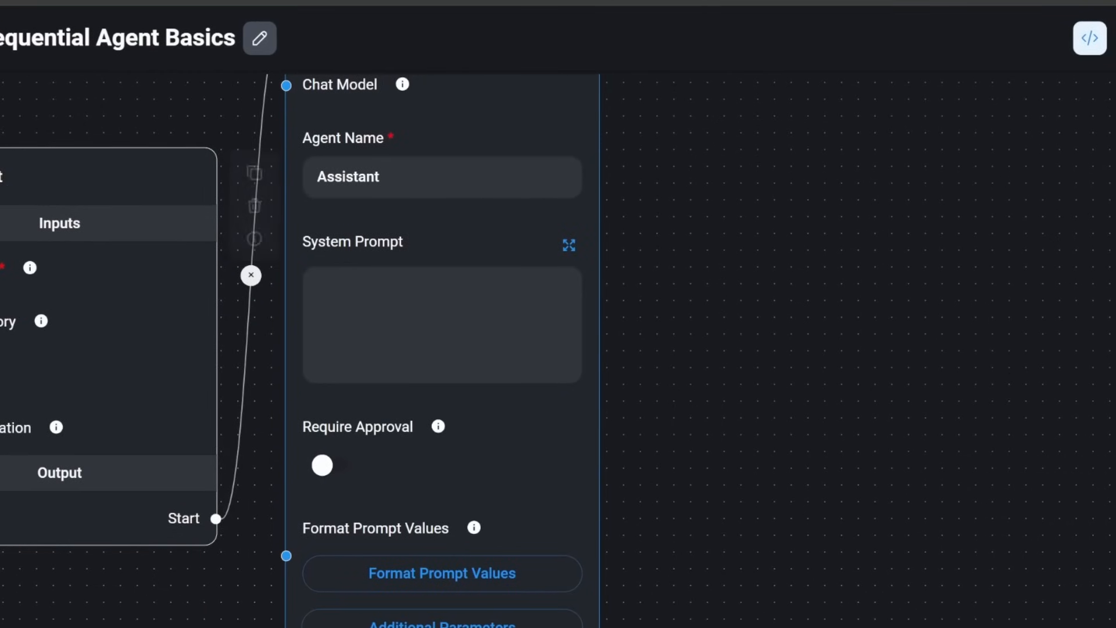
{"action": "left_click", "coordinate": [400, 354]}
{"action": "type", "text": "You are a friendly assistant called John."}
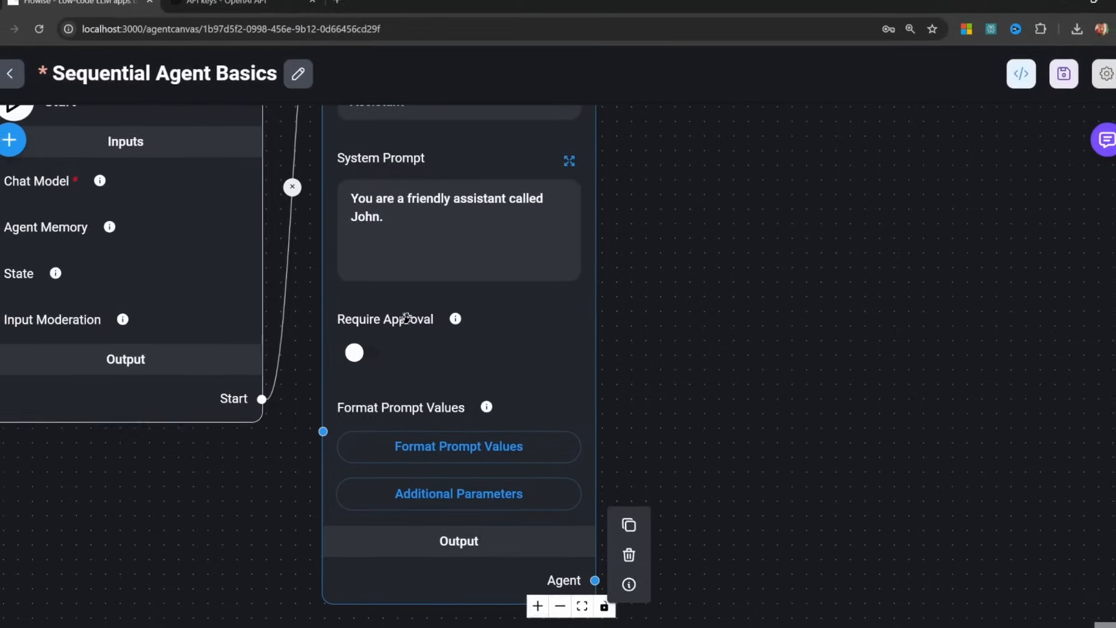
{"action": "left_click", "coordinate": [356, 352]}
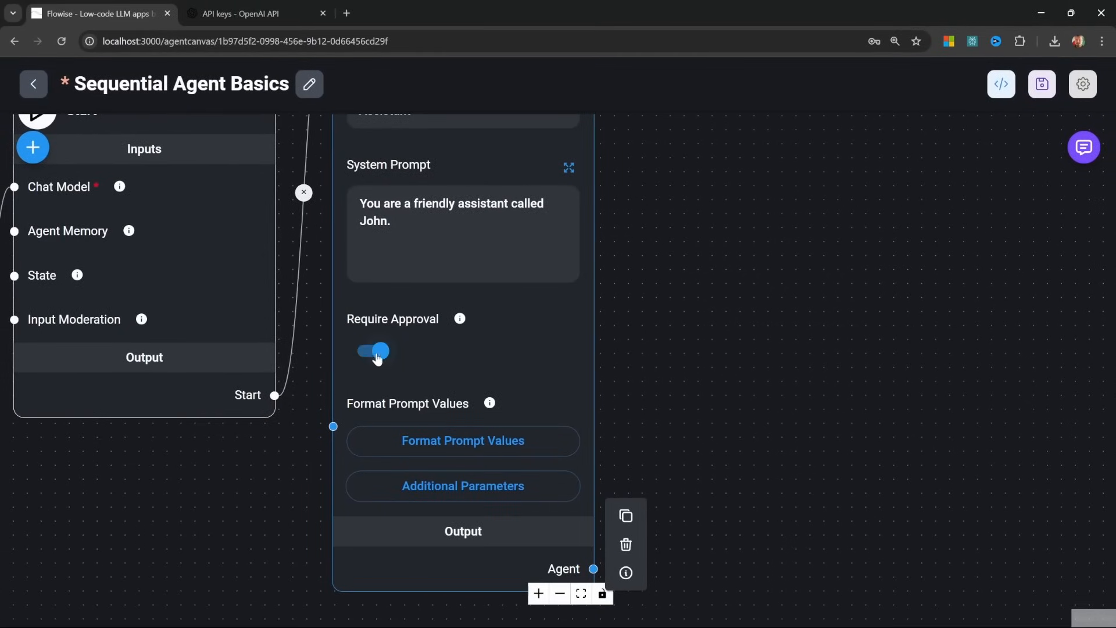
{"action": "left_click", "coordinate": [375, 356]}
{"action": "left_click", "coordinate": [376, 356]}
{"action": "left_click", "coordinate": [376, 356]}
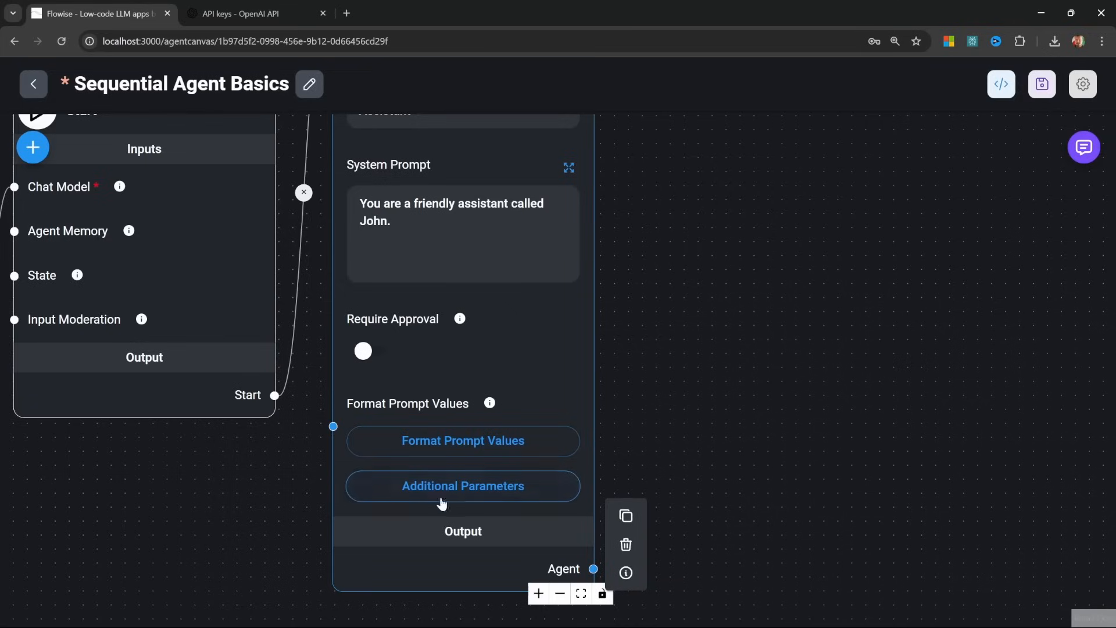
Review the Agent node's additional parameters, including the human prompt, approval prompt, approve and reject texts and state update table
{"action": "left_click", "coordinate": [468, 488]}
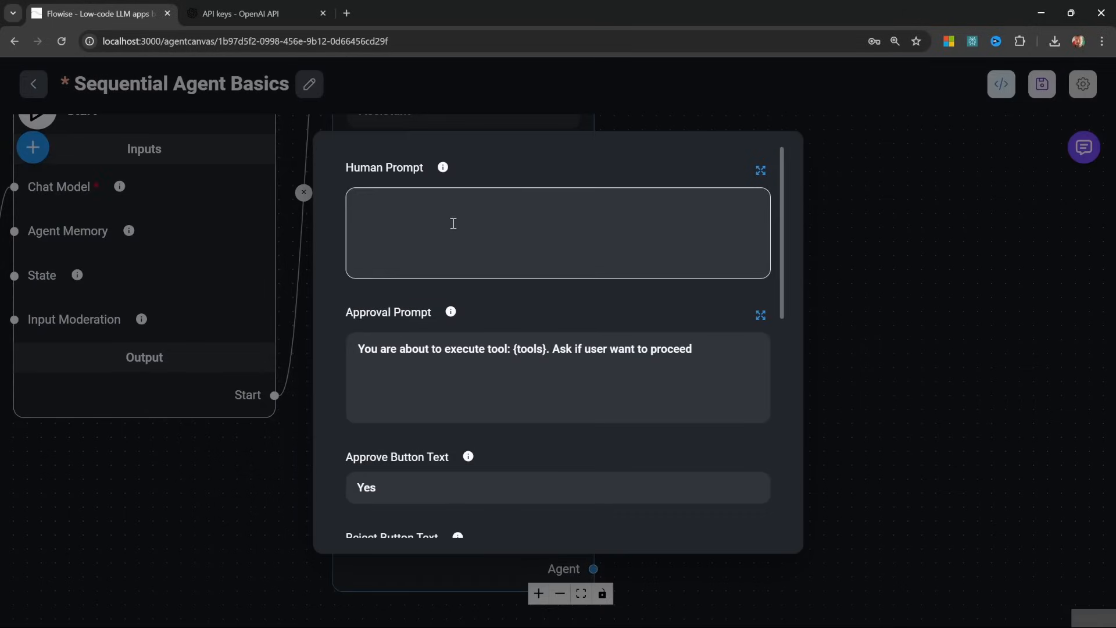
{"action": "scroll", "coordinate": [451, 221], "scroll_direction": "down", "scroll_amount": 2}
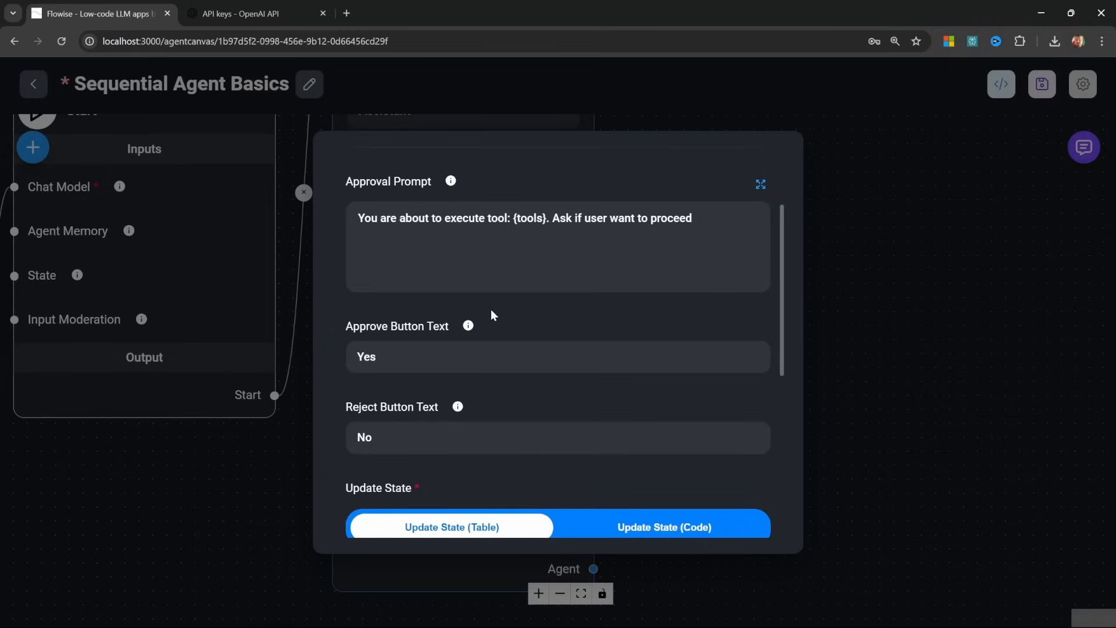
{"action": "scroll", "coordinate": [490, 313], "scroll_direction": "down", "scroll_amount": 5}
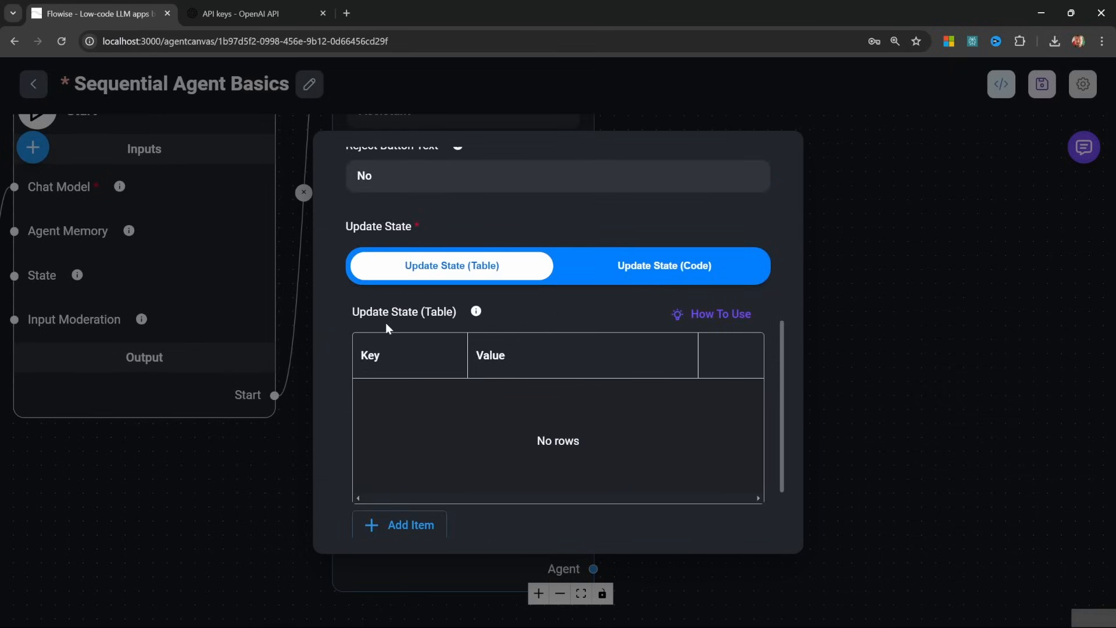
{"action": "scroll", "coordinate": [448, 355], "scroll_direction": "down", "scroll_amount": 2}
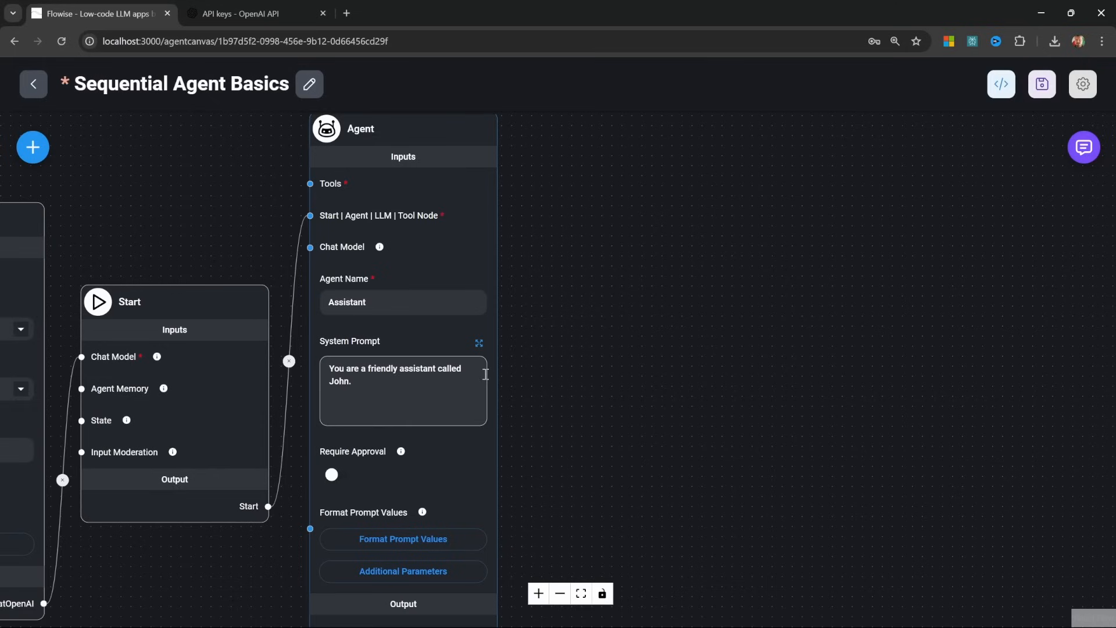
Add an End node from the Sequential Agents category and place it beside the Agent node
{"action": "scroll", "coordinate": [679, 306], "scroll_direction": "down", "scroll_amount": 1}
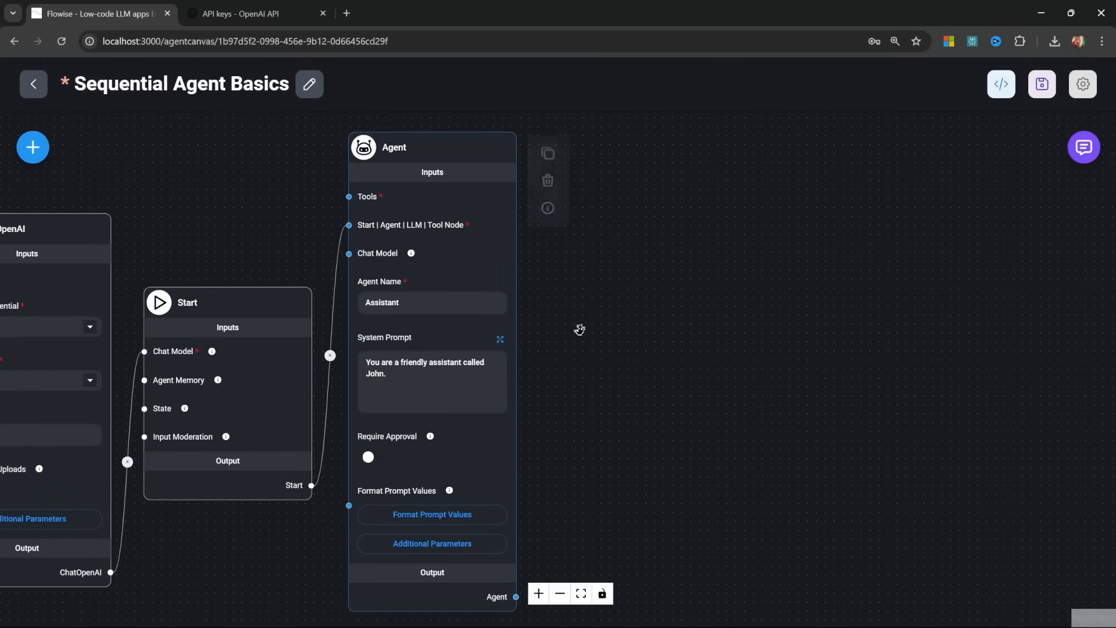
{"action": "left_click", "coordinate": [32, 147]}
{"action": "scroll", "coordinate": [162, 406], "scroll_direction": "down", "scroll_amount": 10}
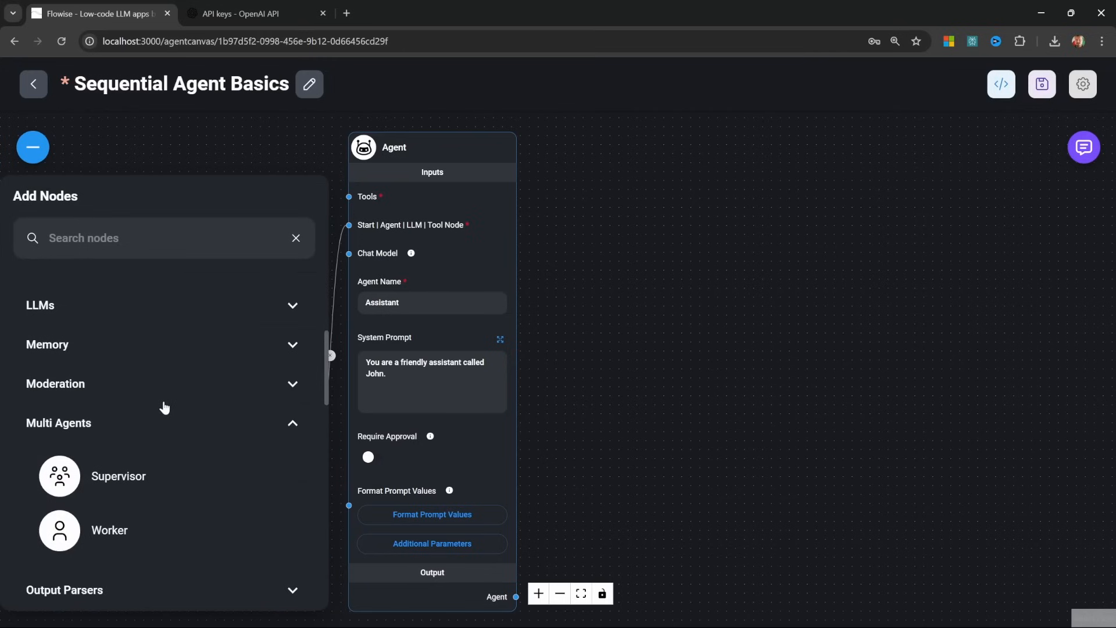
{"action": "scroll", "coordinate": [162, 432], "scroll_direction": "down", "scroll_amount": 5}
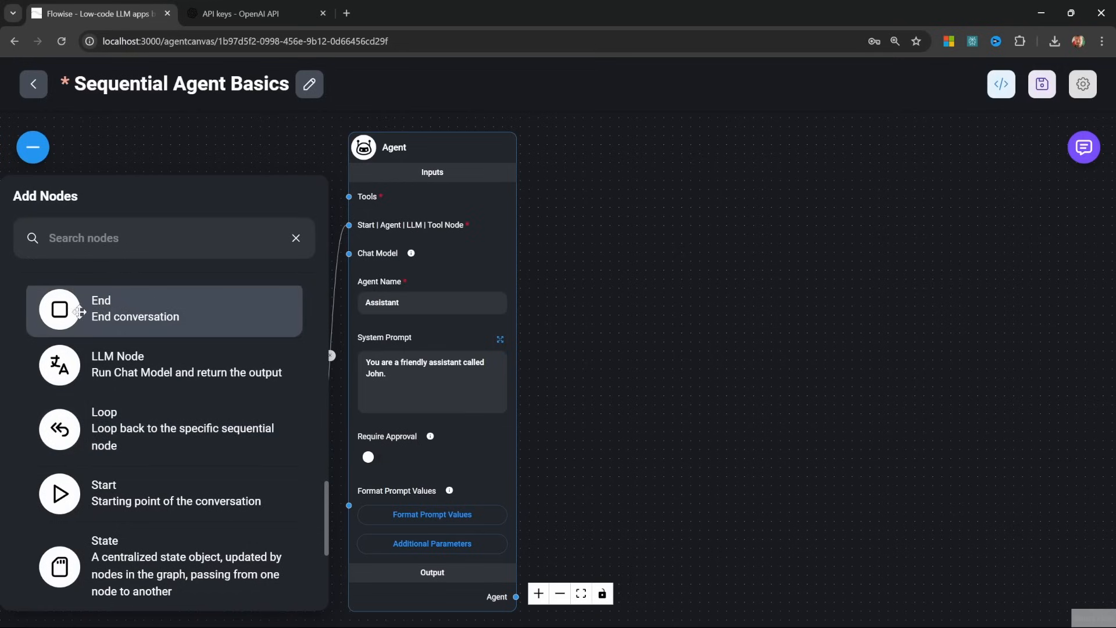
{"action": "scroll", "coordinate": [134, 407], "scroll_direction": "up", "scroll_amount": 1}
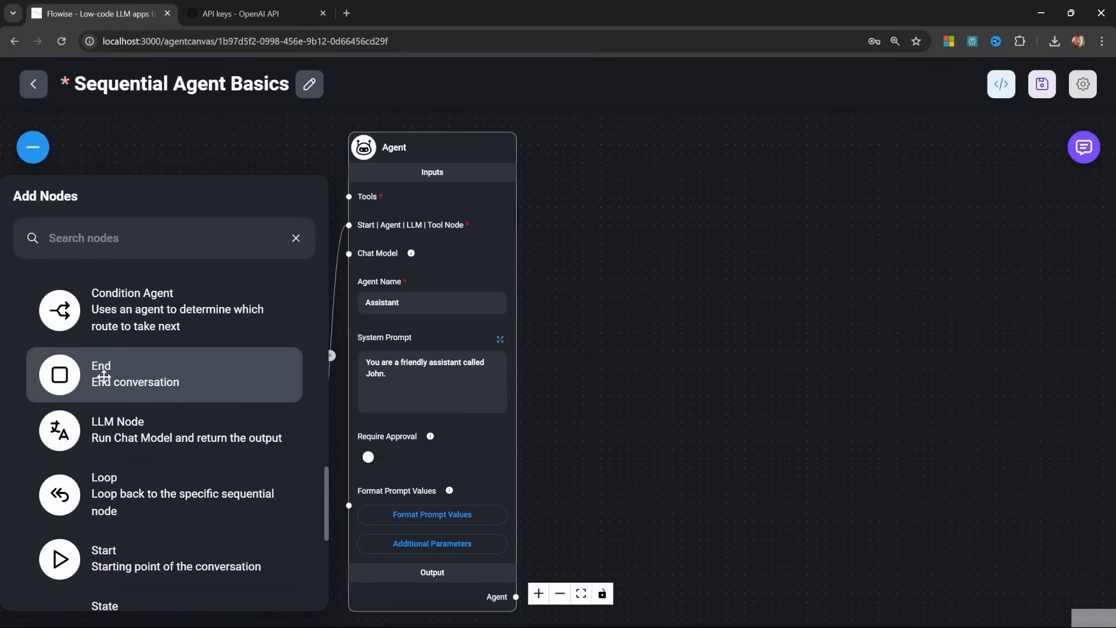
{"action": "left_click_drag", "start_coordinate": [125, 380], "coordinate": [704, 350]}
{"action": "left_click_drag", "start_coordinate": [713, 328], "coordinate": [640, 369]}
Connect the Agent node's output to the End node's input and save the flow
{"action": "left_click_drag", "start_coordinate": [537, 531], "coordinate": [538, 481]}
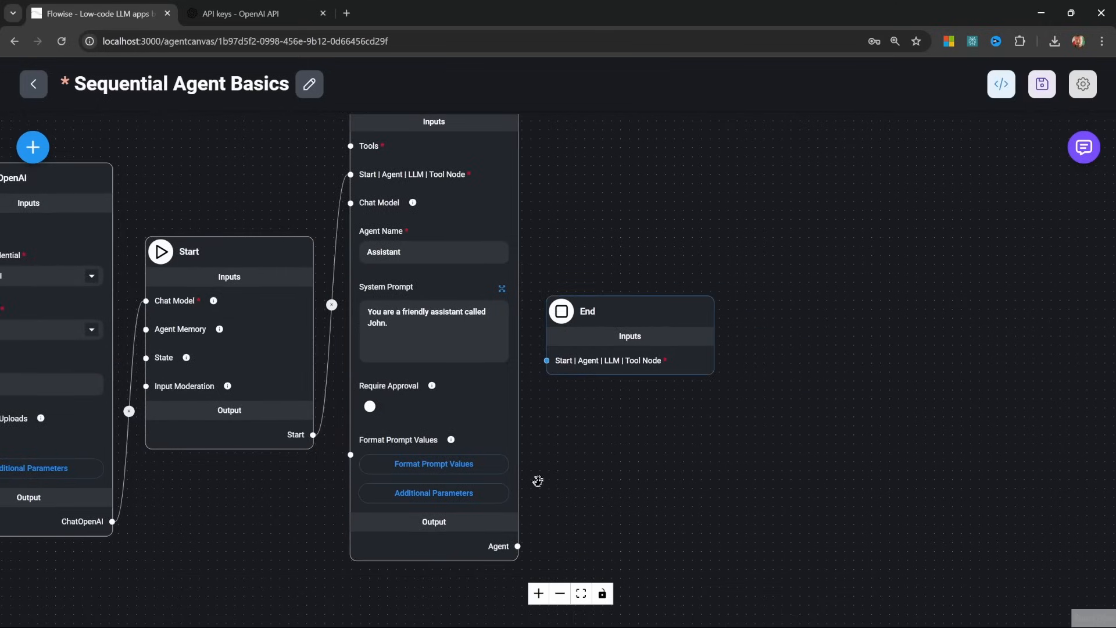
{"action": "left_click_drag", "start_coordinate": [517, 545], "coordinate": [547, 360]}
{"action": "left_click_drag", "start_coordinate": [552, 255], "coordinate": [767, 295]}
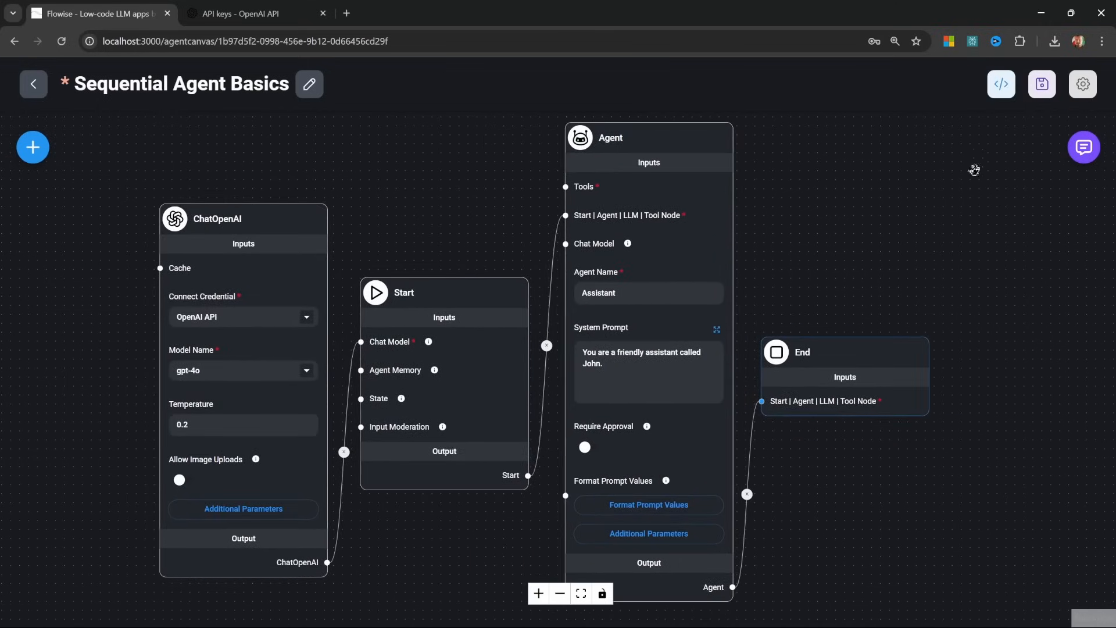
{"action": "left_click", "coordinate": [1044, 84]}
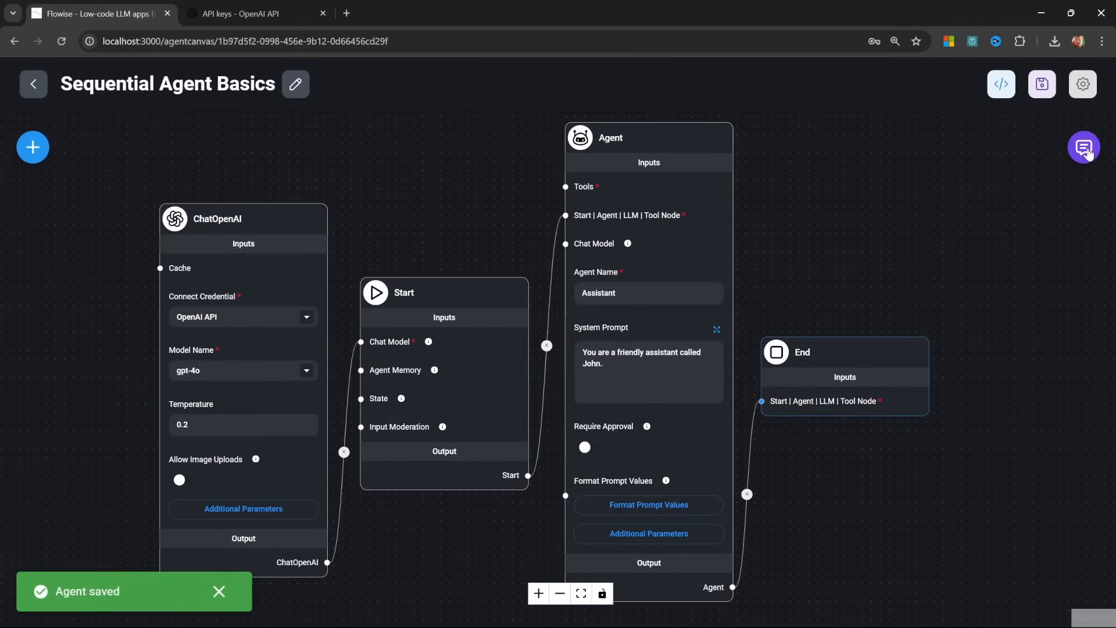
Test the saved flow by sending "Hello" in its chat and check the Assistant agent's reply
{"action": "left_click", "coordinate": [1083, 147]}
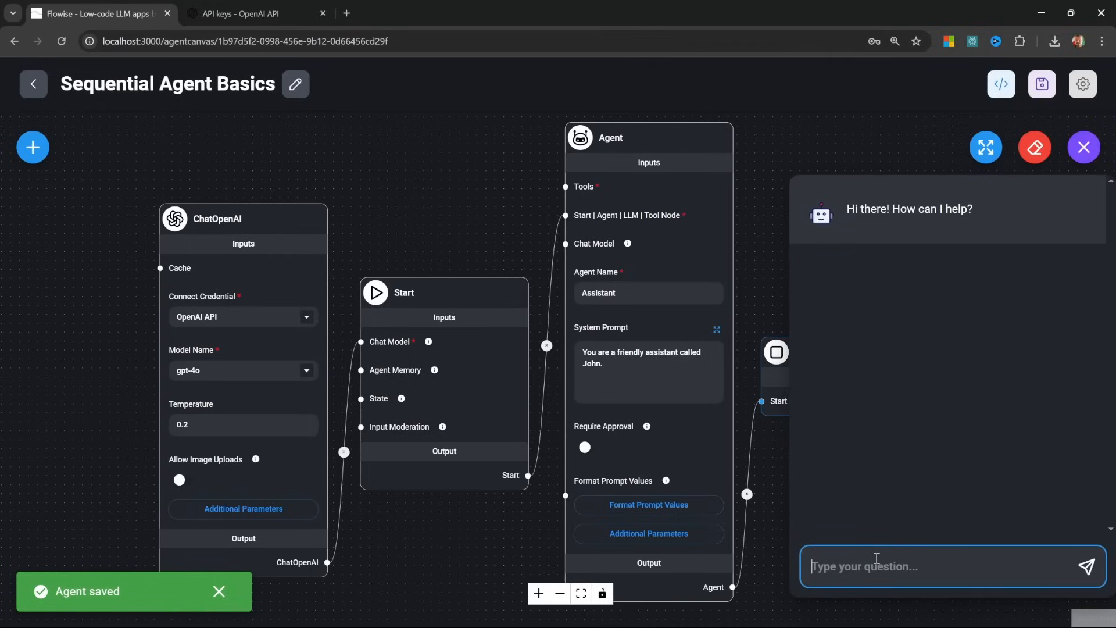
{"action": "type", "text": "Hello"}
{"action": "key", "text": "Return"}
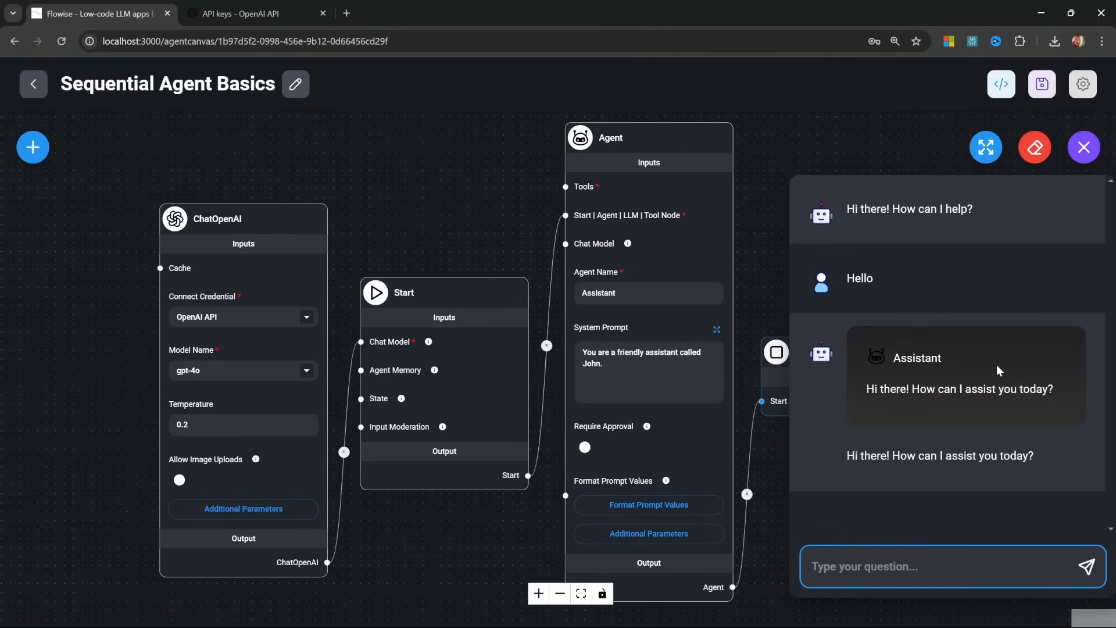
{"action": "left_click_drag", "start_coordinate": [880, 363], "coordinate": [958, 361]}
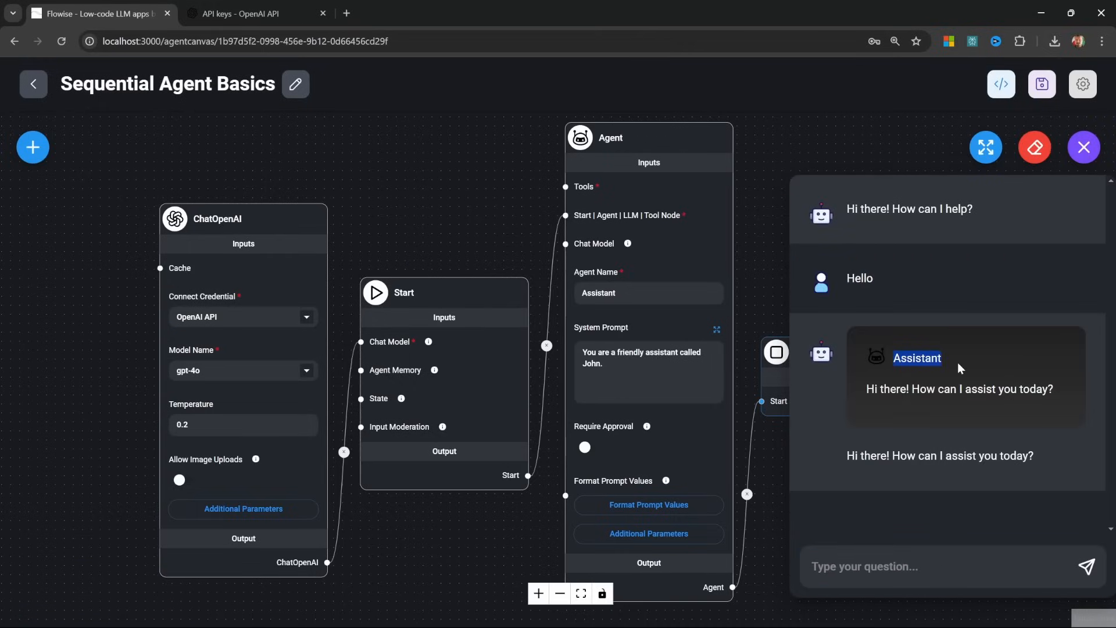
{"action": "left_click", "coordinate": [957, 362]}
{"action": "left_click_drag", "start_coordinate": [863, 388], "coordinate": [1052, 396]}
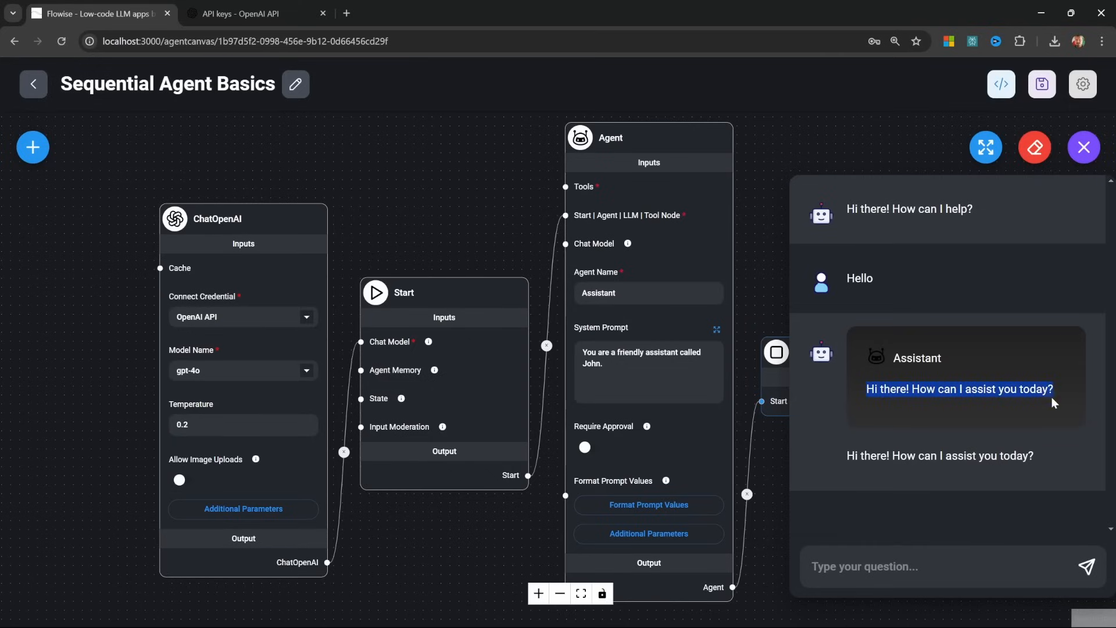
{"action": "left_click", "coordinate": [866, 388]}
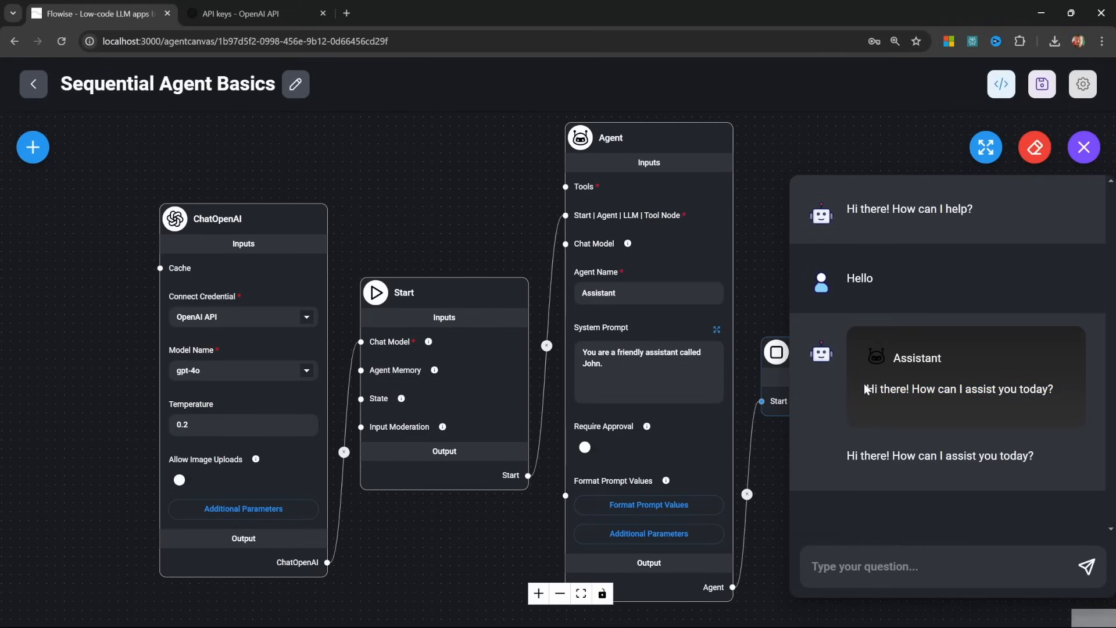
{"action": "left_click", "coordinate": [864, 578]}
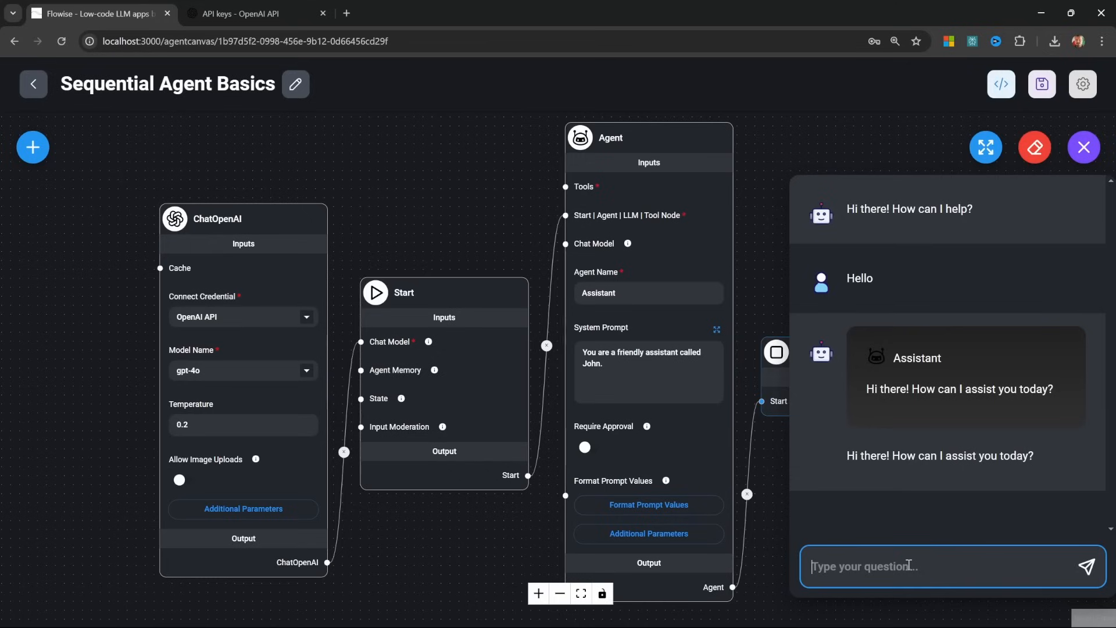
Test the agent's recall in the chat by stating the user's first name and asking "What is my name?"
{"action": "type", "text": "My name is Leon."}
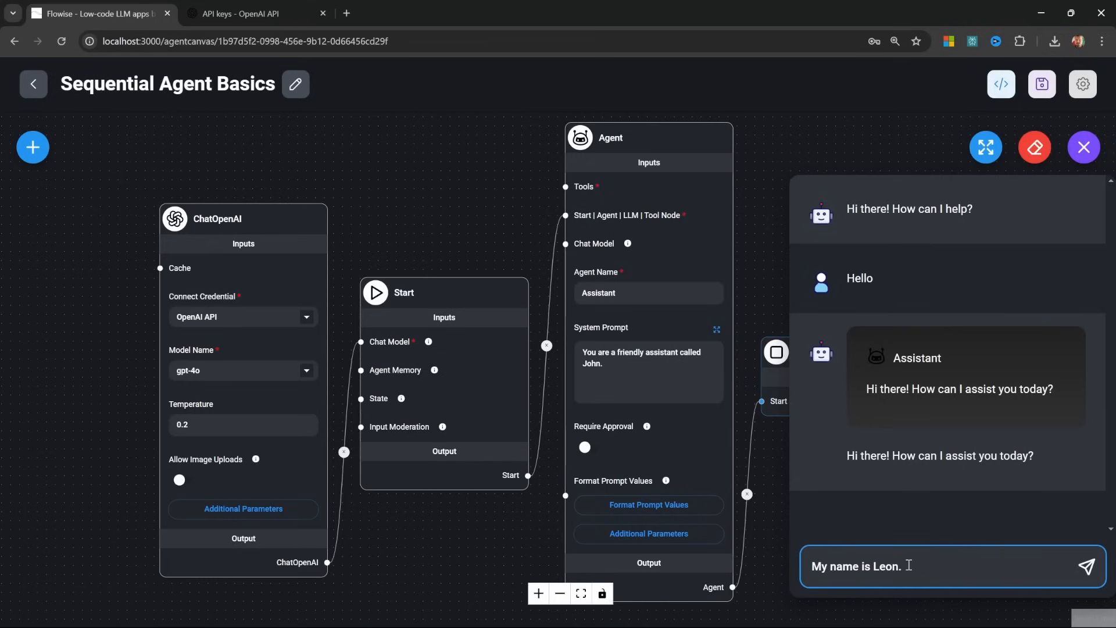
{"action": "key", "text": "Return"}
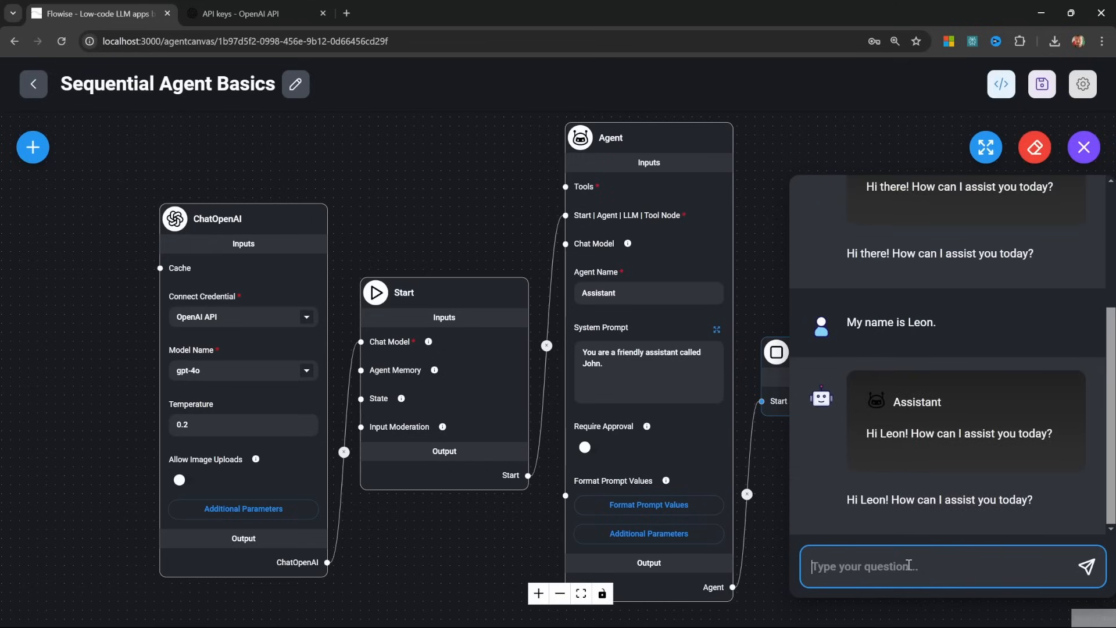
{"action": "type", "text": "What is my name?"}
{"action": "key", "text": "Return"}
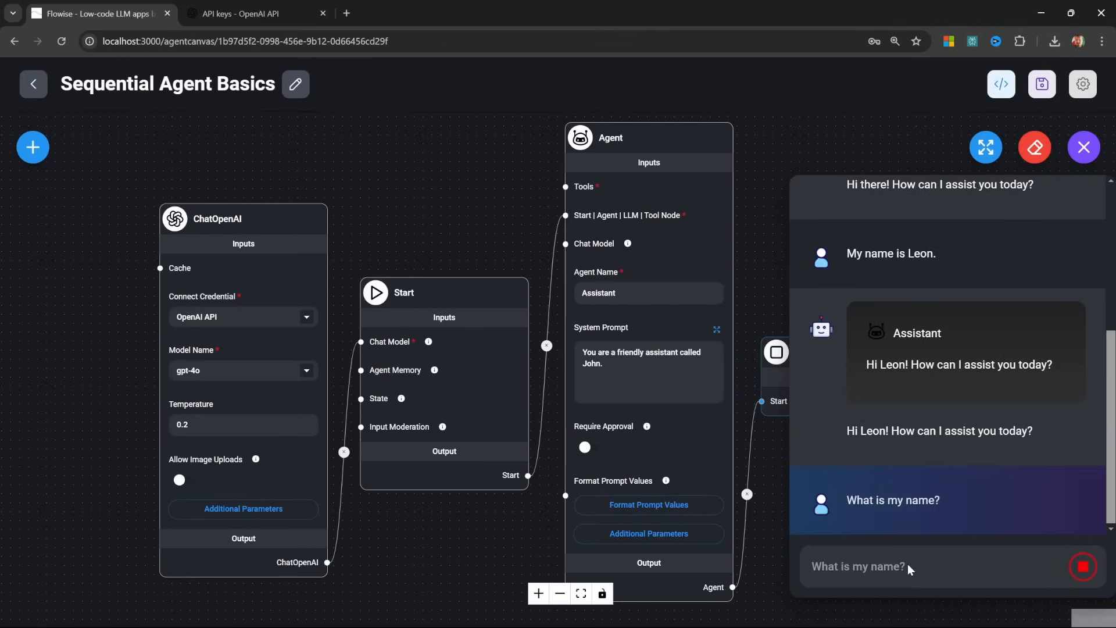
{"action": "left_click", "coordinate": [839, 437]}
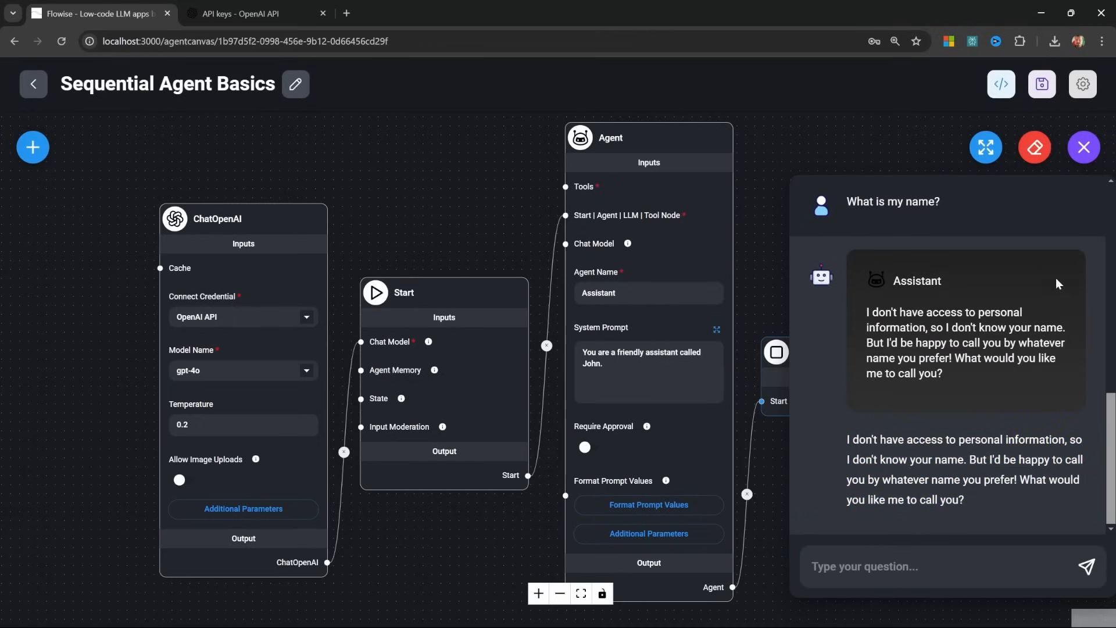
{"action": "left_click", "coordinate": [1084, 147]}
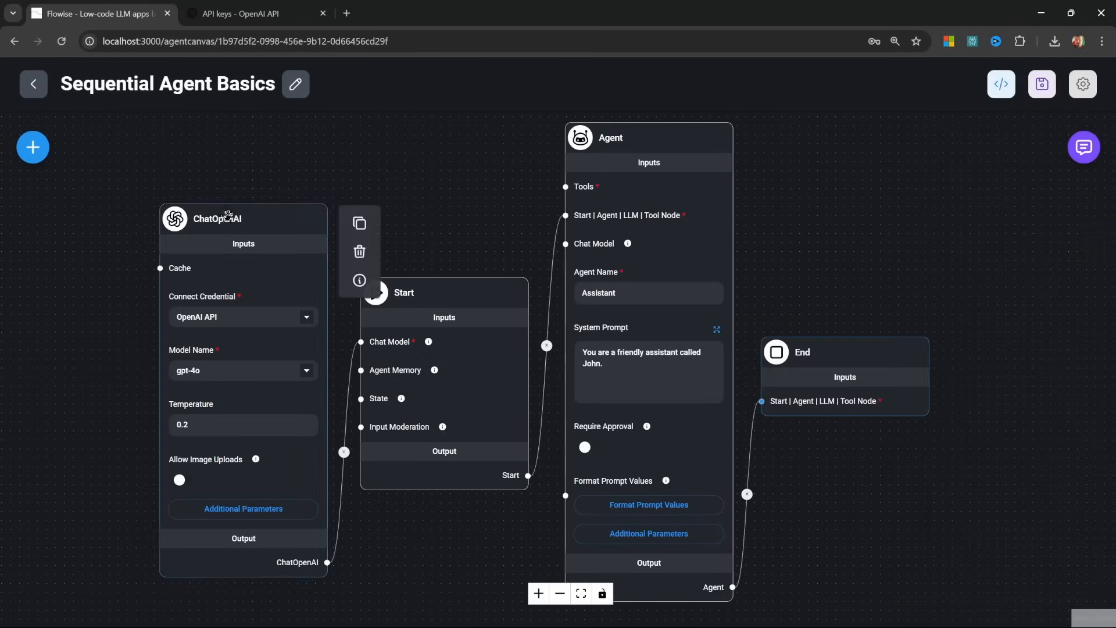
Add an Agent Memory node from the Memory category to the canvas
{"action": "left_click", "coordinate": [33, 148]}
{"action": "scroll", "coordinate": [149, 461], "scroll_direction": "down", "scroll_amount": 10}
{"action": "scroll", "coordinate": [113, 480], "scroll_direction": "up", "scroll_amount": 5}
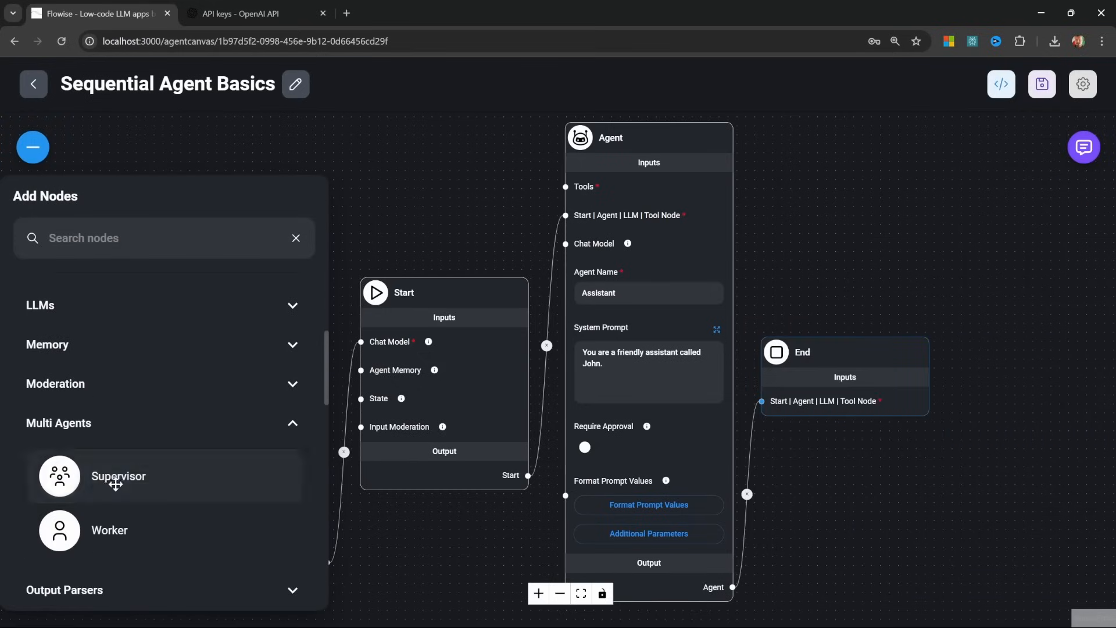
{"action": "left_click", "coordinate": [100, 347]}
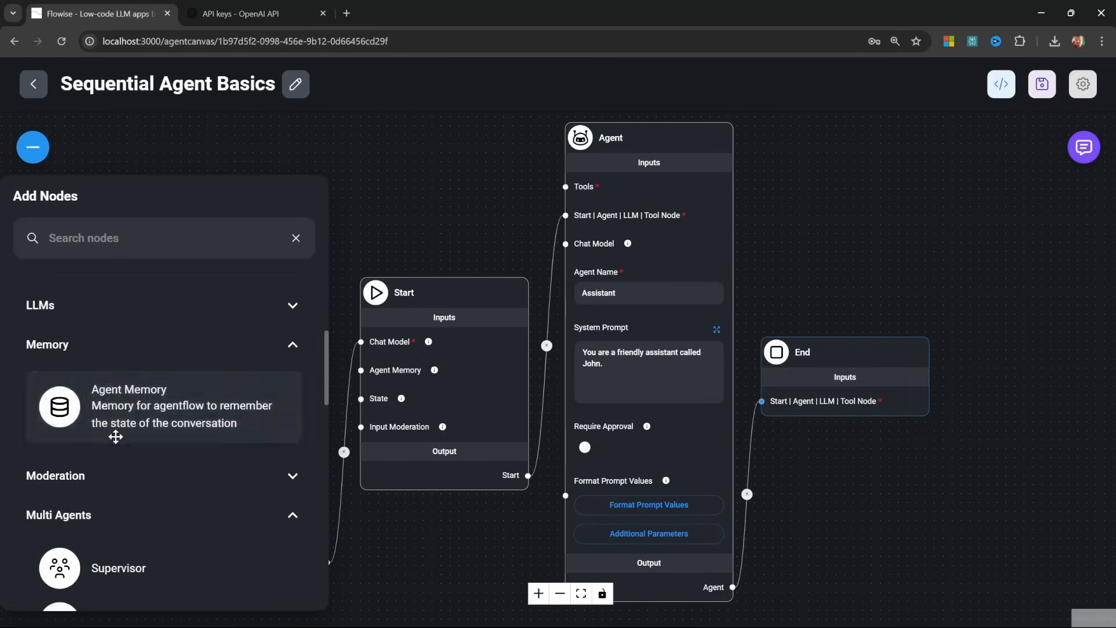
{"action": "left_click_drag", "start_coordinate": [108, 404], "coordinate": [380, 526]}
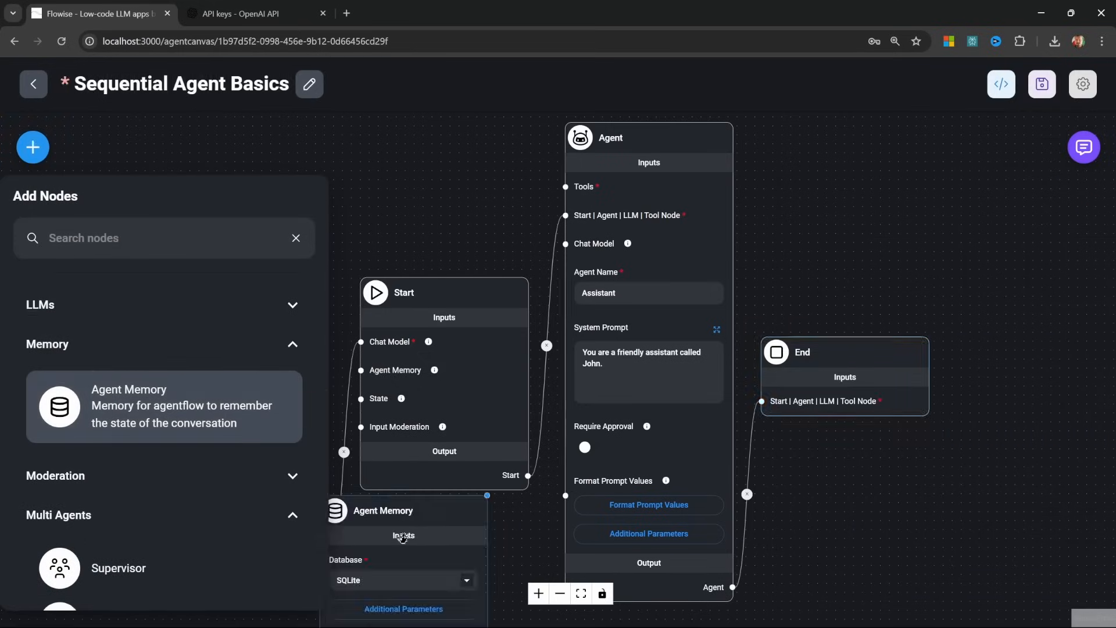
Move the ChatOpenAI node up and place the Agent Memory node directly below it, beside the Start node
{"action": "left_click", "coordinate": [436, 244]}
{"action": "left_click_drag", "start_coordinate": [436, 245], "coordinate": [508, 315]}
{"action": "left_click_drag", "start_coordinate": [334, 358], "coordinate": [332, 174]}
{"action": "left_click_drag", "start_coordinate": [311, 458], "coordinate": [312, 408]}
{"action": "left_click_drag", "start_coordinate": [431, 596], "coordinate": [268, 459]}
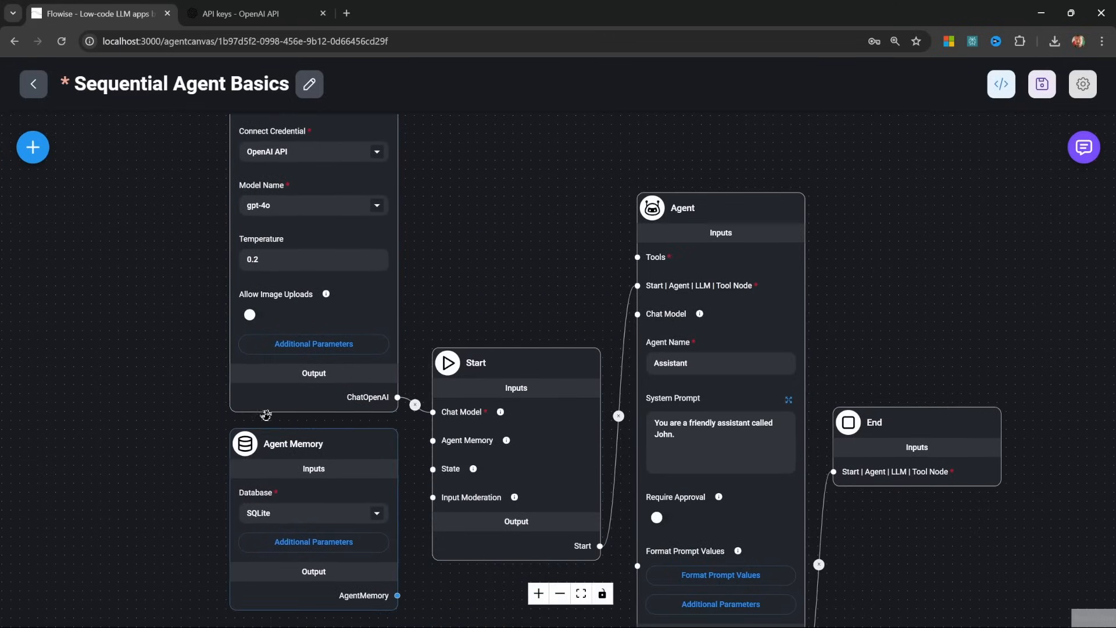
{"action": "left_click_drag", "start_coordinate": [266, 406], "coordinate": [267, 355]}
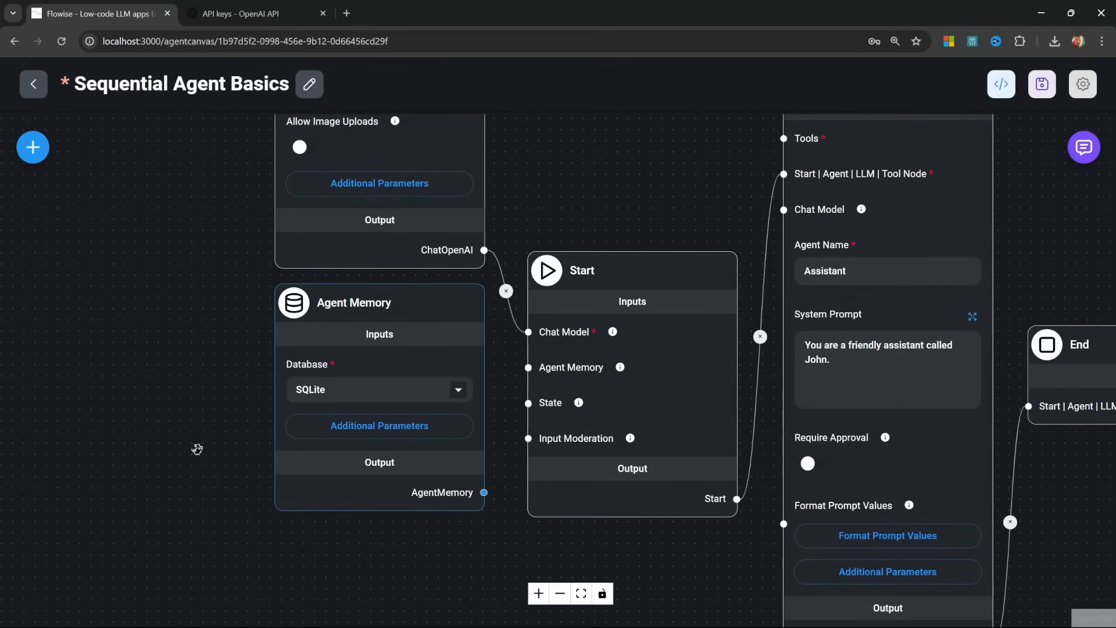
Connect the AgentMemory output to the Start node's Agent Memory input, keeping SQLite as the database, and save the flow
{"action": "mouse_move", "coordinate": [398, 290]}
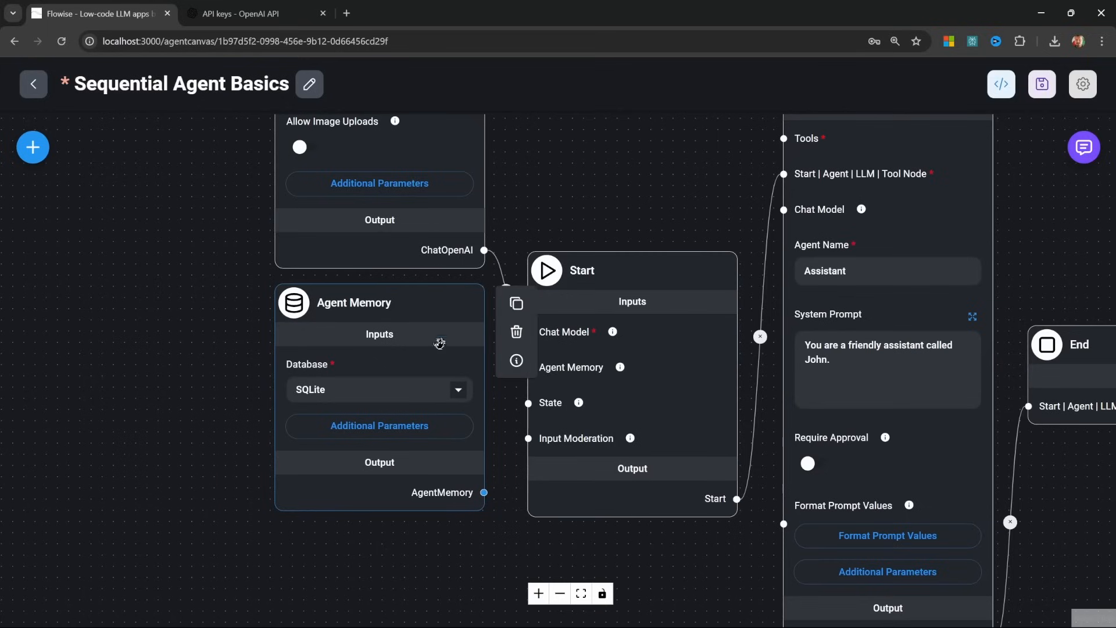
{"action": "left_click_drag", "start_coordinate": [485, 491], "coordinate": [526, 368]}
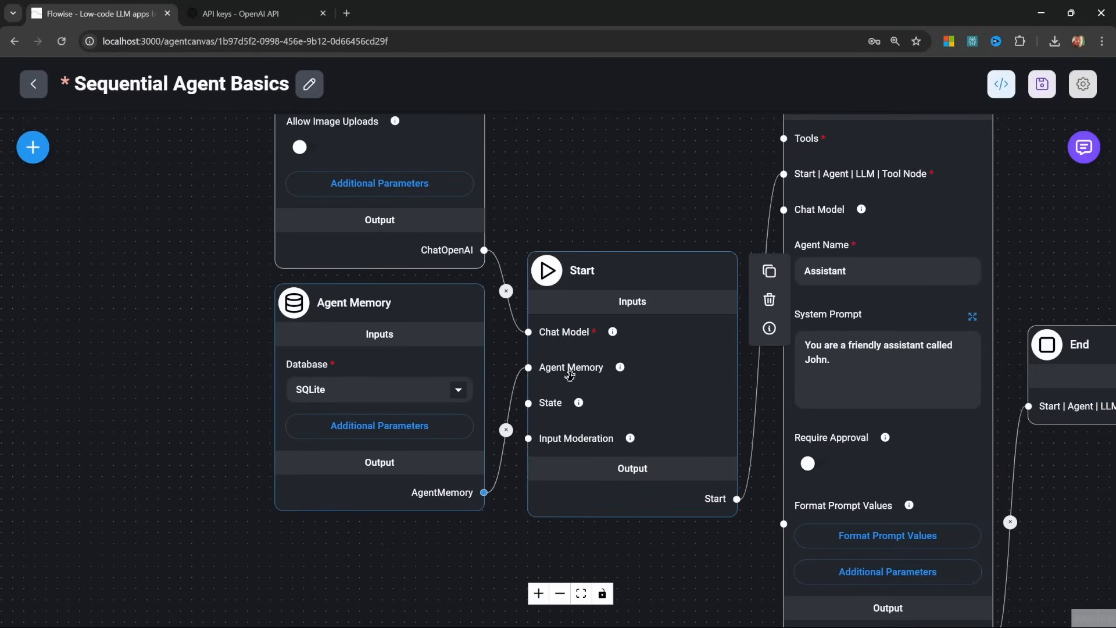
{"action": "mouse_move", "coordinate": [434, 304]}
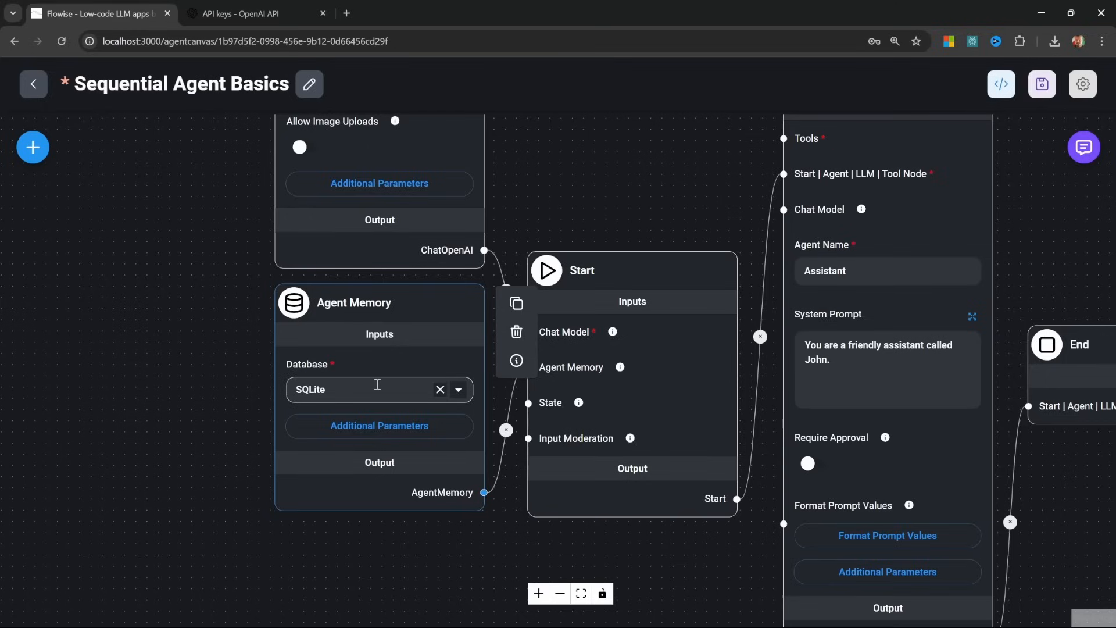
{"action": "scroll", "coordinate": [483, 344], "scroll_direction": "down", "scroll_amount": 1}
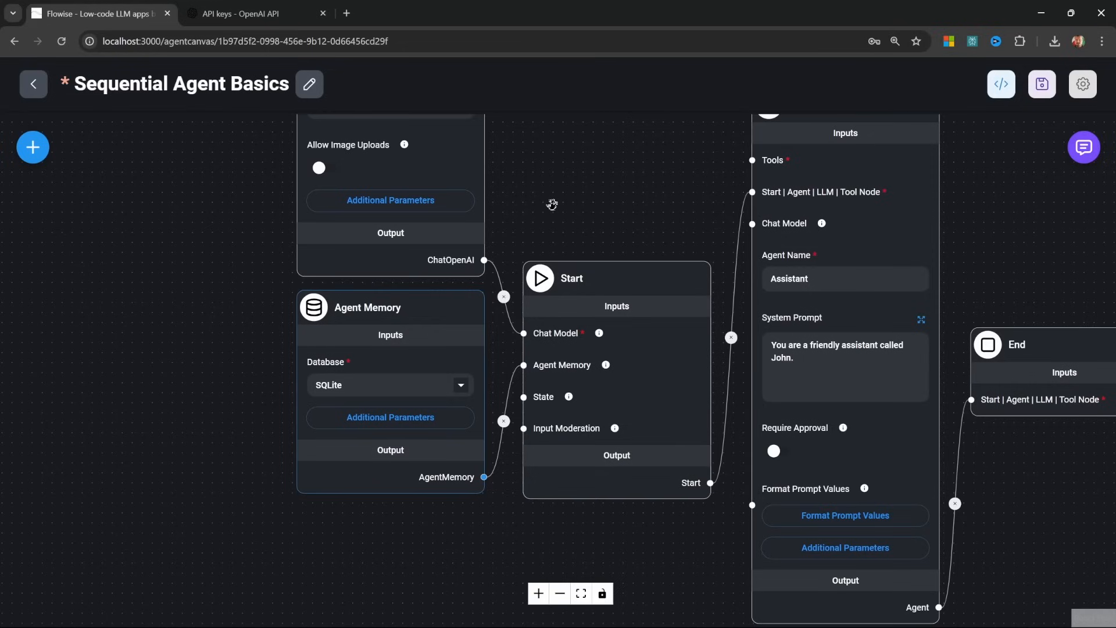
{"action": "left_click", "coordinate": [1040, 84]}
Open the flow's chat and clear all of its chat history
{"action": "left_click", "coordinate": [1081, 152]}
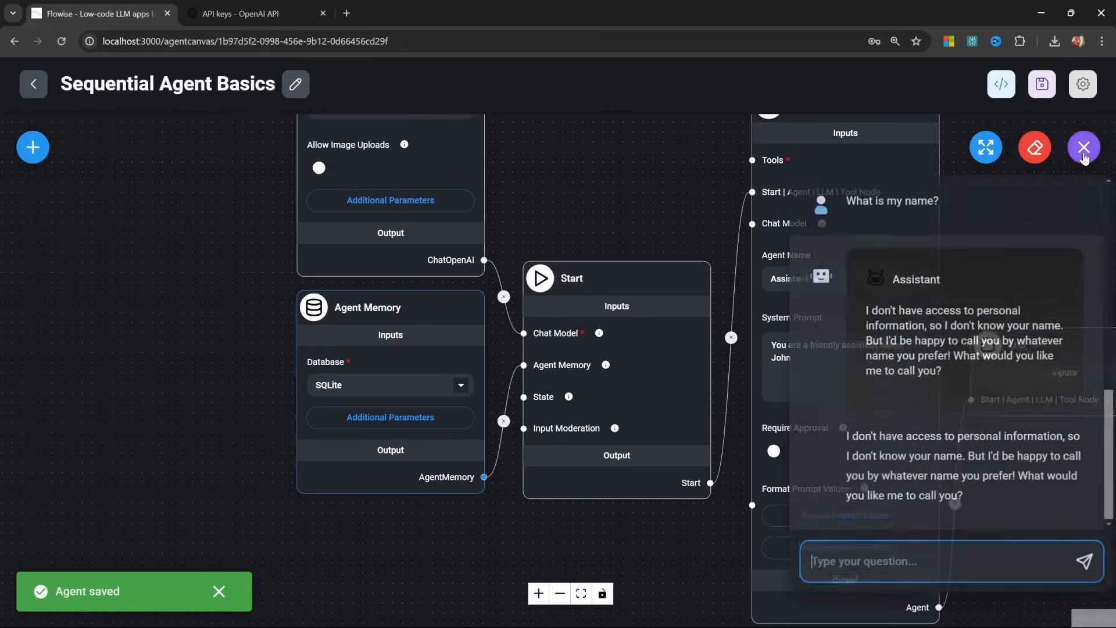
{"action": "left_click", "coordinate": [1034, 149]}
{"action": "left_click", "coordinate": [707, 381]}
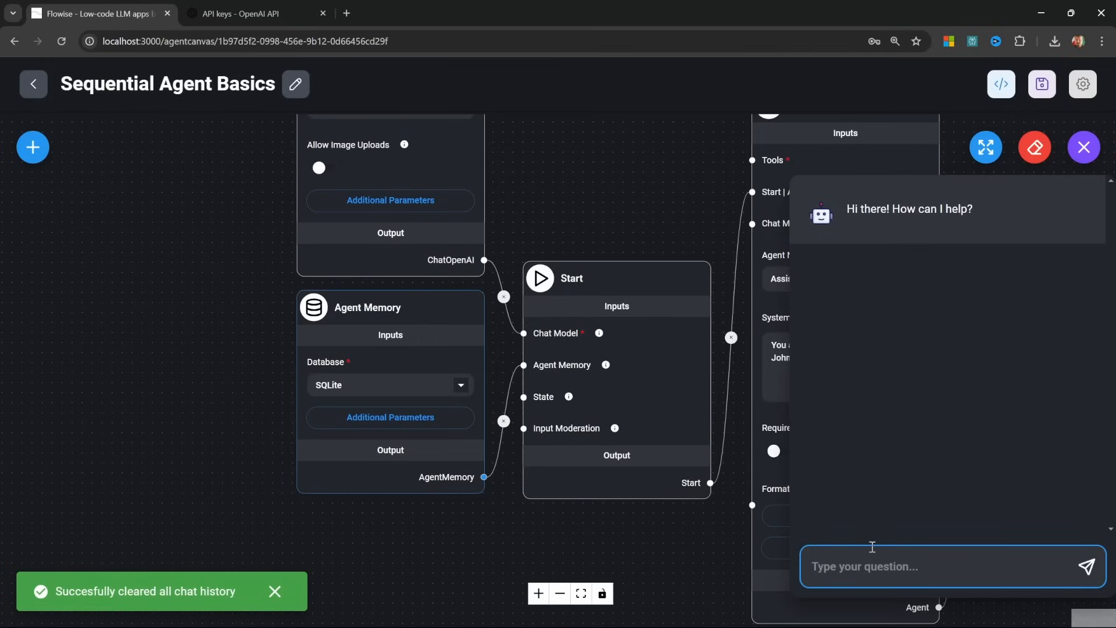
Test the agent's memory by sending the user's first name in the cleared chat and asking "What is my name?"
{"action": "type", "text": "My name is Leon"}
{"action": "key", "text": "Return"}
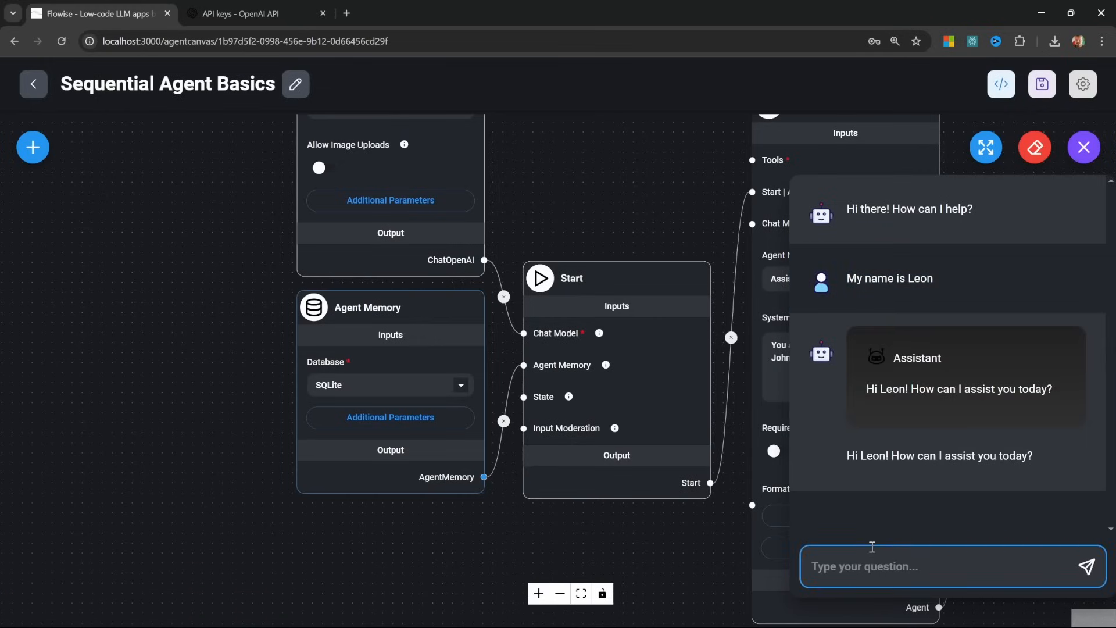
{"action": "type", "text": "What is my name?"}
{"action": "key", "text": "Return"}
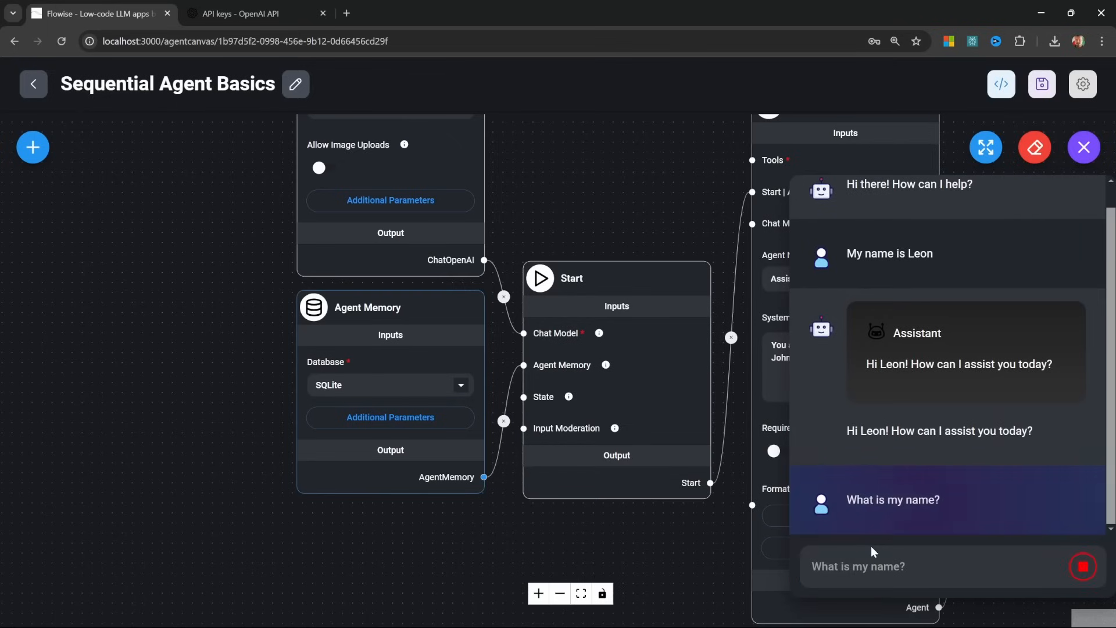
{"action": "left_click_drag", "start_coordinate": [865, 417], "coordinate": [942, 429]}
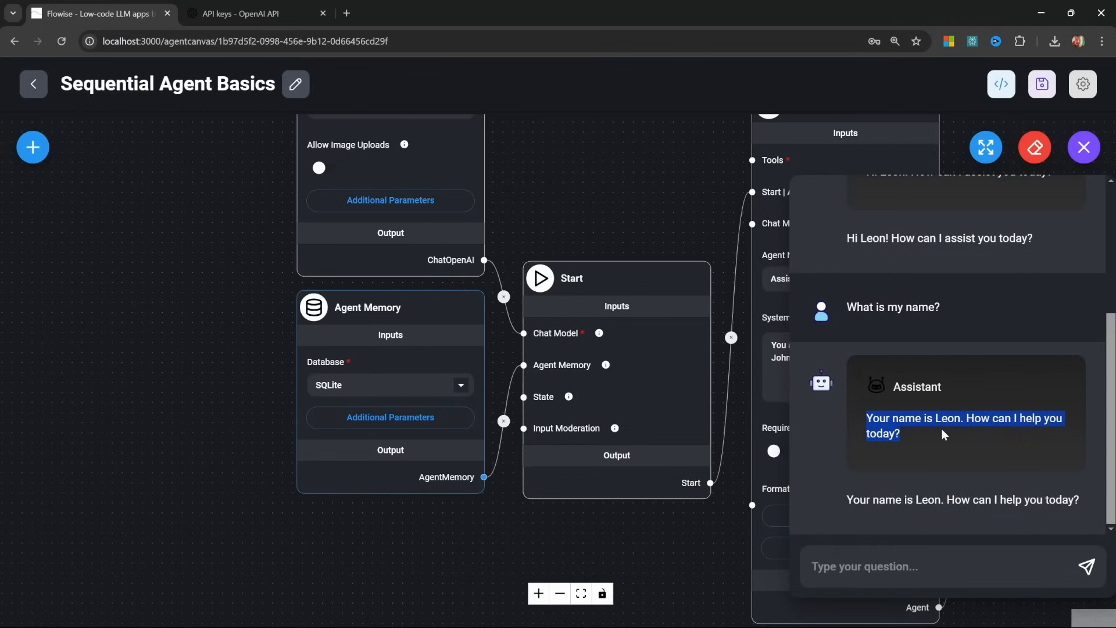
{"action": "left_click", "coordinate": [941, 429]}
Add a State node below the Agent Memory node and connect its output to the Start node's State input
{"action": "left_click_drag", "start_coordinate": [585, 410], "coordinate": [582, 409]}
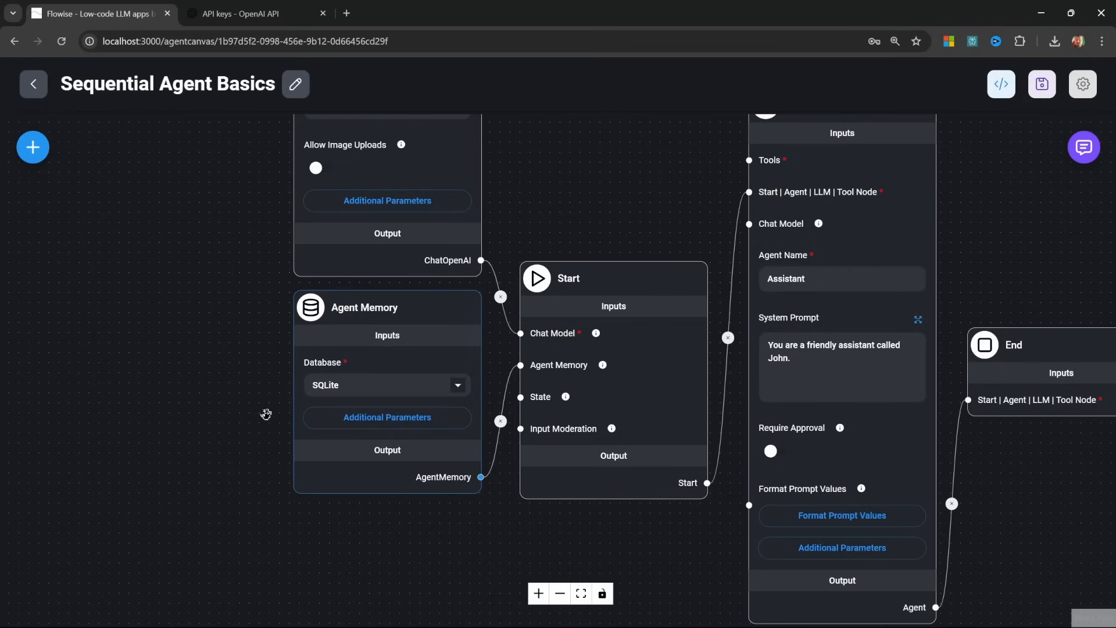
{"action": "left_click_drag", "start_coordinate": [199, 544], "coordinate": [214, 409]}
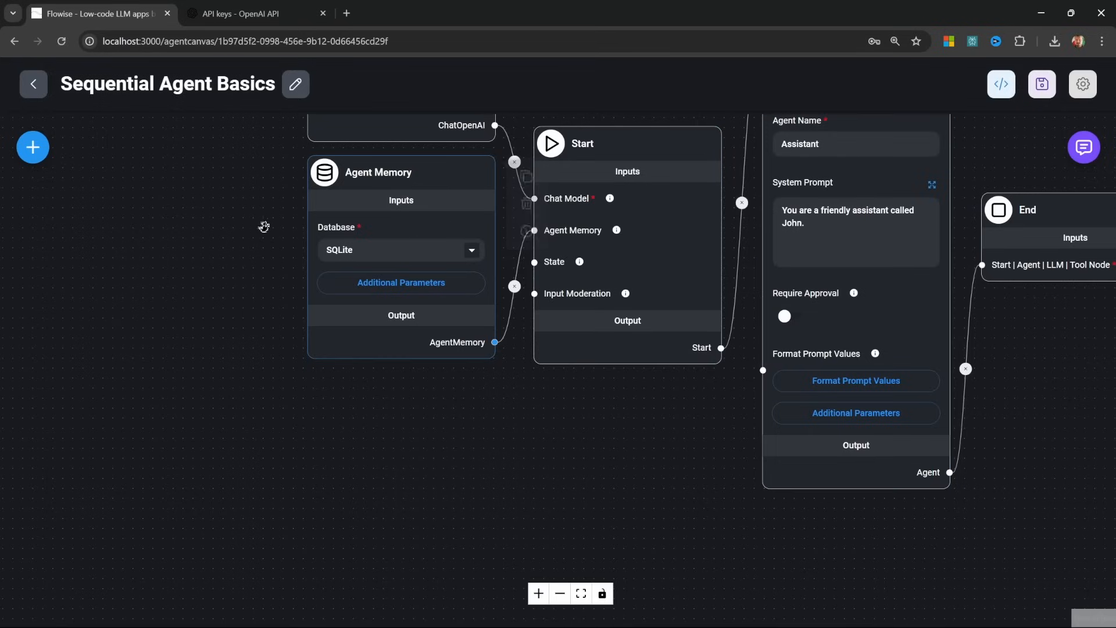
{"action": "left_click", "coordinate": [33, 147]}
{"action": "scroll", "coordinate": [175, 418], "scroll_direction": "down", "scroll_amount": 10}
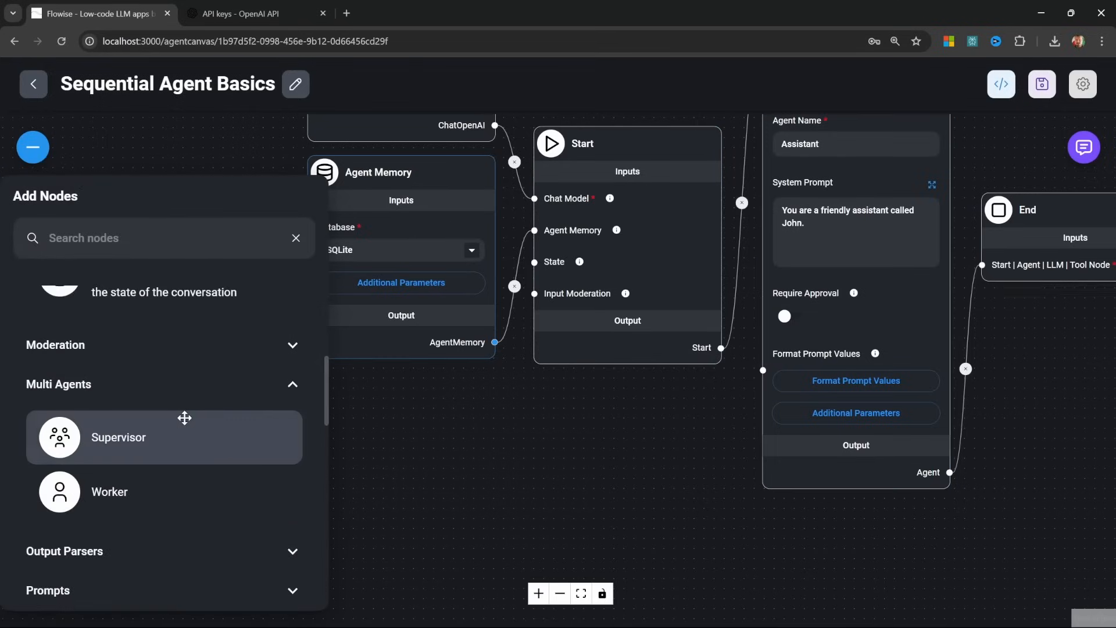
{"action": "scroll", "coordinate": [180, 407], "scroll_direction": "down", "scroll_amount": 8}
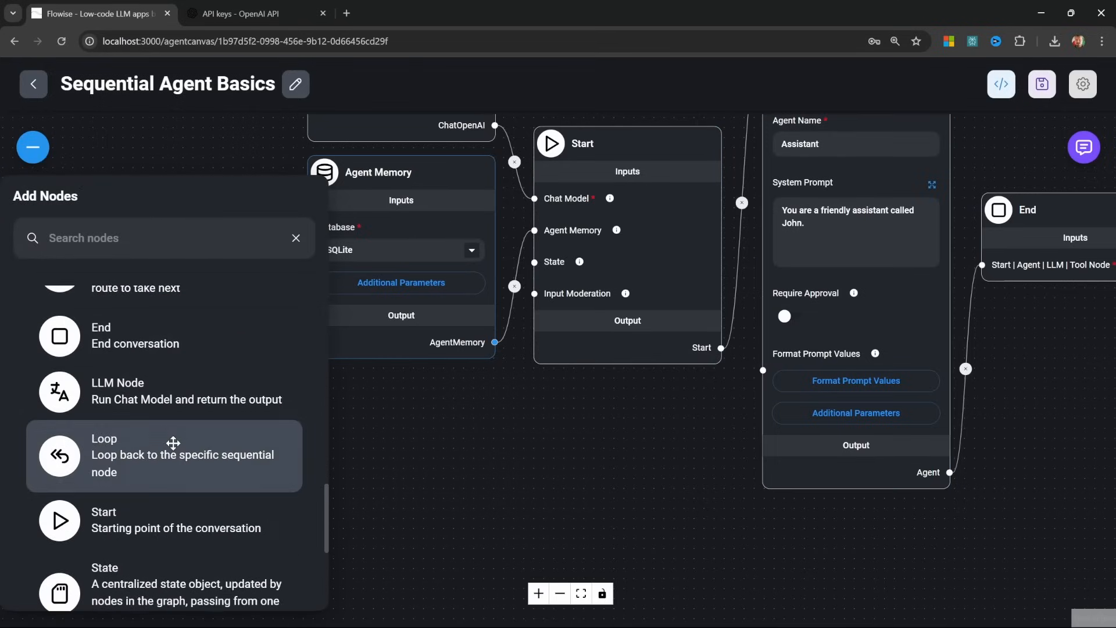
{"action": "left_click_drag", "start_coordinate": [174, 459], "coordinate": [392, 404]}
{"action": "left_click_drag", "start_coordinate": [492, 511], "coordinate": [534, 263]}
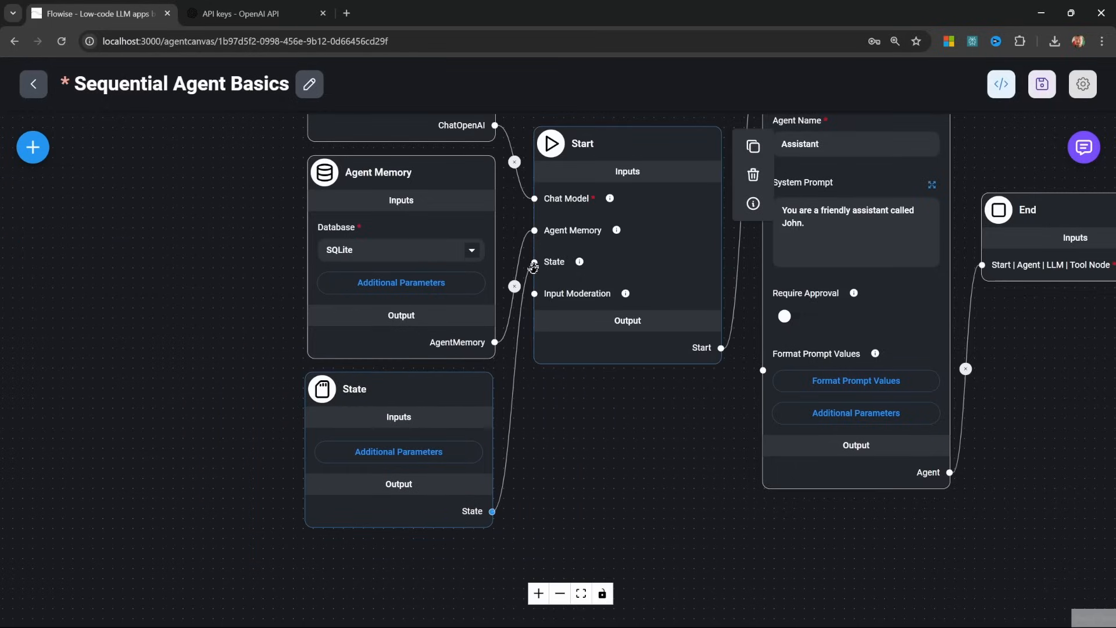
Add an item with the key "name" to the state table in the State node's additional parameters
{"action": "scroll", "coordinate": [418, 452], "scroll_direction": "up", "scroll_amount": 2}
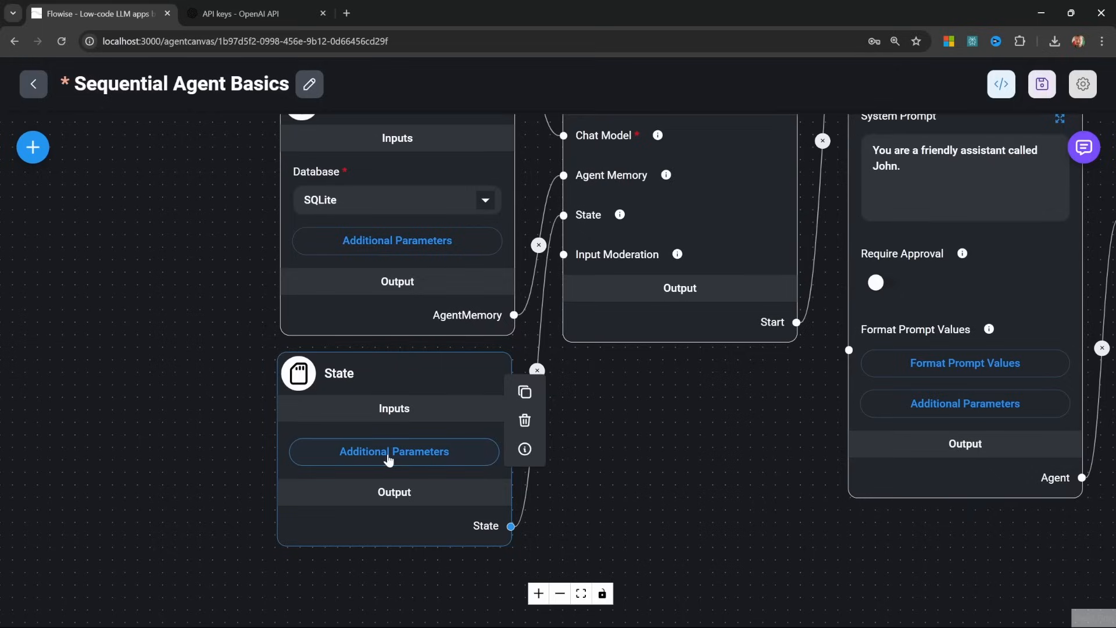
{"action": "left_click", "coordinate": [388, 453]}
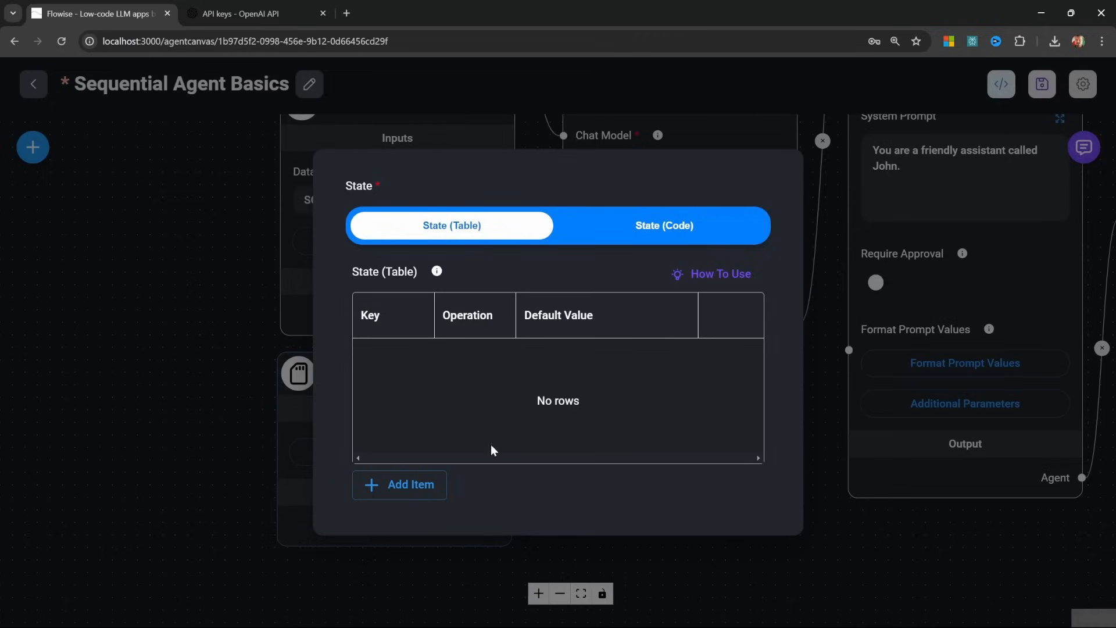
{"action": "left_click", "coordinate": [424, 484]}
{"action": "double_click", "coordinate": [382, 364]}
{"action": "left_click", "coordinate": [419, 484]}
{"action": "double_click", "coordinate": [400, 366]}
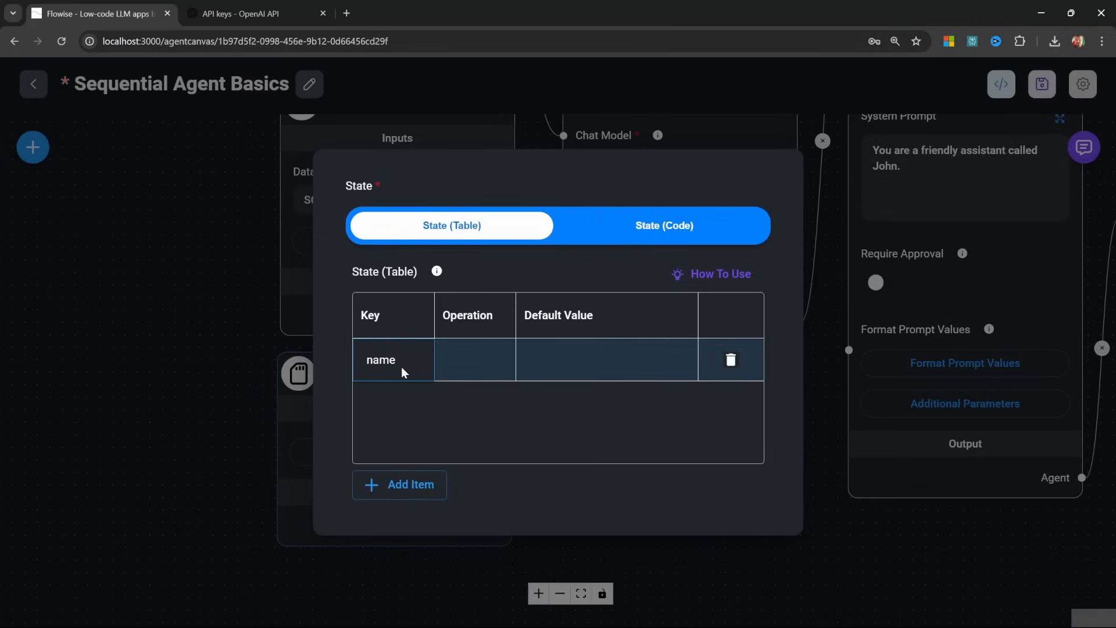
Set the "name" item's operation to Replace and enter the user's first name as its default value
{"action": "double_click", "coordinate": [470, 362]}
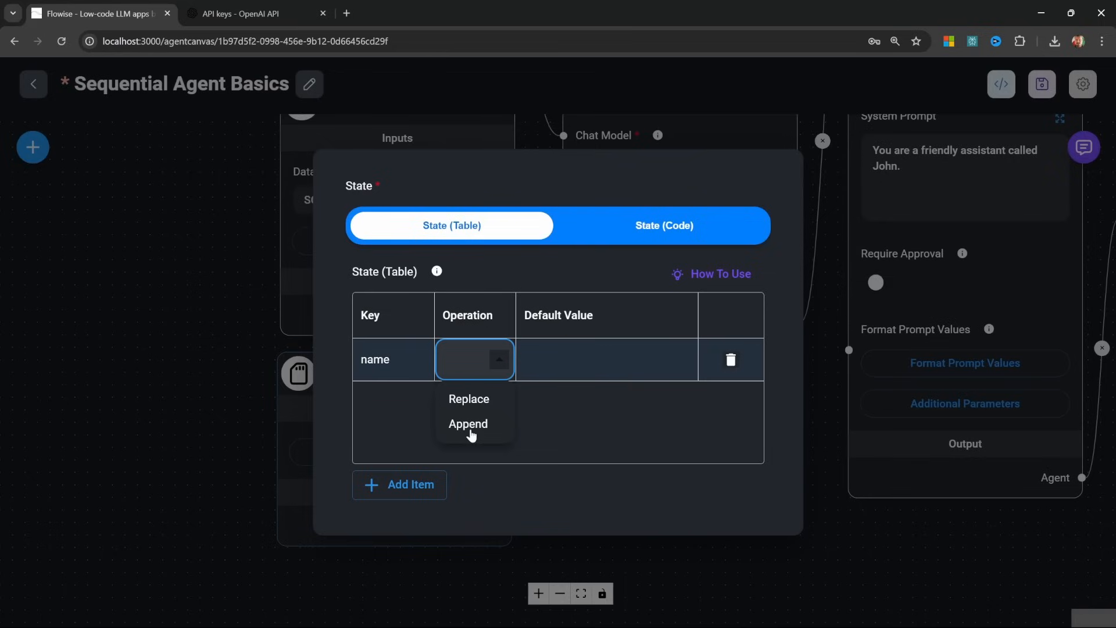
{"action": "left_click", "coordinate": [469, 399]}
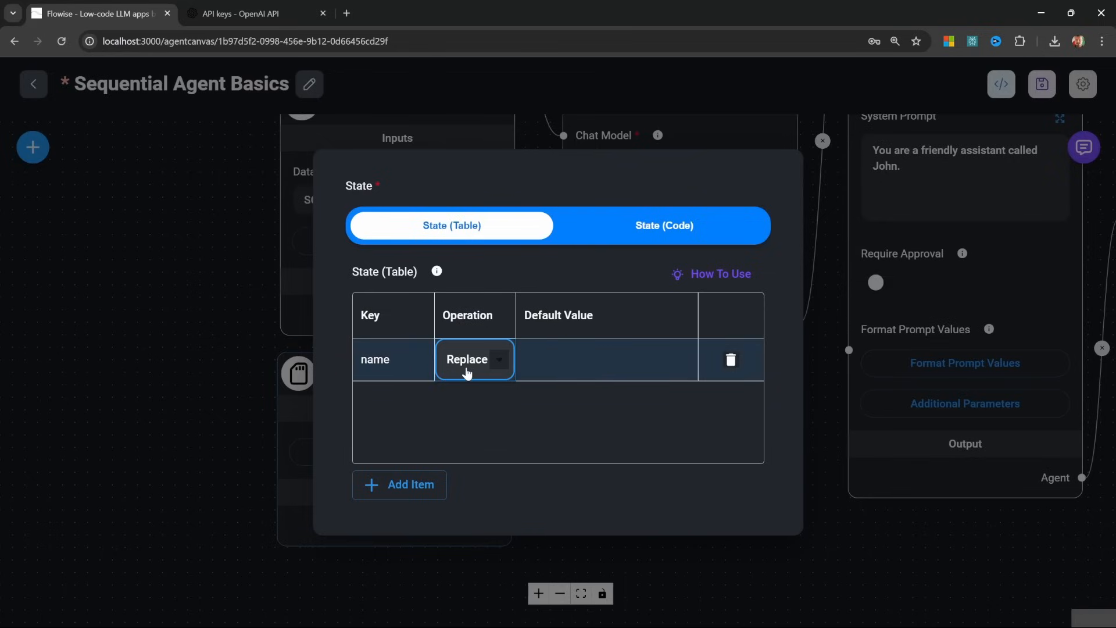
{"action": "left_click", "coordinate": [556, 357]}
{"action": "type", "text": "Leon"}
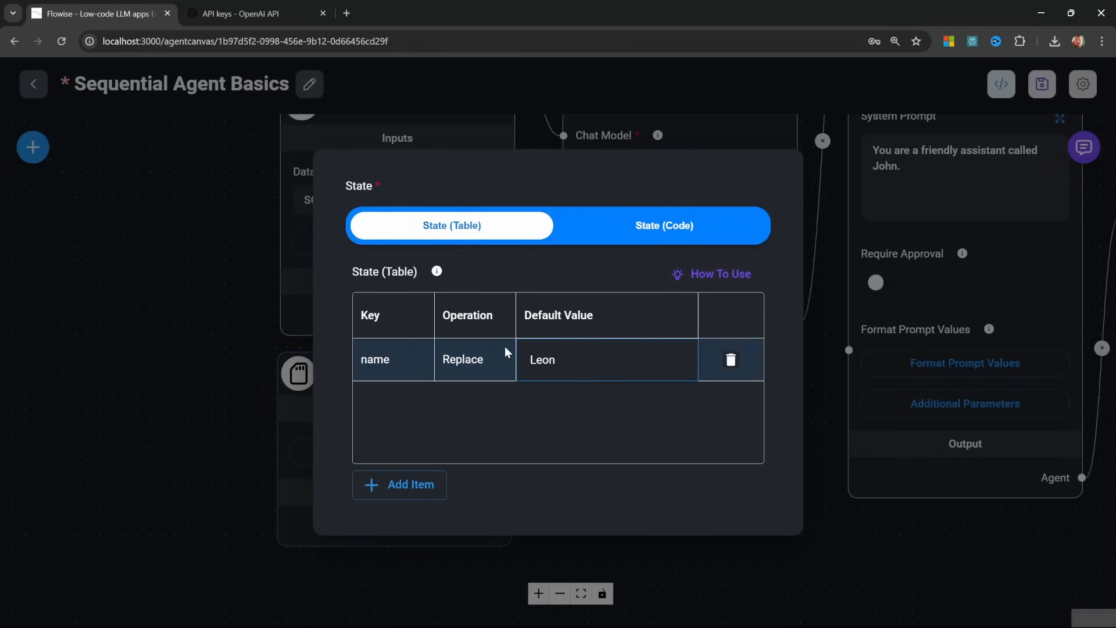
{"action": "key", "text": "Return"}
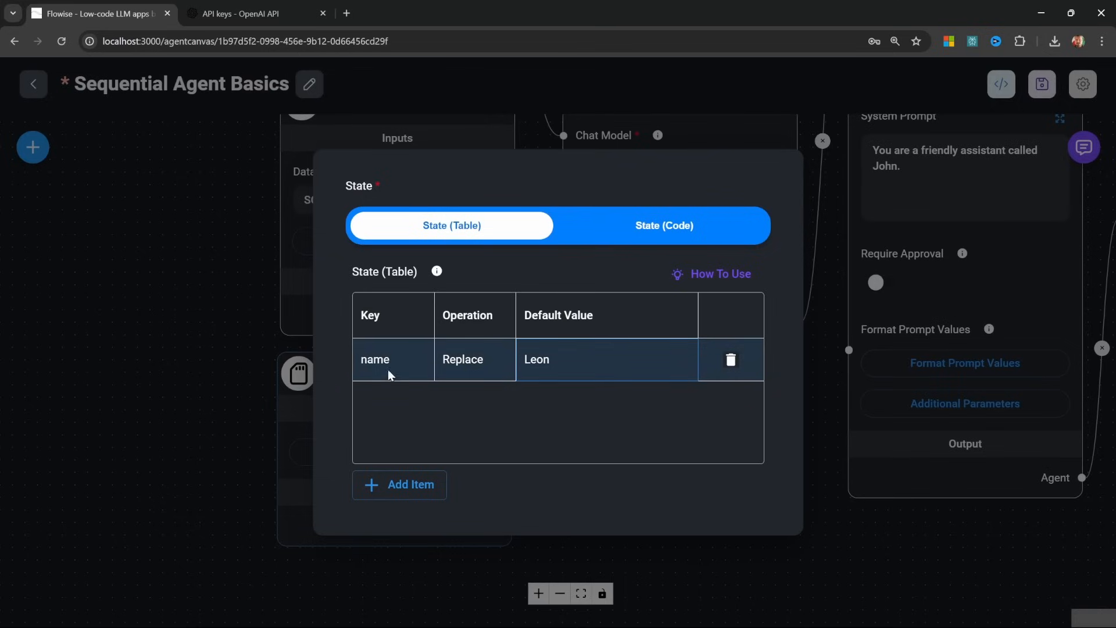
{"action": "left_click", "coordinate": [707, 570]}
Add a second paragraph to the Agent node's system prompt reading "You are talking to" followed by the user's first name
{"action": "left_click_drag", "start_coordinate": [719, 409], "coordinate": [274, 470]}
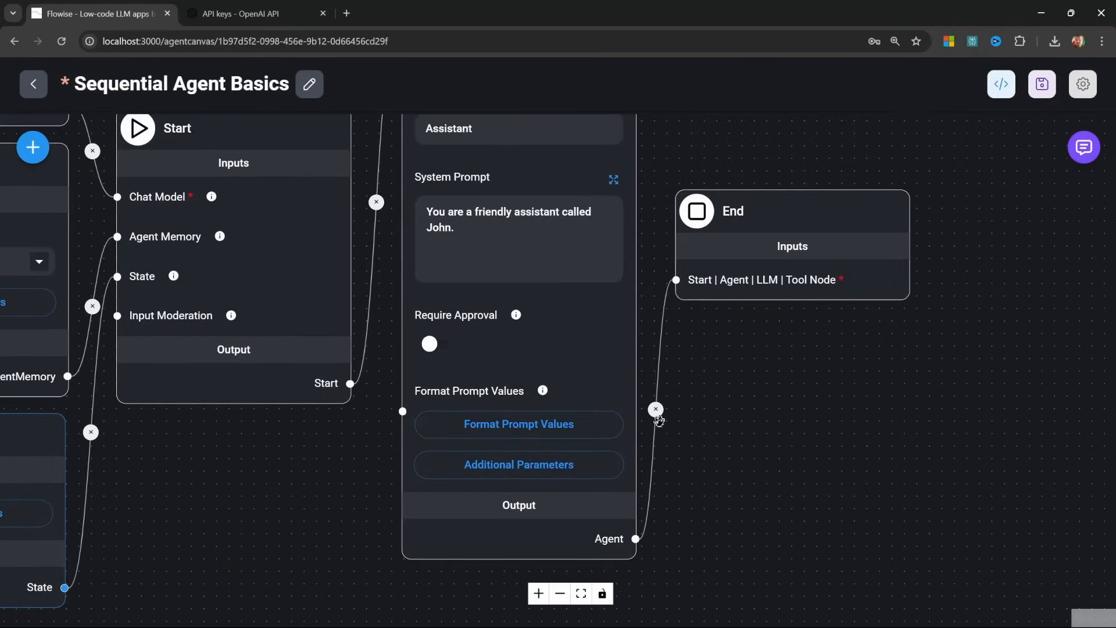
{"action": "left_click", "coordinate": [519, 342]}
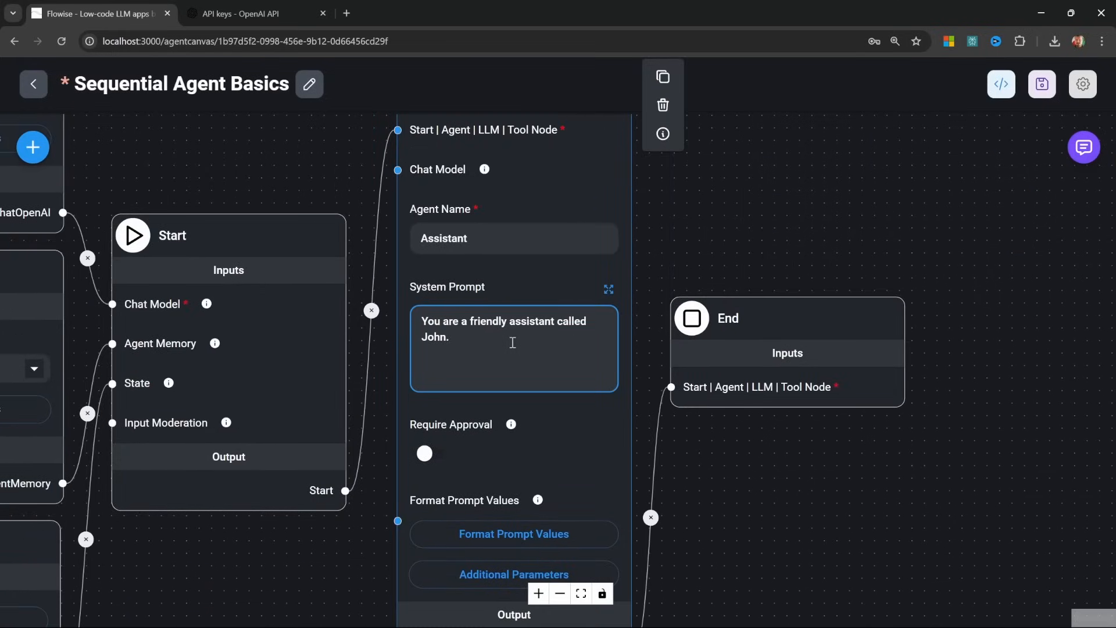
{"action": "left_click", "coordinate": [609, 288]}
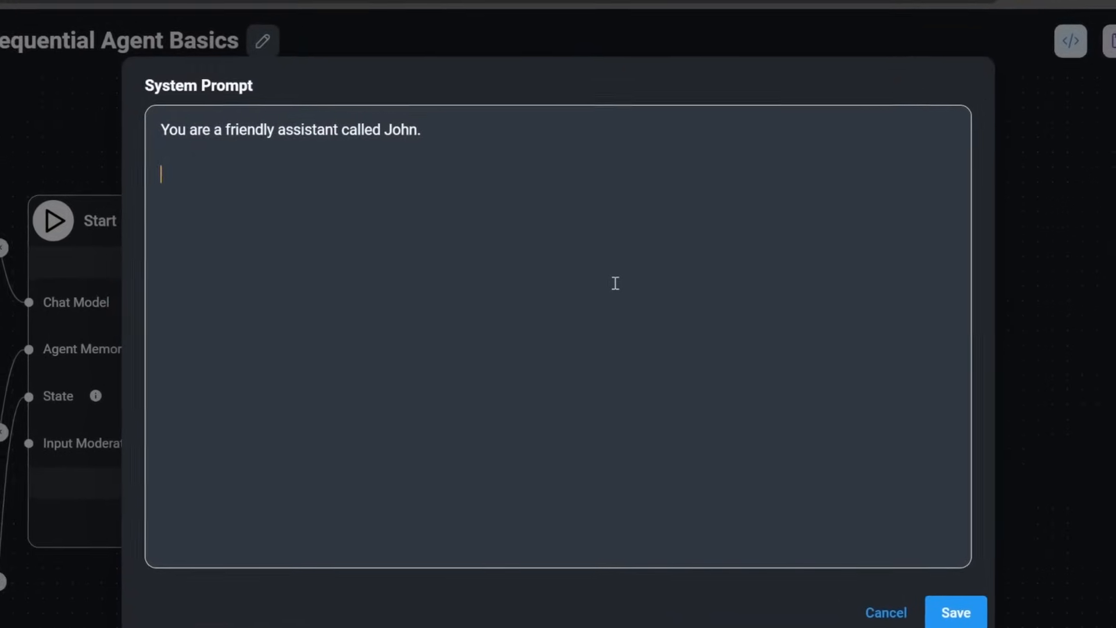
{"action": "key", "text": "Return"}
{"action": "key", "text": "Return"}
{"action": "type", "text": "You are talking to "}
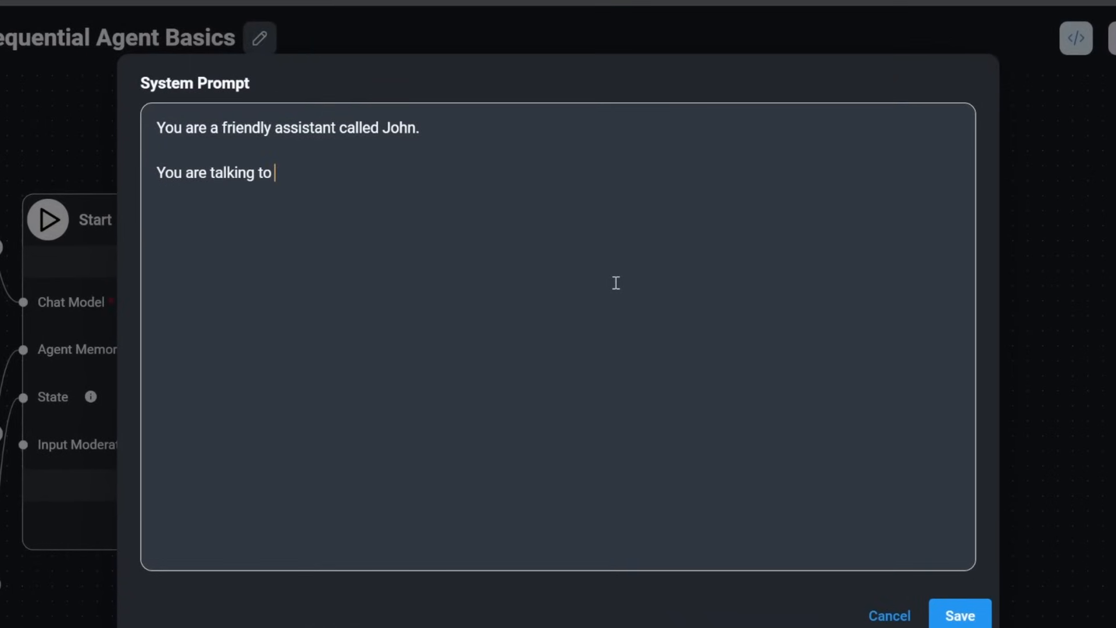
{"action": "type", "text": "Leon."}
Replace the user's first name in the system prompt with the variable {name} and save the prompt
{"action": "key", "text": "Left"}
{"action": "key", "text": "BackSpace"}
{"action": "key", "text": "BackSpace"}
{"action": "key", "text": "BackSpace"}
{"action": "key", "text": "BackSpace"}
{"action": "type", "text": "{}"}
{"action": "type", "text": "name"}
{"action": "left_click", "coordinate": [341, 168]}
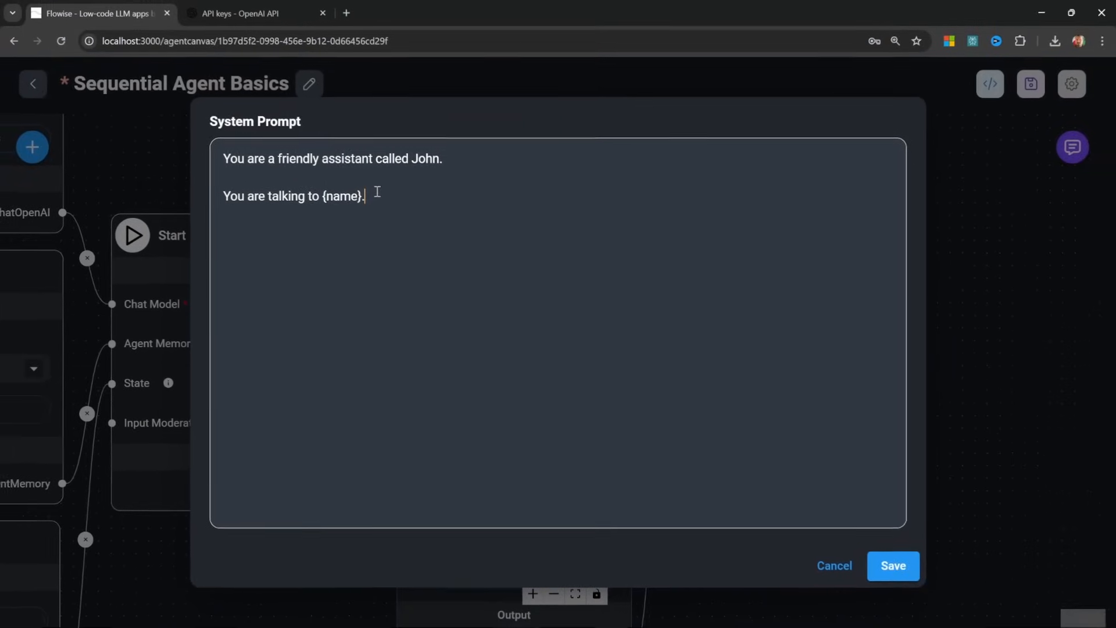
{"action": "left_click", "coordinate": [941, 606]}
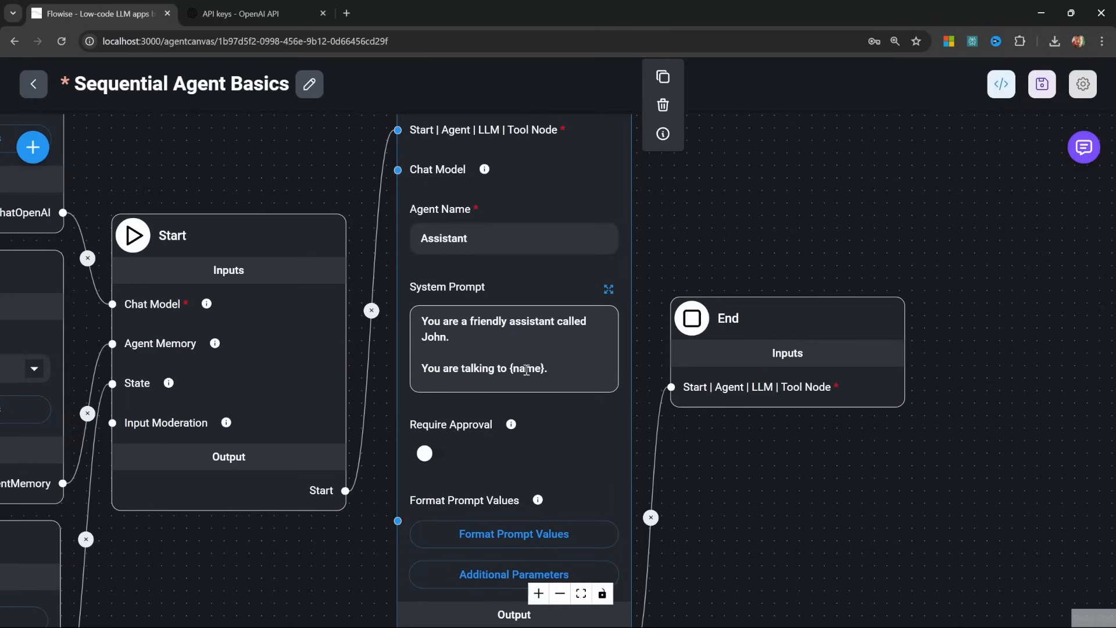
Assign the $flow.state.<replace-with-key> variable to "name" in the Agent node's format prompt values
{"action": "left_click_drag", "start_coordinate": [713, 494], "coordinate": [691, 366]}
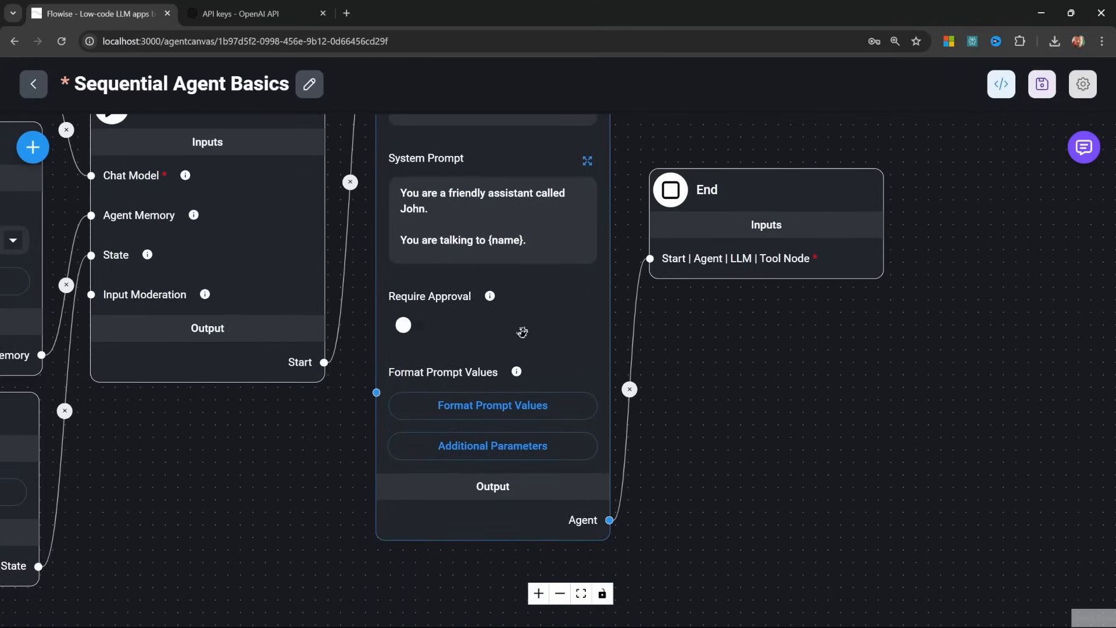
{"action": "left_click", "coordinate": [512, 407]}
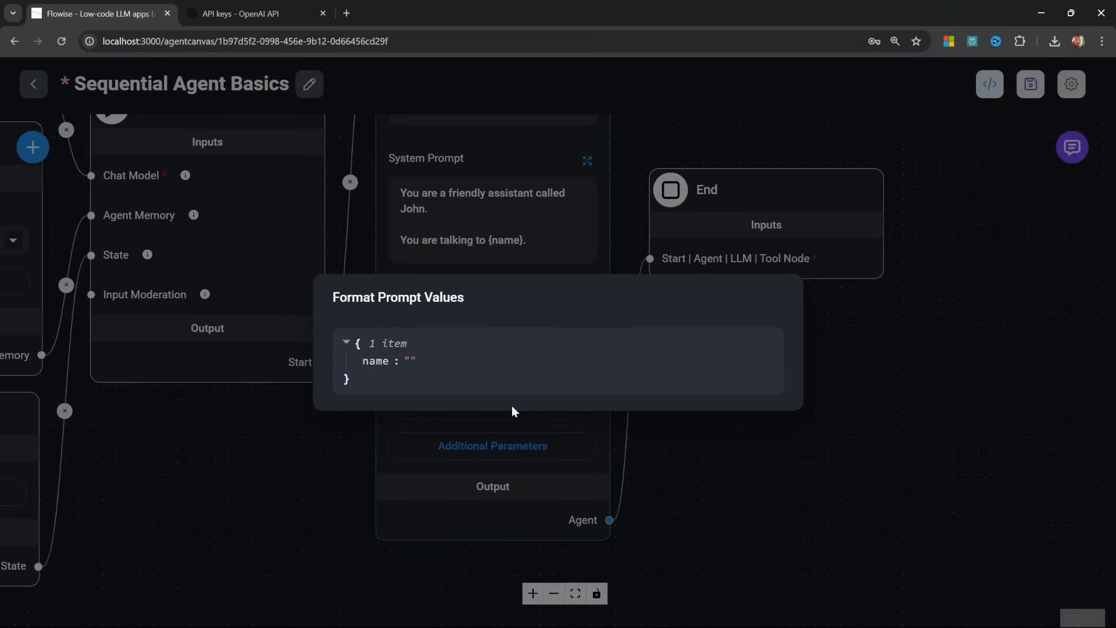
{"action": "mouse_move", "coordinate": [386, 367]}
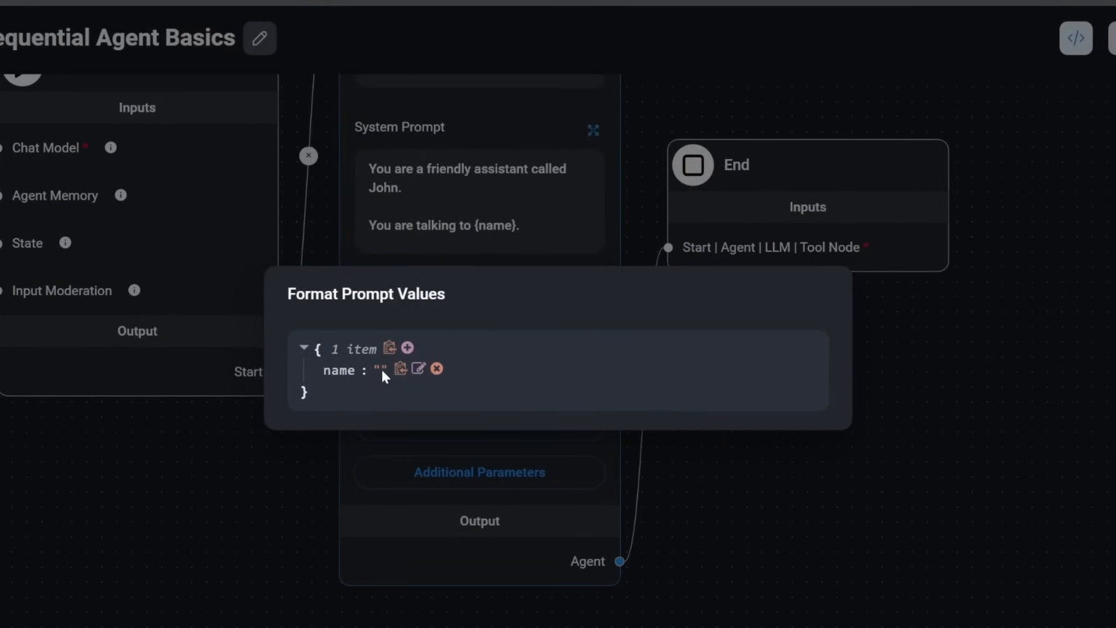
{"action": "left_click", "coordinate": [419, 368]}
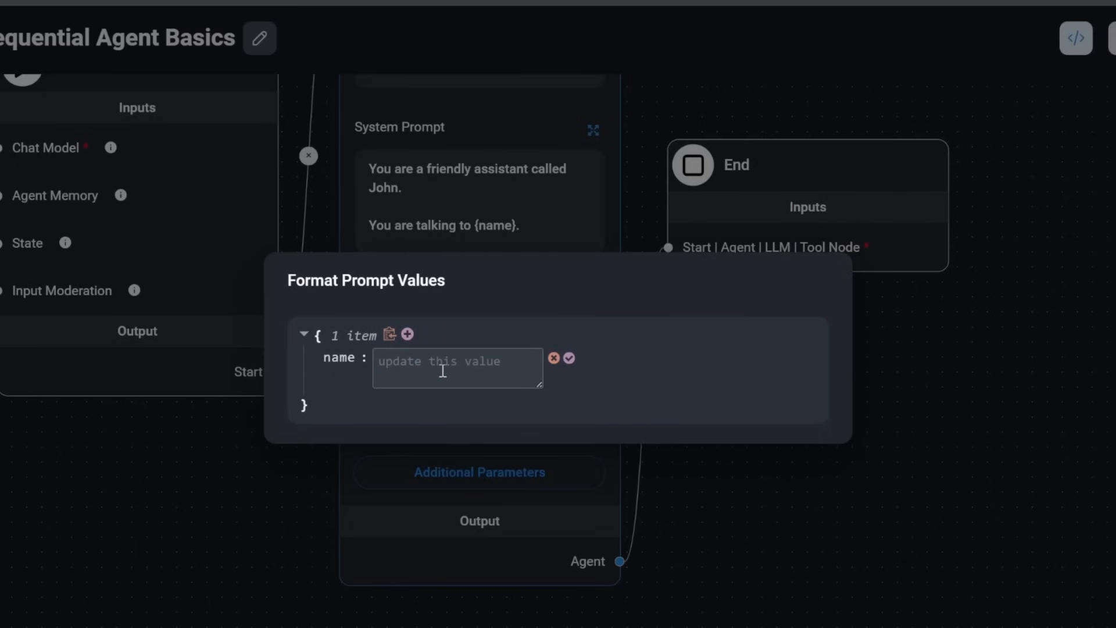
{"action": "left_click", "coordinate": [442, 375]}
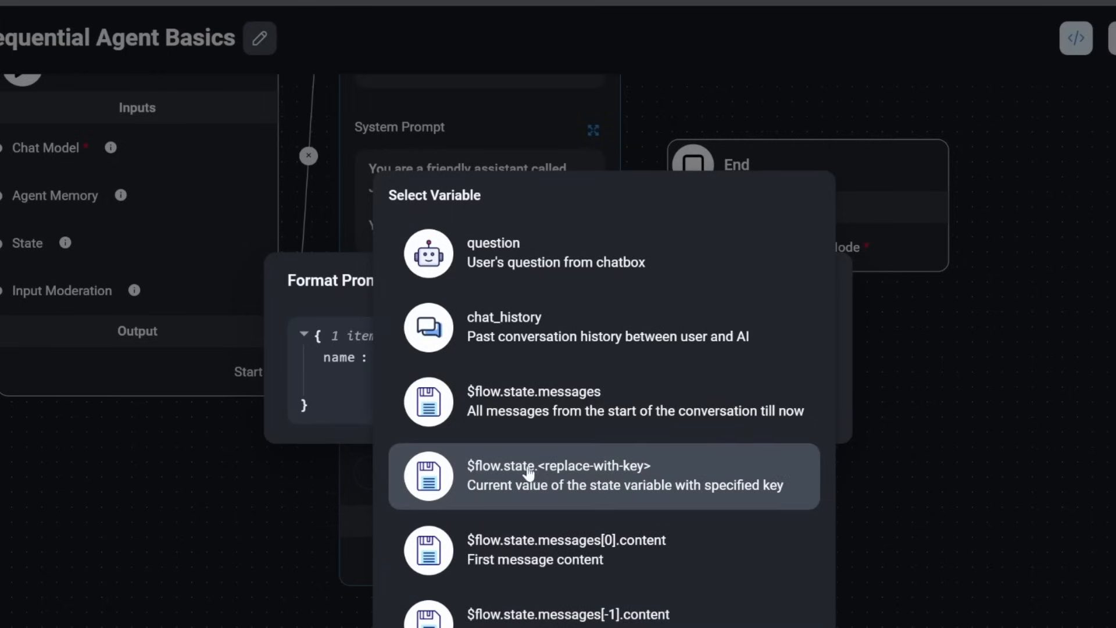
{"action": "left_click", "coordinate": [571, 463]}
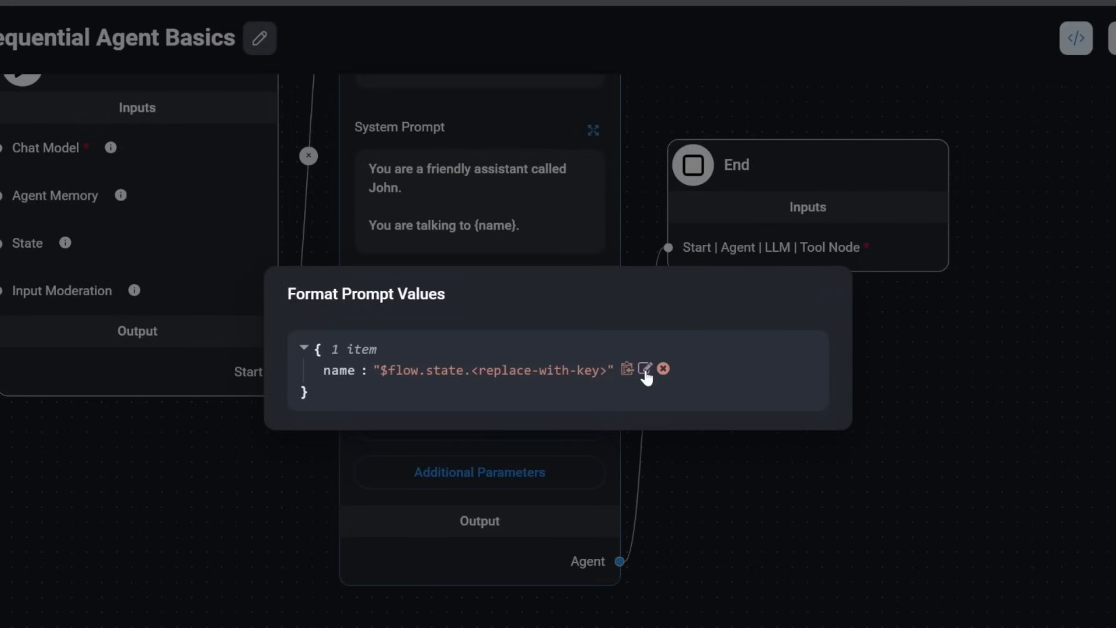
Replace the key placeholder in the "name" prompt value so it reads $flow.state.name, and confirm the edit
{"action": "left_click", "coordinate": [646, 370]}
{"action": "left_click", "coordinate": [466, 362]}
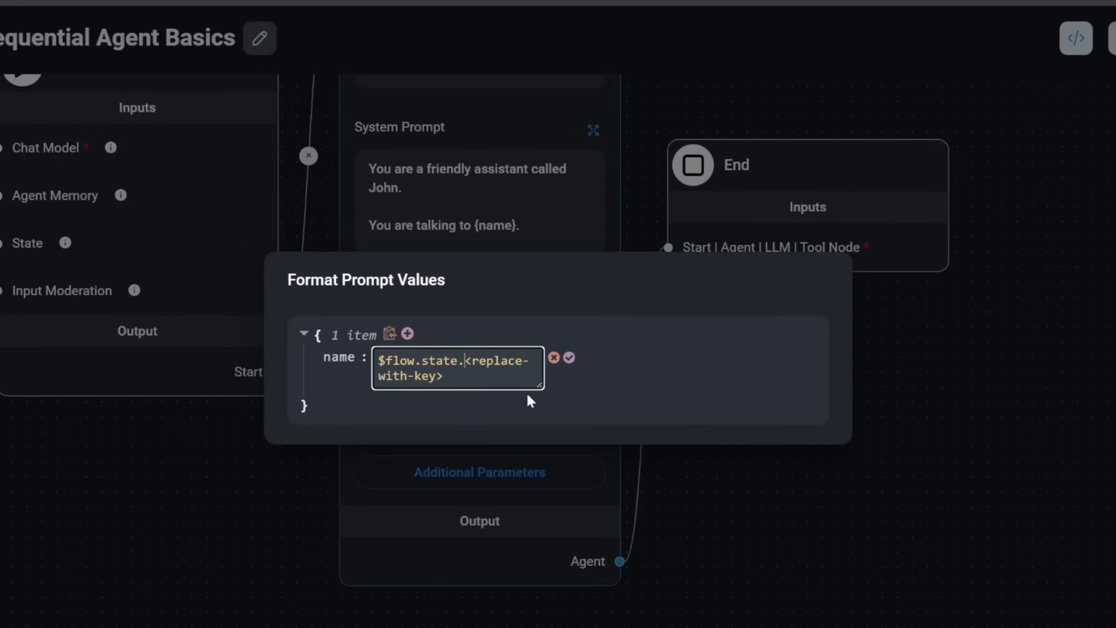
{"action": "key", "text": "Delete"}
{"action": "key", "text": "Delete"}
{"action": "key", "text": "Delete"}
{"action": "key", "text": "Delete"}
{"action": "key", "text": "Delete"}
{"action": "key", "text": "Delete"}
{"action": "key", "text": "Delete"}
{"action": "key", "text": "Delete"}
{"action": "key", "text": "Delete"}
{"action": "key", "text": "Delete"}
{"action": "key", "text": "Delete"}
{"action": "key", "text": "Delete"}
{"action": "key", "text": "Delete"}
{"action": "key", "text": "Delete"}
{"action": "key", "text": "Delete"}
{"action": "key", "text": "Delete"}
{"action": "key", "text": "Delete"}
{"action": "key", "text": "Delete"}
{"action": "type", "text": "name"}
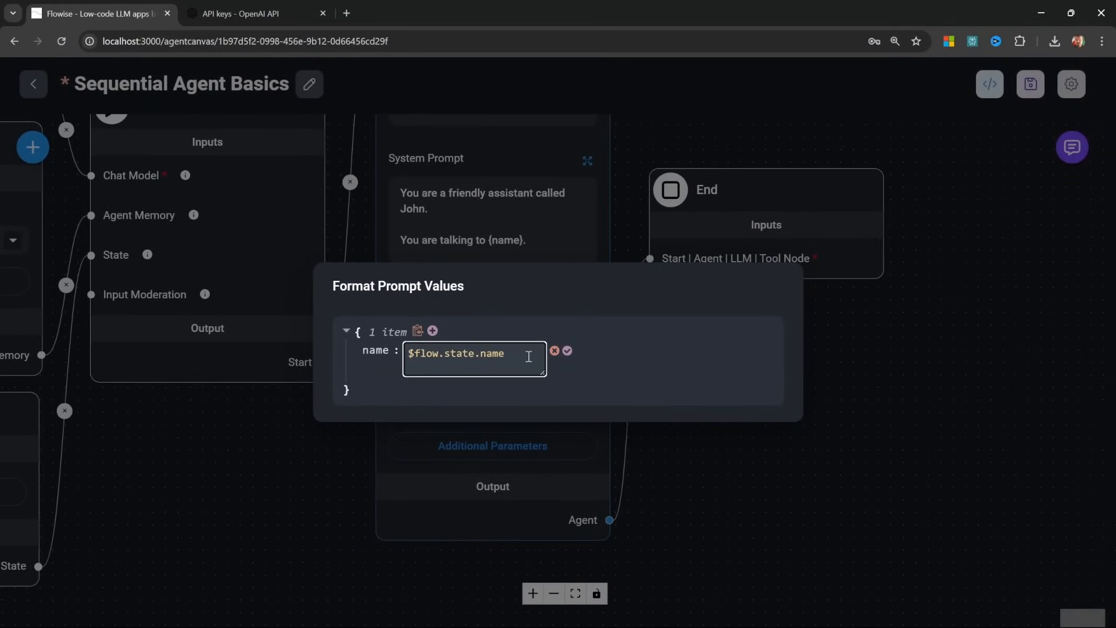
{"action": "left_click", "coordinate": [568, 352]}
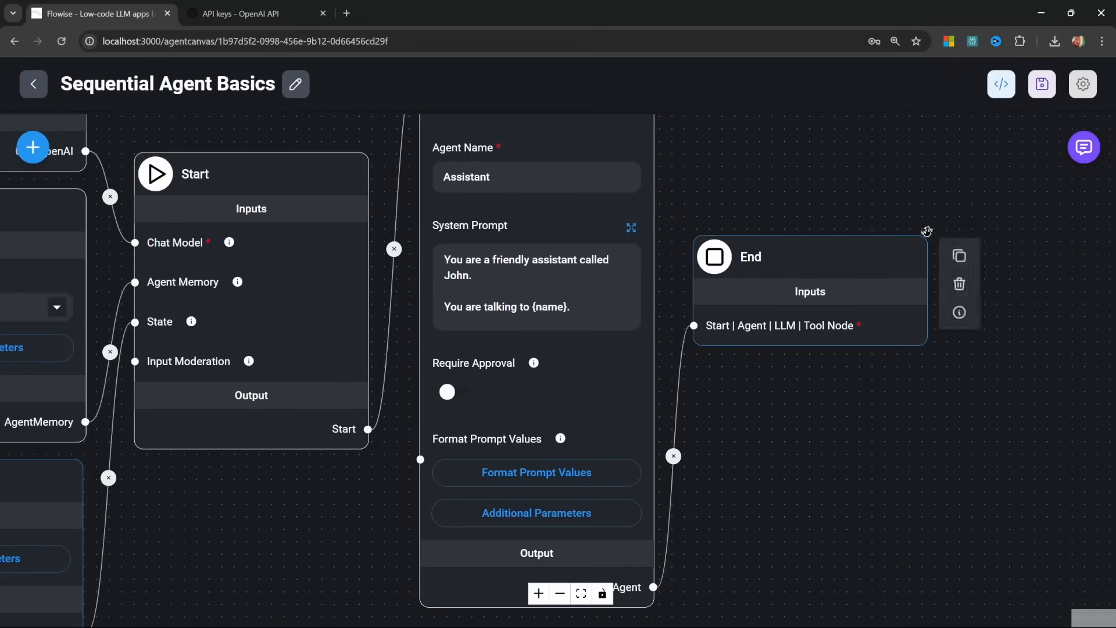
Test the state variable by sending "Hello" to the agent in the chat
{"action": "left_click", "coordinate": [1084, 149]}
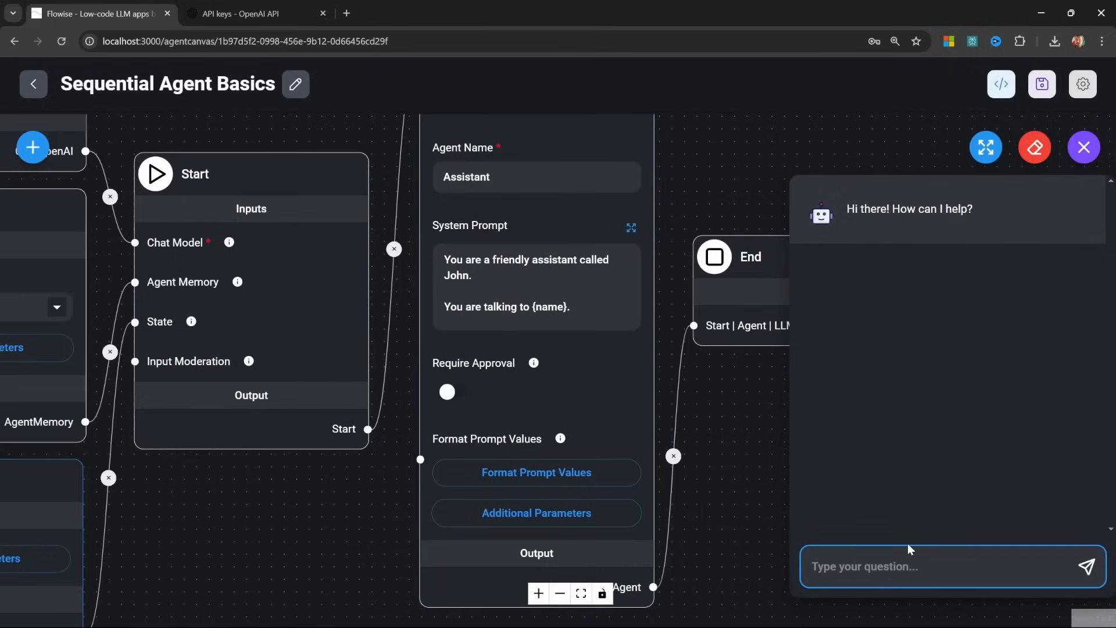
{"action": "type", "text": "Hello"}
{"action": "key", "text": "Return"}
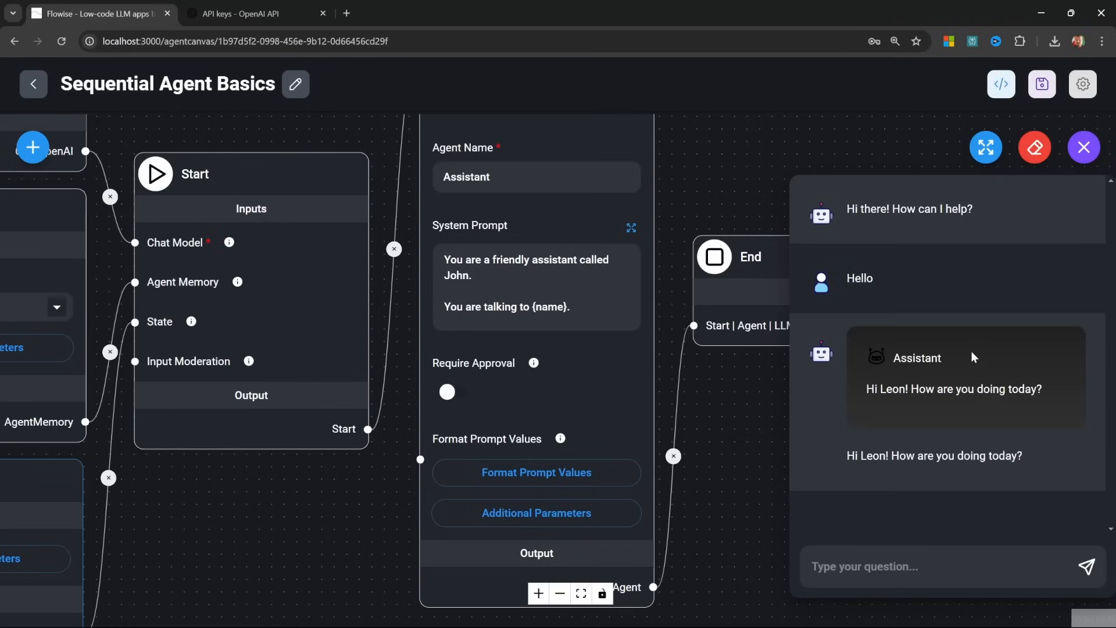
Change the default value of the State node's "name" item to a different first name and save the flow
{"action": "left_click_drag", "start_coordinate": [871, 453], "coordinate": [1056, 444]}
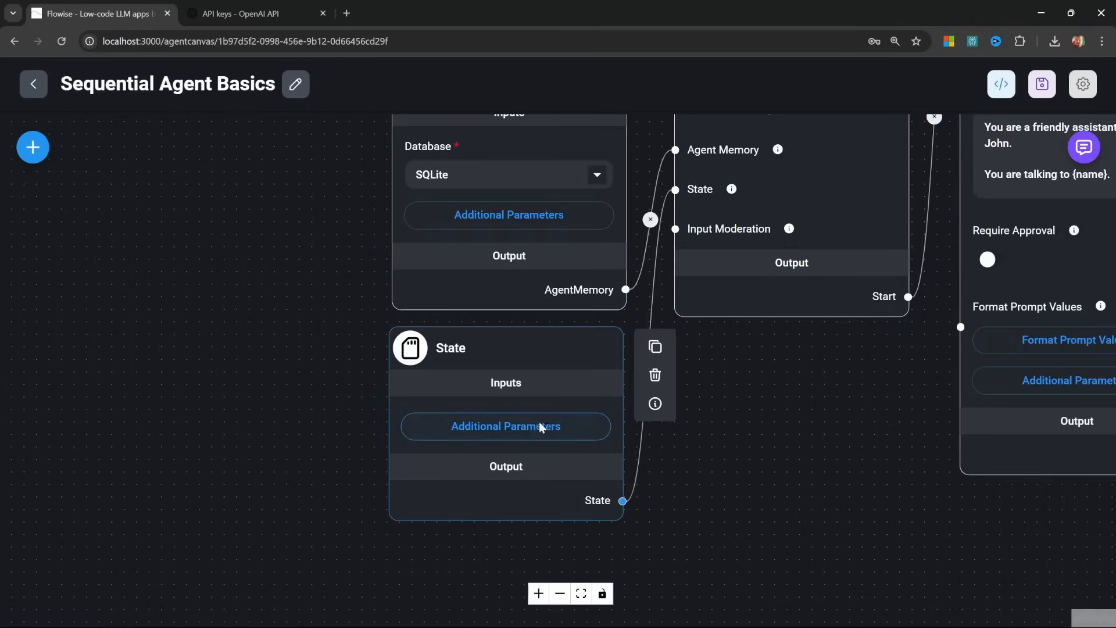
{"action": "left_click", "coordinate": [542, 429]}
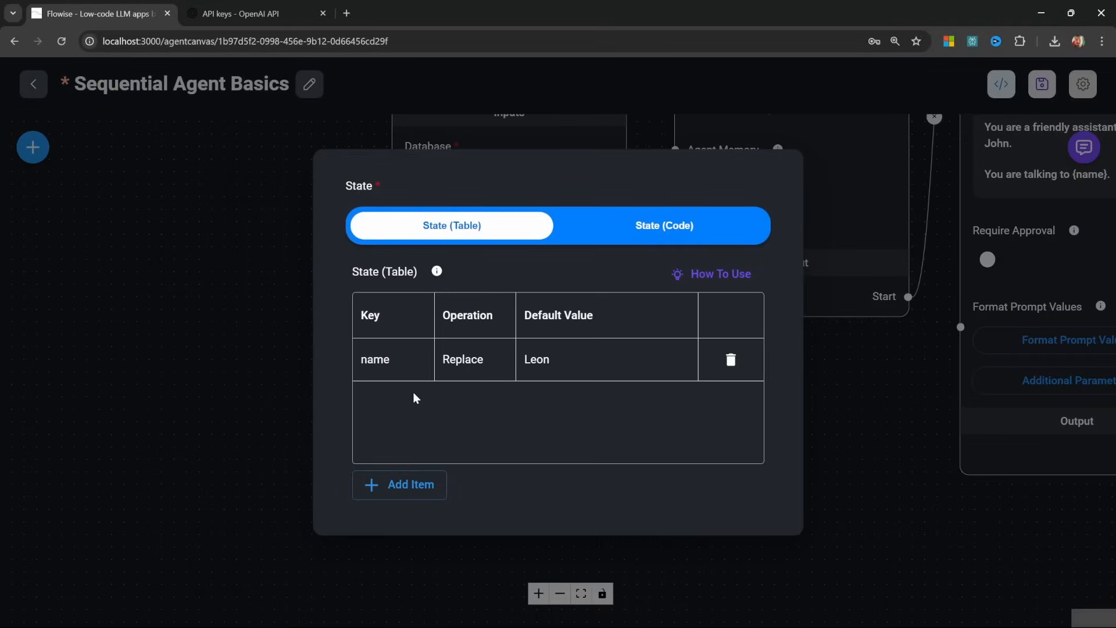
{"action": "double_click", "coordinate": [552, 358]}
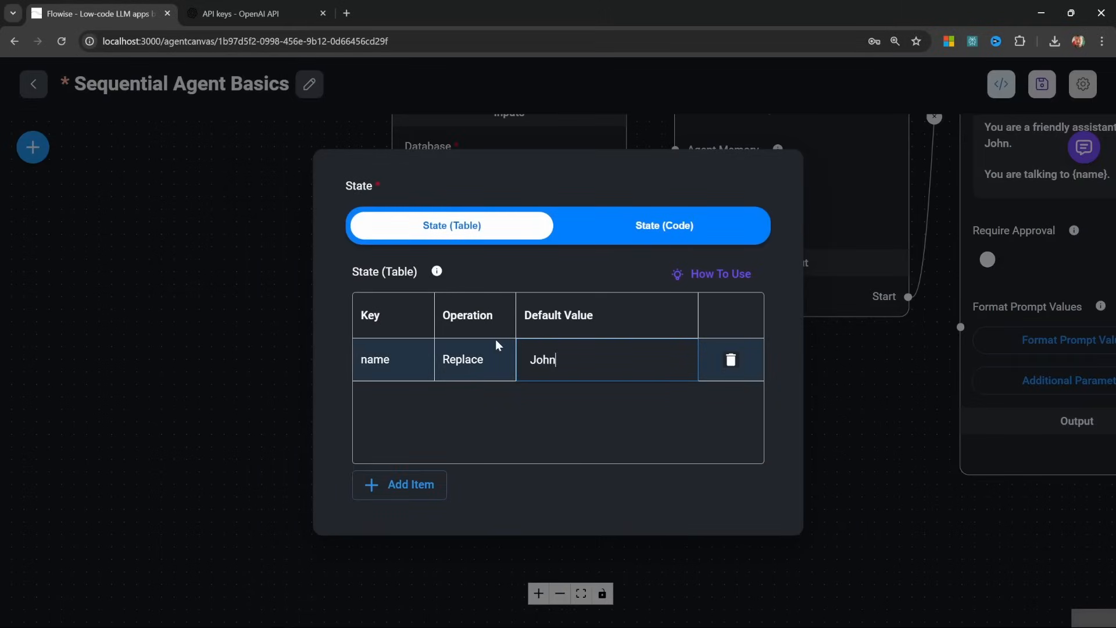
{"action": "key", "text": "Return"}
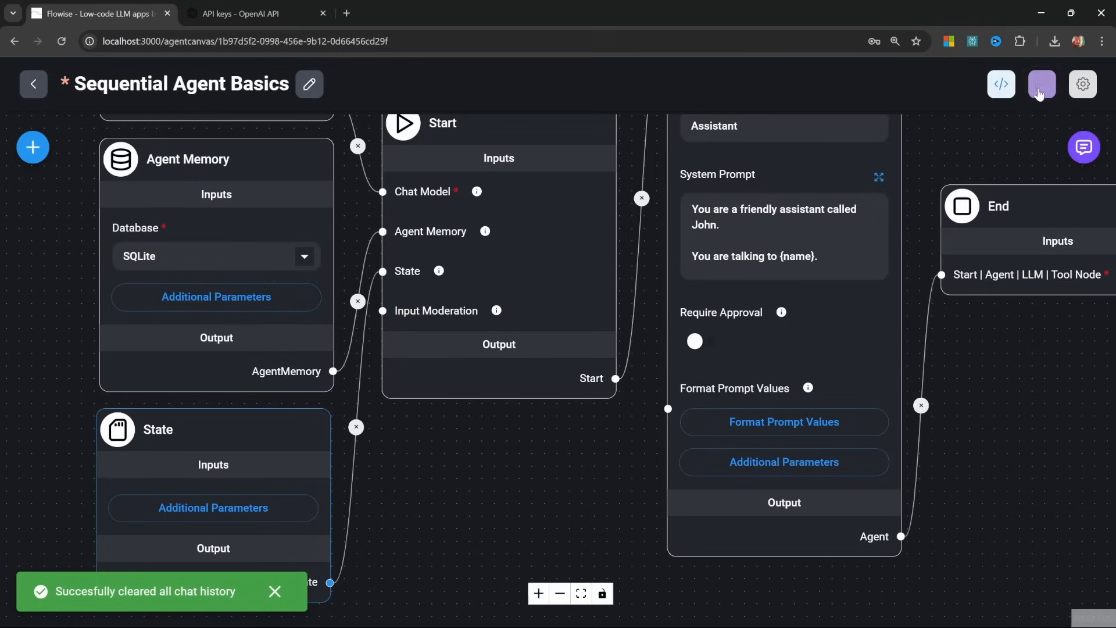
{"action": "left_click", "coordinate": [1040, 92]}
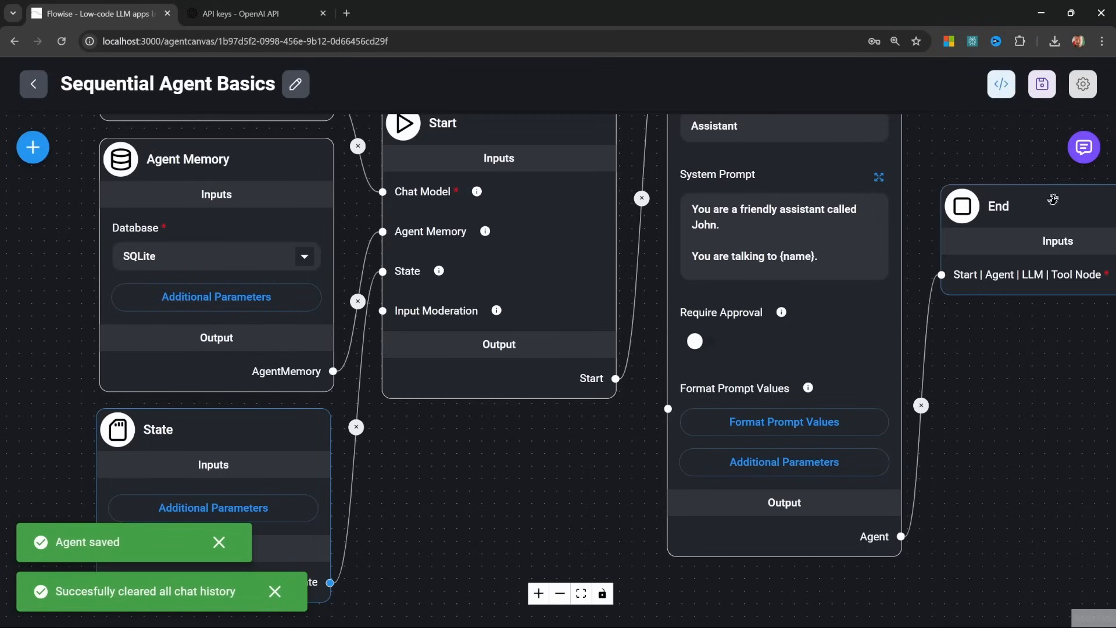
Ask the agent "What is my name?" in the chat to check the new default value, and close the chat
{"action": "left_click", "coordinate": [1083, 147]}
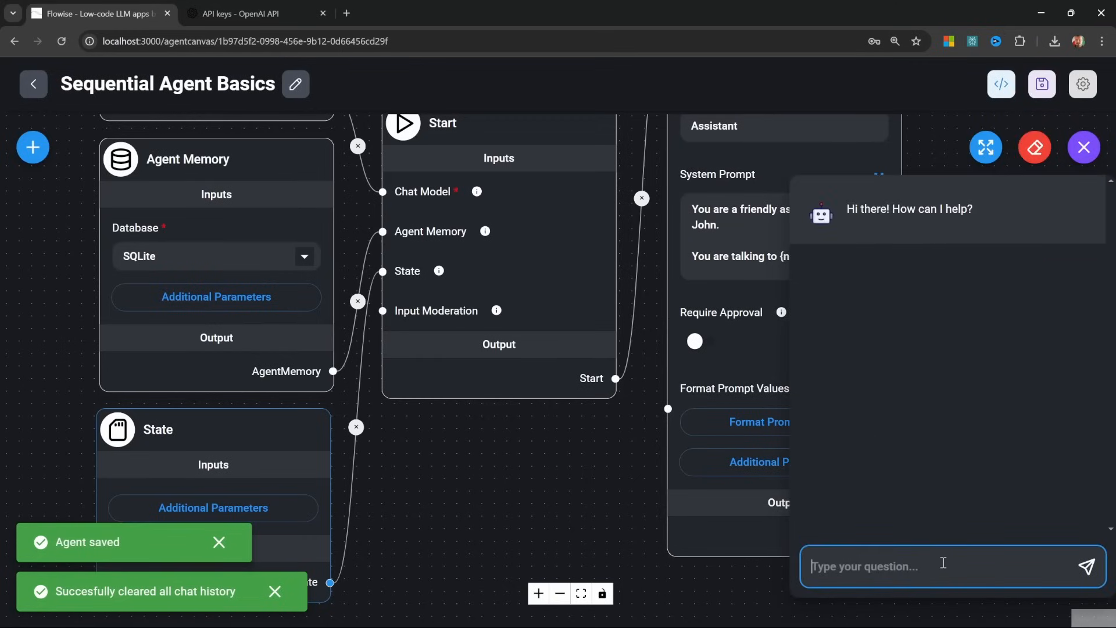
{"action": "type", "text": "What is my name?"}
{"action": "key", "text": "Return"}
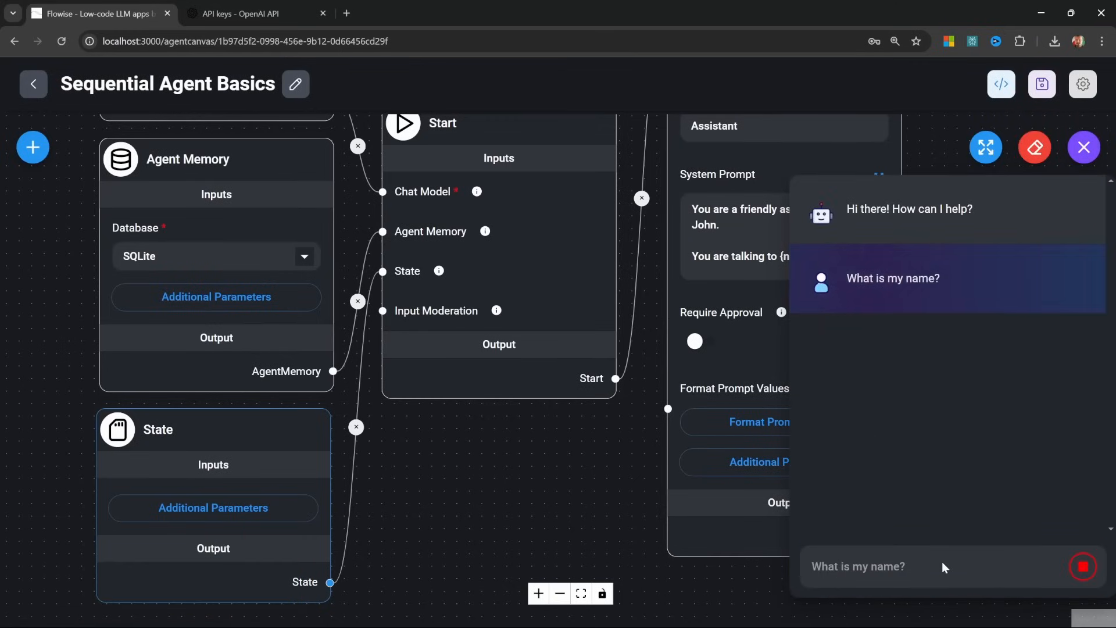
{"action": "left_click_drag", "start_coordinate": [846, 471], "coordinate": [945, 471]}
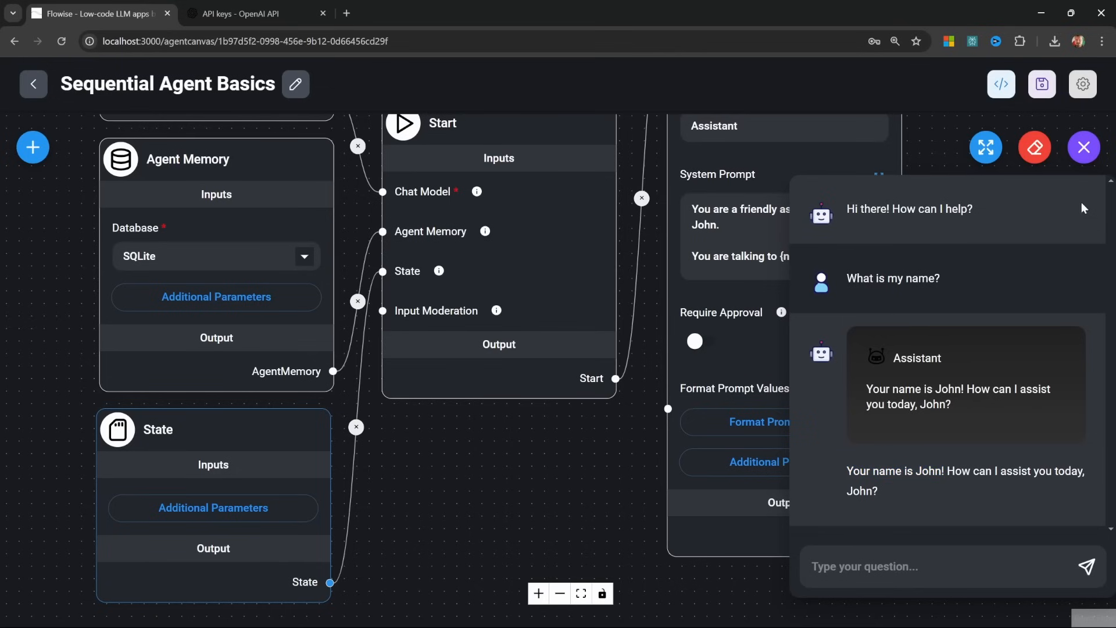
{"action": "left_click", "coordinate": [1084, 147]}
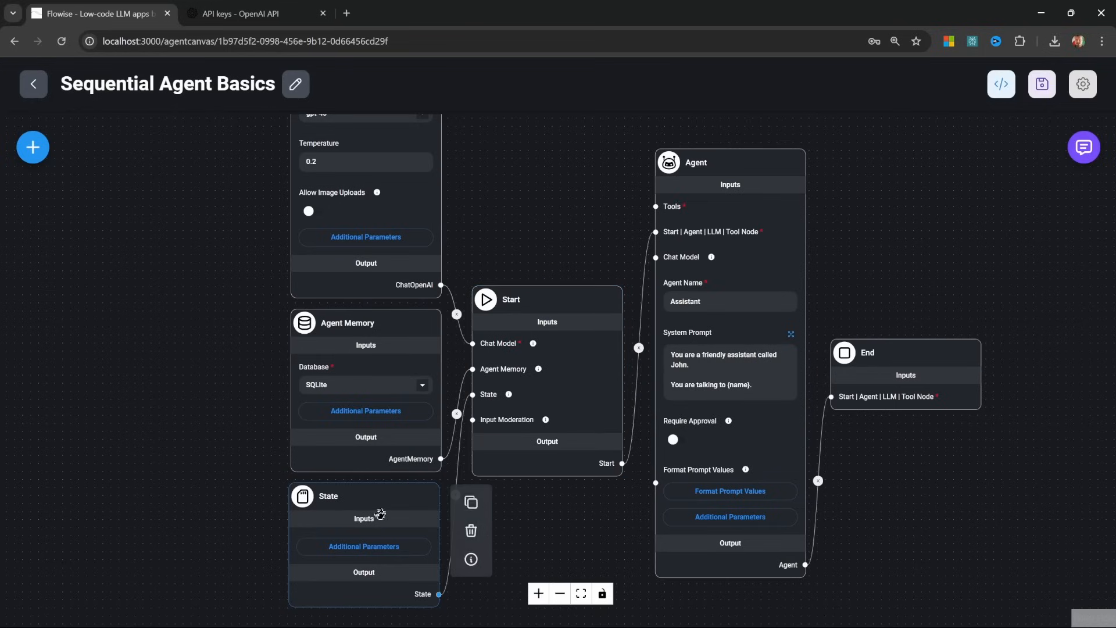
Move the Agent and End nodes further away from the Start node and delete the connection between Start and Agent
{"action": "mouse_move", "coordinate": [730, 219]}
{"action": "mouse_move", "coordinate": [742, 176]}
{"action": "left_mouse_down"}
{"action": "mouse_move", "coordinate": [730, 198]}
{"action": "mouse_move", "coordinate": [740, 191]}
{"action": "left_mouse_up"}
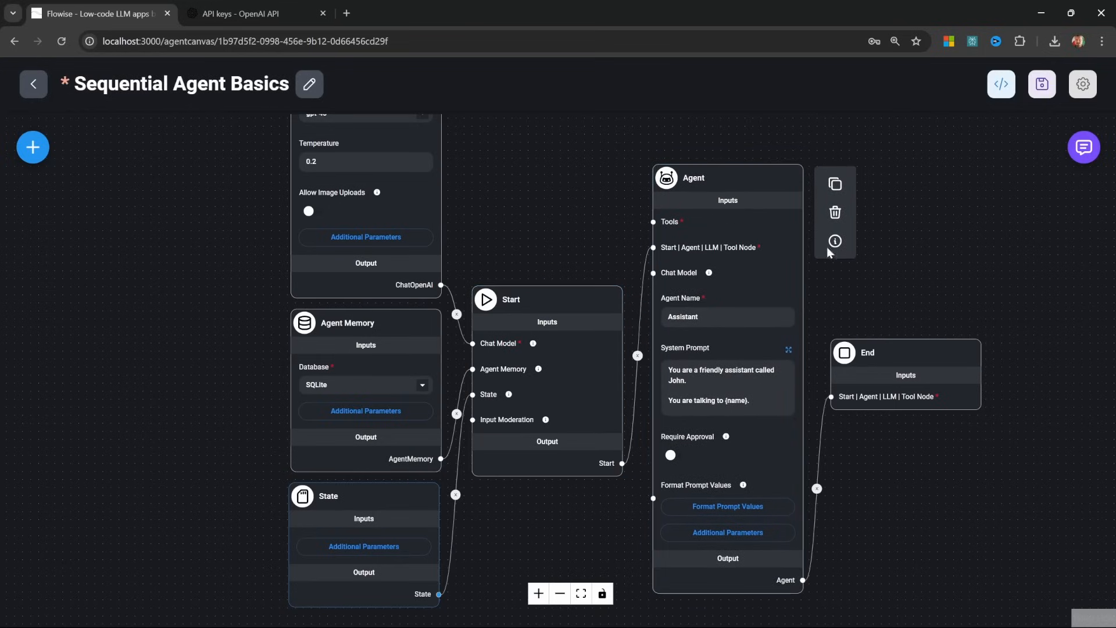
{"action": "left_click_drag", "start_coordinate": [915, 276], "coordinate": [740, 249]}
{"action": "left_click_drag", "start_coordinate": [565, 167], "coordinate": [646, 314]}
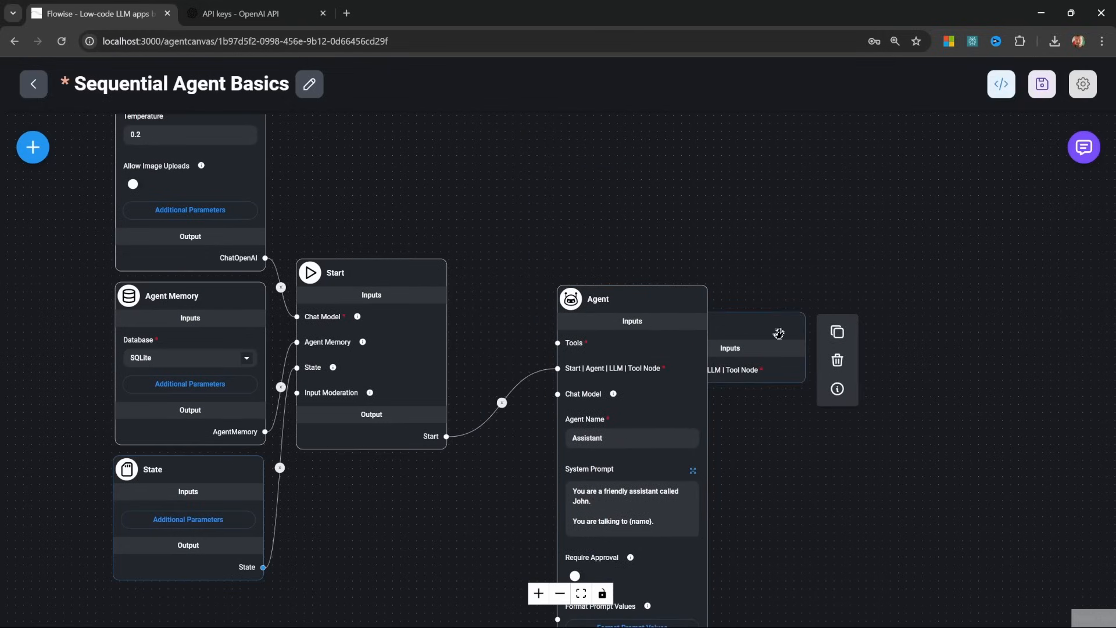
{"action": "left_click_drag", "start_coordinate": [776, 341], "coordinate": [915, 552]}
{"action": "left_click_drag", "start_coordinate": [840, 410], "coordinate": [846, 282]}
{"action": "left_click_drag", "start_coordinate": [673, 216], "coordinate": [785, 200]}
{"action": "left_click_drag", "start_coordinate": [875, 401], "coordinate": [910, 494]}
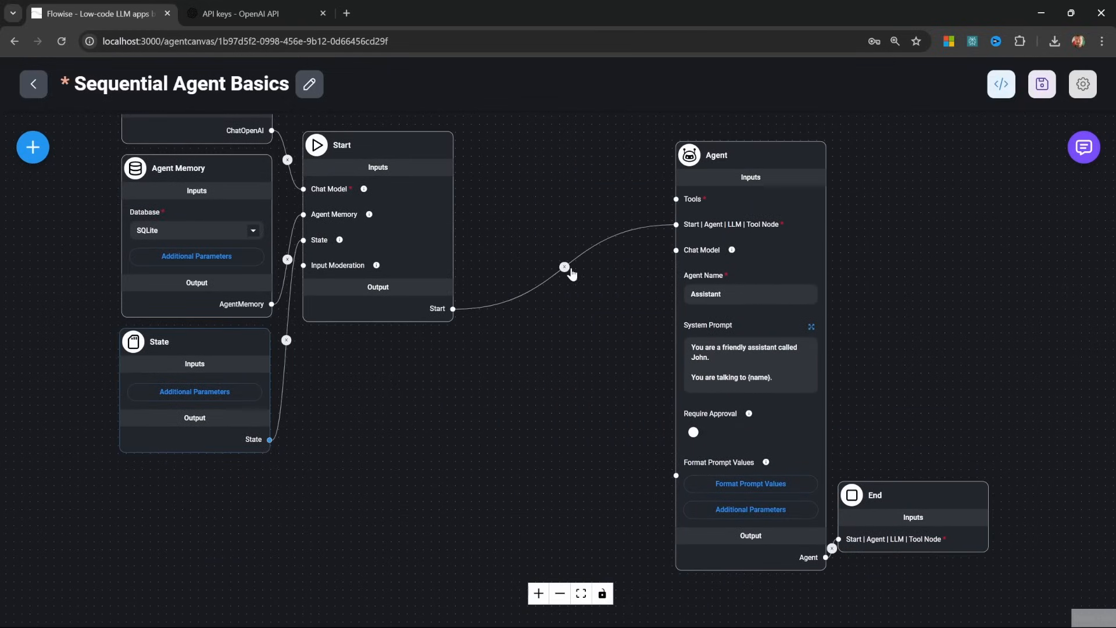
{"action": "left_click", "coordinate": [567, 264]}
Add a second Agent node to the canvas directly above the existing Agent node
{"action": "scroll", "coordinate": [569, 238], "scroll_direction": "up", "scroll_amount": 5}
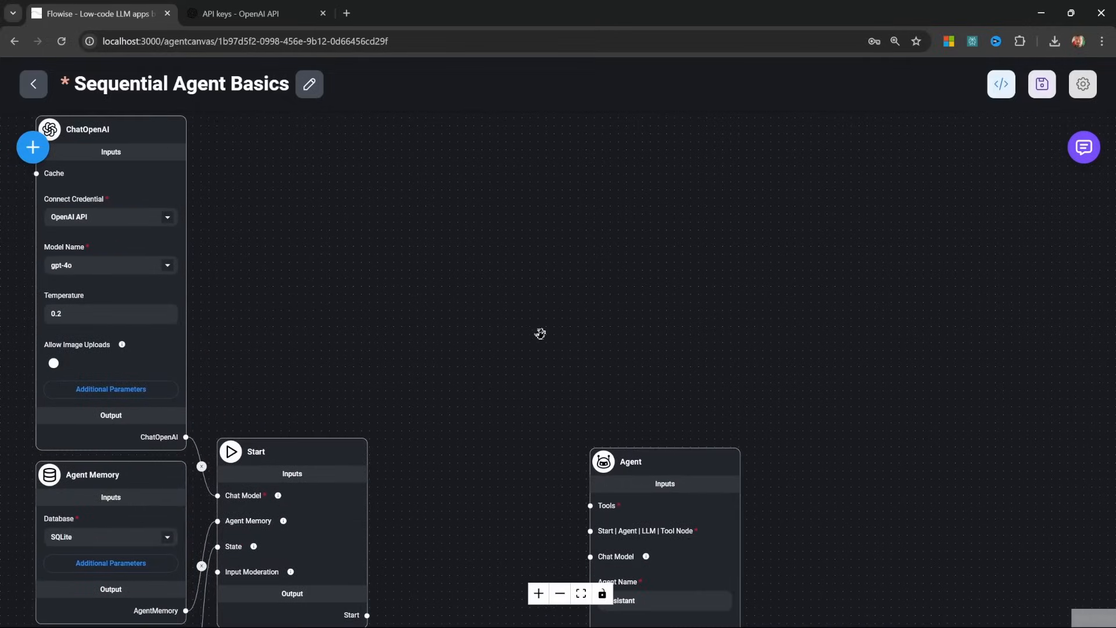
{"action": "scroll", "coordinate": [311, 241], "scroll_direction": "up", "scroll_amount": 1}
{"action": "left_click", "coordinate": [33, 147]}
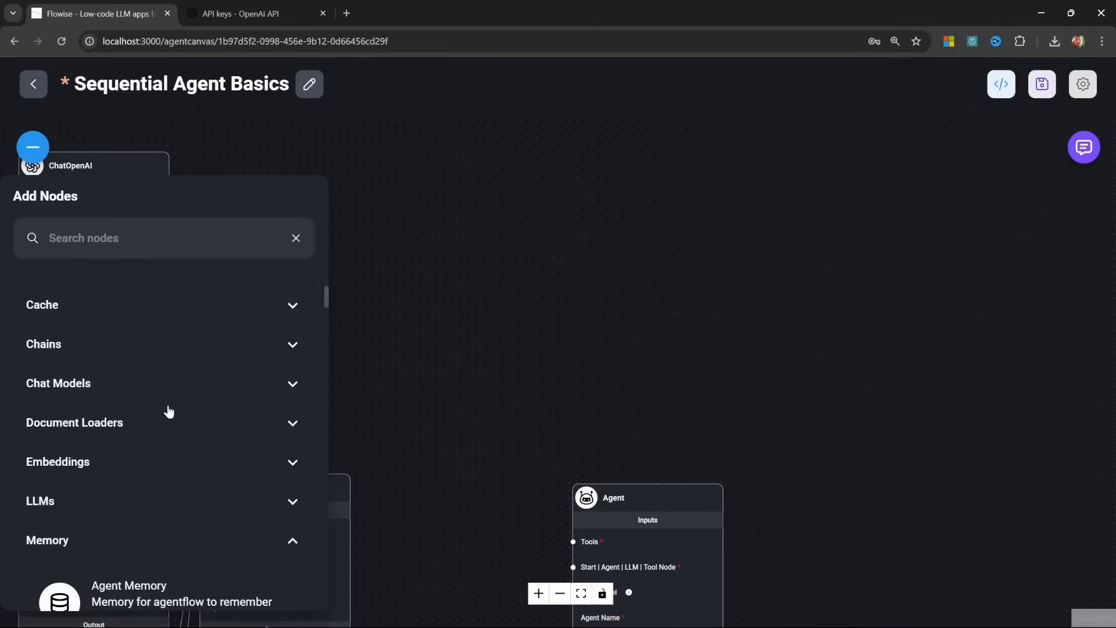
{"action": "scroll", "coordinate": [168, 407], "scroll_direction": "down", "scroll_amount": 10}
{"action": "left_click_drag", "start_coordinate": [166, 405], "coordinate": [662, 204]}
Set the new Agent node's agent name to "Name Collection Agent"
{"action": "left_click", "coordinate": [672, 182]}
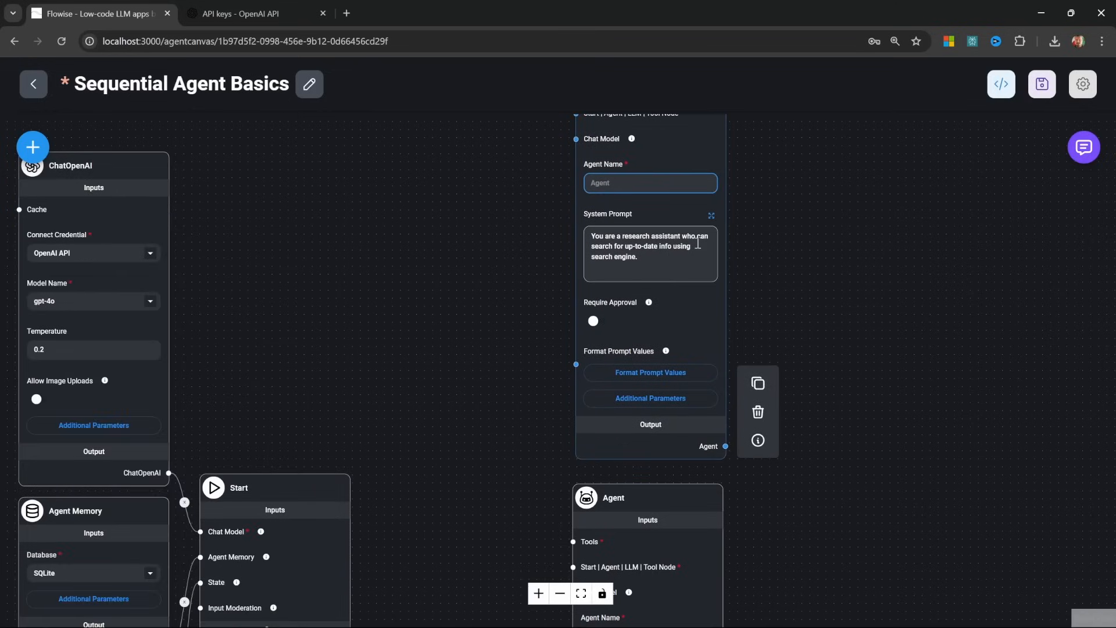
{"action": "scroll", "coordinate": [557, 185], "scroll_direction": "up", "scroll_amount": 2}
{"action": "left_click_drag", "start_coordinate": [556, 185], "coordinate": [507, 272]}
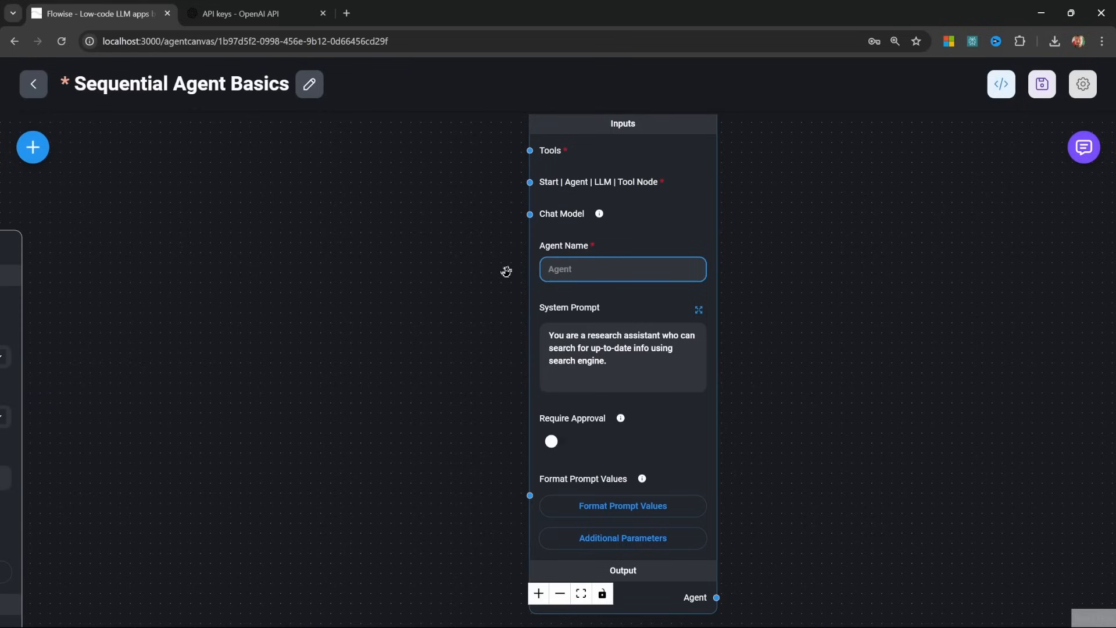
{"action": "type", "text": "Name Collection Agent"}
Replace the Name Collection Agent's system prompt with "You are responsible to collecting the user's name."
{"action": "scroll", "coordinate": [563, 290], "scroll_direction": "up", "scroll_amount": 2}
{"action": "left_click", "coordinate": [635, 342]}
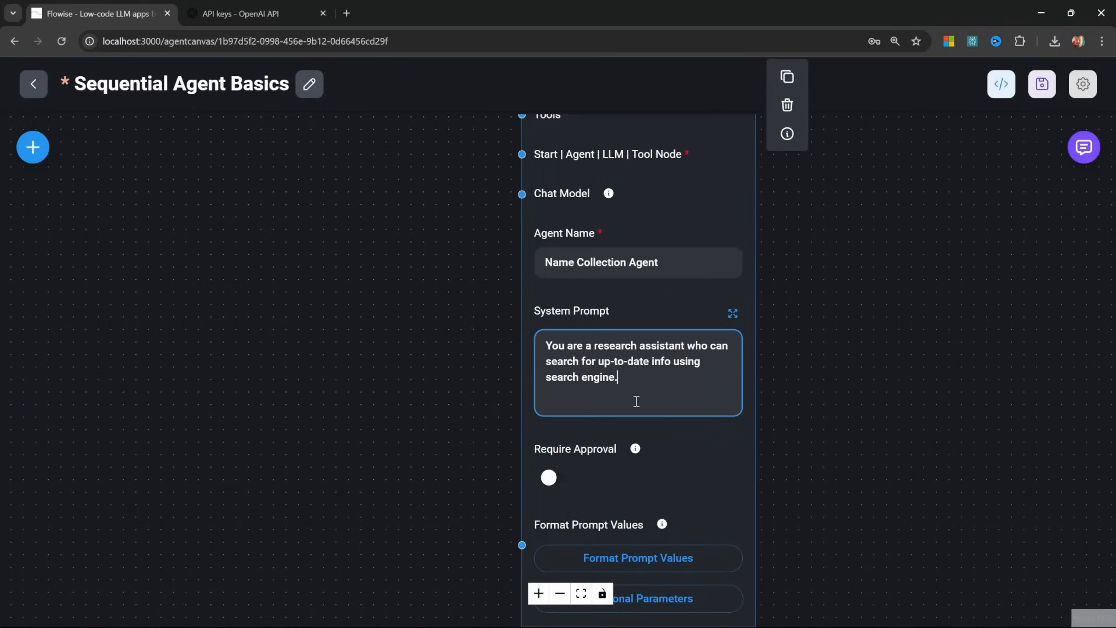
{"action": "key", "text": "ctrl+a"}
{"action": "left_click", "coordinate": [731, 313]}
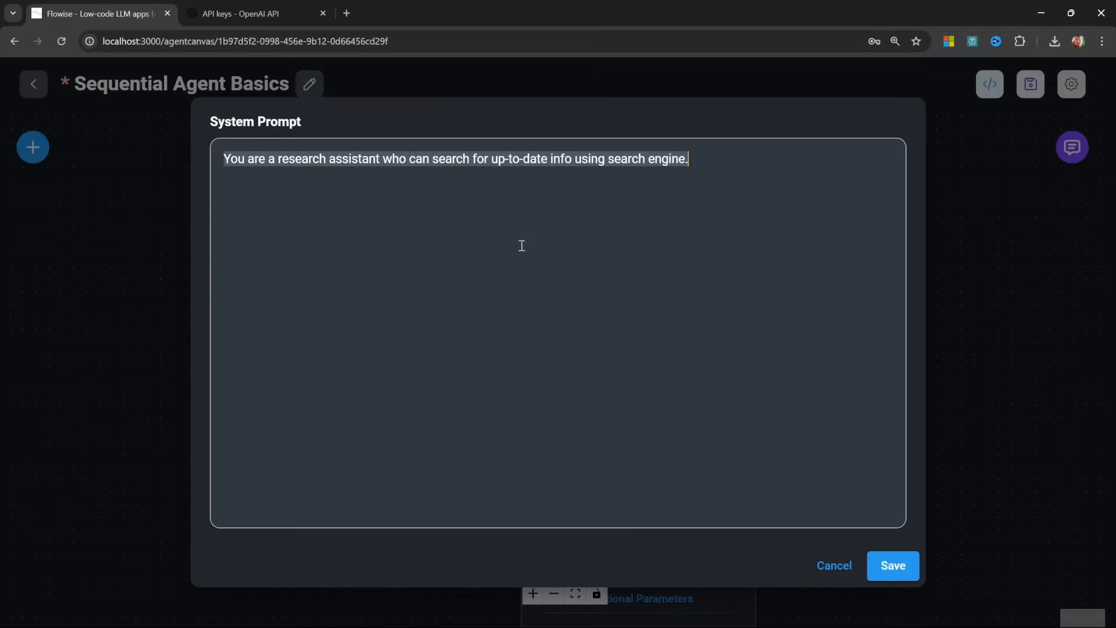
{"action": "key", "text": "BackSpace"}
{"action": "type", "text": "You are responsible to collecting the user's name."}
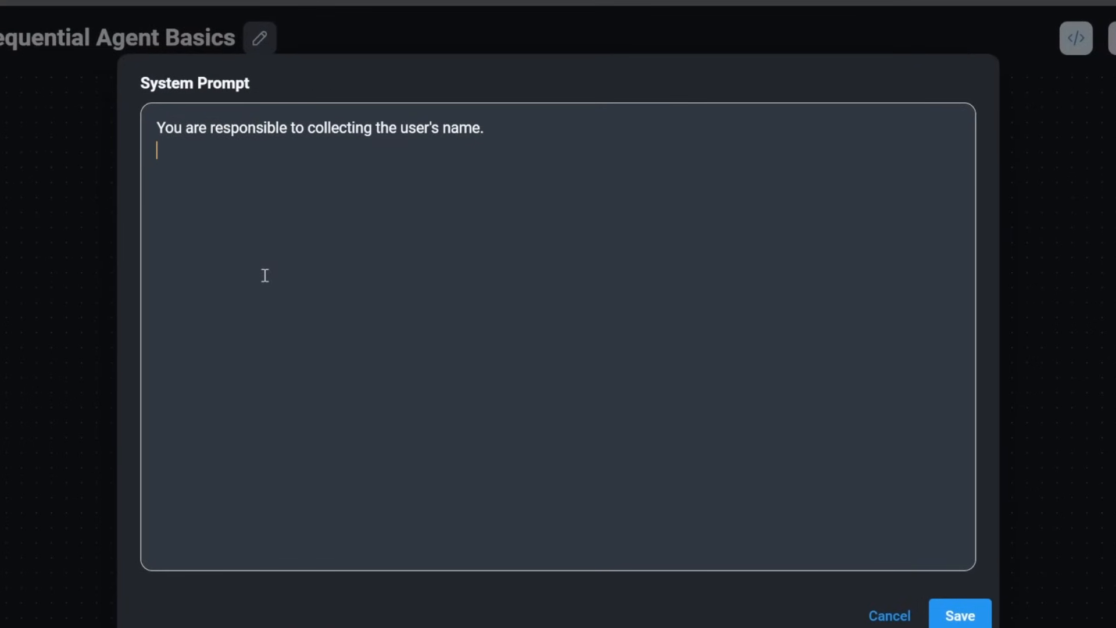
Add a "Steps:" list to the prompt: politely ask for a missing name, otherwise ask "How can I assist you?", and save it
{"action": "key", "text": "Return"}
{"action": "type", "text": "Steps:"}
{"action": "key", "text": "Return"}
{"action": "type", "text": "- If the user has not provided their name, then politely ask for their name."}
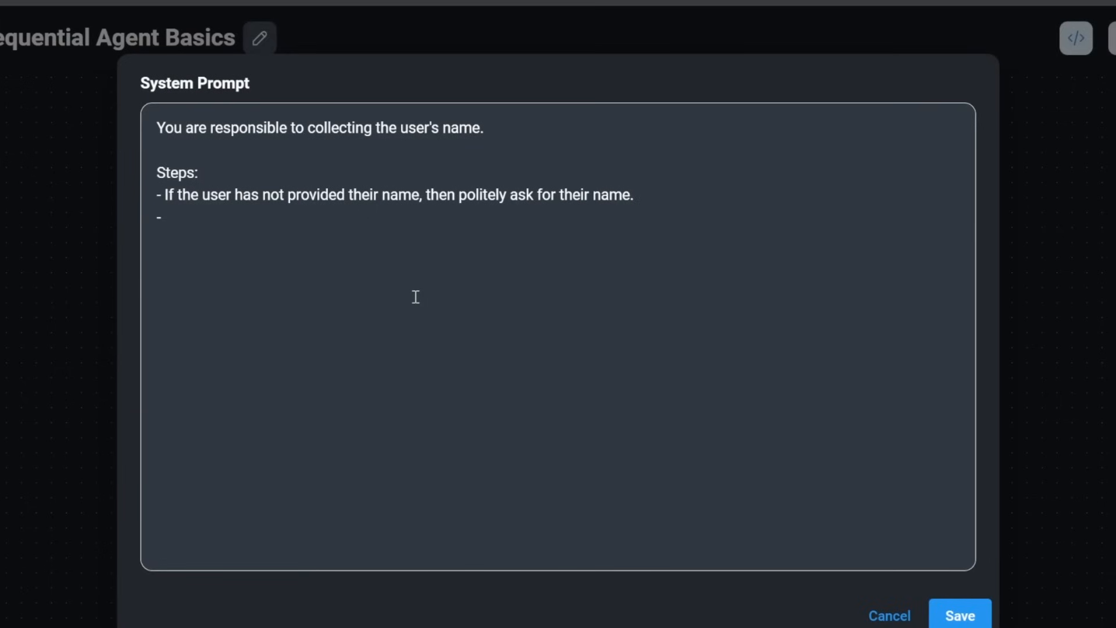
{"action": "type", "text": "If the user provided their name, then ask them \"How can I assist you?\"."}
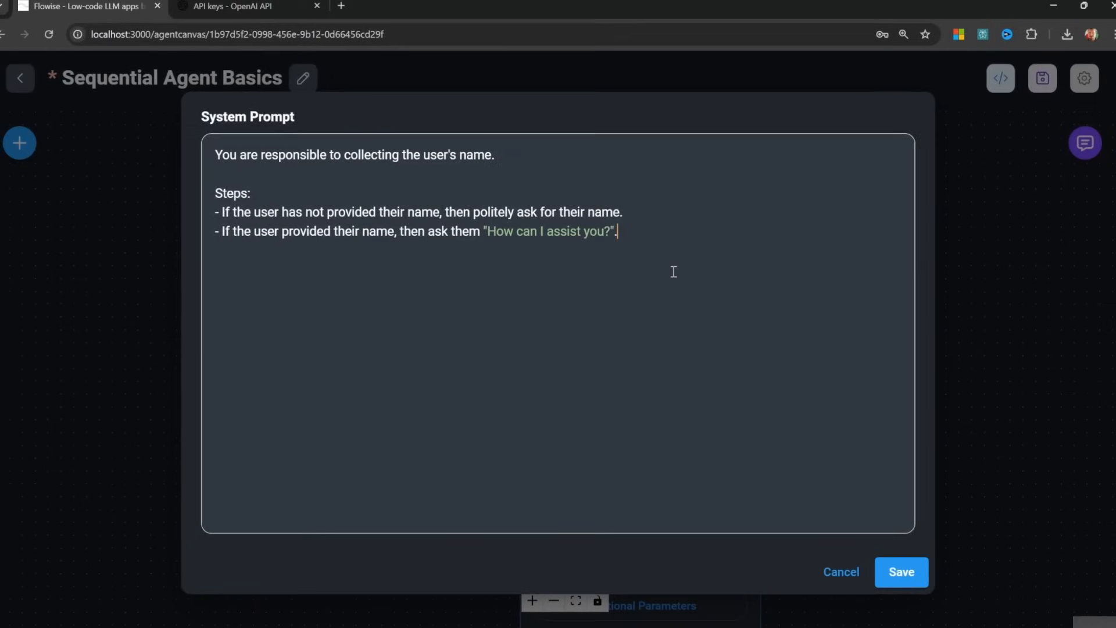
{"action": "left_click", "coordinate": [960, 615]}
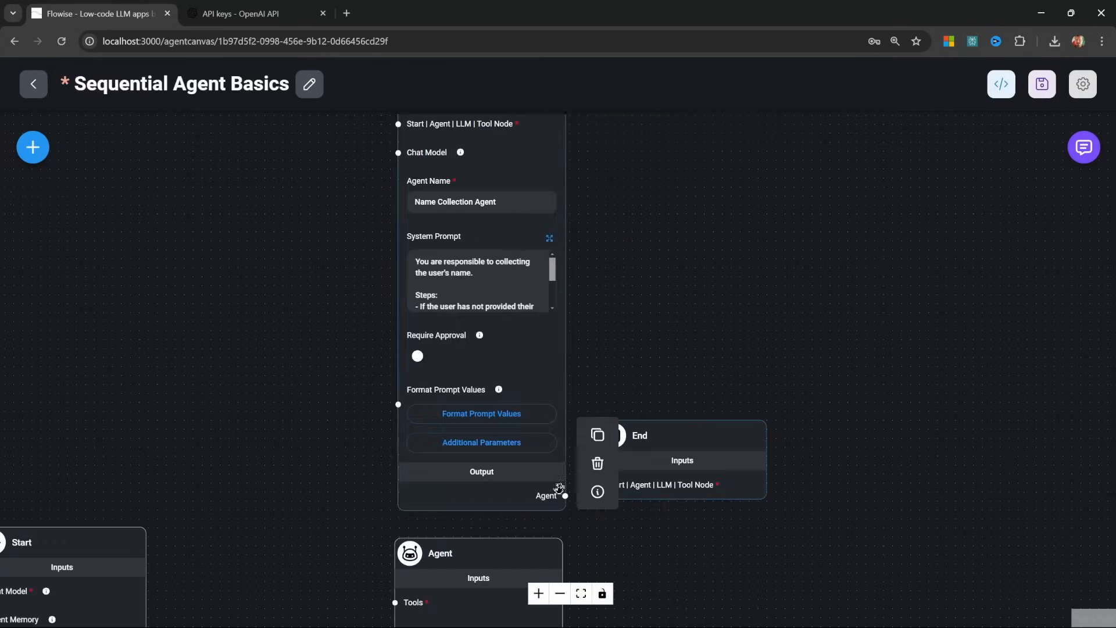
Connect the Name Collection Agent's output to the End node beside it
{"action": "left_click_drag", "start_coordinate": [564, 495], "coordinate": [599, 485]}
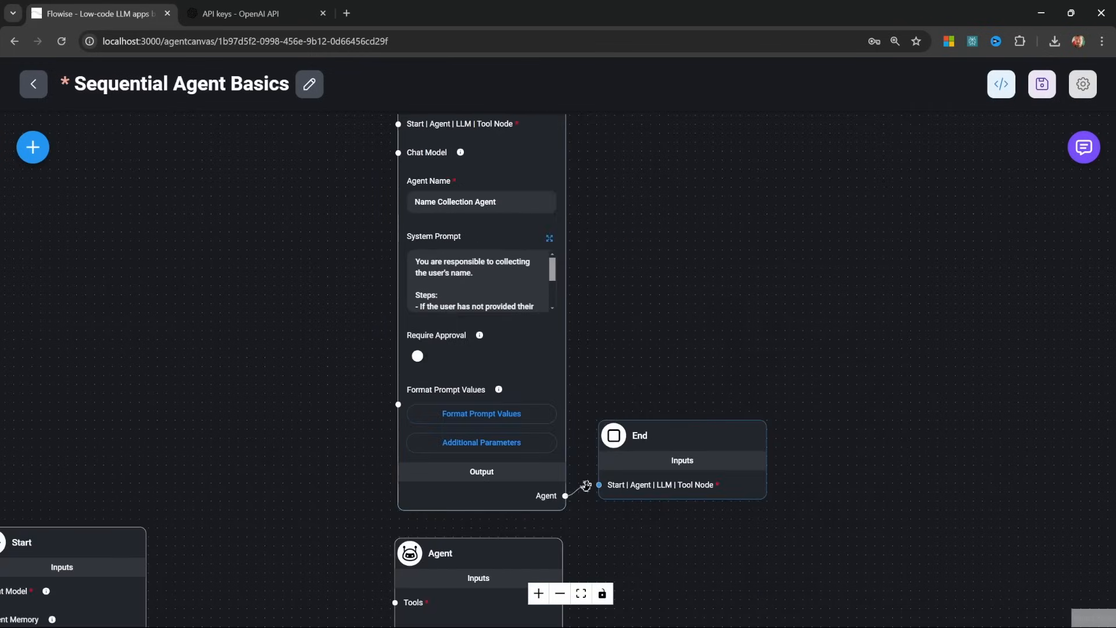
{"action": "scroll", "coordinate": [645, 344], "scroll_direction": "down", "scroll_amount": 5}
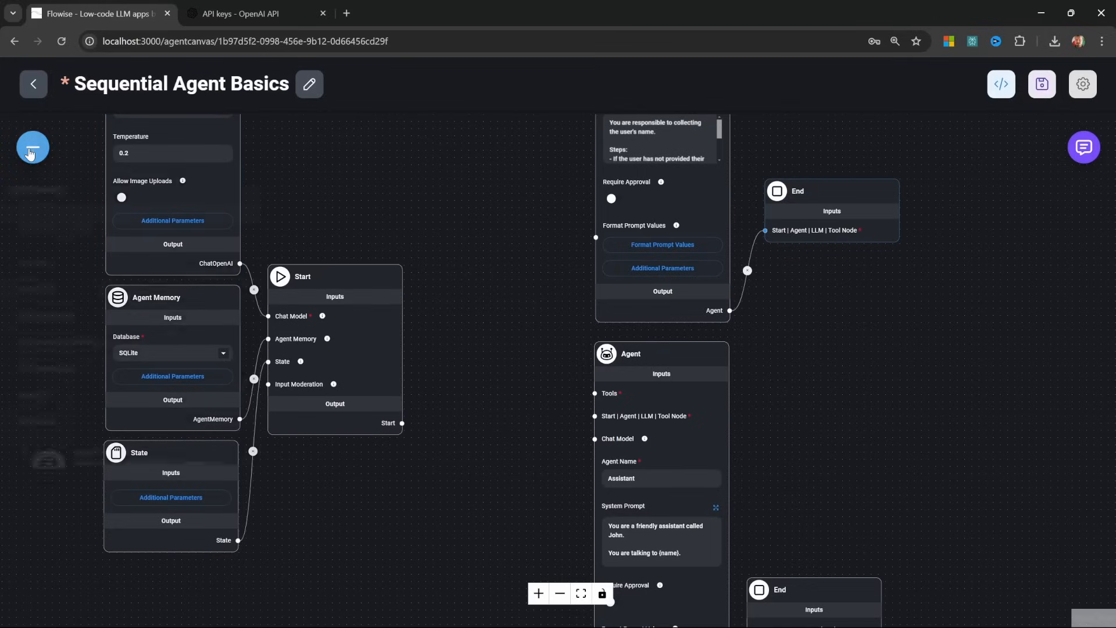
Add a Condition node from Sequential Agents between the Start node and the agents, and connect Start's output to it
{"action": "left_click", "coordinate": [33, 147]}
{"action": "scroll", "coordinate": [130, 344], "scroll_direction": "down", "scroll_amount": 5}
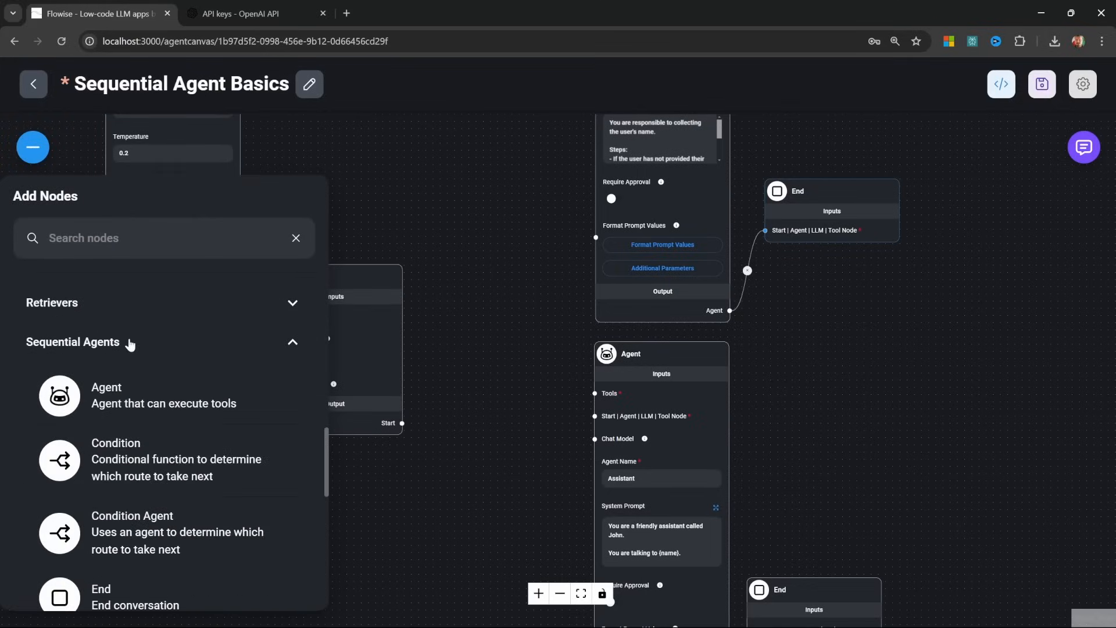
{"action": "scroll", "coordinate": [130, 344], "scroll_direction": "down", "scroll_amount": 1}
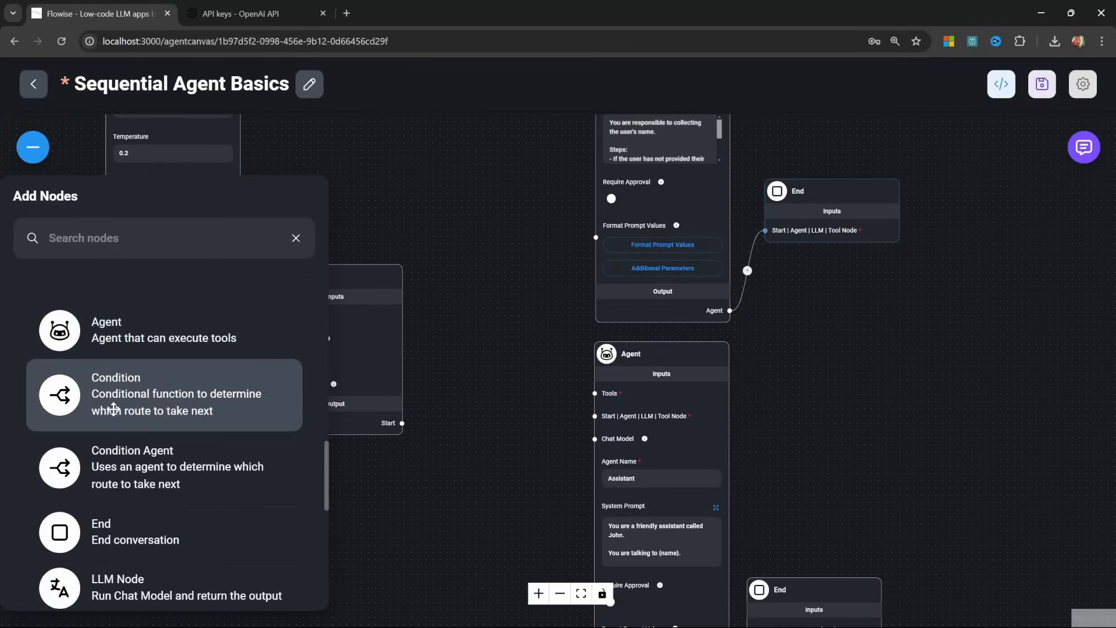
{"action": "left_click_drag", "start_coordinate": [90, 391], "coordinate": [456, 368]}
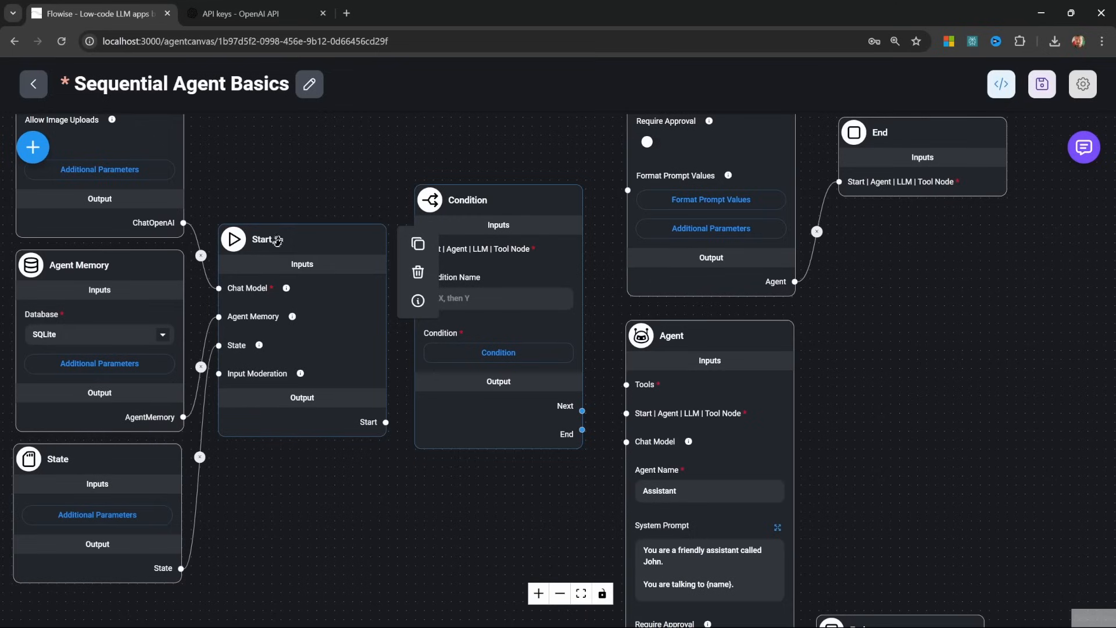
{"action": "left_click_drag", "start_coordinate": [385, 422], "coordinate": [414, 249]}
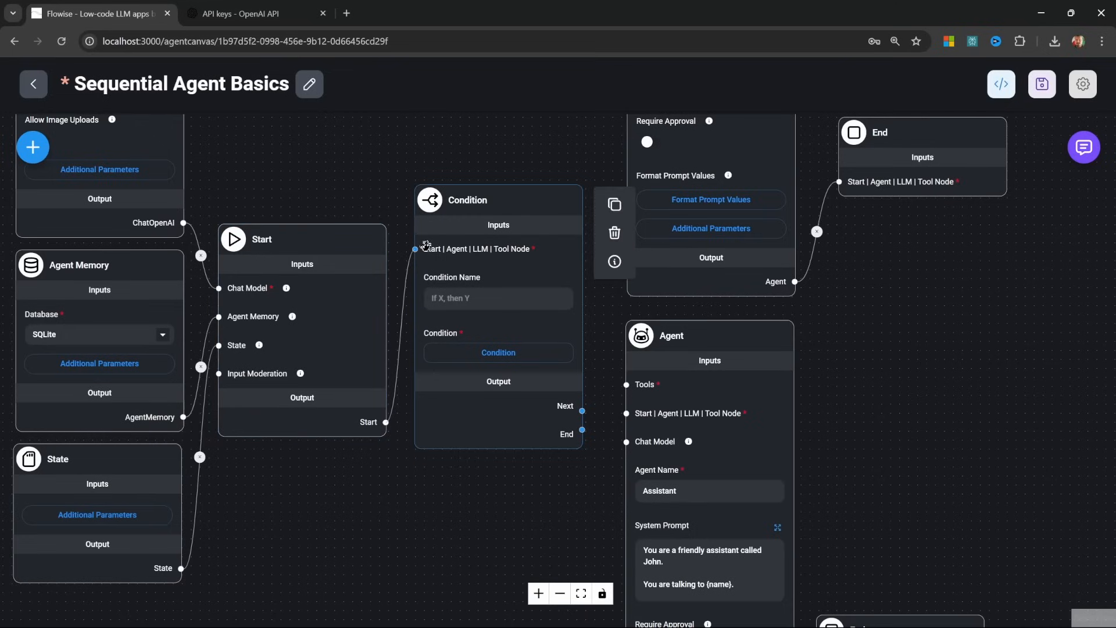
Set the Condition node's condition name to "Check if user has a name"
{"action": "scroll", "coordinate": [492, 212], "scroll_direction": "up", "scroll_amount": 2}
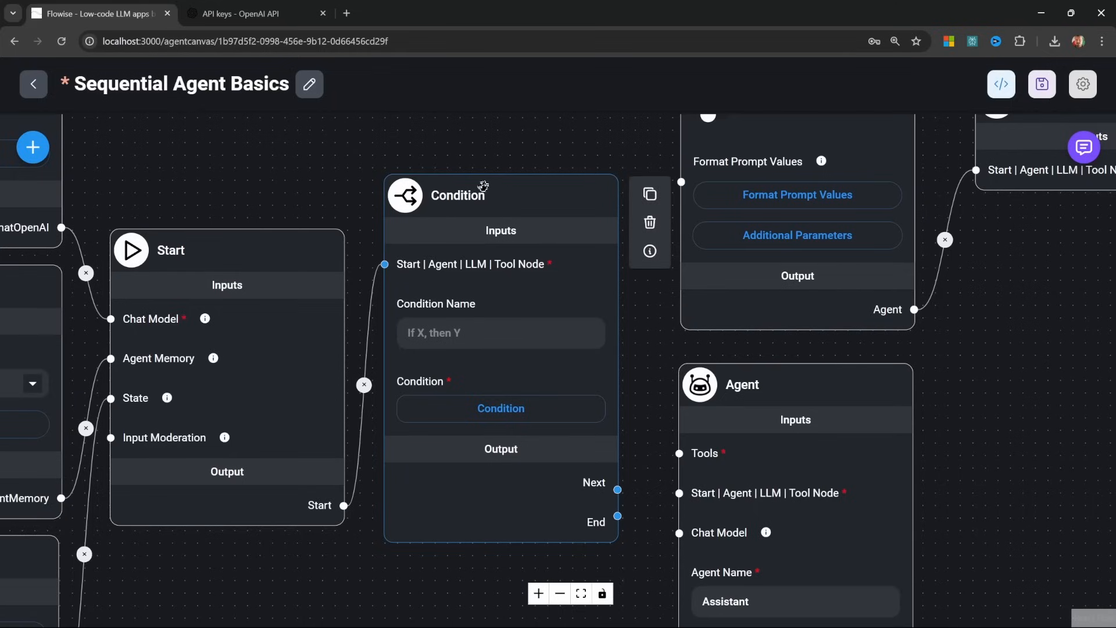
{"action": "left_click", "coordinate": [448, 343]}
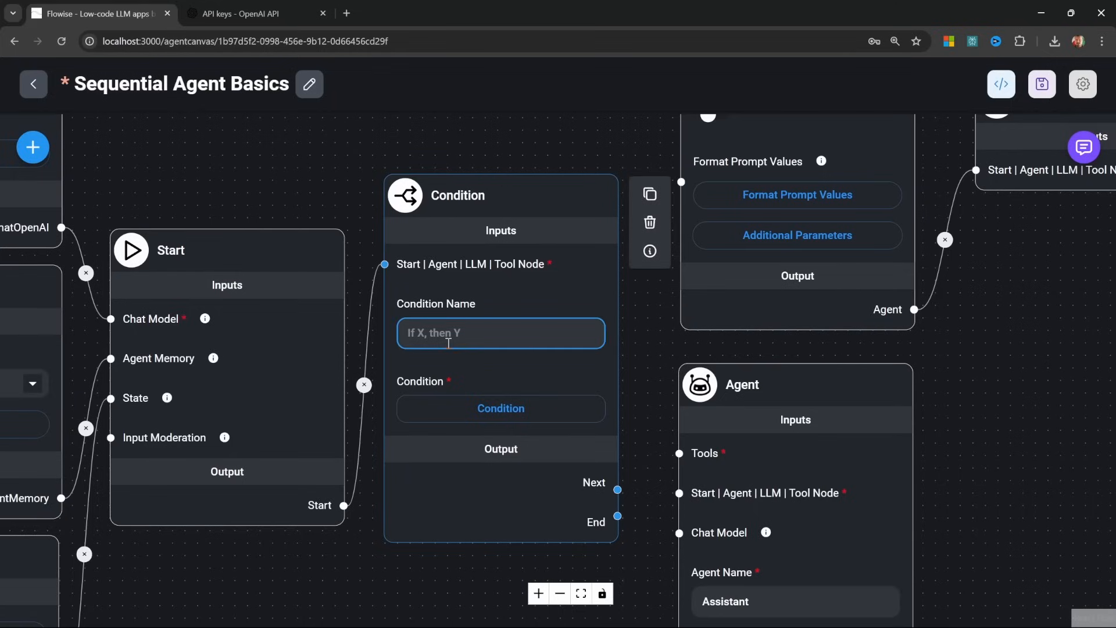
{"action": "type", "text": "Check if user has a name"}
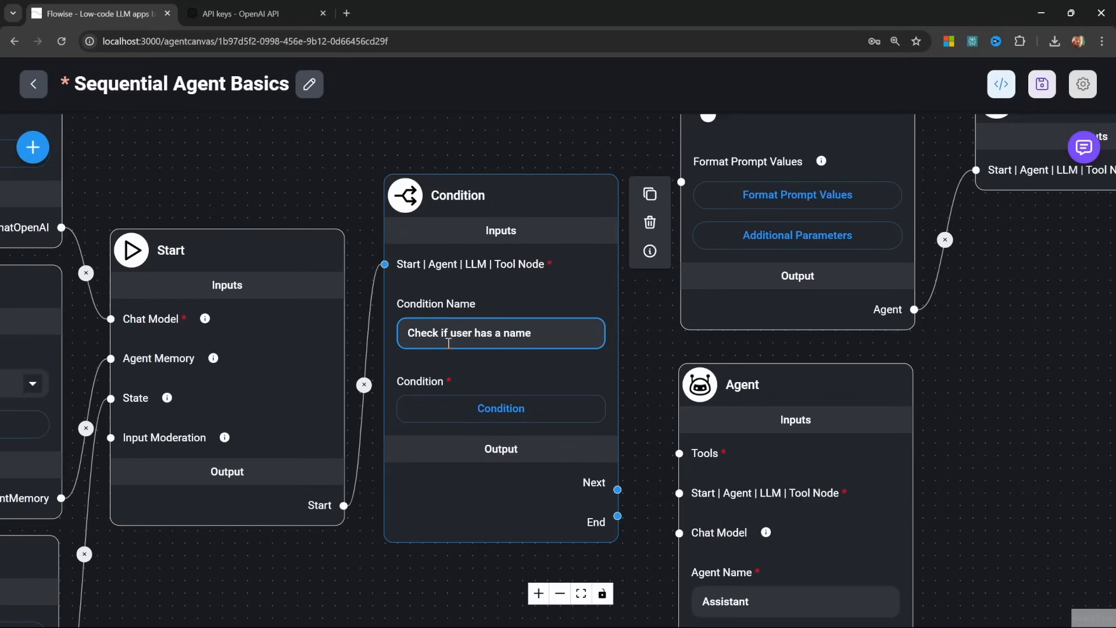
Open the Condition node's condition settings and look at the code mode before returning to the table mode
{"action": "left_click", "coordinate": [505, 414]}
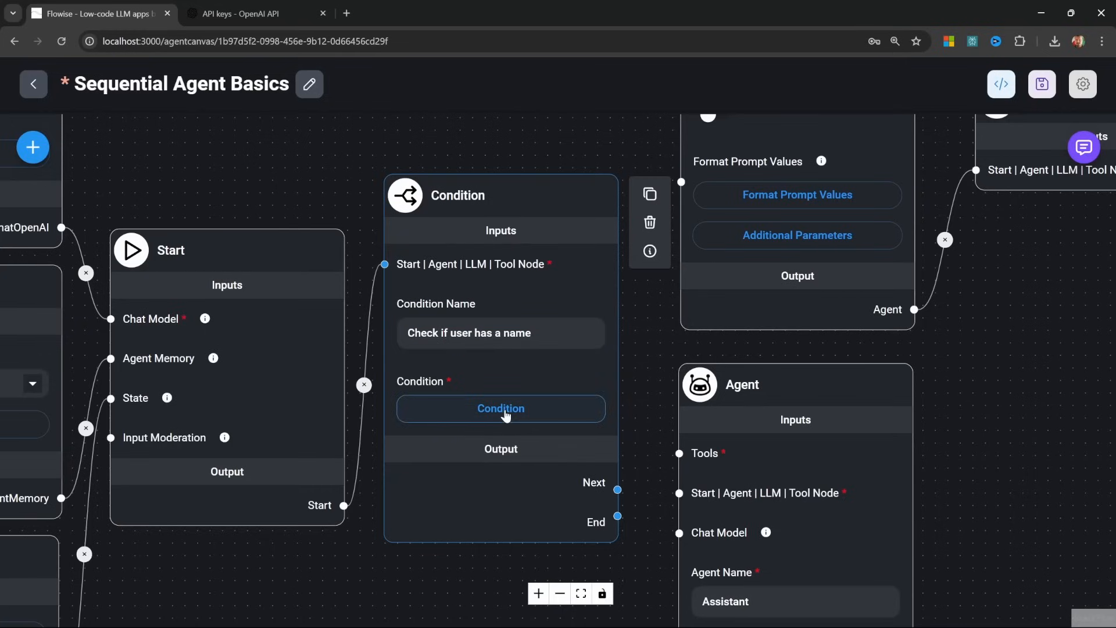
{"action": "left_click", "coordinate": [506, 410]}
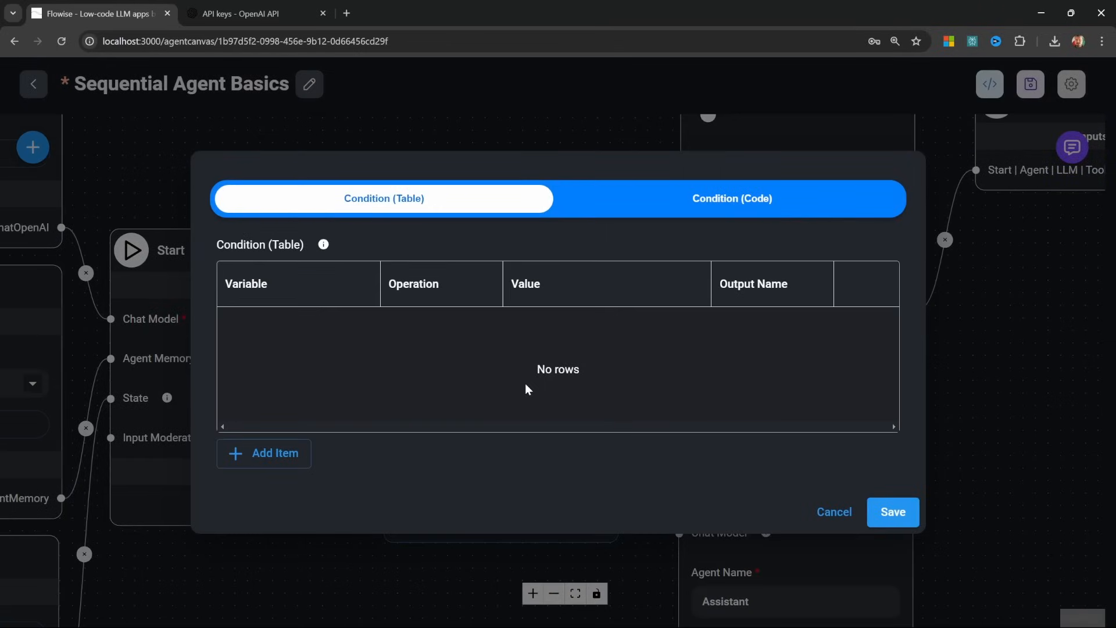
{"action": "left_click", "coordinate": [324, 208]}
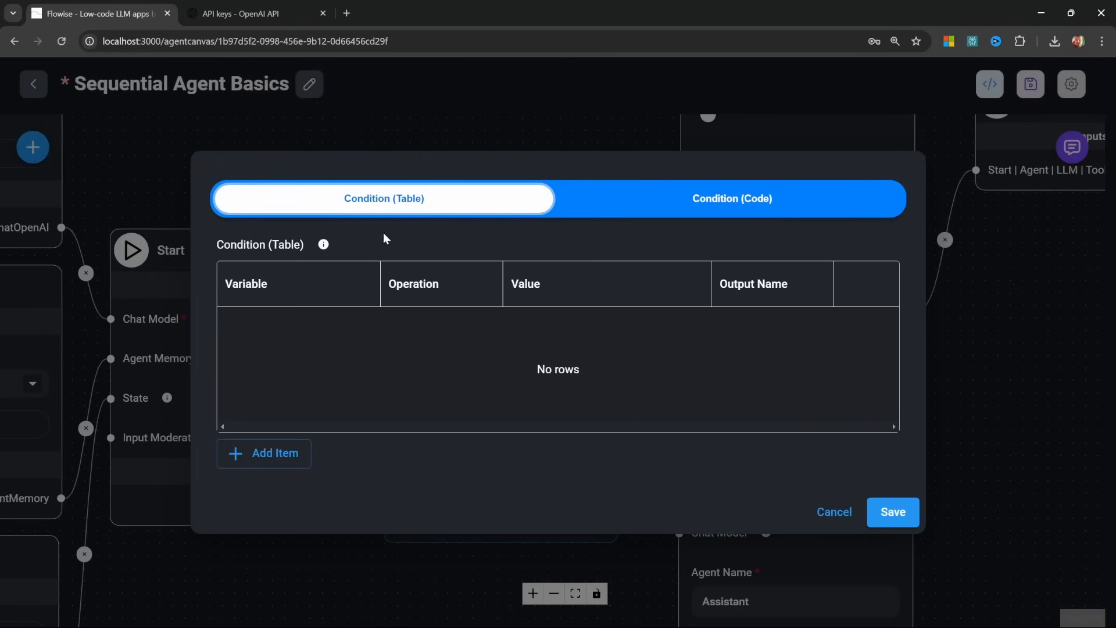
{"action": "left_click", "coordinate": [685, 210]}
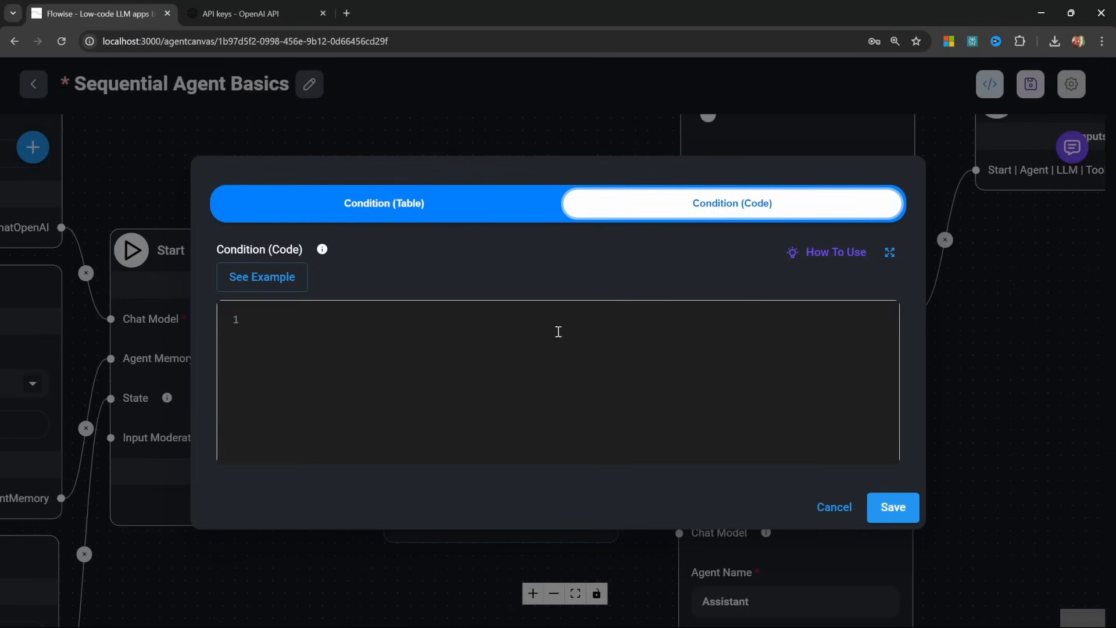
{"action": "left_click", "coordinate": [388, 202]}
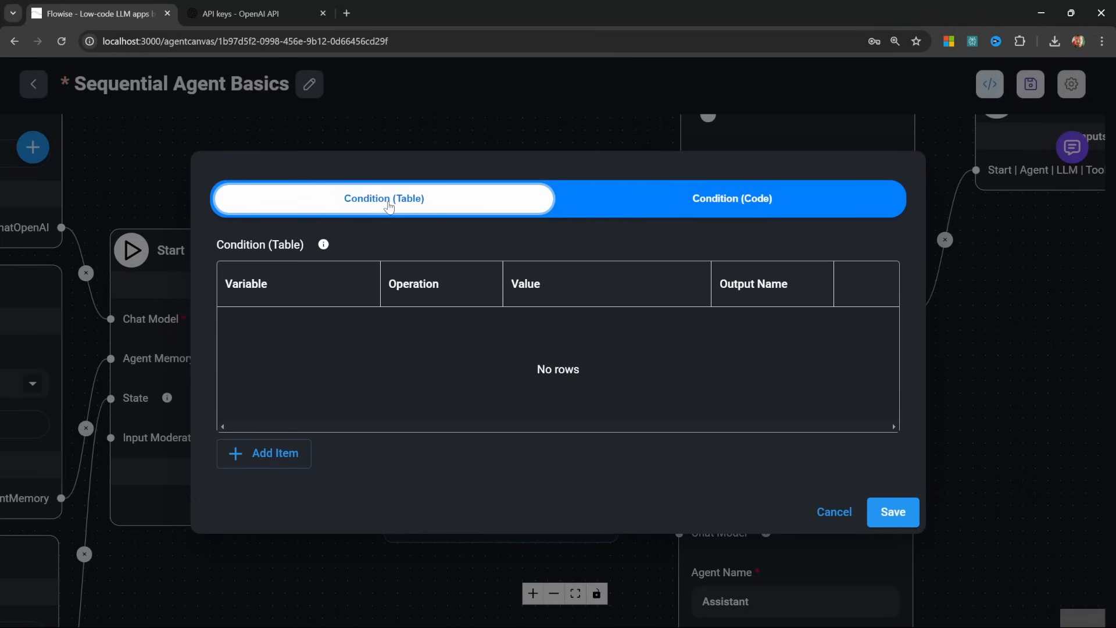
Add a table condition with variable $flow.state.name, operation Is Not Empty and output name "continue", and save it
{"action": "left_click", "coordinate": [263, 453]}
{"action": "double_click", "coordinate": [254, 315]}
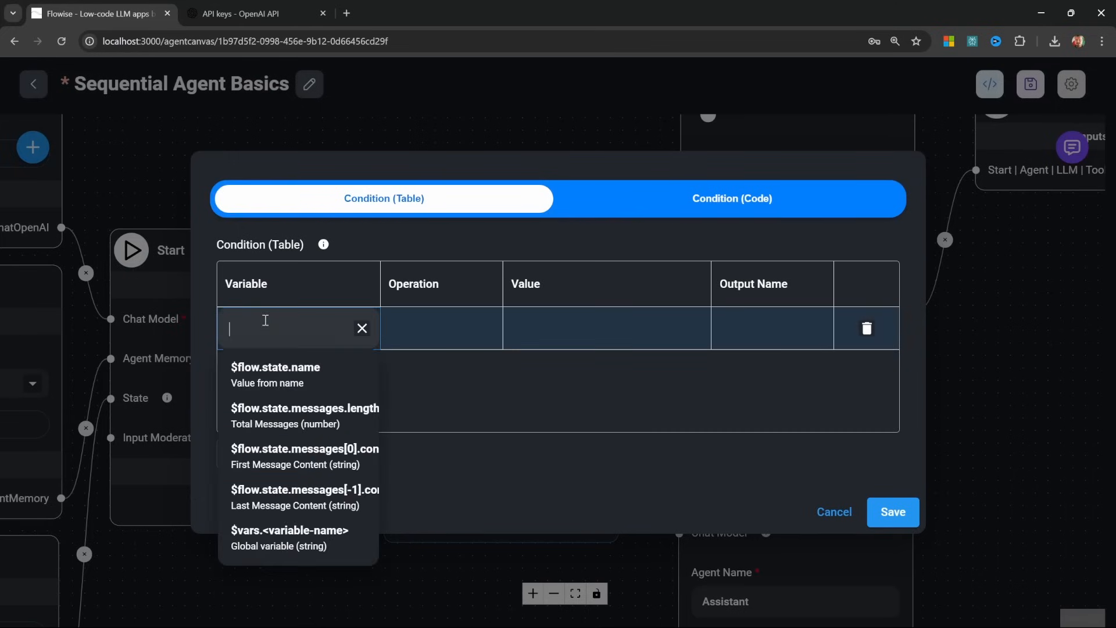
{"action": "left_click", "coordinate": [273, 378]}
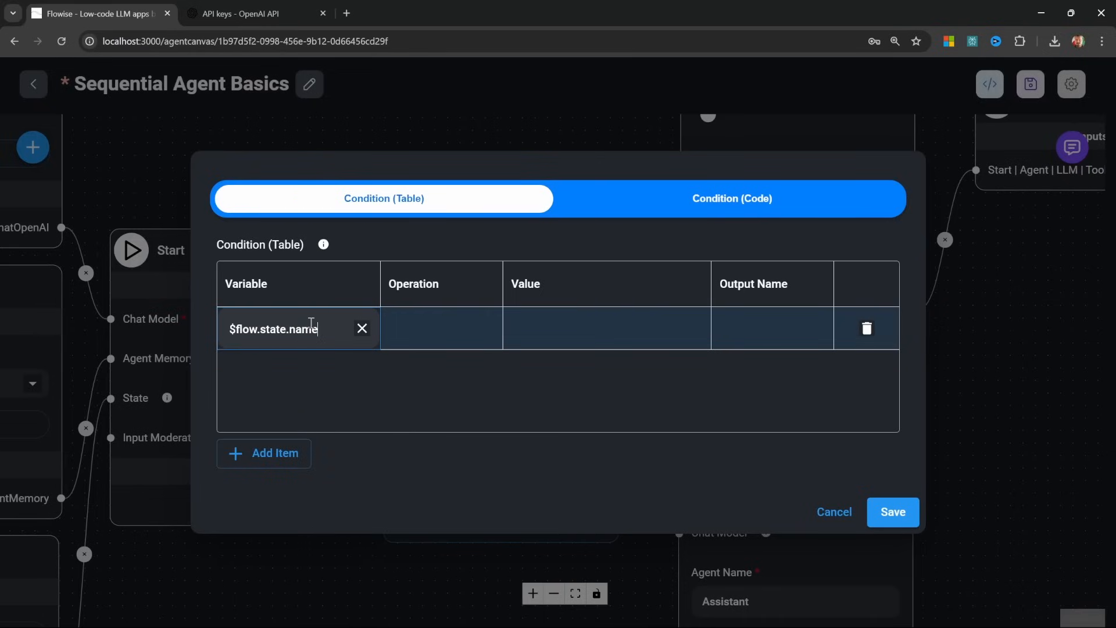
{"action": "left_click", "coordinate": [439, 329]}
{"action": "left_click", "coordinate": [423, 443]}
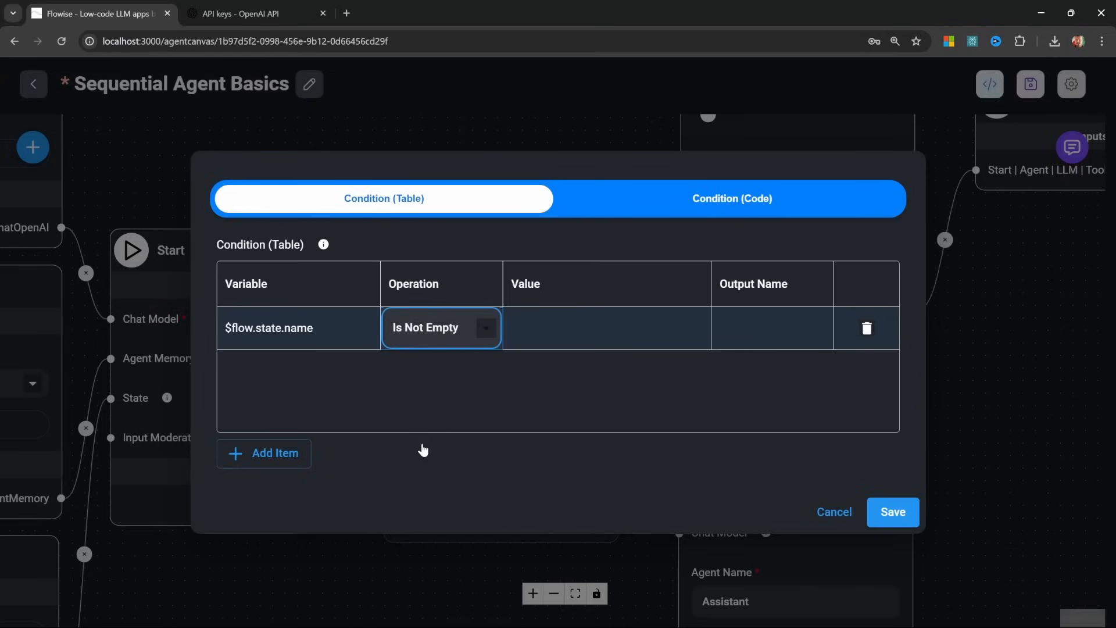
{"action": "left_click", "coordinate": [741, 329]}
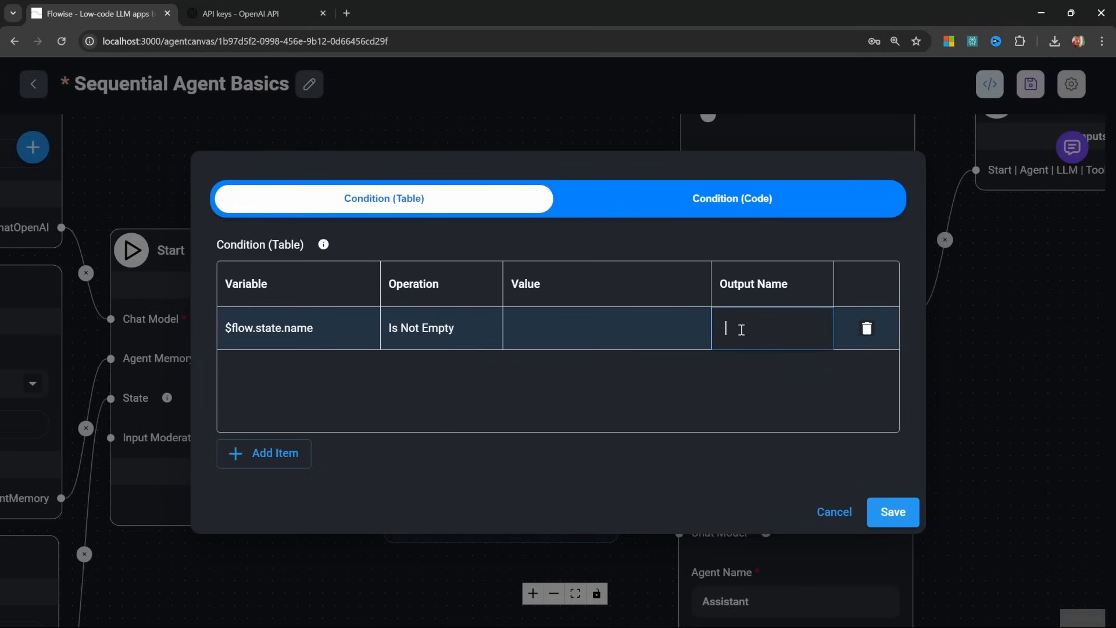
{"action": "type", "text": "continu"}
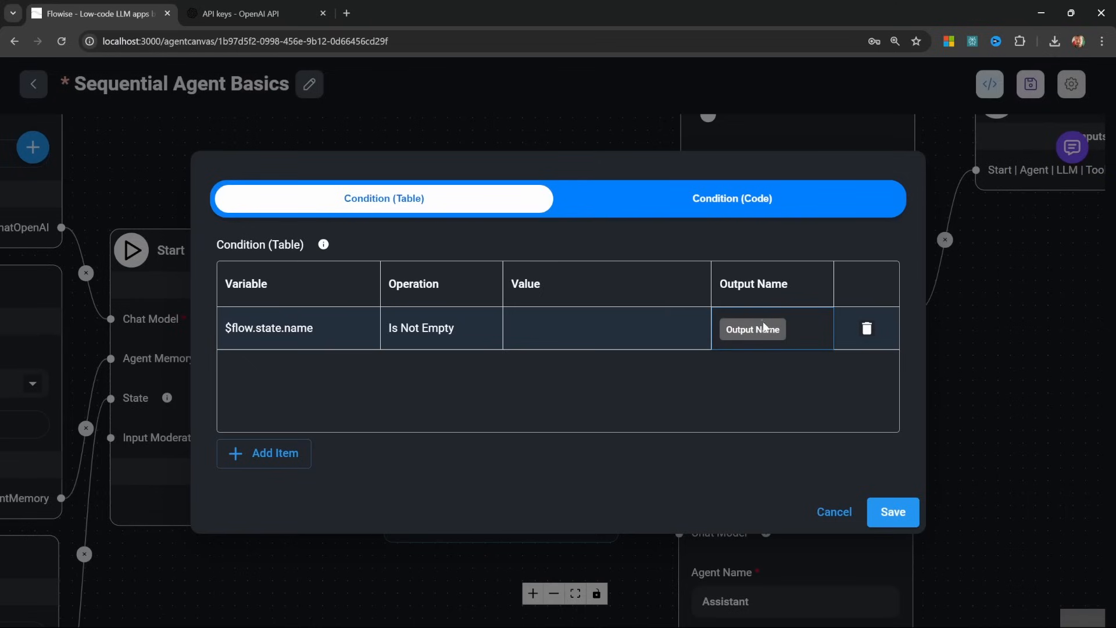
{"action": "left_click", "coordinate": [735, 400]}
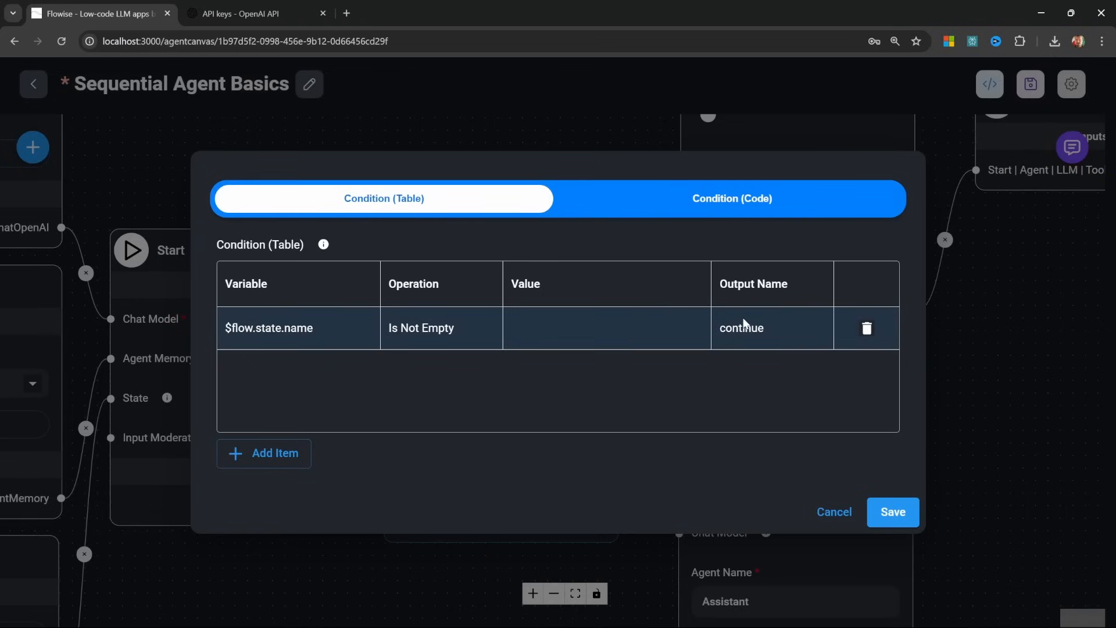
{"action": "left_click", "coordinate": [891, 513]}
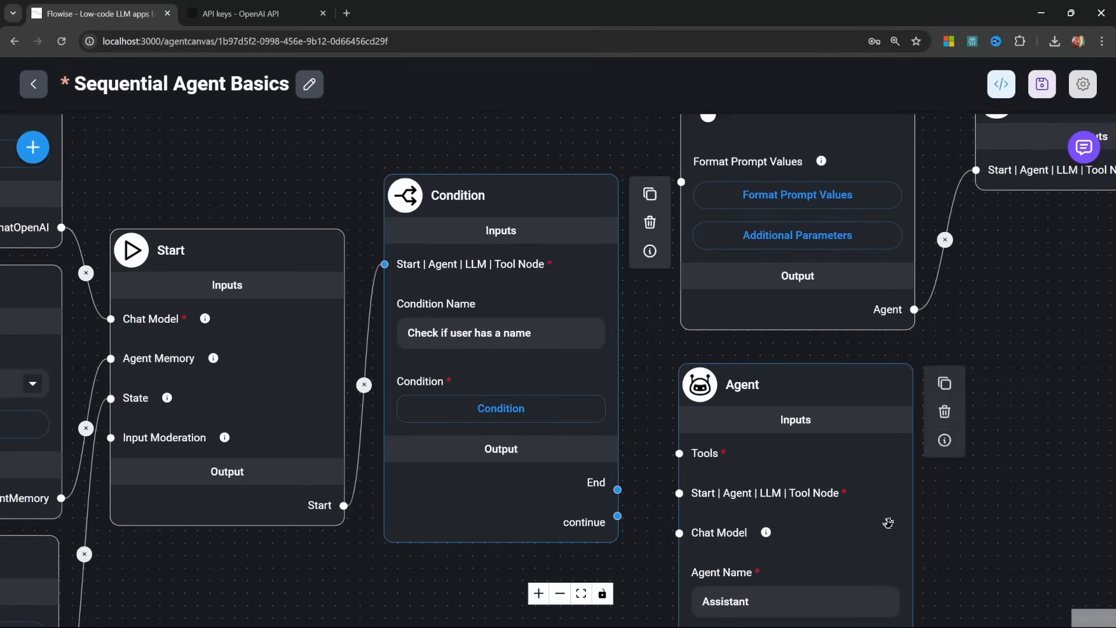
Review the Condition node's outputs and its saved condition table, and close the settings
{"action": "left_click_drag", "start_coordinate": [653, 486], "coordinate": [645, 384]}
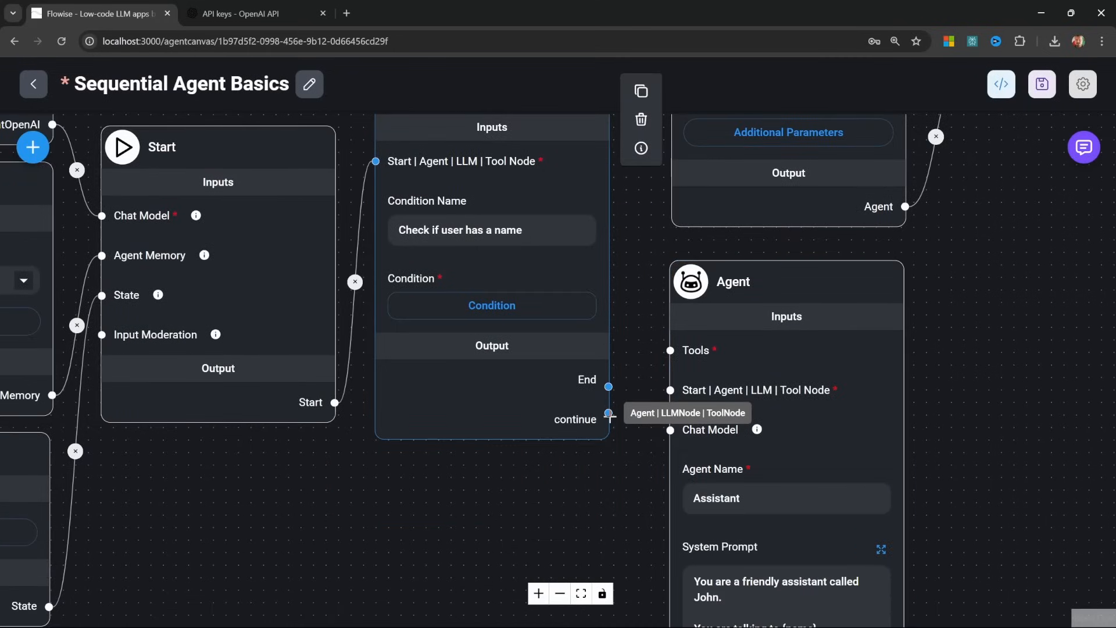
{"action": "left_click", "coordinate": [500, 303]}
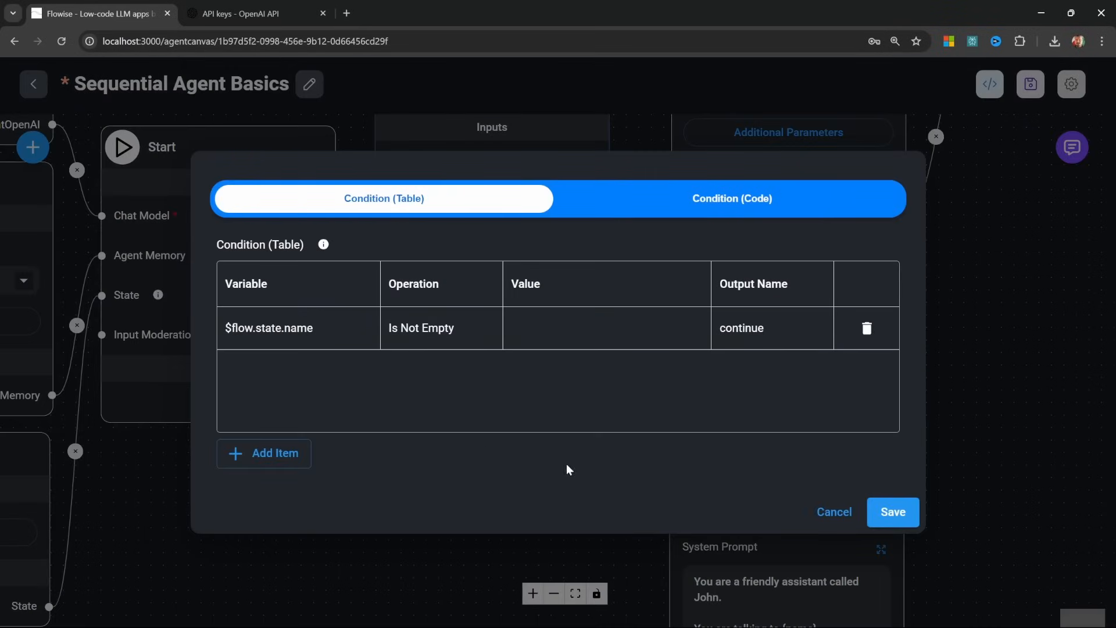
{"action": "key", "text": "Escape"}
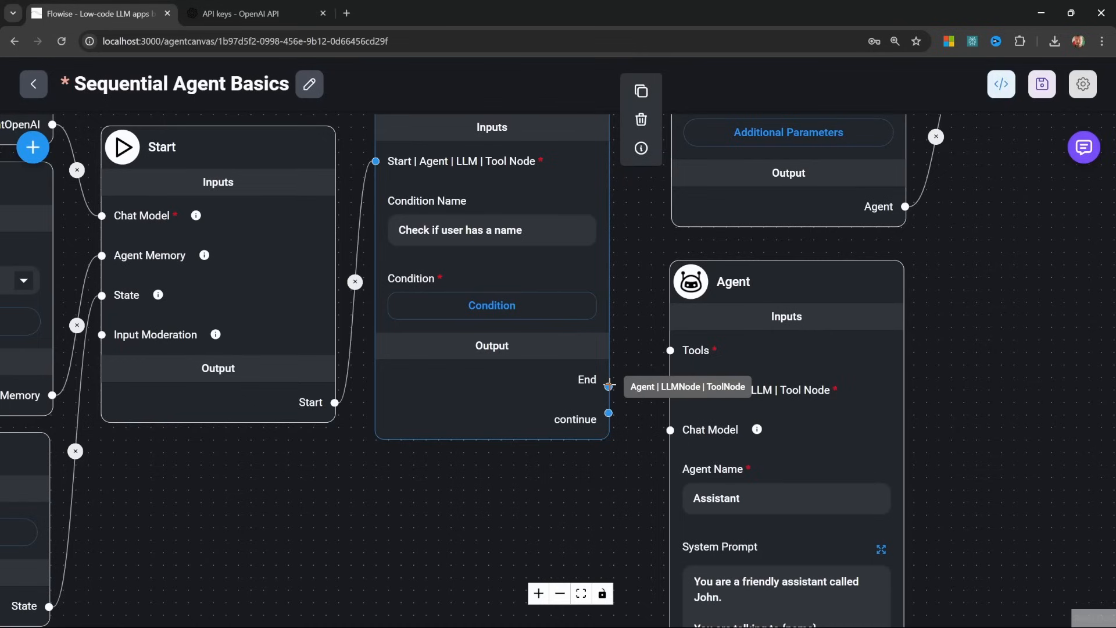
Reopen the condition table and add a second row that reuses the first row's variable $flow.state.name
{"action": "left_click", "coordinate": [490, 314]}
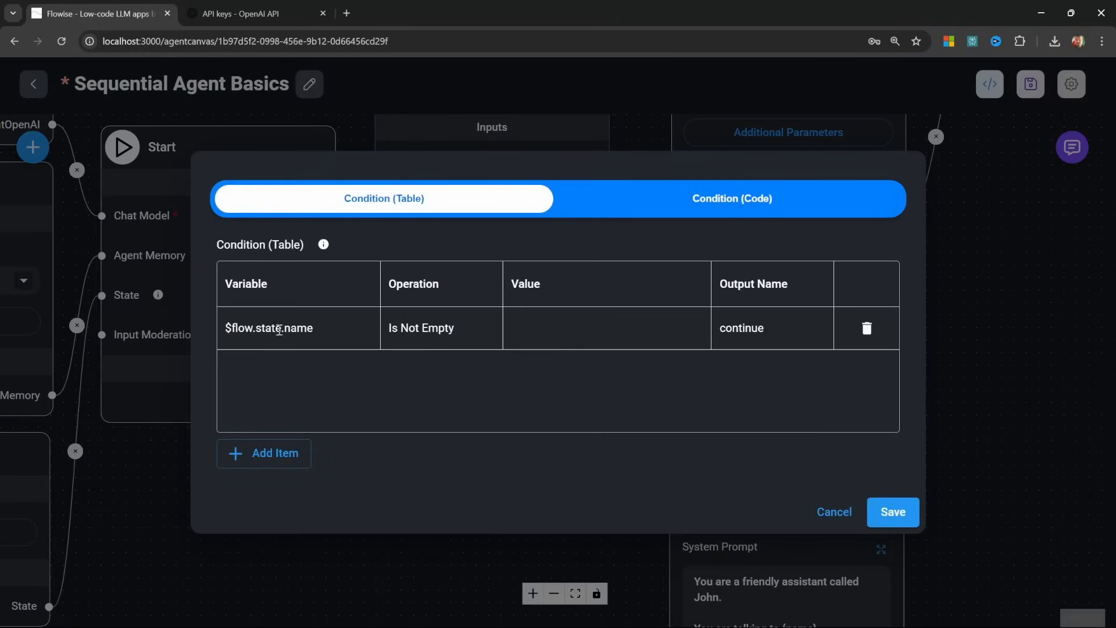
{"action": "double_click", "coordinate": [293, 328]}
{"action": "key", "text": "ctrl+c"}
{"action": "left_click", "coordinate": [277, 460]}
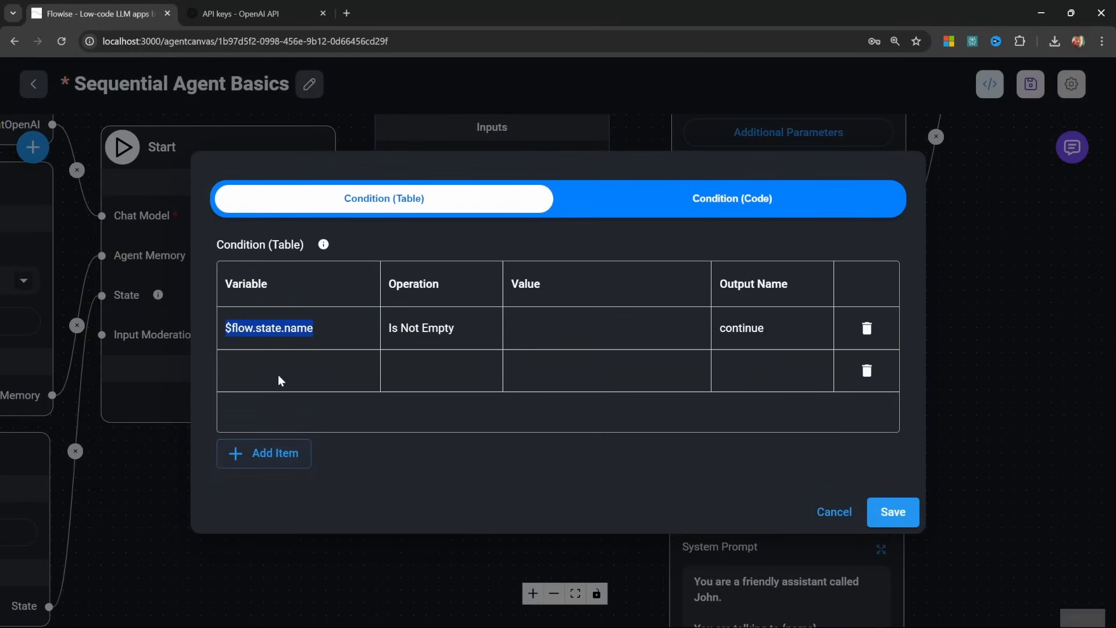
{"action": "double_click", "coordinate": [279, 368]}
{"action": "key", "text": "ctrl+v"}
Complete the second condition row with operation Is and the same first name as value and output name, save it, and try wiring that output
{"action": "double_click", "coordinate": [432, 378]}
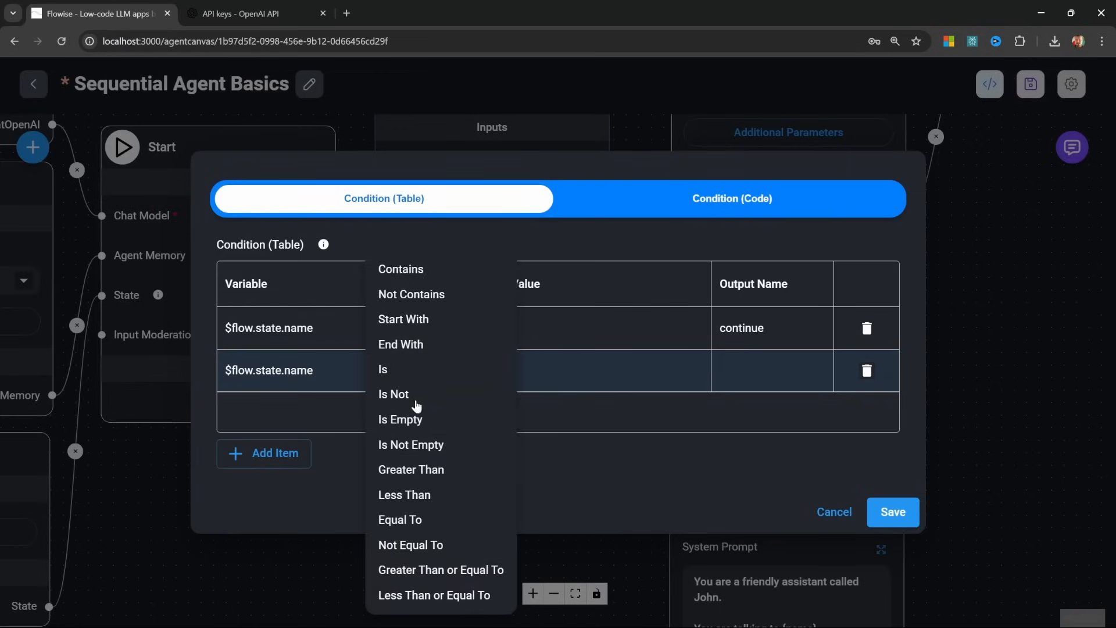
{"action": "left_click", "coordinate": [413, 371]}
{"action": "key", "text": "Tab"}
{"action": "type", "text": "Leon"}
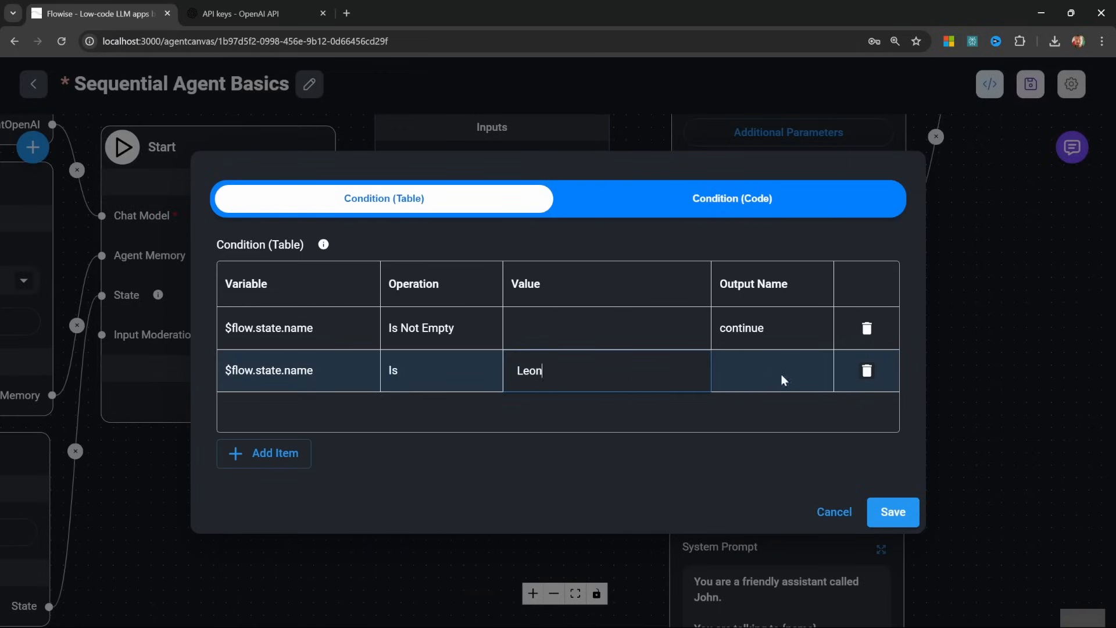
{"action": "double_click", "coordinate": [757, 377]}
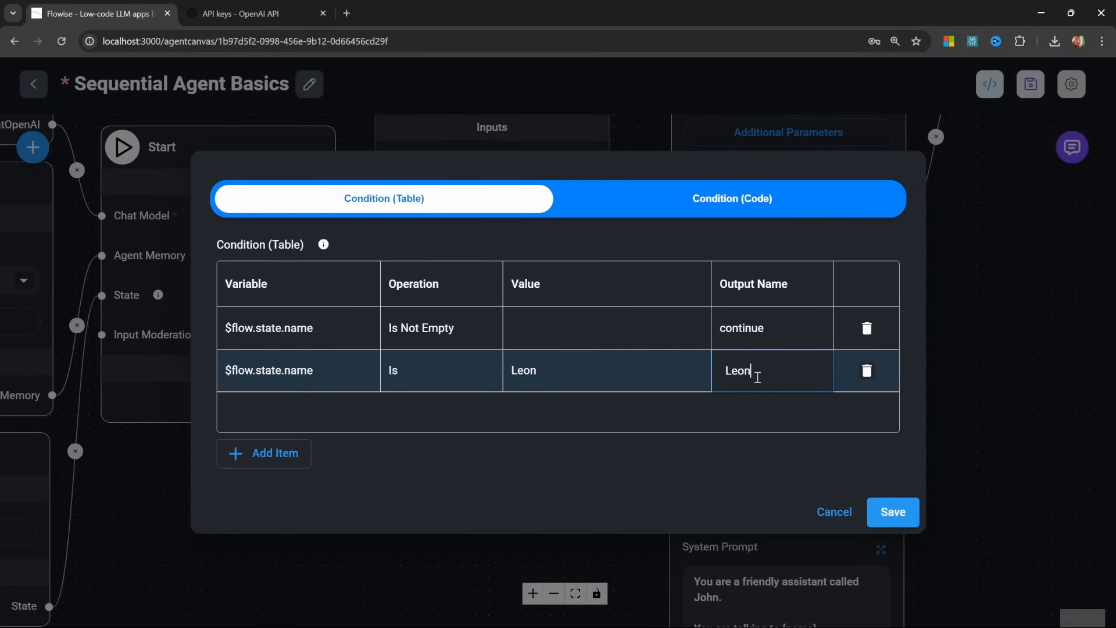
{"action": "type", "text": "Leon"}
{"action": "left_click", "coordinate": [898, 520]}
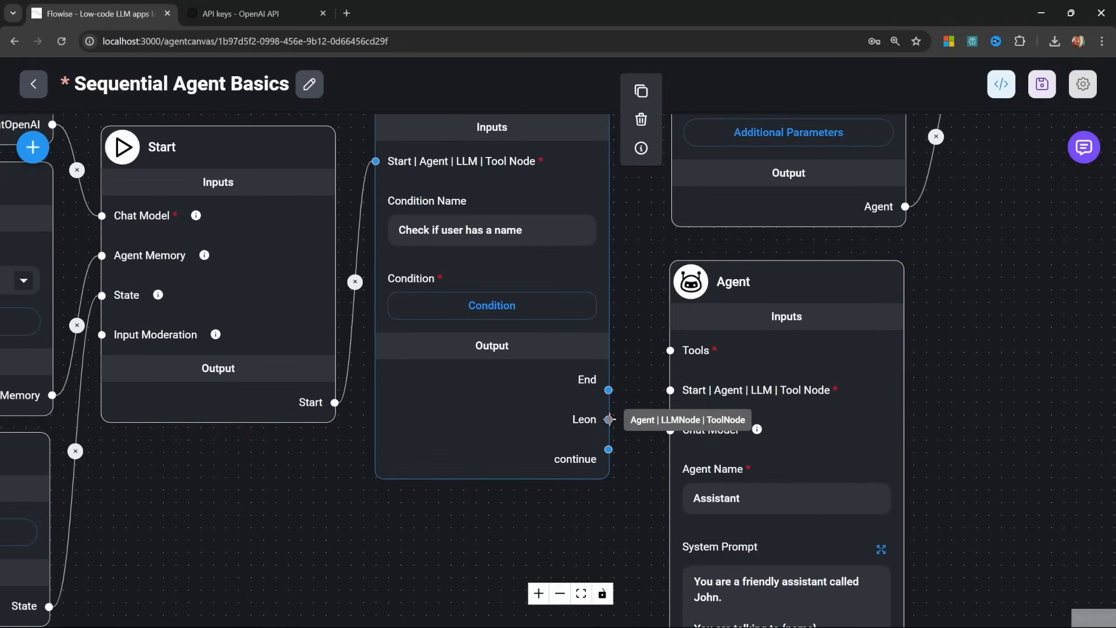
{"action": "left_click_drag", "start_coordinate": [609, 419], "coordinate": [433, 548]}
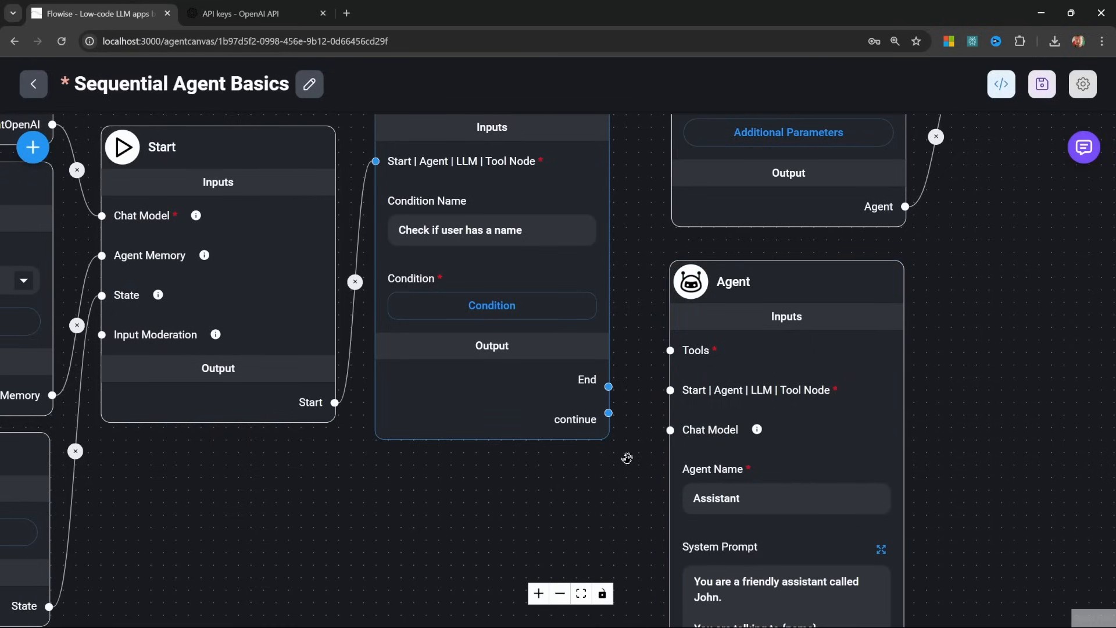
Connect the Condition's continue output to the Assistant agent and its End output to the Name Collection Agent, and save the flow
{"action": "left_click_drag", "start_coordinate": [628, 458], "coordinate": [595, 483]}
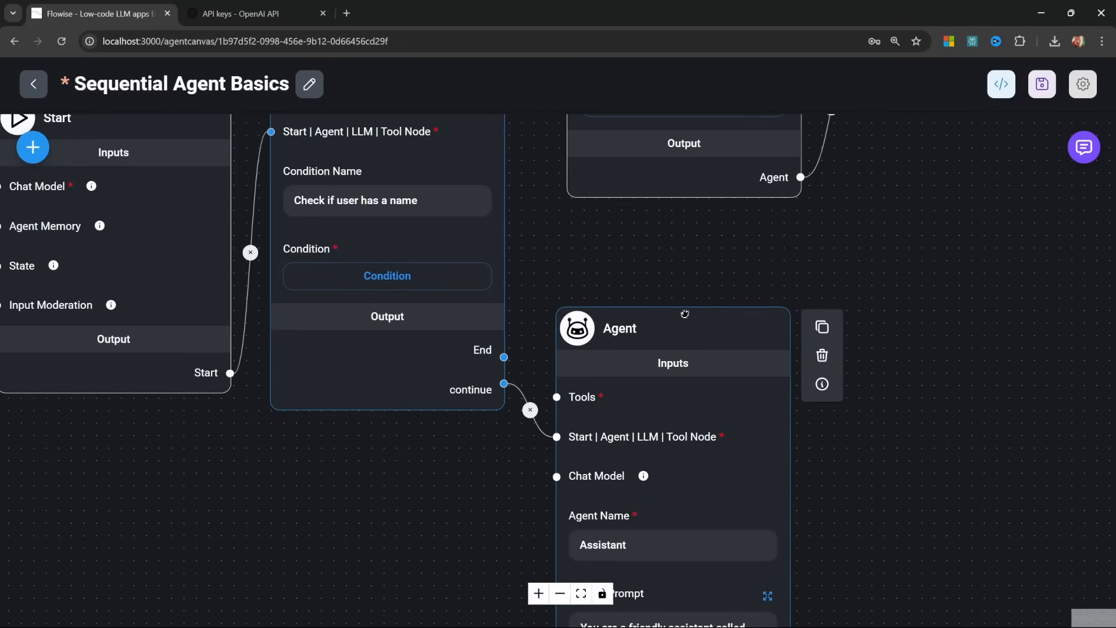
{"action": "left_click_drag", "start_coordinate": [685, 312], "coordinate": [691, 312]}
{"action": "left_click_drag", "start_coordinate": [549, 276], "coordinate": [541, 409]}
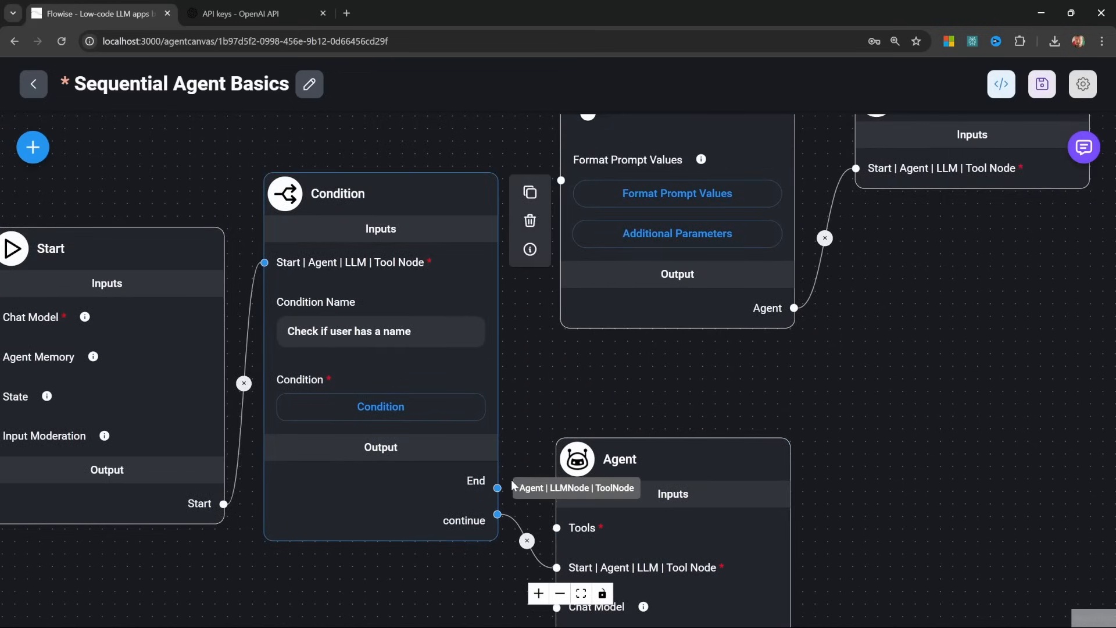
{"action": "left_click_drag", "start_coordinate": [498, 488], "coordinate": [560, 344]}
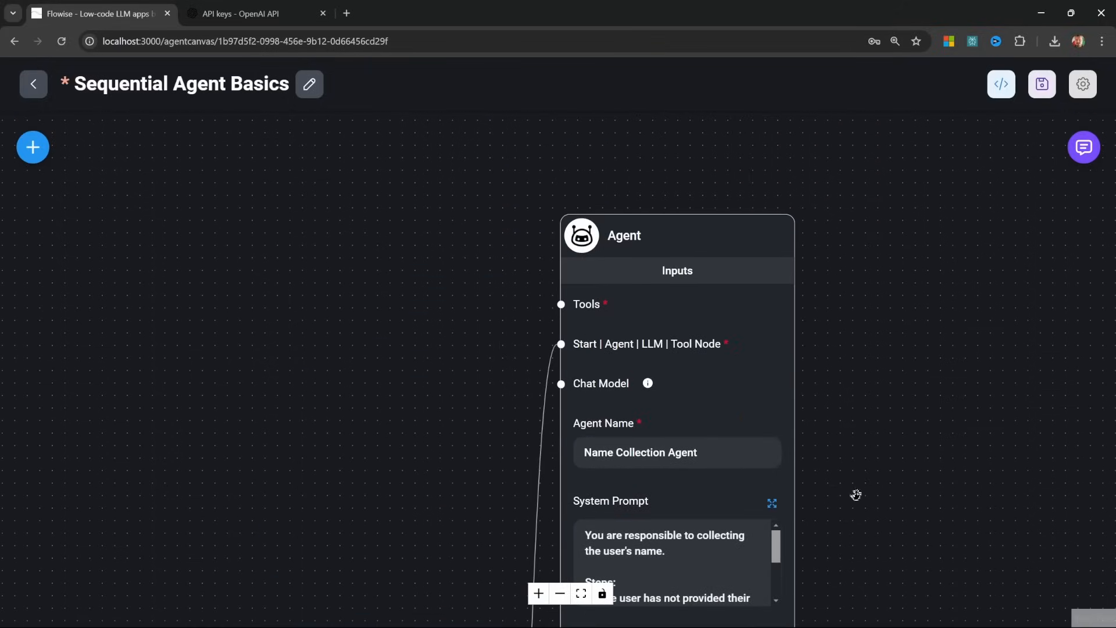
{"action": "scroll", "coordinate": [780, 403], "scroll_direction": "down", "scroll_amount": 3}
{"action": "left_click_drag", "start_coordinate": [856, 549], "coordinate": [840, 116]}
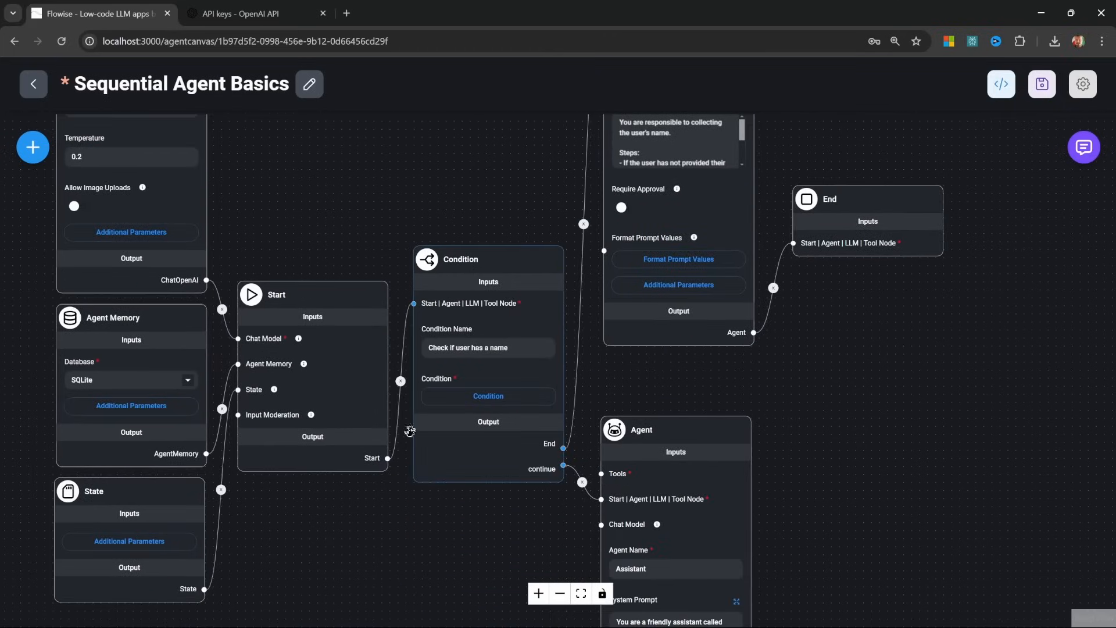
{"action": "left_click", "coordinate": [1045, 85]}
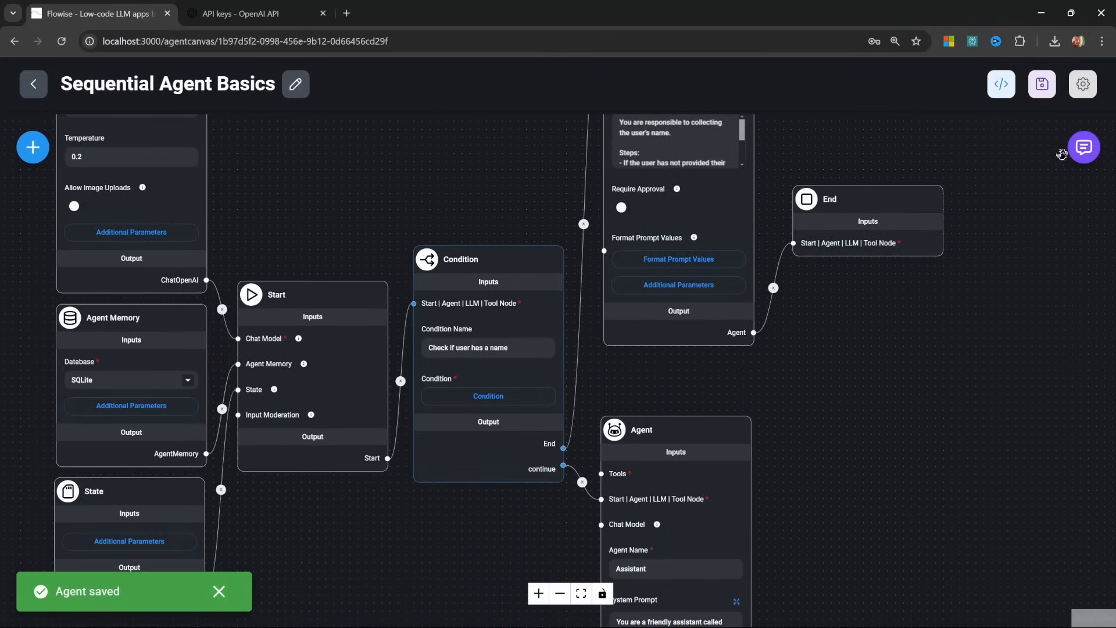
Review the default value of the name key in the State node's settings and the Condition node's connections
{"action": "left_click_drag", "start_coordinate": [272, 518], "coordinate": [424, 456]}
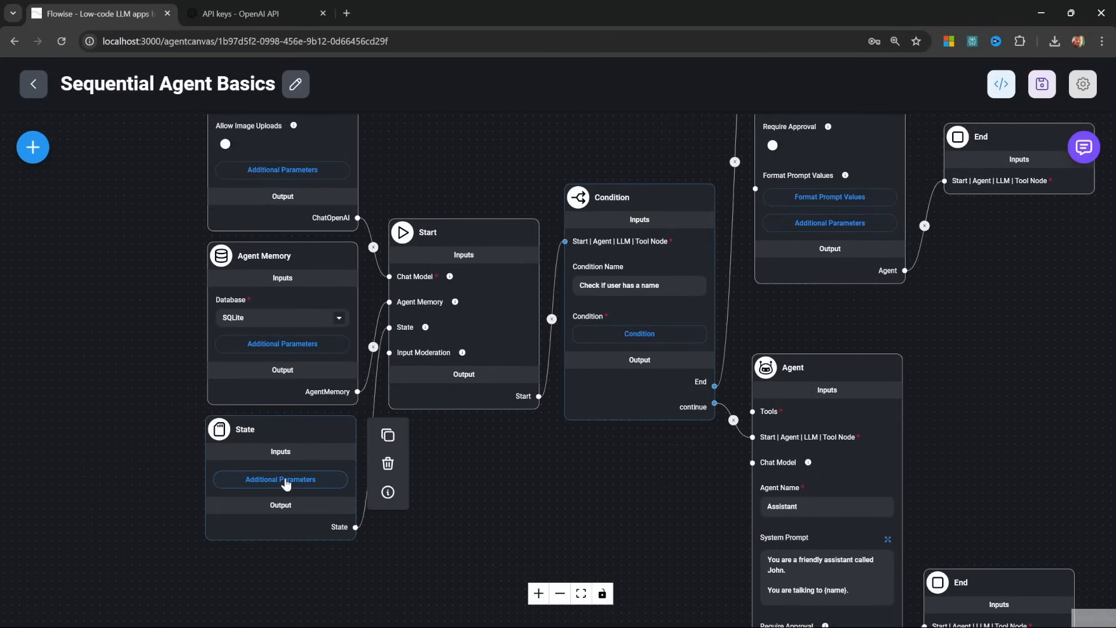
{"action": "left_click", "coordinate": [285, 482]}
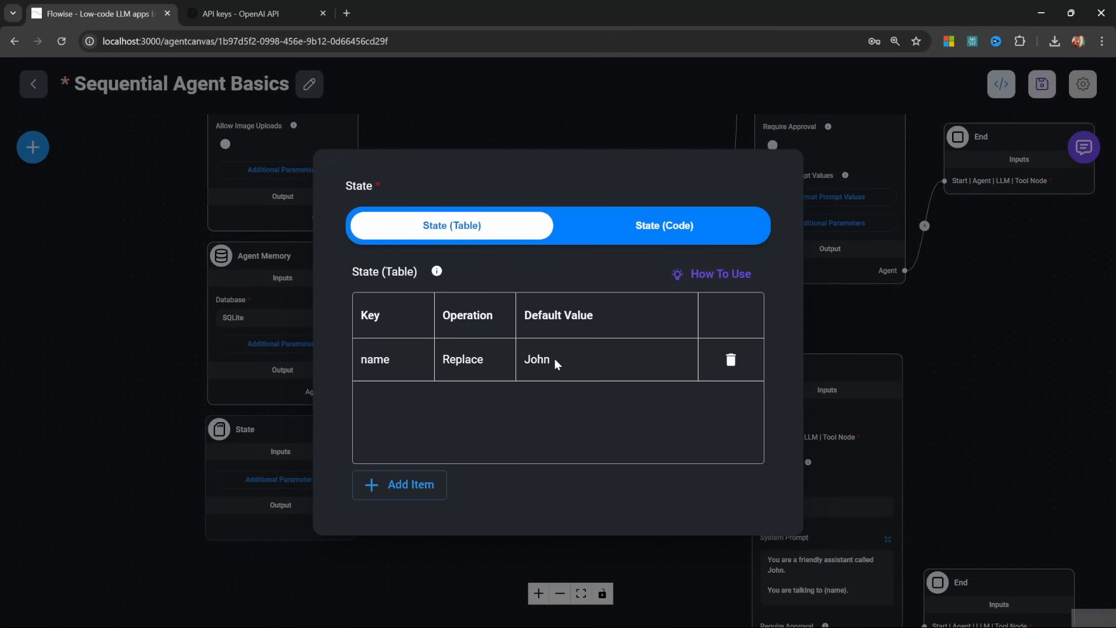
{"action": "left_click", "coordinate": [847, 328]}
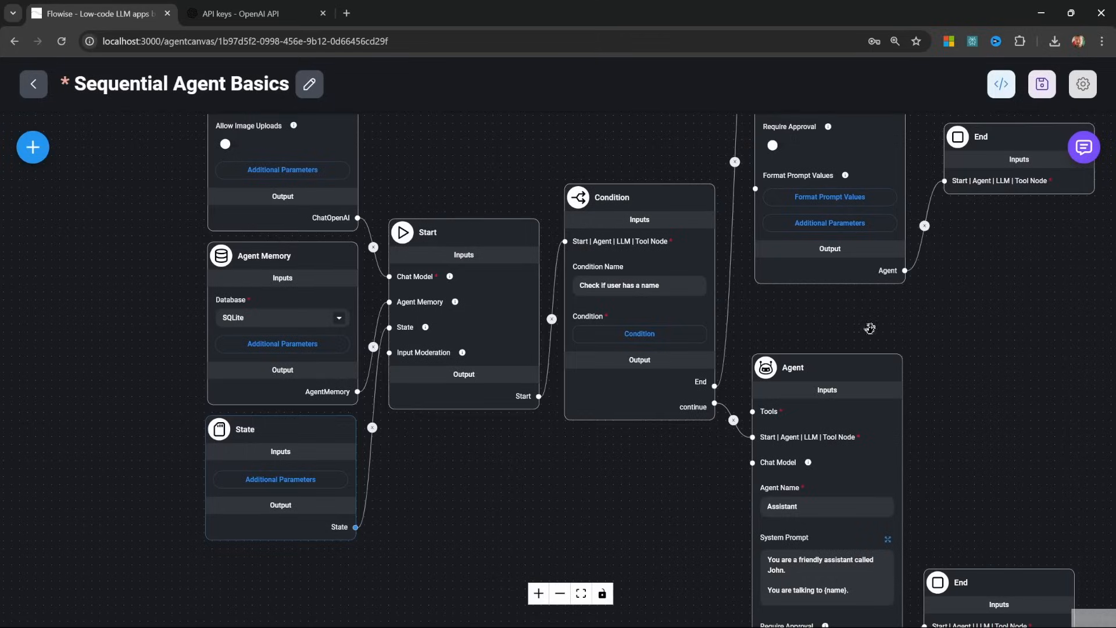
{"action": "left_click_drag", "start_coordinate": [869, 328], "coordinate": [687, 393]}
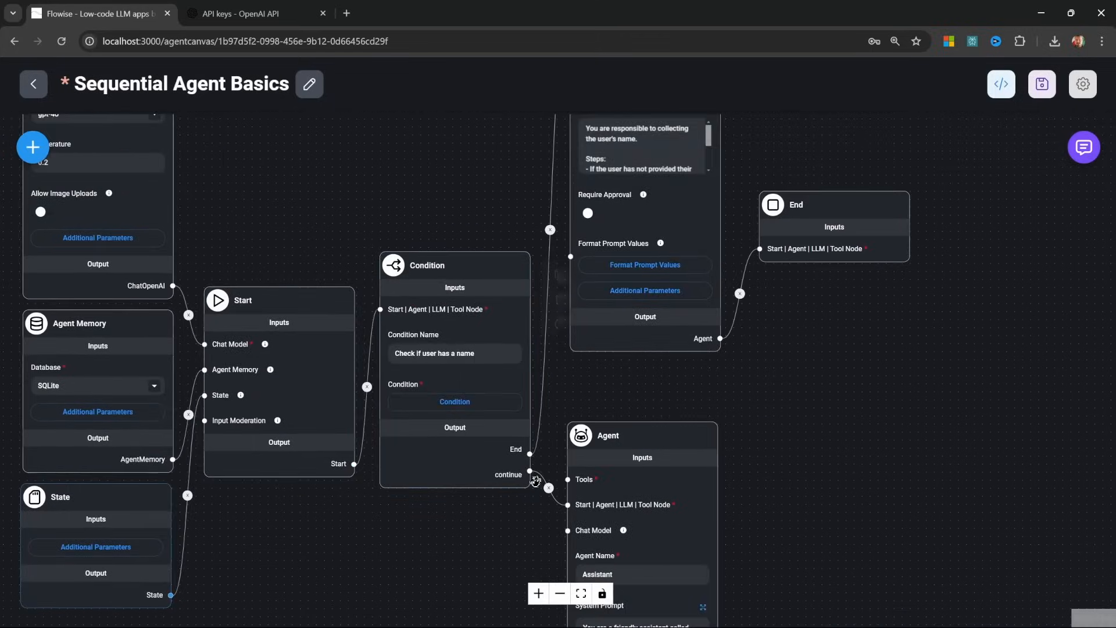
Open the test chat and send the message "Hello"
{"action": "left_click", "coordinate": [1083, 147]}
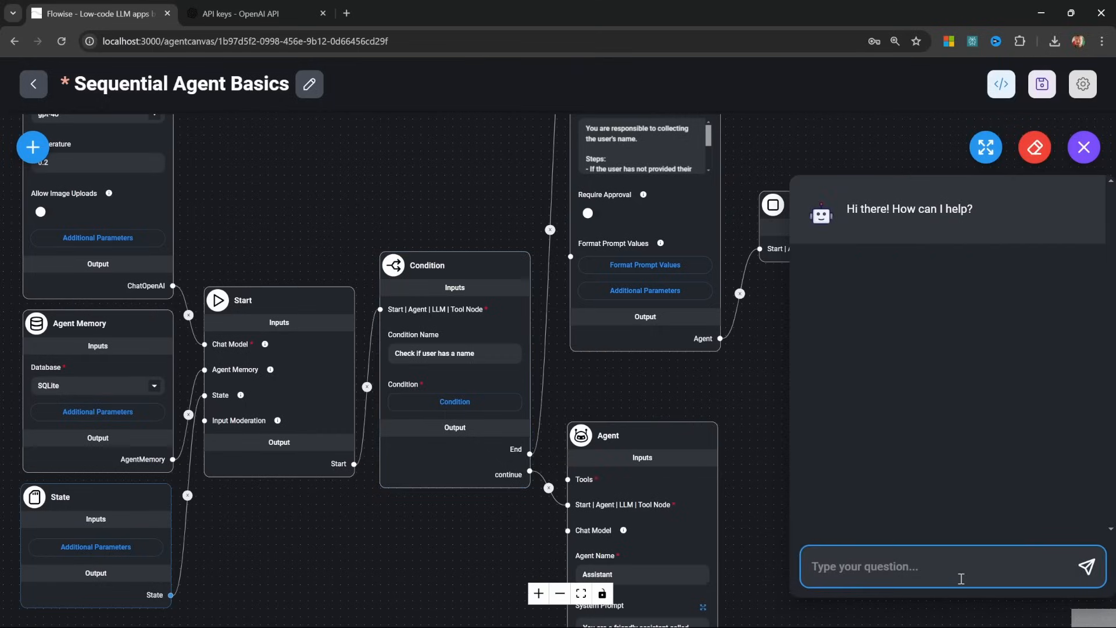
{"action": "type", "text": "Hello"}
{"action": "key", "text": "Return"}
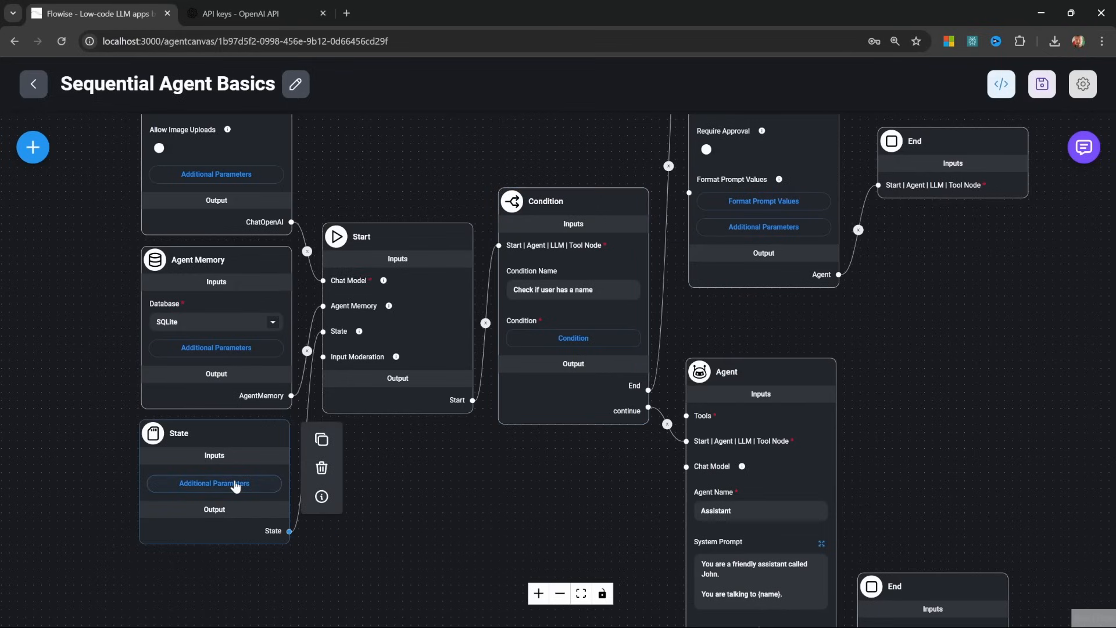
Clear the default value of the name key in the State node and save the flow
{"action": "left_click", "coordinate": [235, 486]}
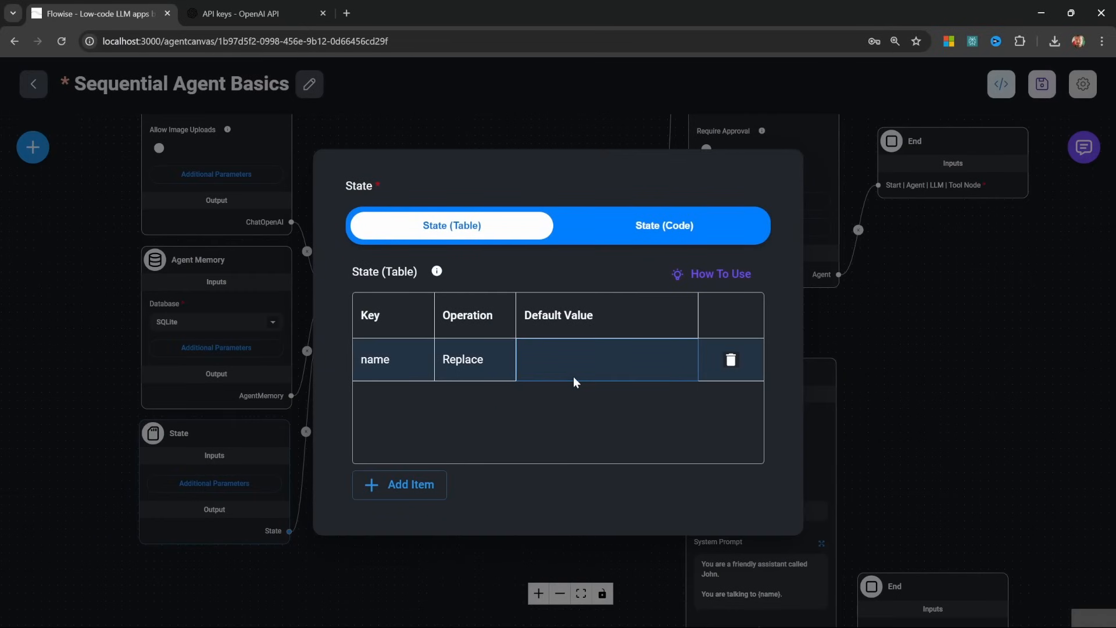
{"action": "left_click", "coordinate": [471, 554]}
{"action": "left_click", "coordinate": [1040, 86]}
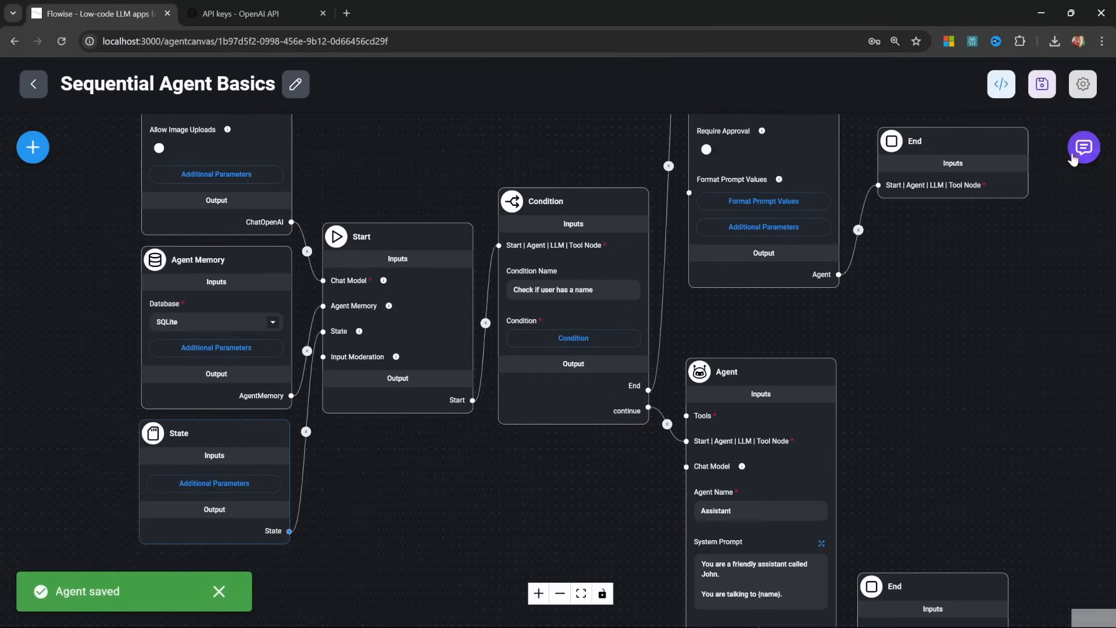
Send "Hello" in the test chat and examine the Name Collection Agent's reply
{"action": "left_click", "coordinate": [1083, 147]}
{"action": "type", "text": "Hello"}
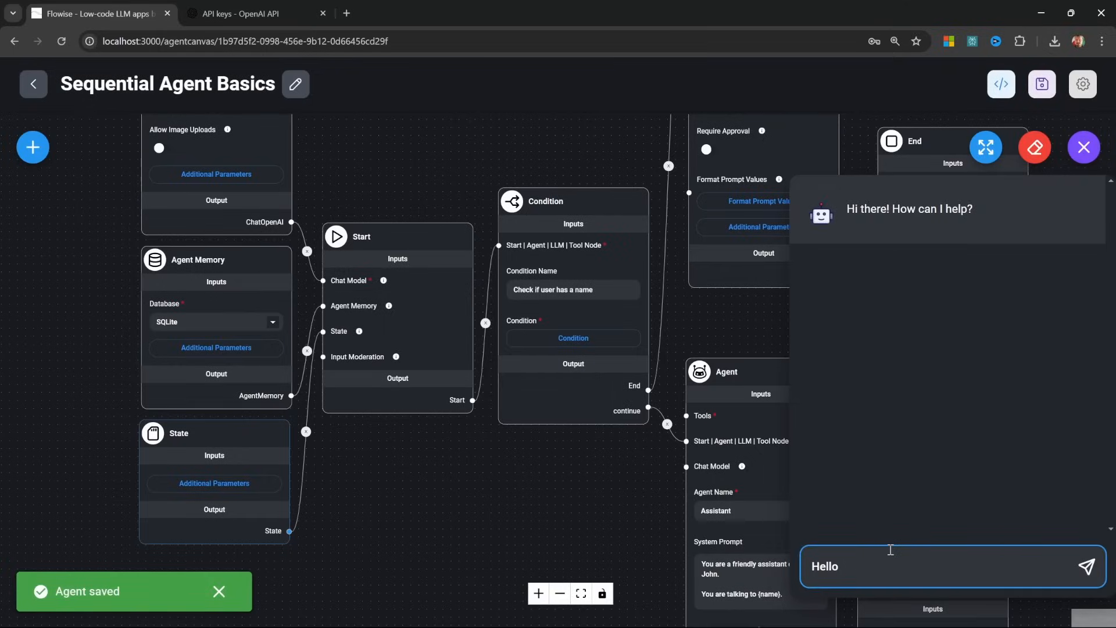
{"action": "key", "text": "Return"}
{"action": "left_click_drag", "start_coordinate": [904, 406], "coordinate": [1034, 413]}
{"action": "left_click", "coordinate": [1034, 413]}
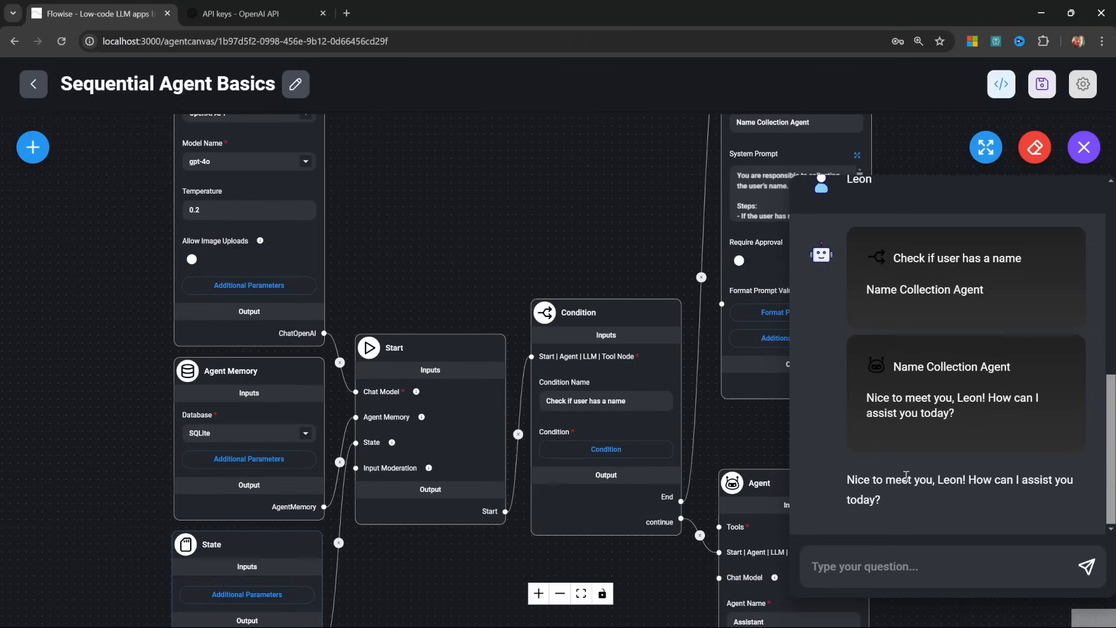
Examine the chat history, comparing the given name with the replies and the agent that handled each message
{"action": "double_click", "coordinate": [942, 479]}
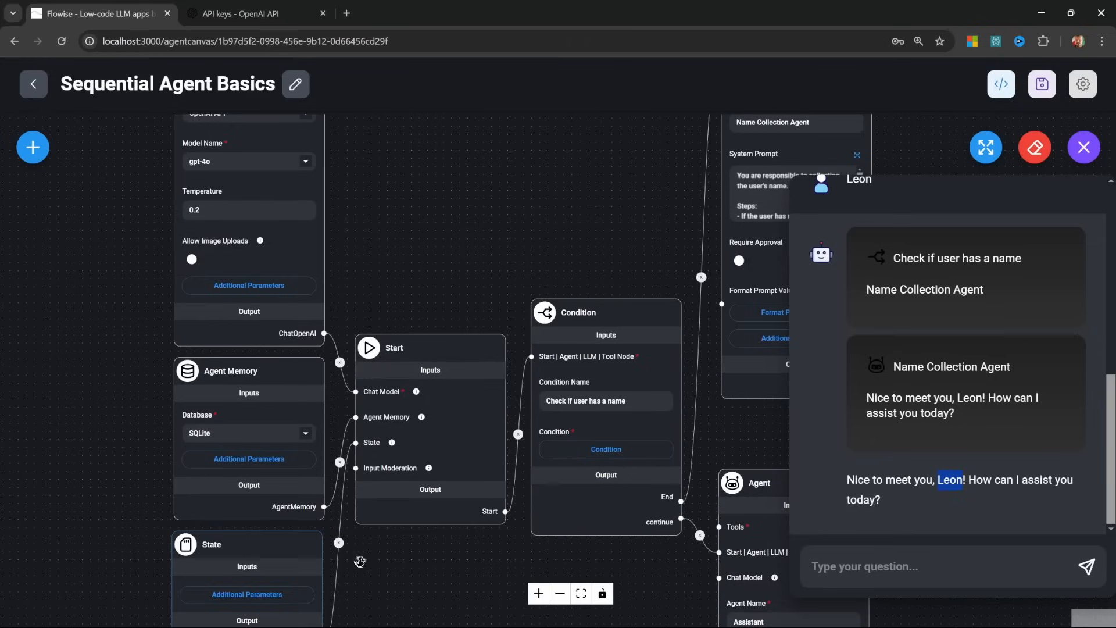
{"action": "mouse_move", "coordinate": [286, 549]}
{"action": "scroll", "coordinate": [947, 466], "scroll_direction": "up", "scroll_amount": 1}
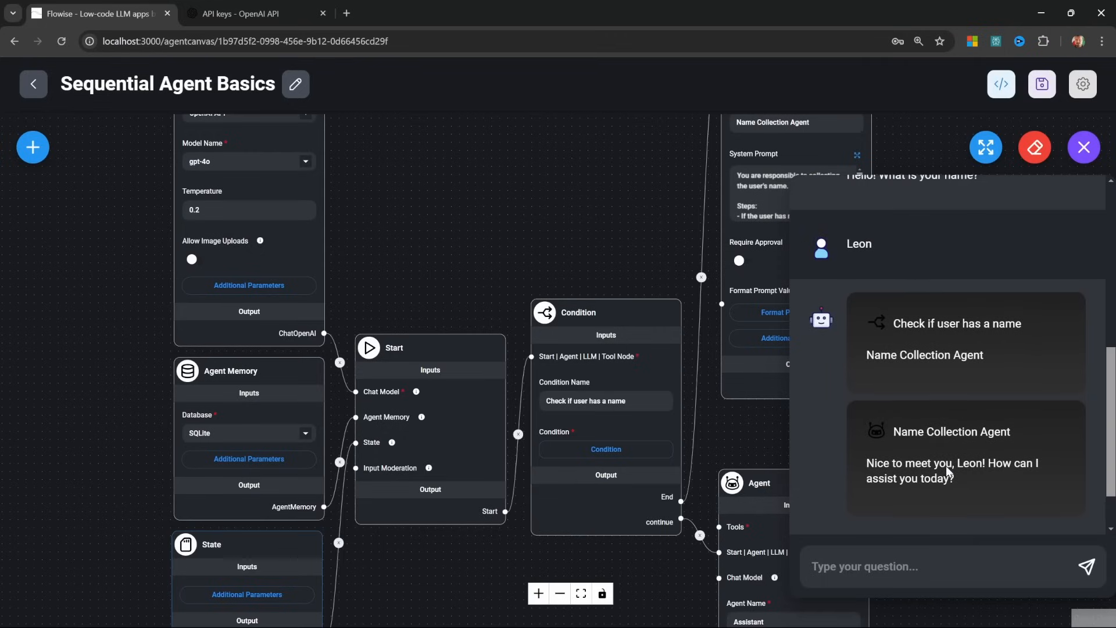
{"action": "left_click", "coordinate": [926, 243]}
{"action": "scroll", "coordinate": [928, 528], "scroll_direction": "down", "scroll_amount": 1}
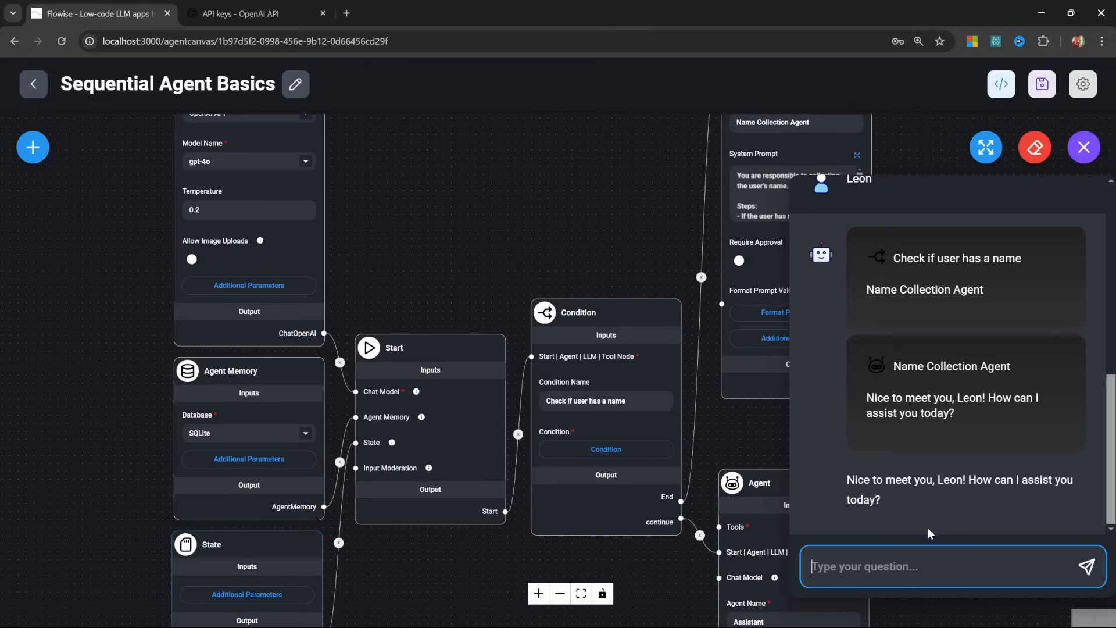
{"action": "left_click", "coordinate": [933, 499]}
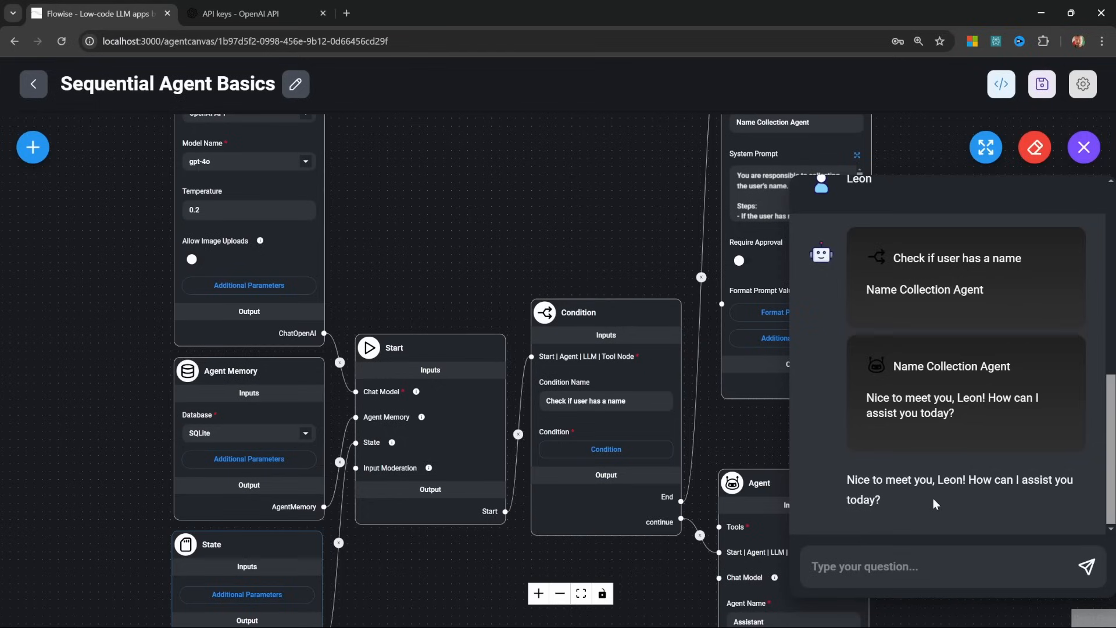
{"action": "scroll", "coordinate": [922, 287], "scroll_direction": "up", "scroll_amount": 2}
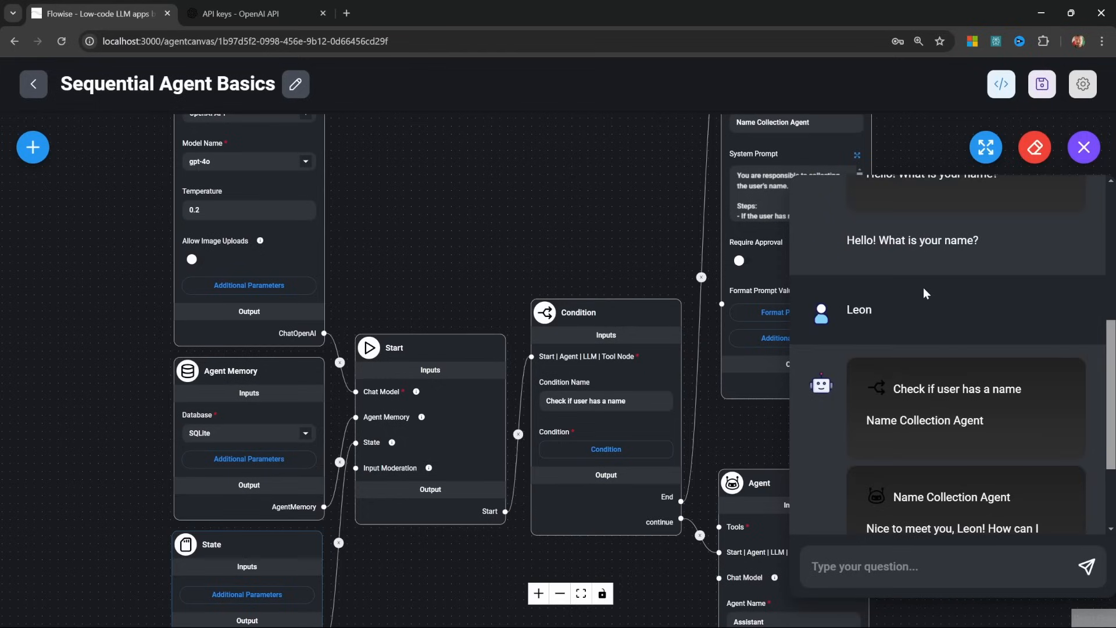
{"action": "left_click_drag", "start_coordinate": [846, 310], "coordinate": [873, 312]}
{"action": "left_click_drag", "start_coordinate": [873, 311], "coordinate": [847, 309]}
Send a full sentence stating the user's first name in the chat, check the name within the sent message, and close the chat
{"action": "left_click", "coordinate": [867, 574]}
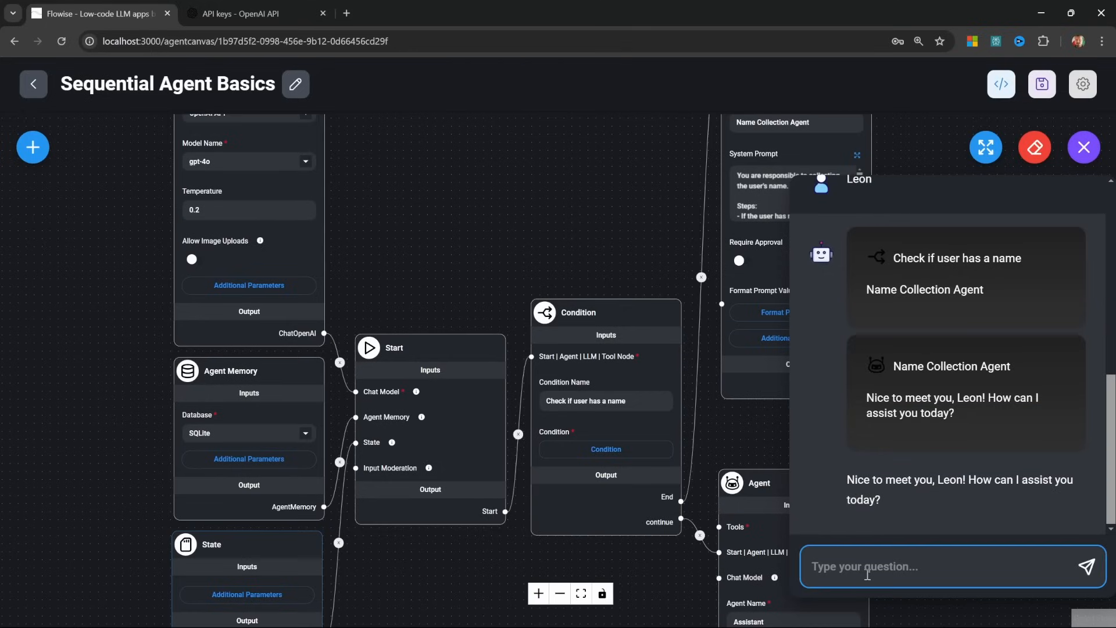
{"action": "type", "text": "My name is Leon"}
{"action": "key", "text": "Return"}
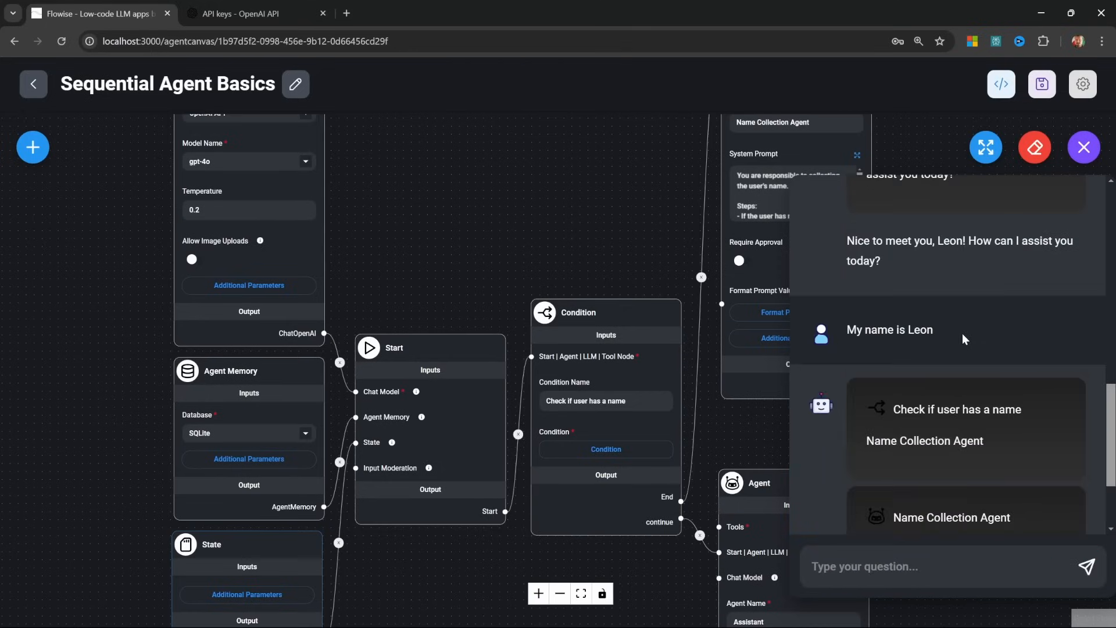
{"action": "left_click_drag", "start_coordinate": [845, 329], "coordinate": [948, 336]}
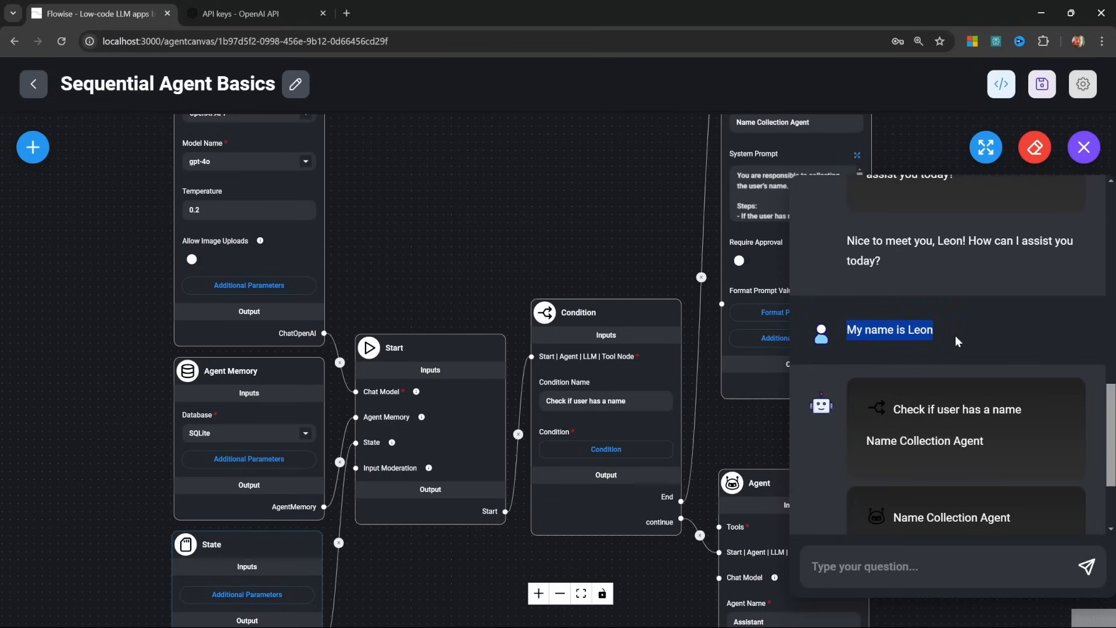
{"action": "double_click", "coordinate": [954, 336]}
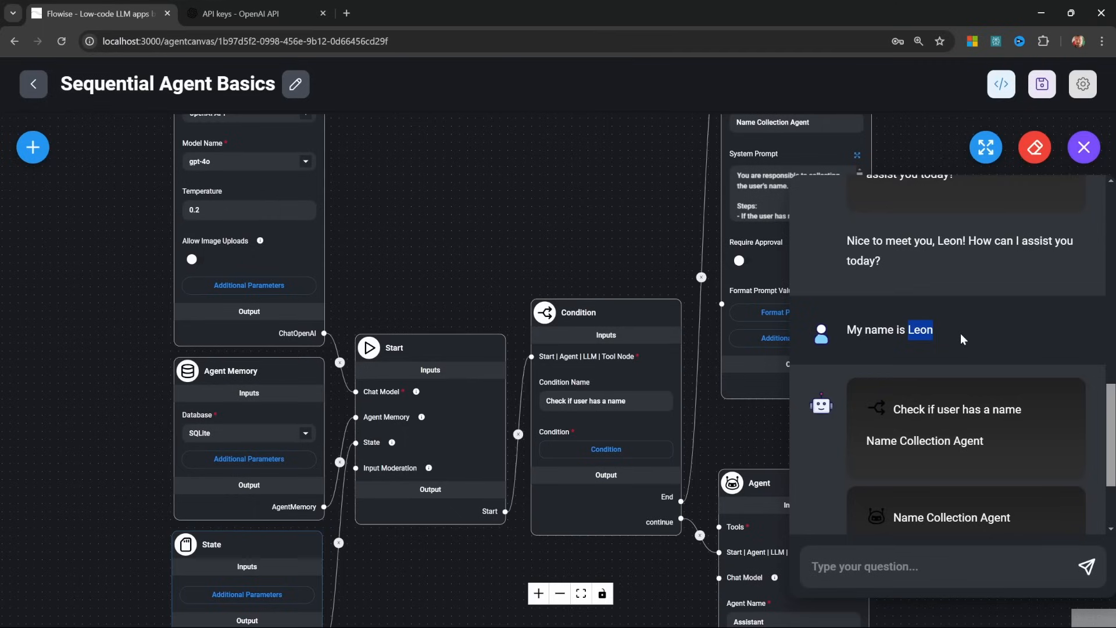
{"action": "double_click", "coordinate": [914, 334]}
{"action": "double_click", "coordinate": [923, 329]}
{"action": "left_click", "coordinate": [573, 277]}
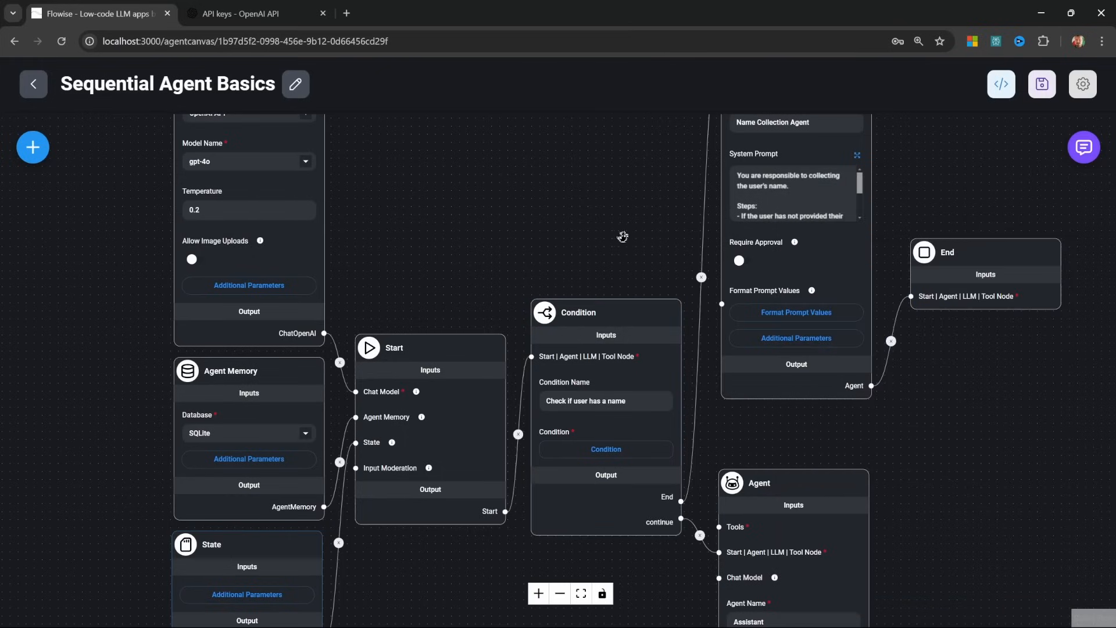
Add an LLM Node to the empty canvas area above the existing nodes, between ChatOpenAI and the Name Collection Agent
{"action": "left_click_drag", "start_coordinate": [622, 237], "coordinate": [370, 298]}
{"action": "left_click", "coordinate": [32, 147]}
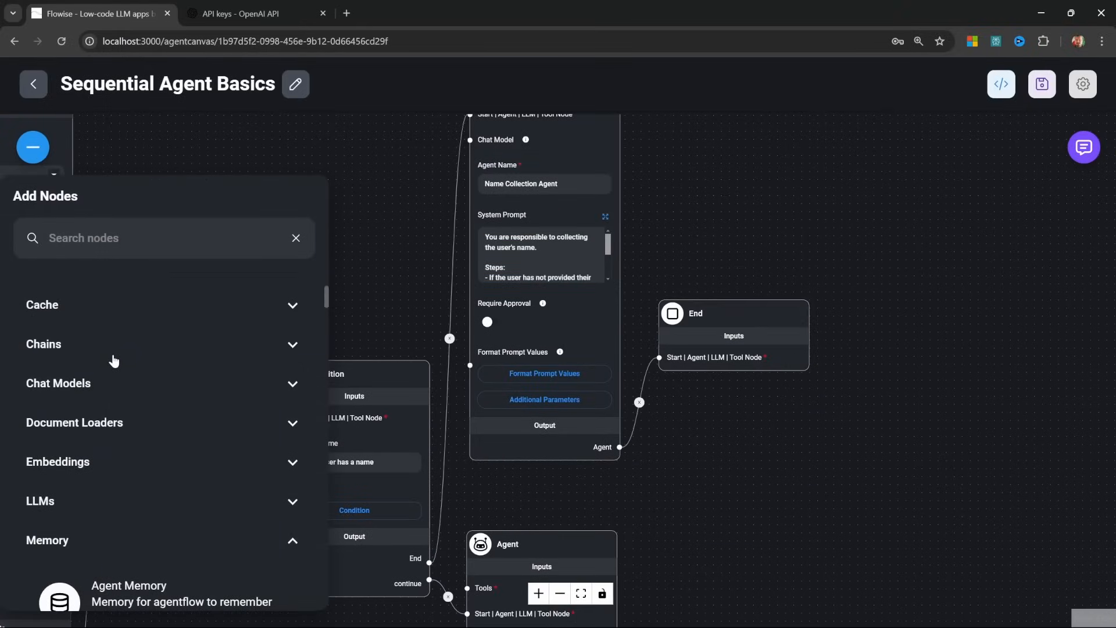
{"action": "scroll", "coordinate": [113, 361], "scroll_direction": "down", "scroll_amount": 15}
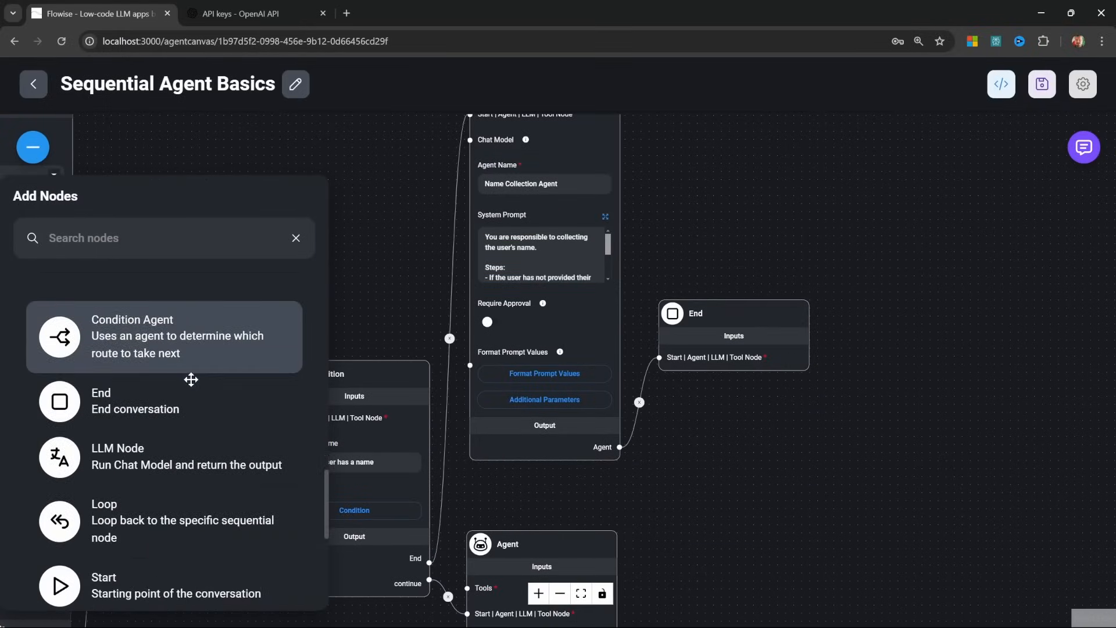
{"action": "scroll", "coordinate": [190, 379], "scroll_direction": "down", "scroll_amount": 3}
{"action": "scroll", "coordinate": [191, 379], "scroll_direction": "up", "scroll_amount": 2}
{"action": "left_click_drag", "start_coordinate": [190, 381], "coordinate": [386, 208]}
{"action": "left_click_drag", "start_coordinate": [528, 339], "coordinate": [529, 274]}
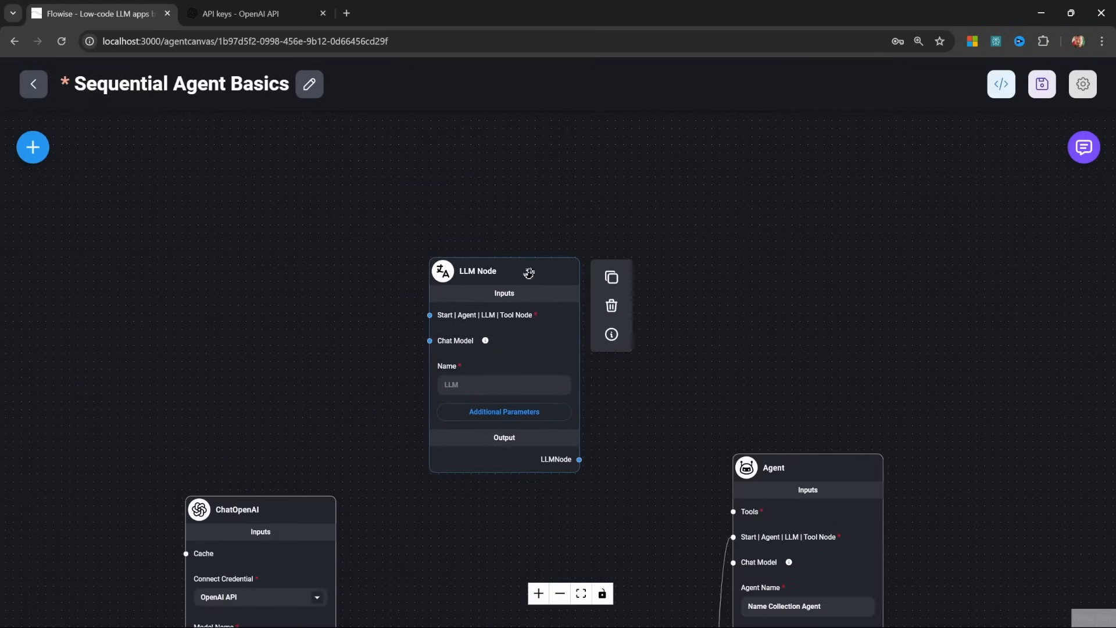
{"action": "scroll", "coordinate": [528, 301], "scroll_direction": "up", "scroll_amount": 2}
{"action": "scroll", "coordinate": [545, 384], "scroll_direction": "up", "scroll_amount": 2}
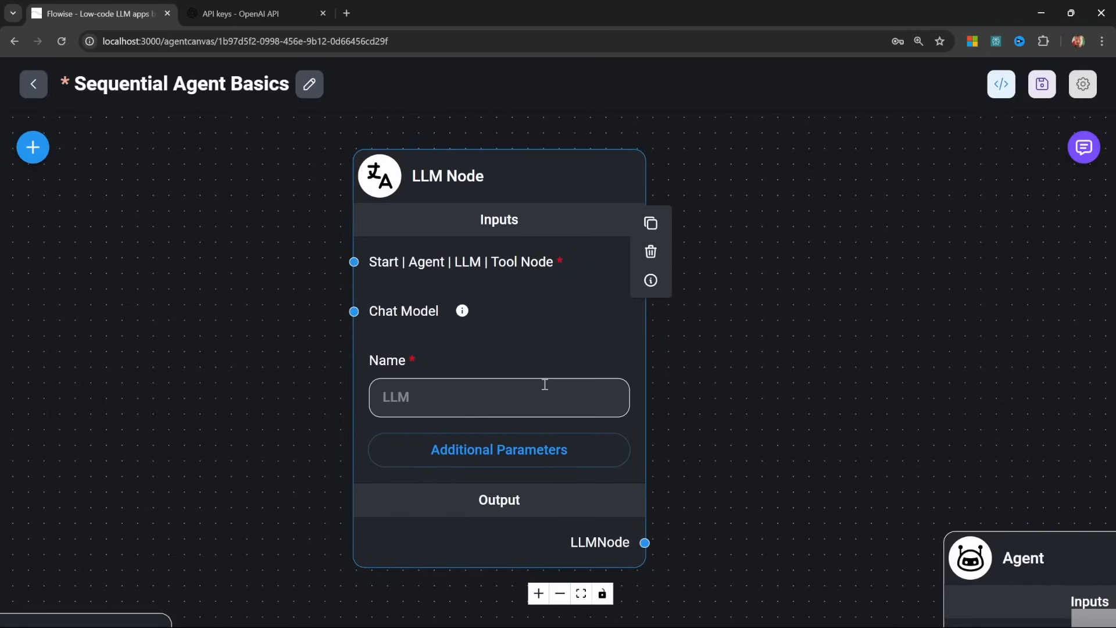
{"action": "left_click", "coordinate": [462, 191]}
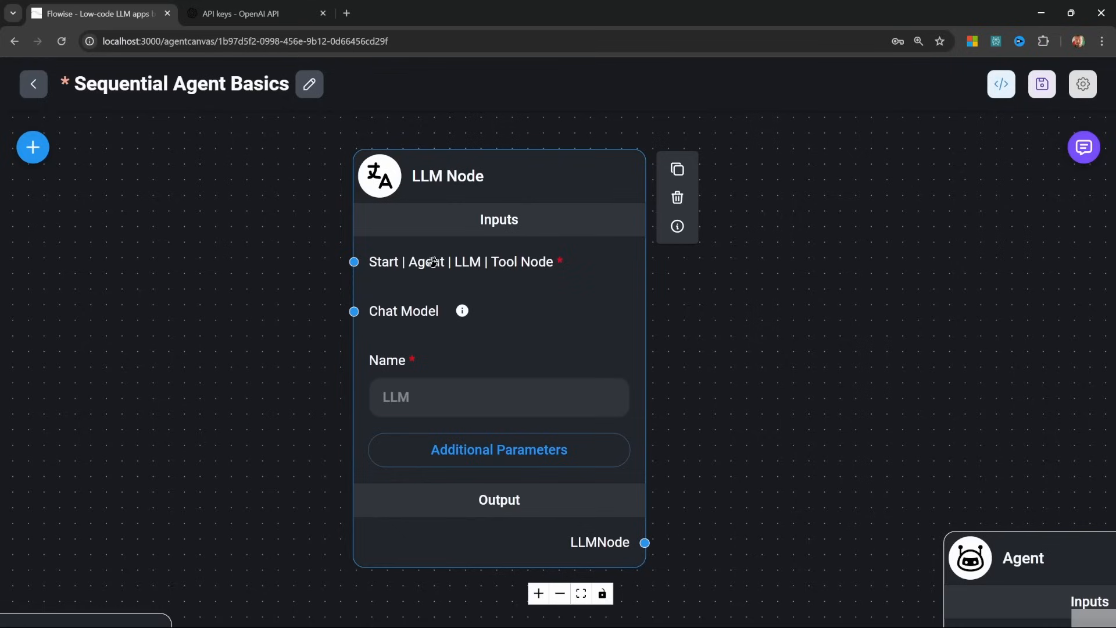
Name the LLM Node "Name Collector" and write a system prompt to identify and extract a human name from the user's message, responding only with the name
{"action": "left_click", "coordinate": [478, 400]}
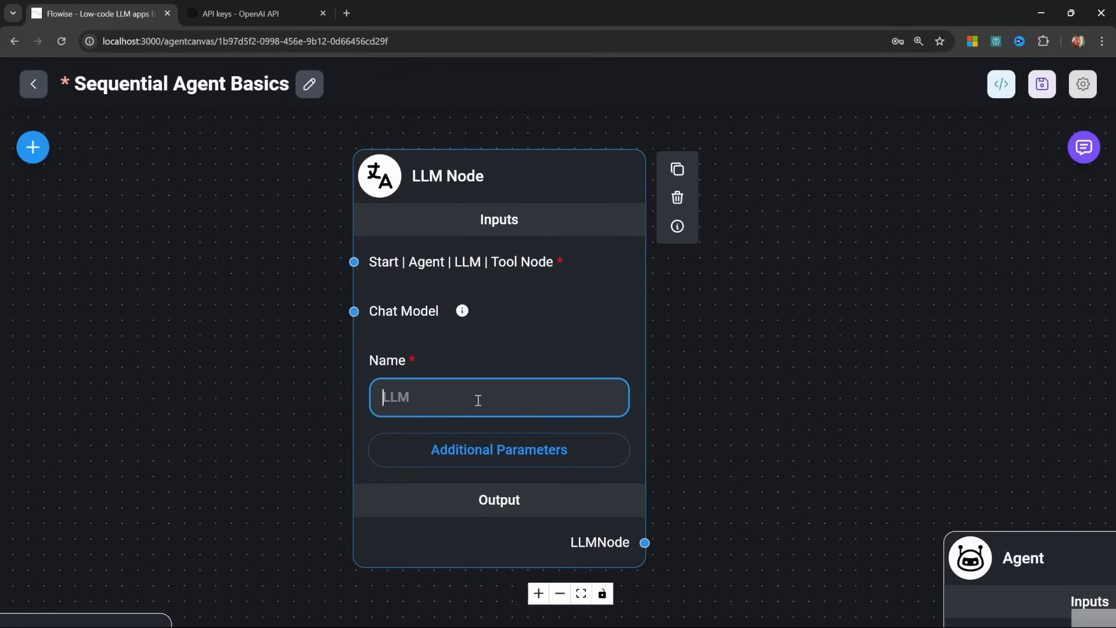
{"action": "type", "text": "Name Collector"}
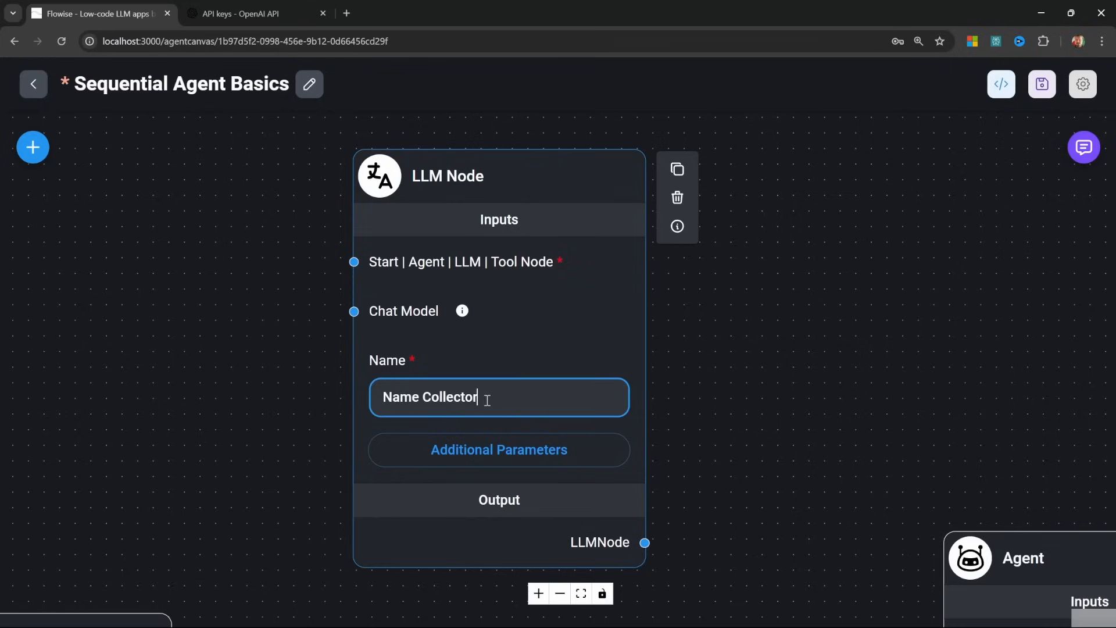
{"action": "left_click", "coordinate": [520, 449]}
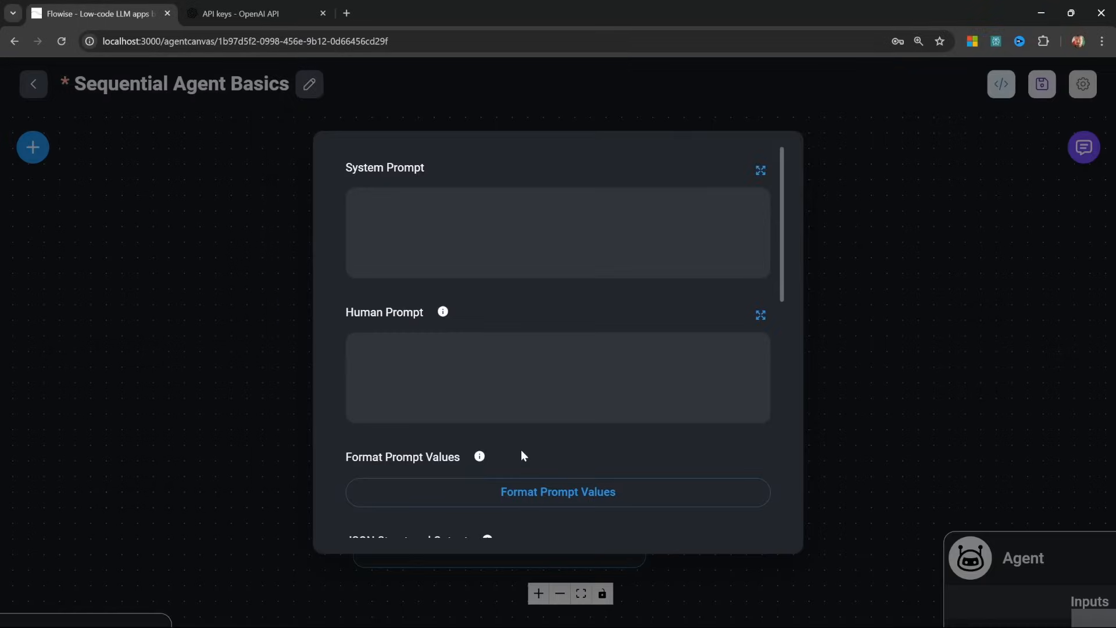
{"action": "left_click", "coordinate": [584, 243]}
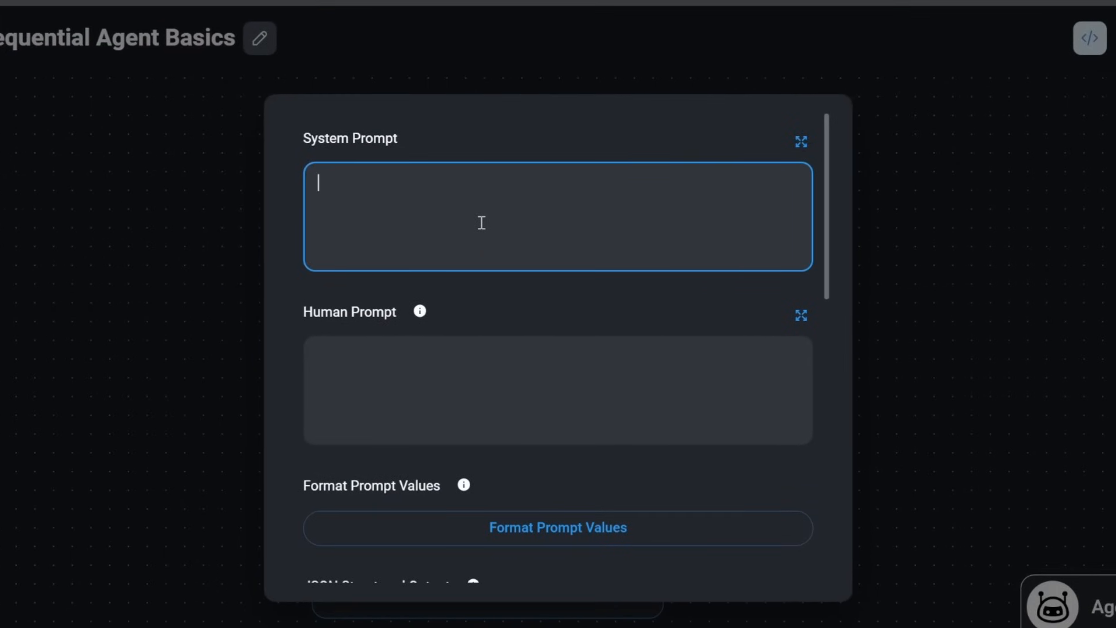
{"action": "type", "text": "Your job is to identify and extract a human name from the user's message."}
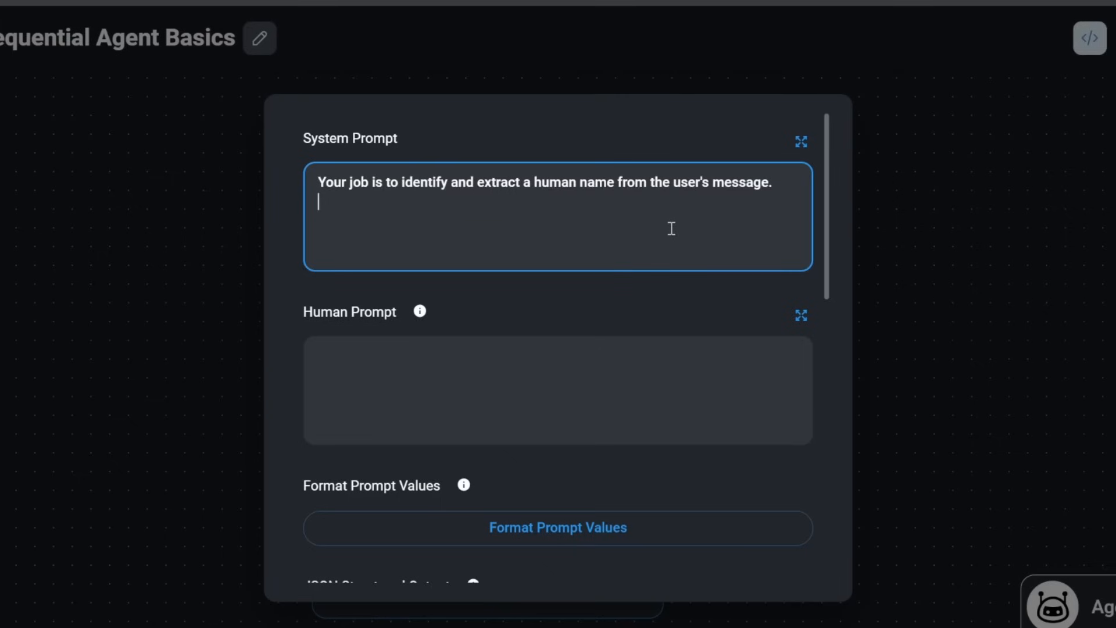
{"action": "type", "text": "Only respond with the name."}
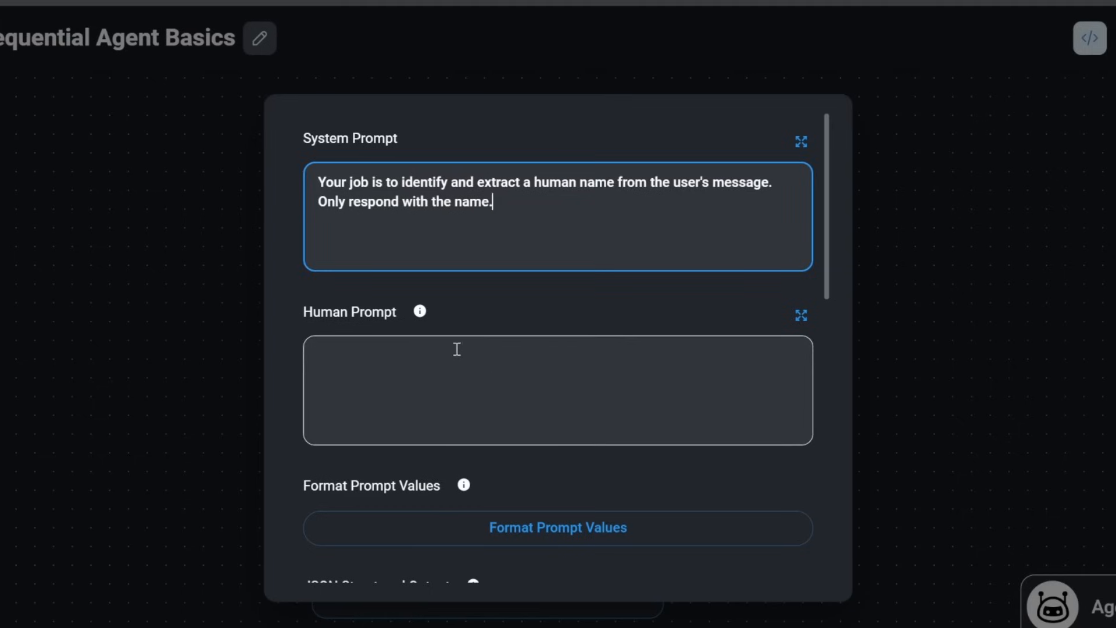
{"action": "scroll", "coordinate": [523, 374], "scroll_direction": "down", "scroll_amount": 3}
{"action": "scroll", "coordinate": [523, 374], "scroll_direction": "up", "scroll_amount": 3}
Append a "User Message:" heading to the system prompt after a blank line, with the {question} variable on the line below it
{"action": "key", "text": "Return"}
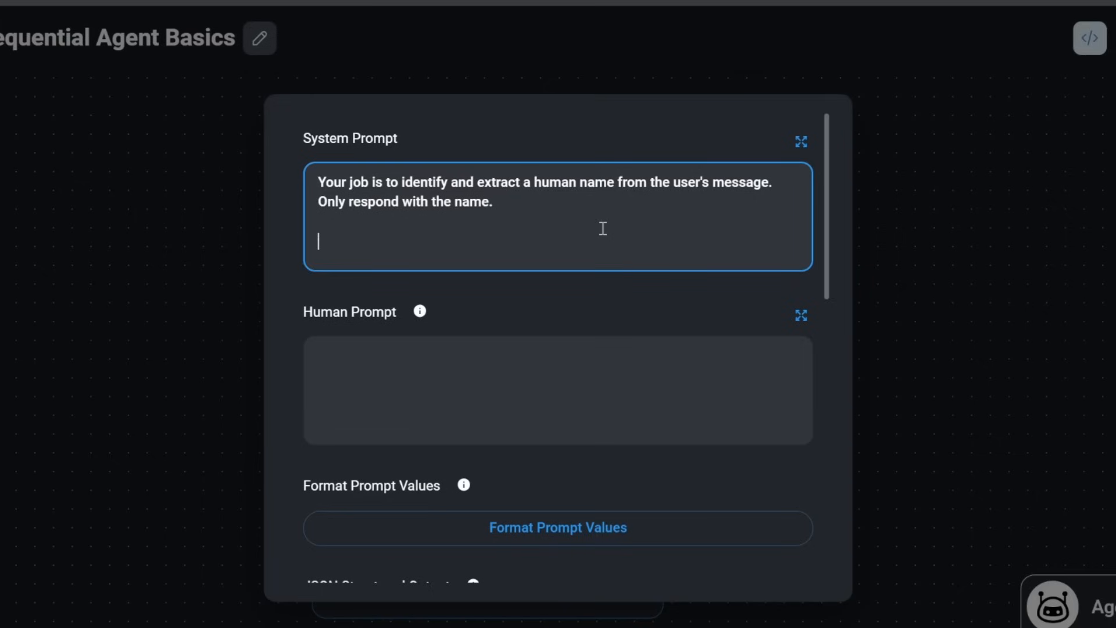
{"action": "type", "text": "User Message"}
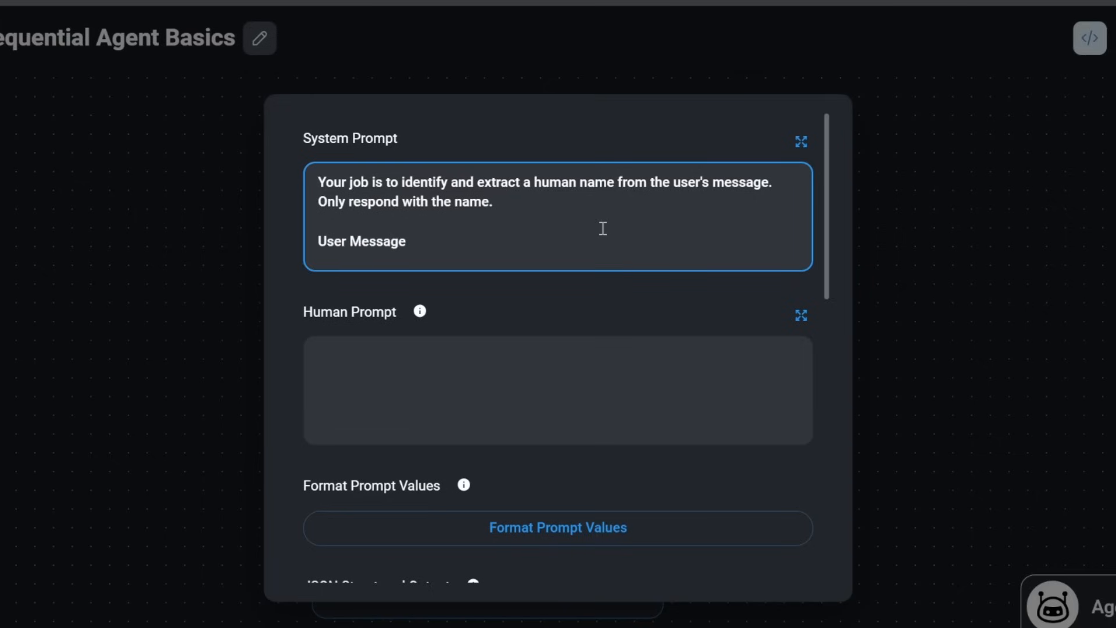
{"action": "type", "text": ":"}
{"action": "key", "text": "Return"}
{"action": "type", "text": "{}"}
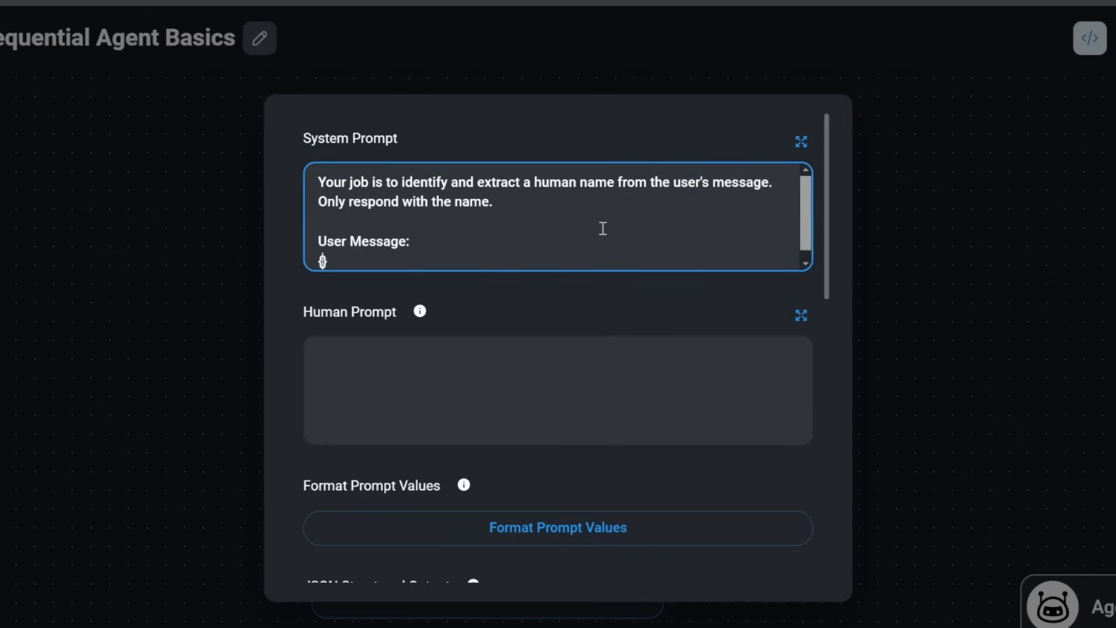
{"action": "type", "text": "question"}
{"action": "left_click", "coordinate": [553, 280]}
{"action": "left_click", "coordinate": [553, 261]}
Map the question variable to {{question}} in the node's Format Prompt Values and close that dialog
{"action": "scroll", "coordinate": [554, 297], "scroll_direction": "down", "scroll_amount": 2}
{"action": "left_click", "coordinate": [551, 453]}
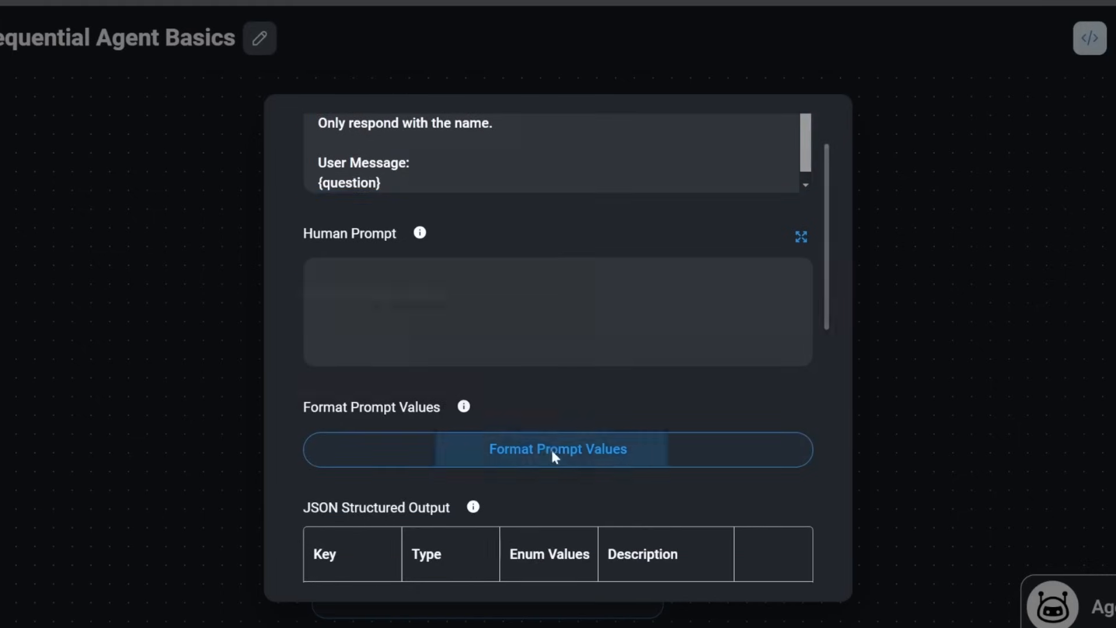
{"action": "left_click", "coordinate": [451, 370]}
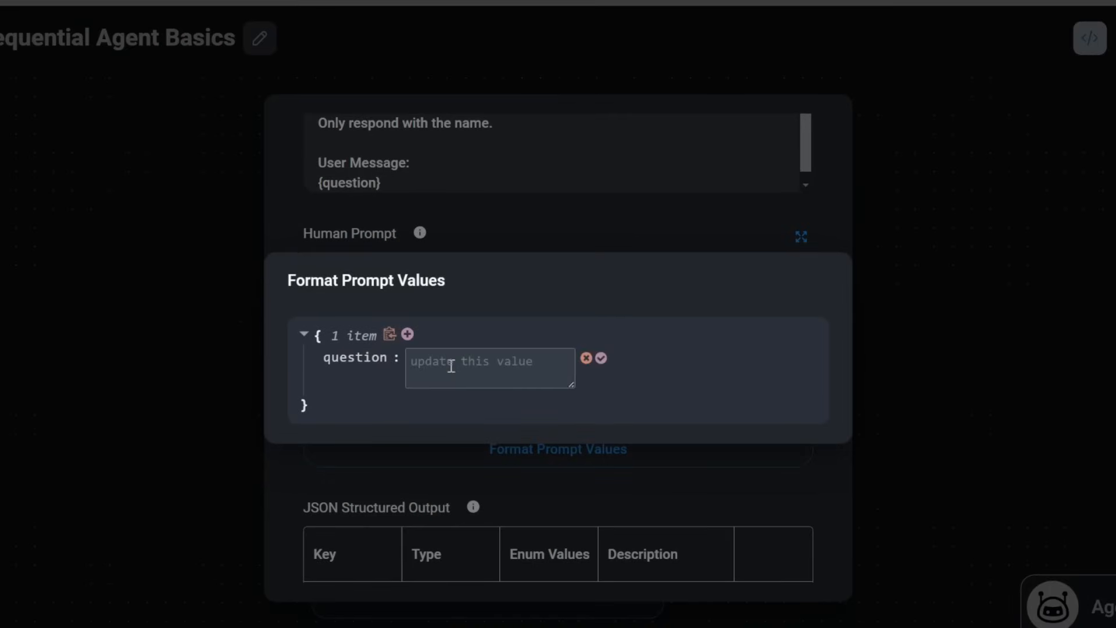
{"action": "left_click", "coordinate": [456, 259]}
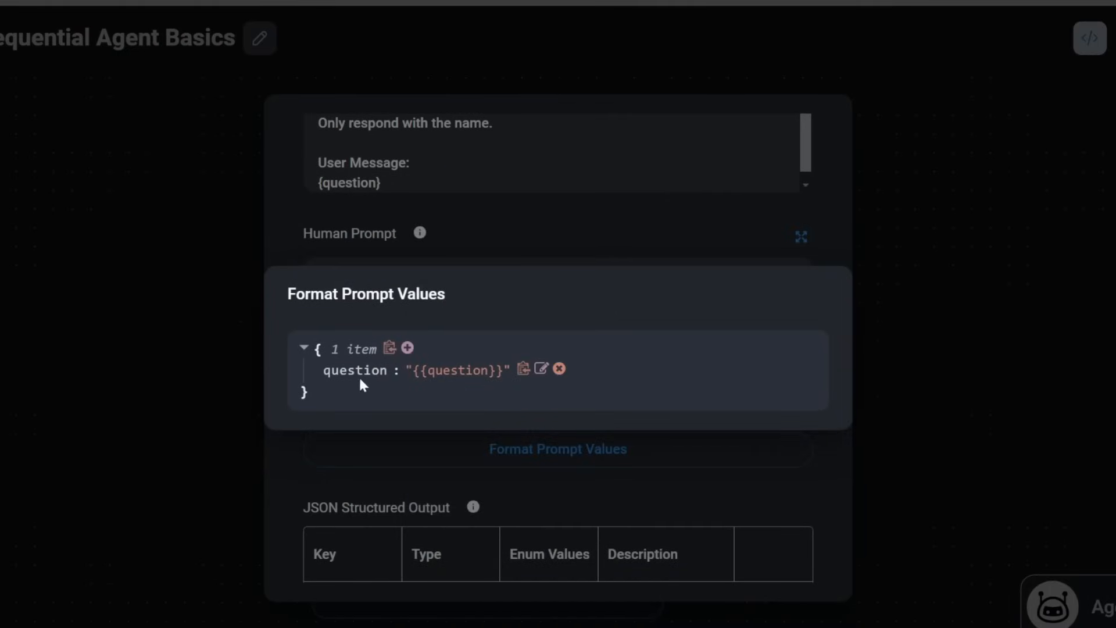
{"action": "left_click", "coordinate": [456, 465]}
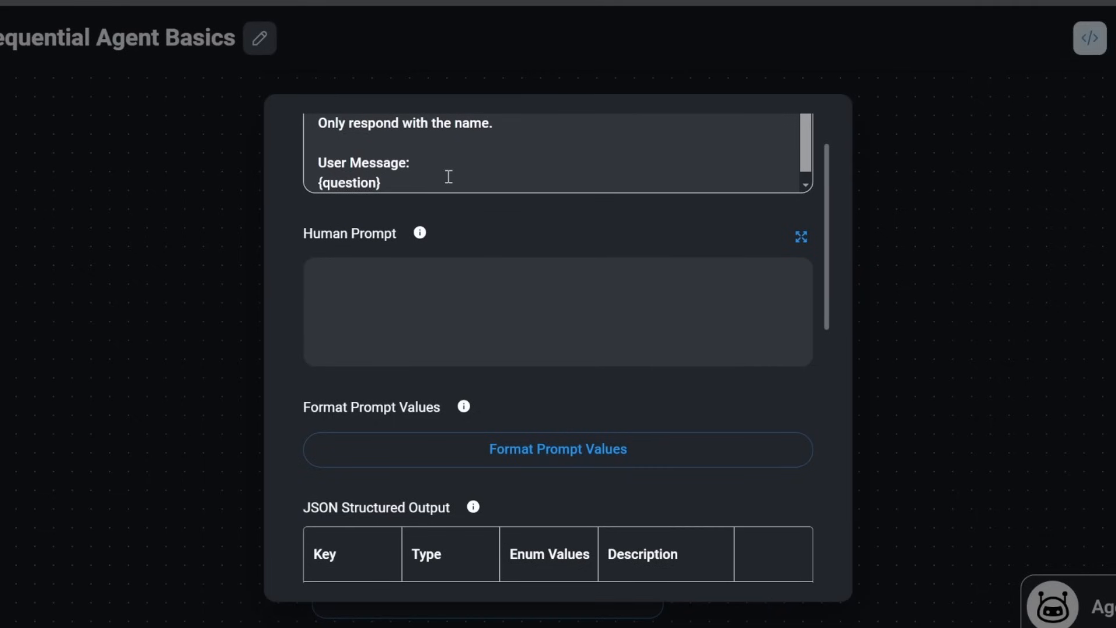
Add a JSON Structured Output item with the key "name", type String and a description starting "The name of the"
{"action": "scroll", "coordinate": [449, 176], "scroll_direction": "up", "scroll_amount": 2}
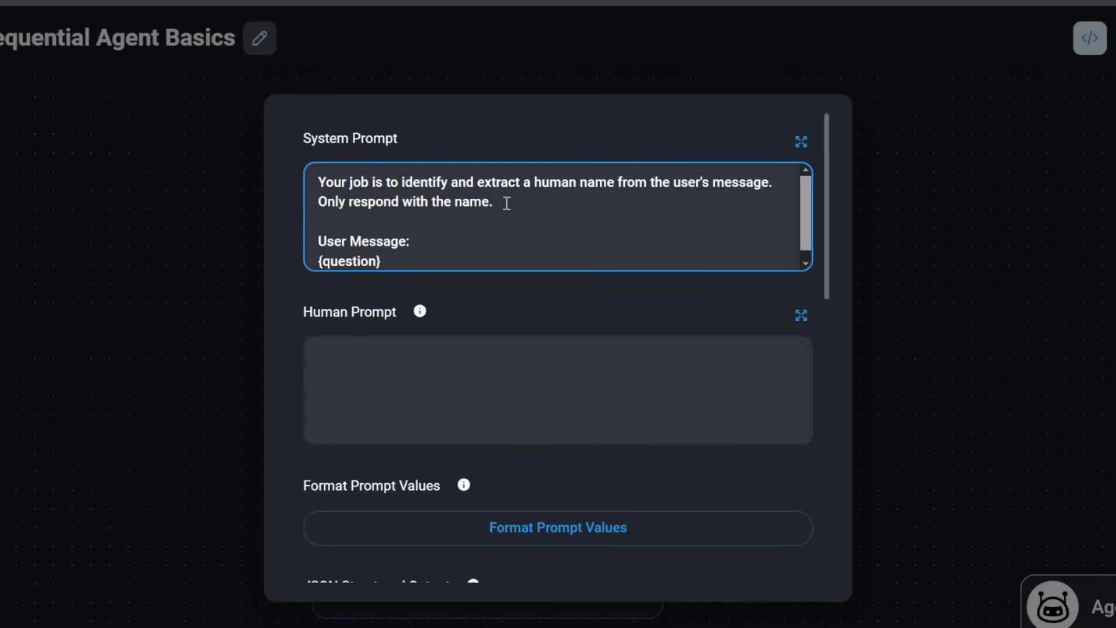
{"action": "left_click_drag", "start_coordinate": [506, 203], "coordinate": [265, 181]}
{"action": "scroll", "coordinate": [302, 195], "scroll_direction": "down", "scroll_amount": 5}
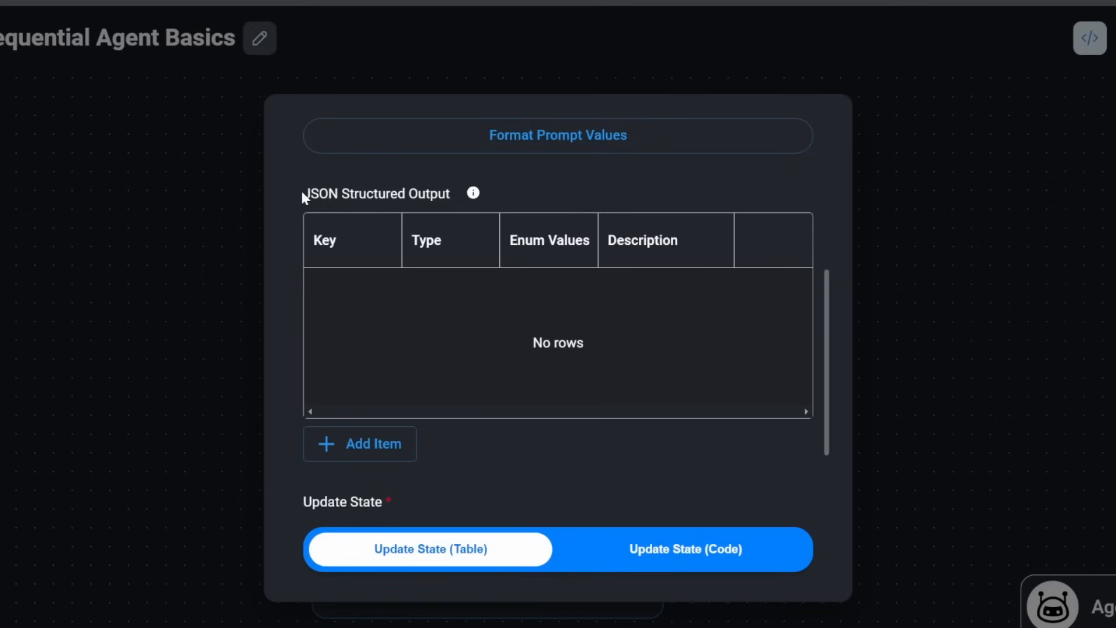
{"action": "left_click_drag", "start_coordinate": [302, 196], "coordinate": [437, 200]}
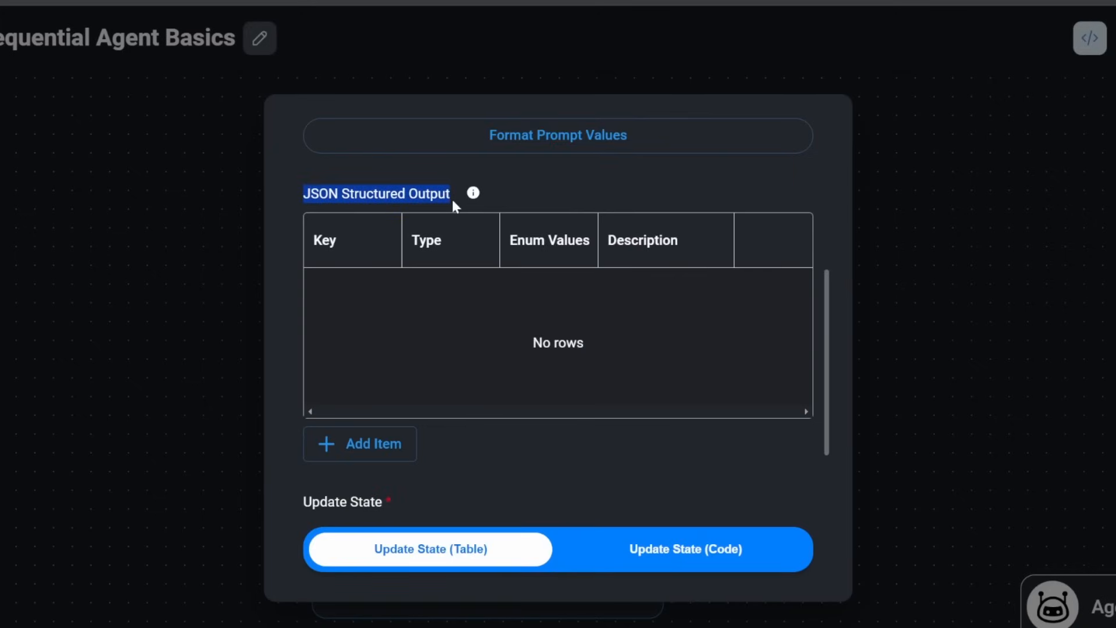
{"action": "left_click", "coordinate": [442, 278]}
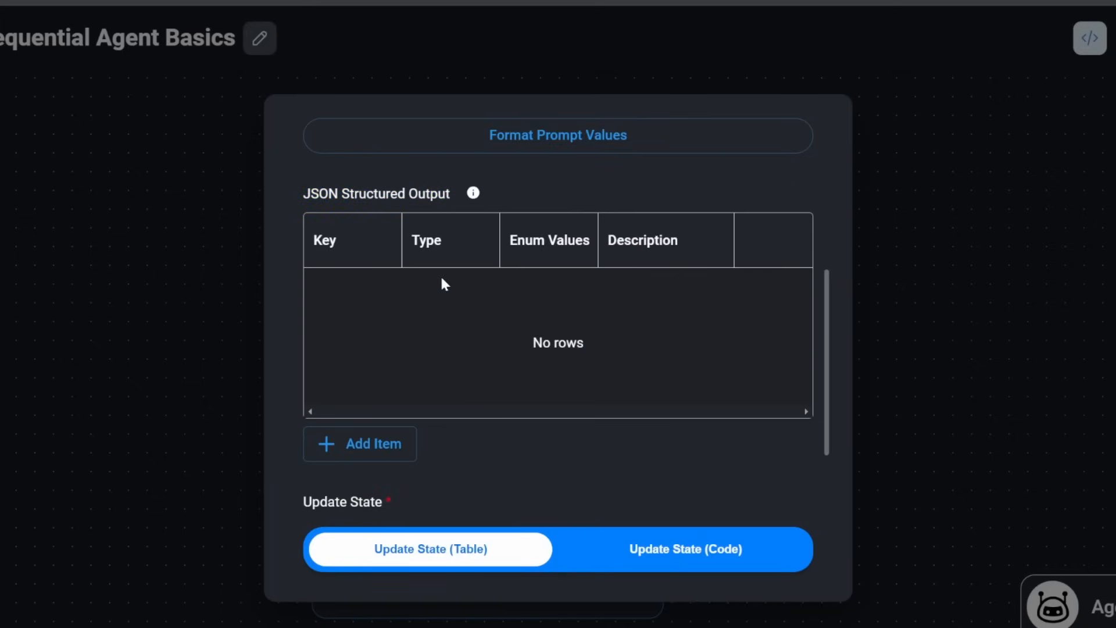
{"action": "left_click", "coordinate": [368, 443]}
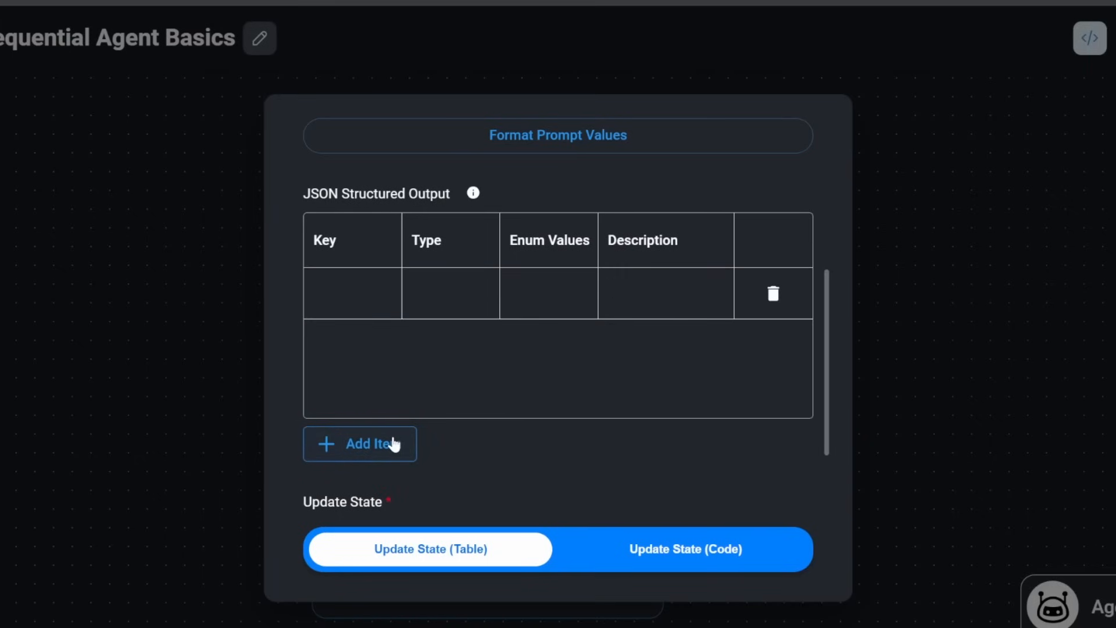
{"action": "left_click", "coordinate": [350, 295]}
{"action": "type", "text": "name"}
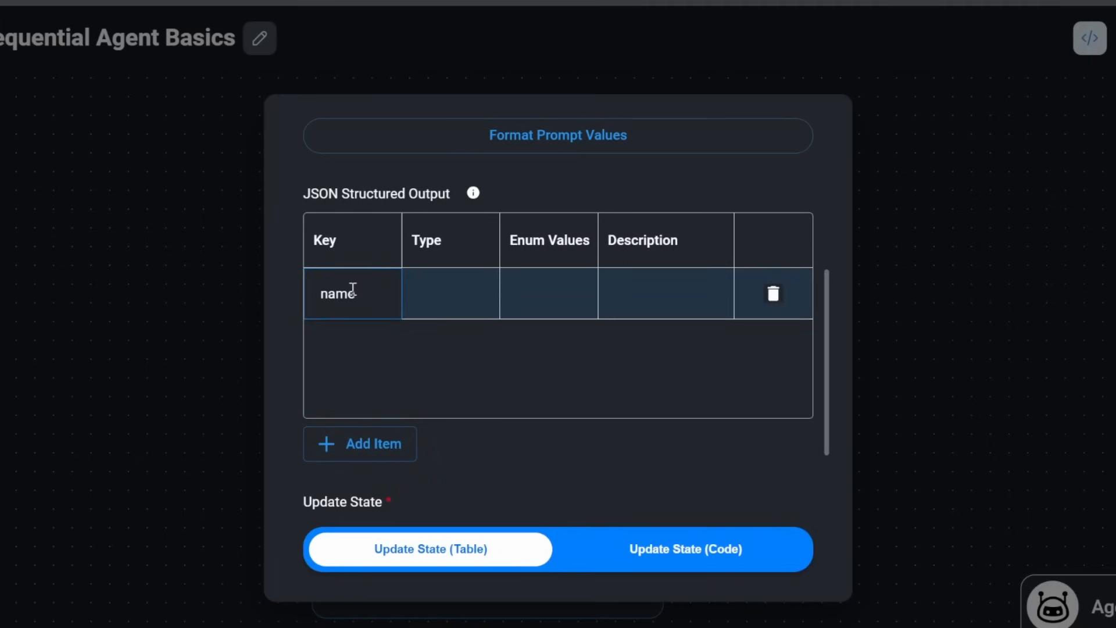
{"action": "left_click", "coordinate": [416, 286]}
{"action": "left_click", "coordinate": [440, 347]}
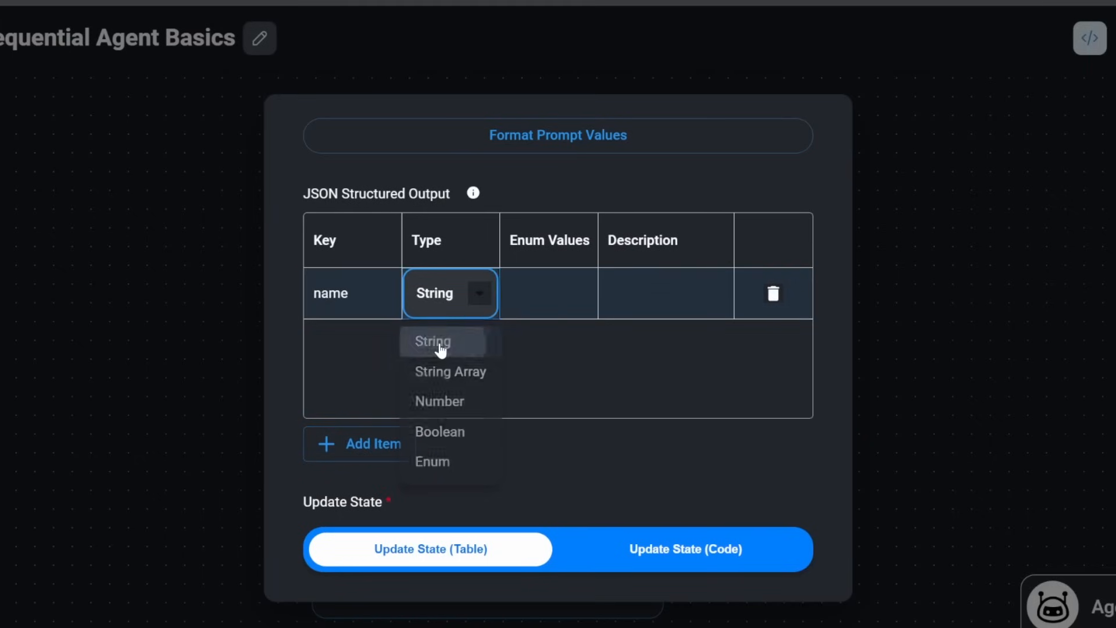
{"action": "left_click", "coordinate": [668, 294]}
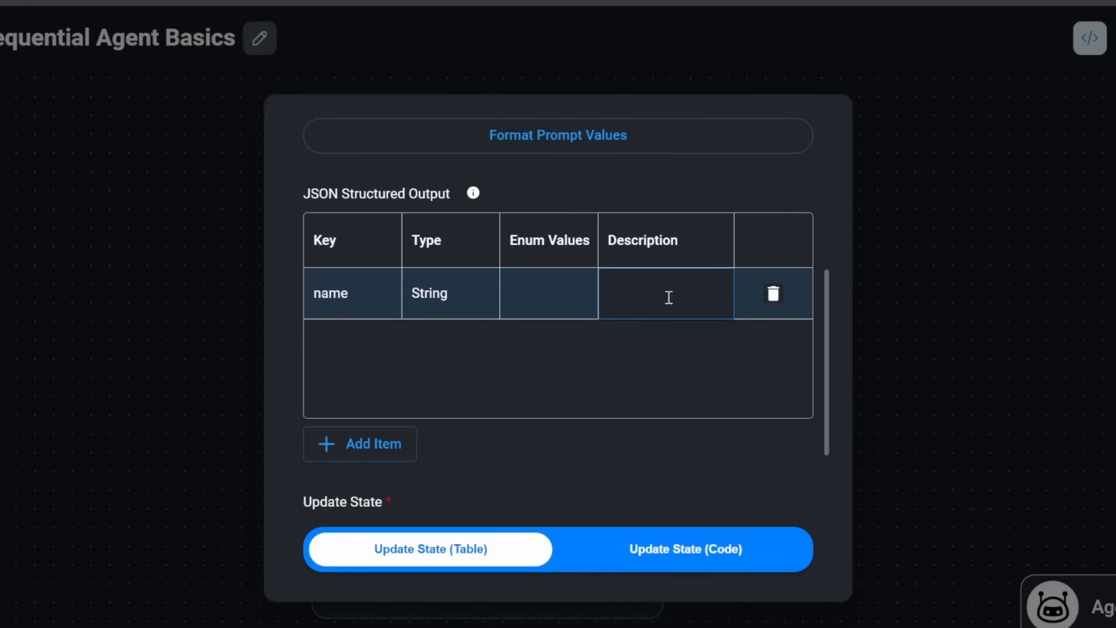
{"action": "key", "text": "ctrl+v"}
{"action": "key", "text": "Return"}
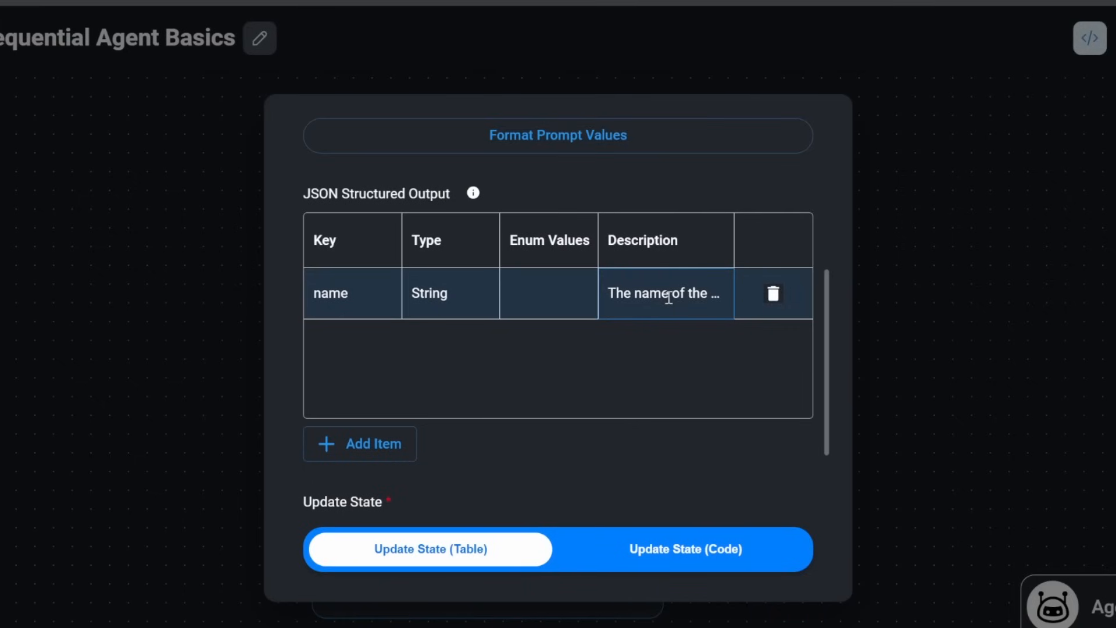
Recheck the system prompt and the structured output, and add an Update State table item with the key name
{"action": "scroll", "coordinate": [545, 372], "scroll_direction": "up", "scroll_amount": 7}
{"action": "left_click", "coordinate": [533, 236]}
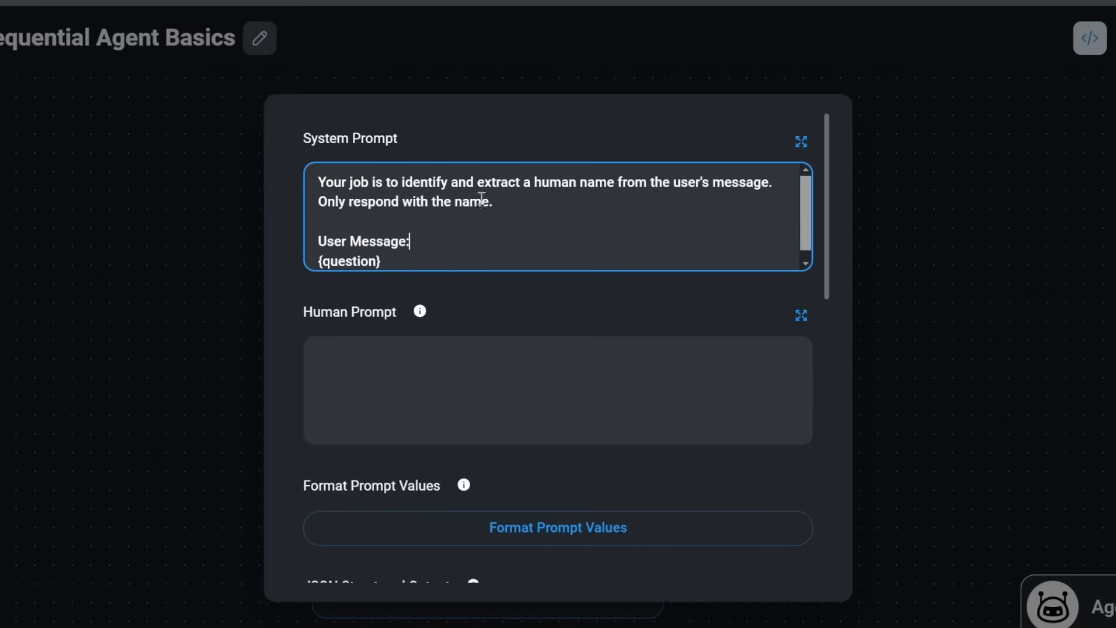
{"action": "scroll", "coordinate": [521, 384], "scroll_direction": "down", "scroll_amount": 7}
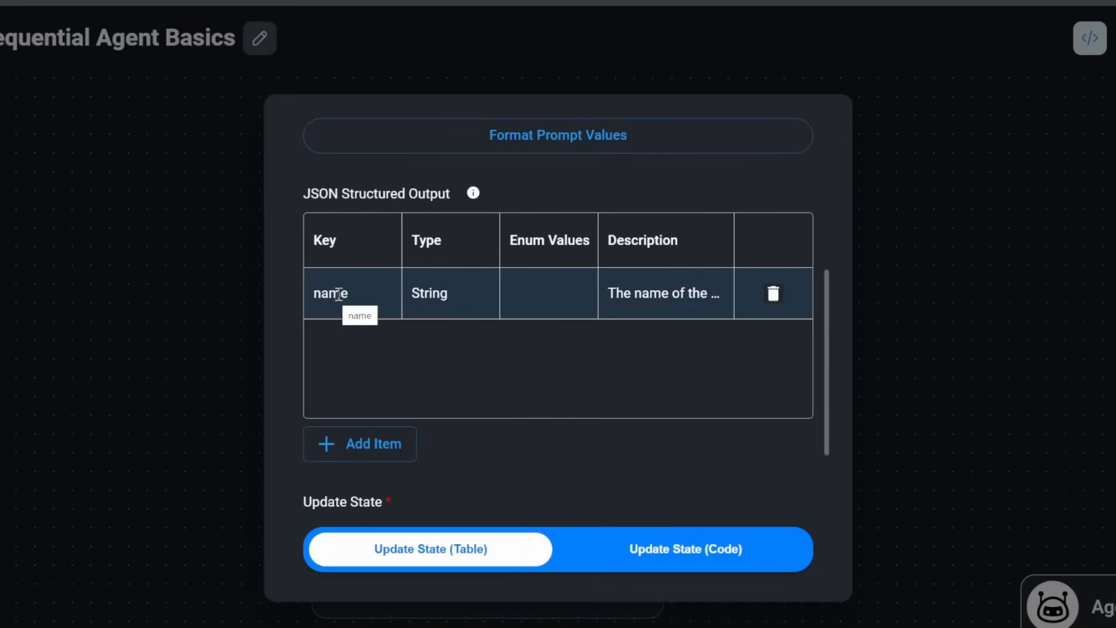
{"action": "scroll", "coordinate": [562, 229], "scroll_direction": "down", "scroll_amount": 5}
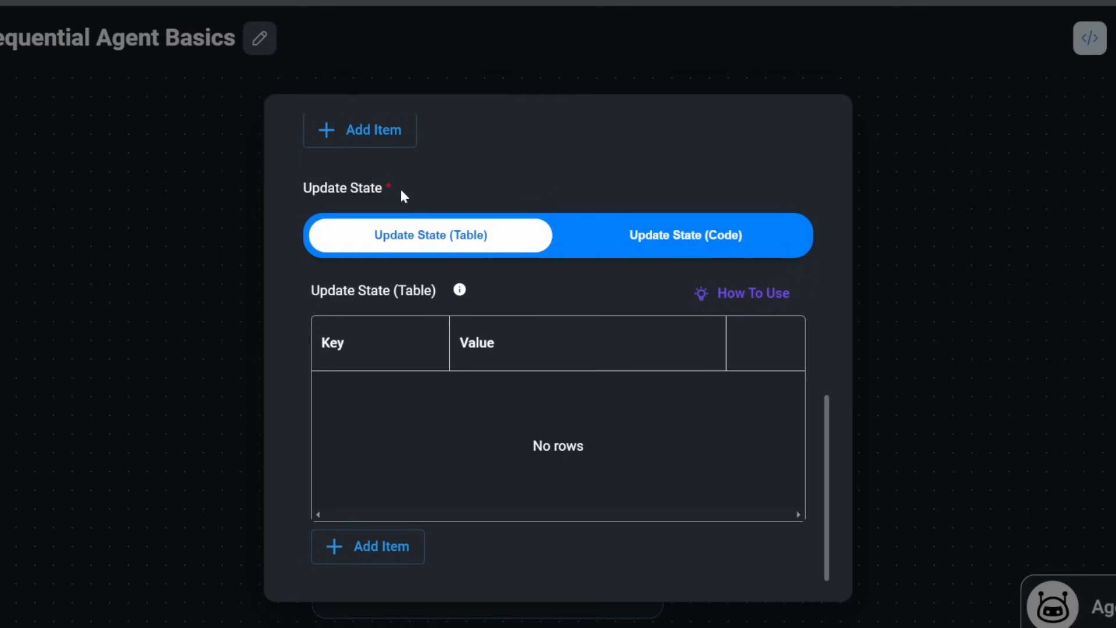
{"action": "scroll", "coordinate": [430, 262], "scroll_direction": "down", "scroll_amount": 1}
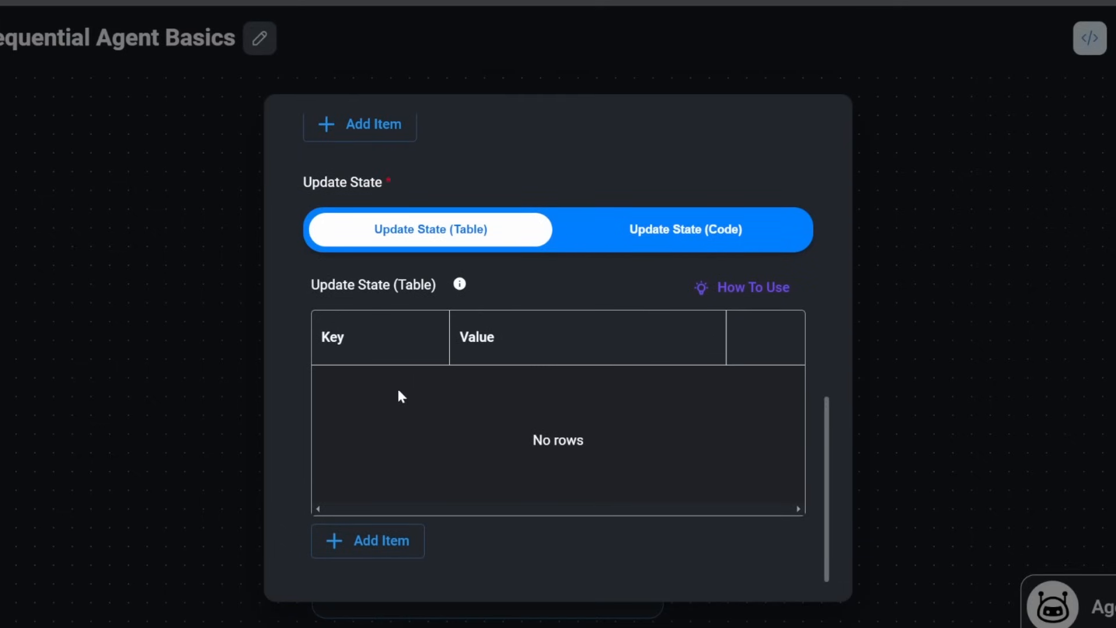
{"action": "left_click", "coordinate": [381, 538]}
{"action": "double_click", "coordinate": [362, 377]}
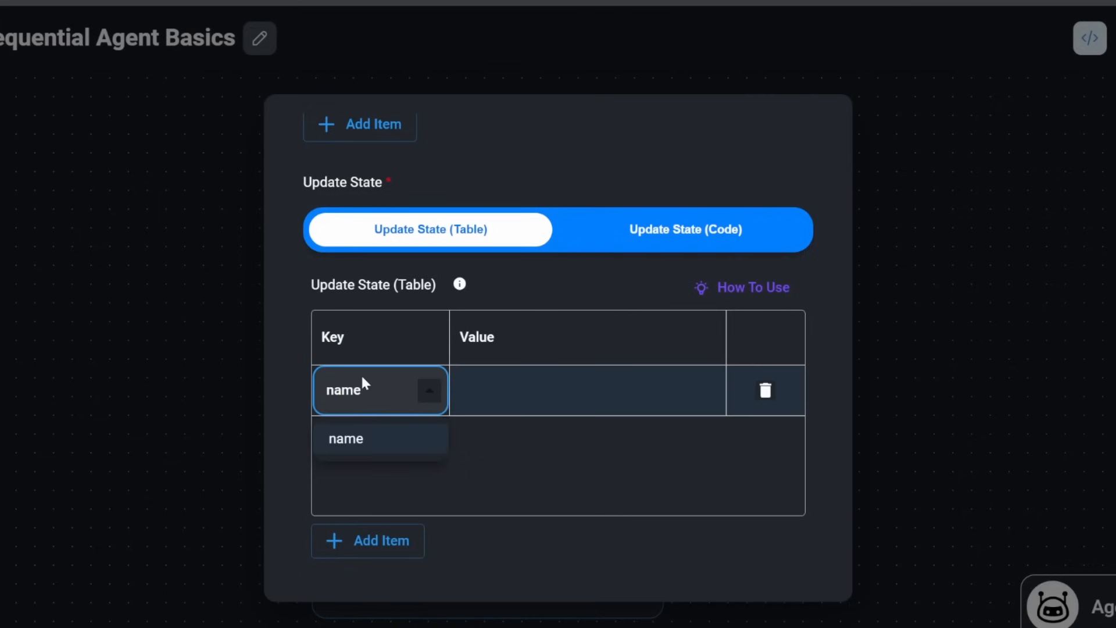
{"action": "left_click", "coordinate": [357, 453]}
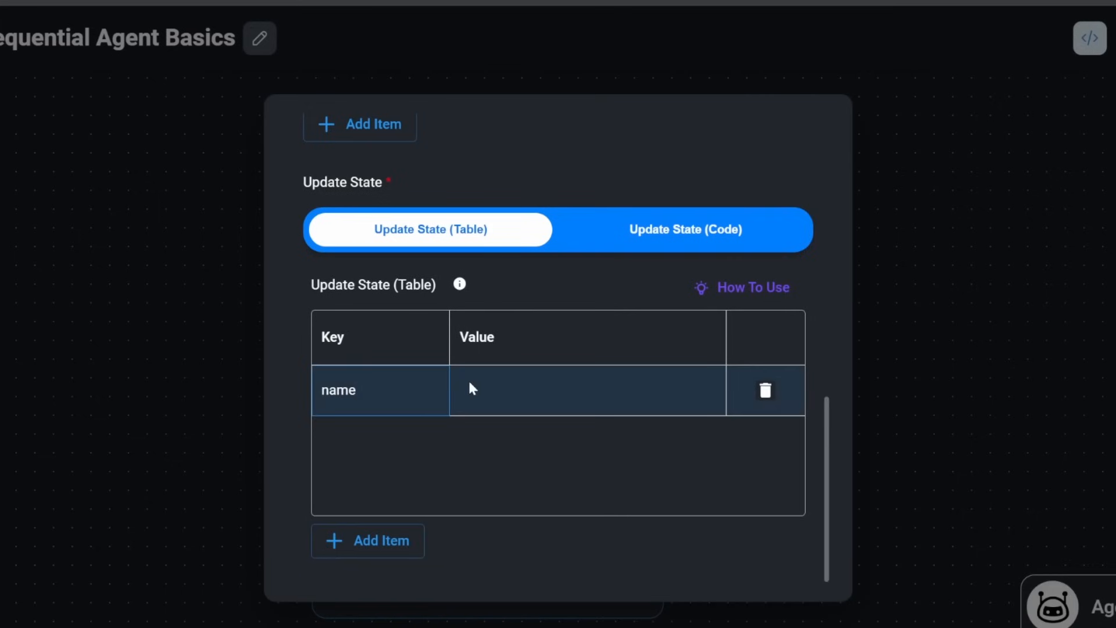
Set the value of the name state item to $flow.output.name, based on the LLM JSON Output Key suggestion
{"action": "left_click", "coordinate": [509, 391]}
{"action": "scroll", "coordinate": [429, 363], "scroll_direction": "up", "scroll_amount": 3}
{"action": "scroll", "coordinate": [428, 363], "scroll_direction": "up", "scroll_amount": 3}
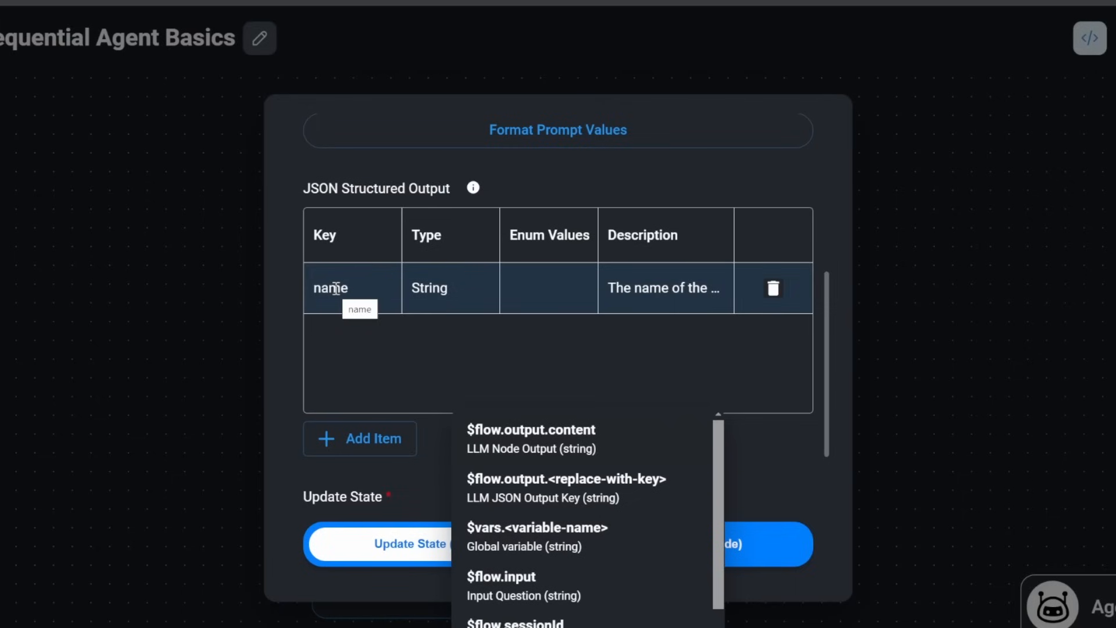
{"action": "scroll", "coordinate": [381, 335], "scroll_direction": "down", "scroll_amount": 4}
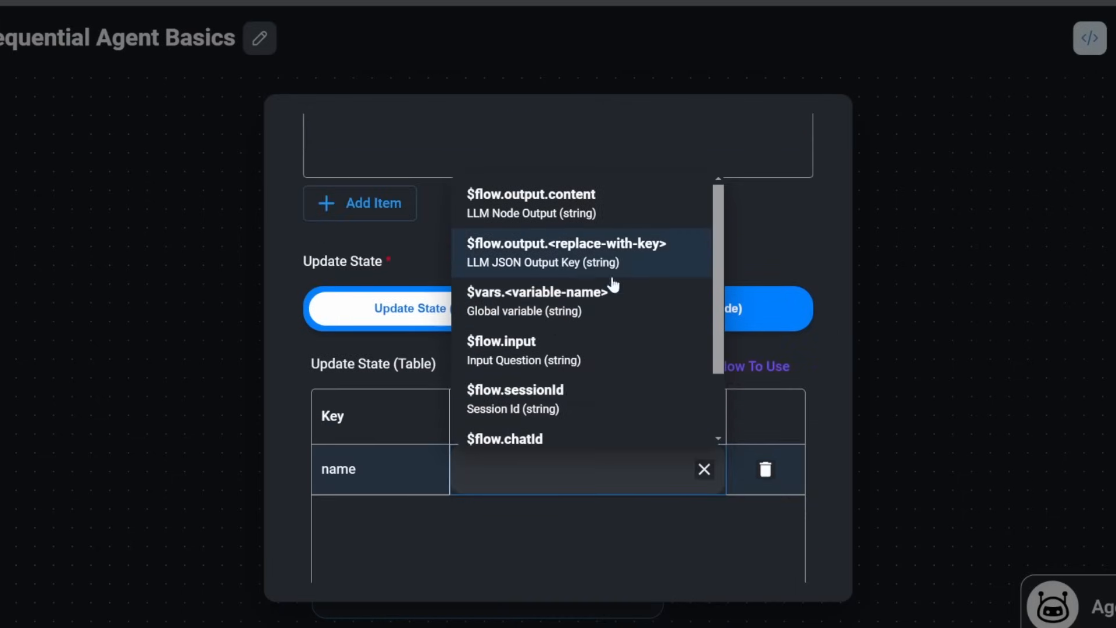
{"action": "left_click", "coordinate": [519, 261]}
{"action": "key", "text": "BackSpace"}
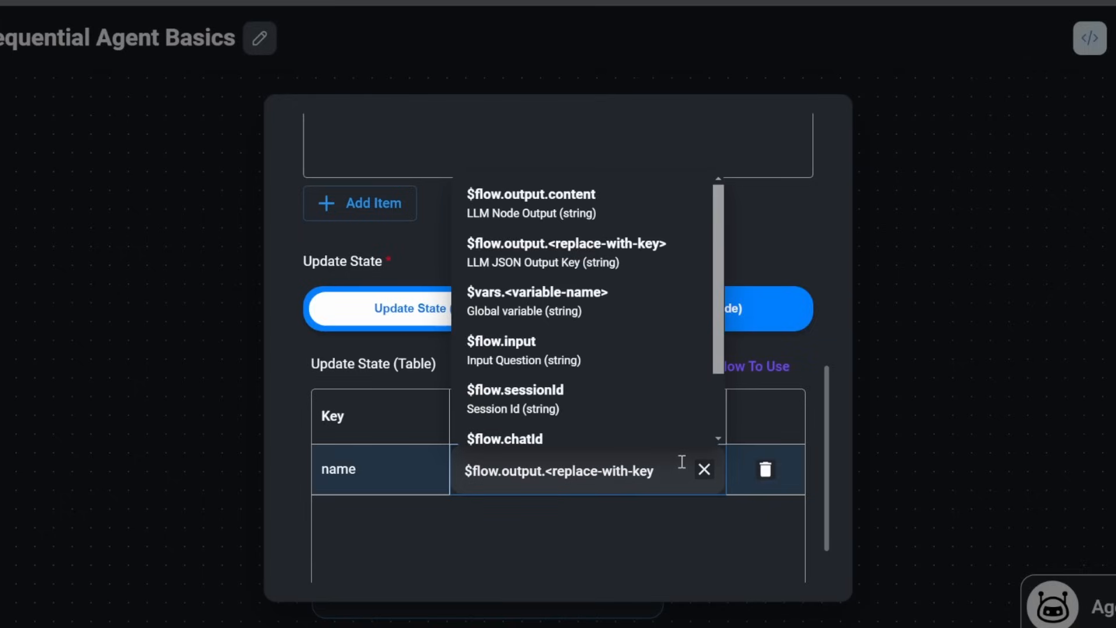
{"action": "key", "text": "BackSpace"}
{"action": "key", "text": "BackSpace"}
{"action": "key", "text": "BackSpace"}
{"action": "key", "text": "BackSpace"}
{"action": "key", "text": "BackSpace"}
{"action": "key", "text": "BackSpace"}
{"action": "key", "text": "BackSpace"}
{"action": "key", "text": "BackSpace"}
{"action": "key", "text": "BackSpace"}
{"action": "key", "text": "BackSpace"}
{"action": "key", "text": "BackSpace"}
{"action": "key", "text": "BackSpace"}
{"action": "key", "text": "BackSpace"}
{"action": "key", "text": "BackSpace"}
{"action": "key", "text": "BackSpace"}
{"action": "key", "text": "BackSpace"}
{"action": "key", "text": "BackSpace"}
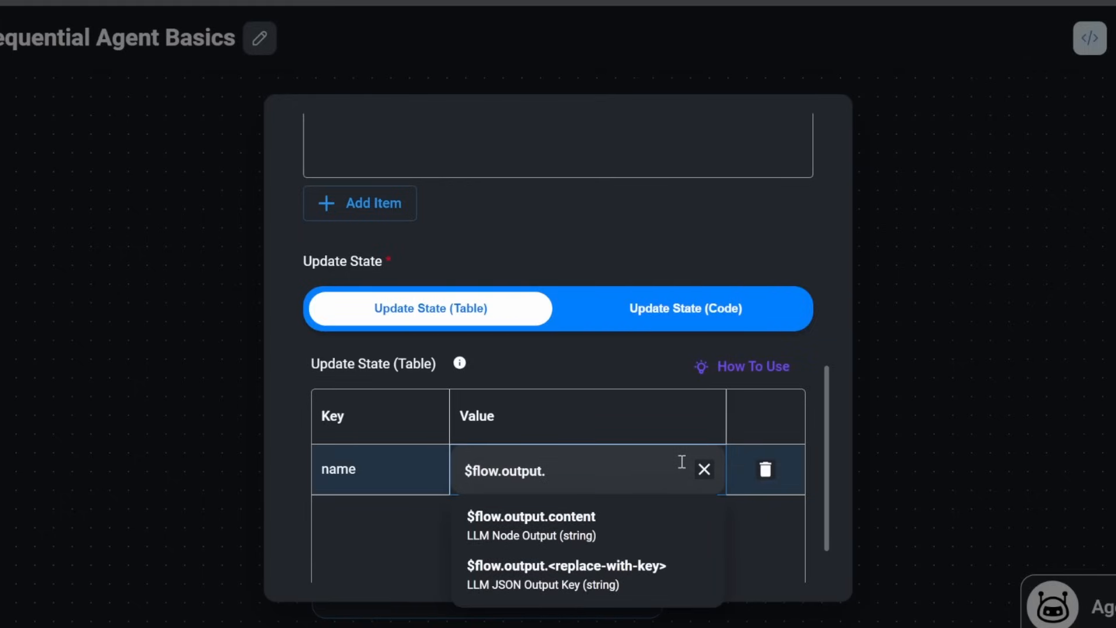
{"action": "type", "text": "name"}
{"action": "key", "text": "Return"}
{"action": "scroll", "coordinate": [548, 465], "scroll_direction": "up", "scroll_amount": 4}
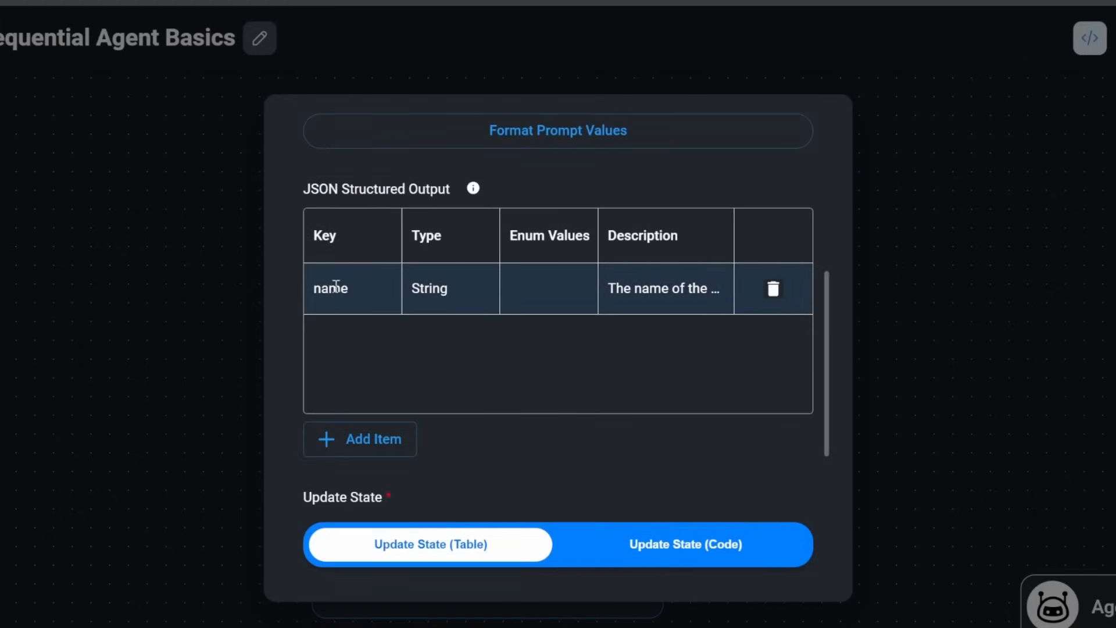
Review the LLM Node's system prompt, JSON structured output and state update table, and close its additional parameters
{"action": "scroll", "coordinate": [399, 343], "scroll_direction": "down", "scroll_amount": 5}
{"action": "scroll", "coordinate": [653, 342], "scroll_direction": "up", "scroll_amount": 9}
{"action": "scroll", "coordinate": [651, 336], "scroll_direction": "up", "scroll_amount": 3}
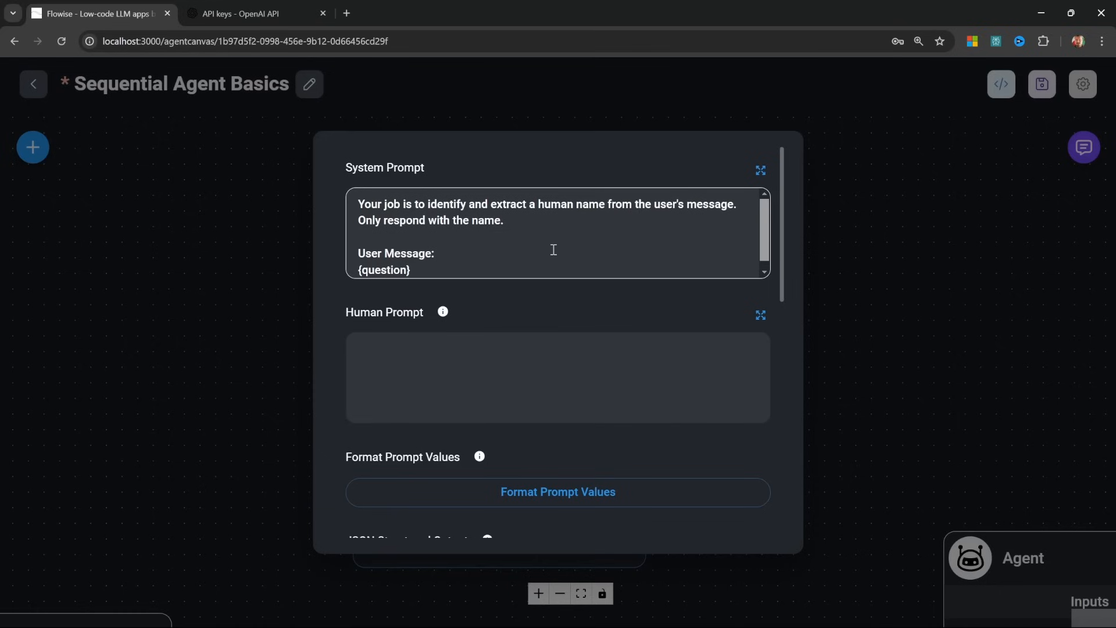
{"action": "left_click", "coordinate": [553, 249]}
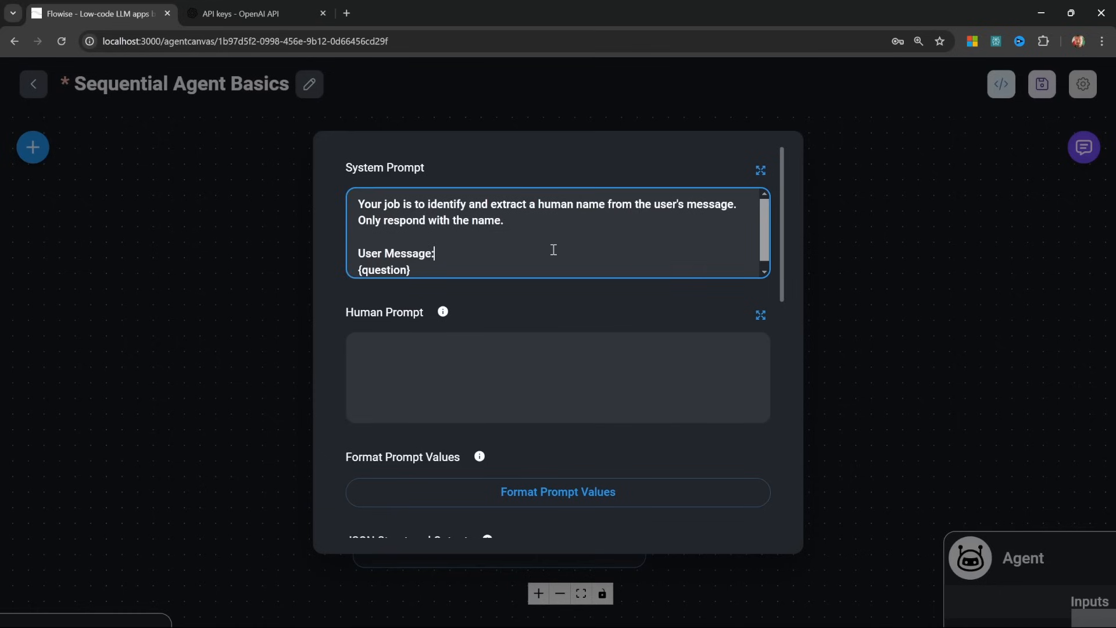
{"action": "scroll", "coordinate": [562, 238], "scroll_direction": "down", "scroll_amount": 5}
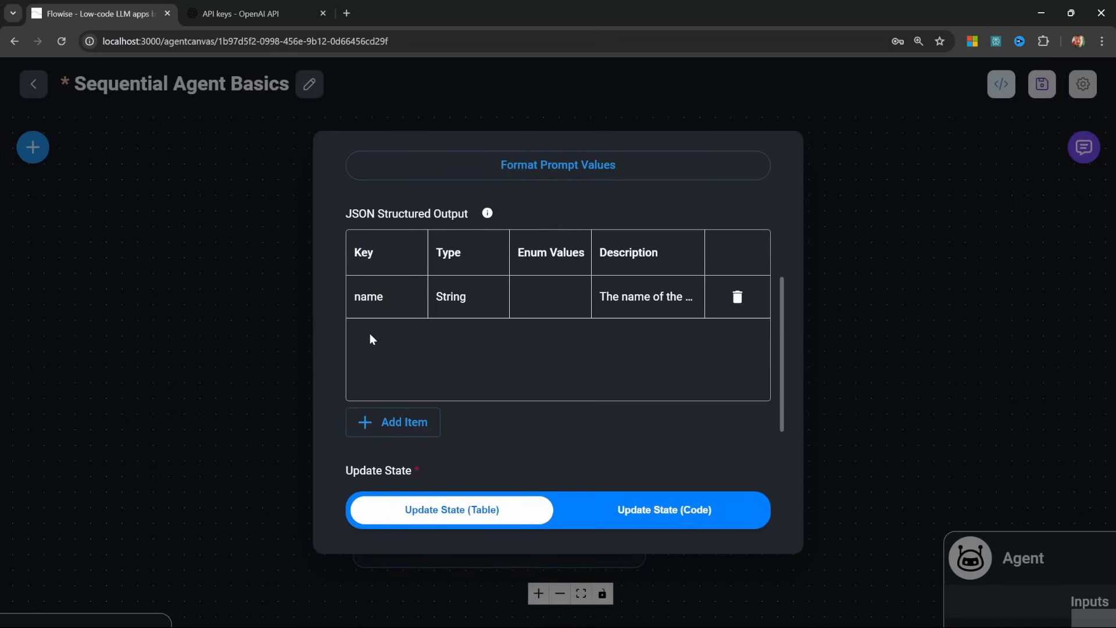
{"action": "scroll", "coordinate": [378, 329], "scroll_direction": "down", "scroll_amount": 4}
{"action": "scroll", "coordinate": [398, 329], "scroll_direction": "up", "scroll_amount": 3}
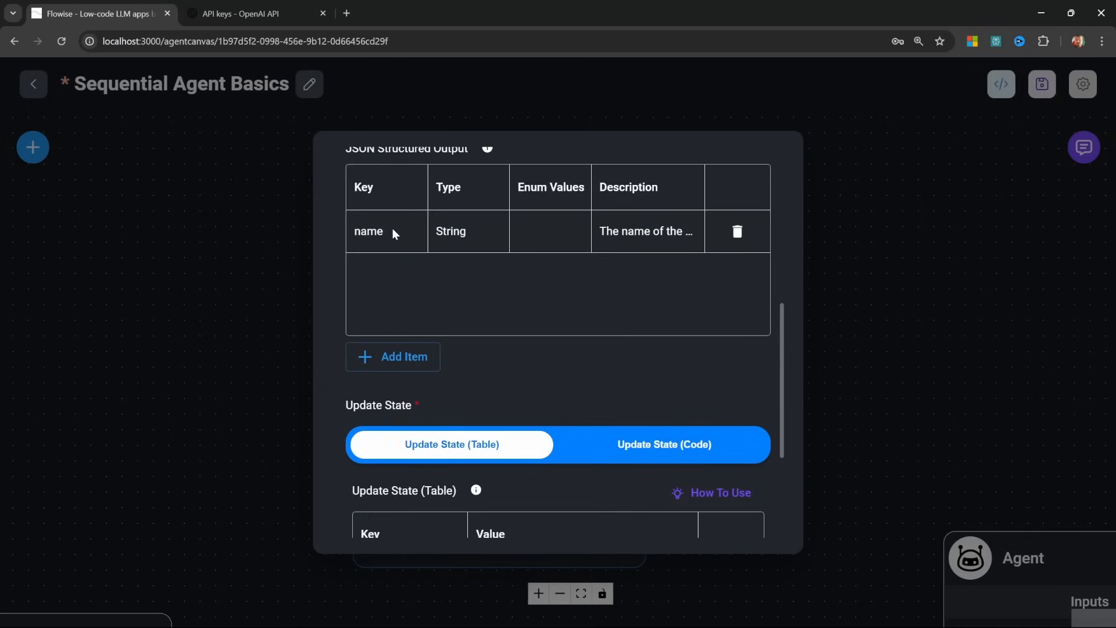
{"action": "scroll", "coordinate": [484, 278], "scroll_direction": "down", "scroll_amount": 3}
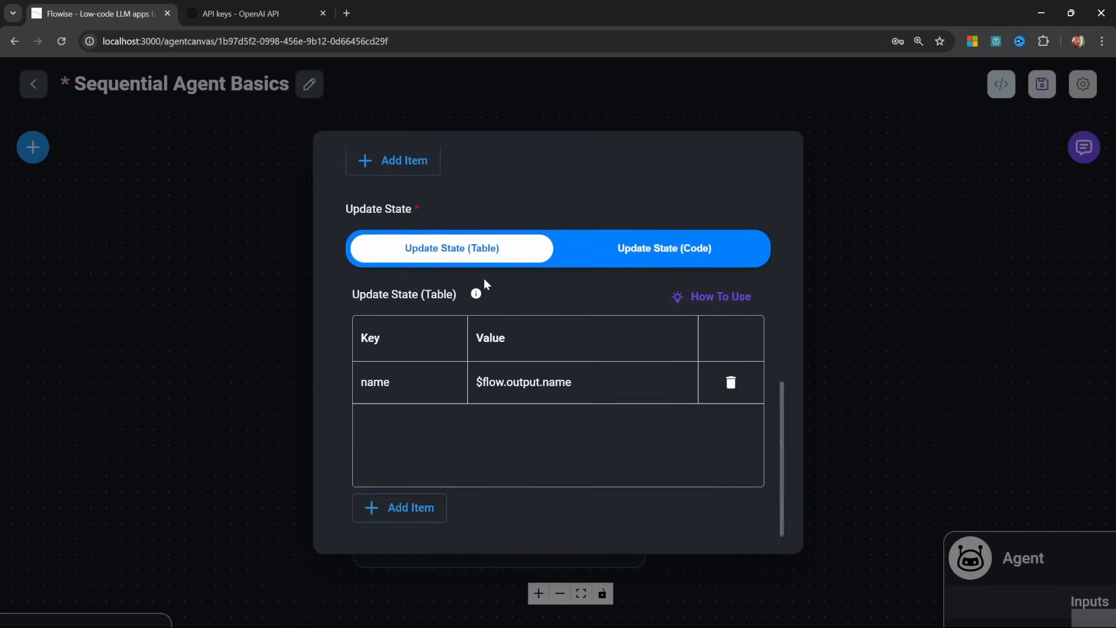
{"action": "left_click", "coordinate": [850, 364]}
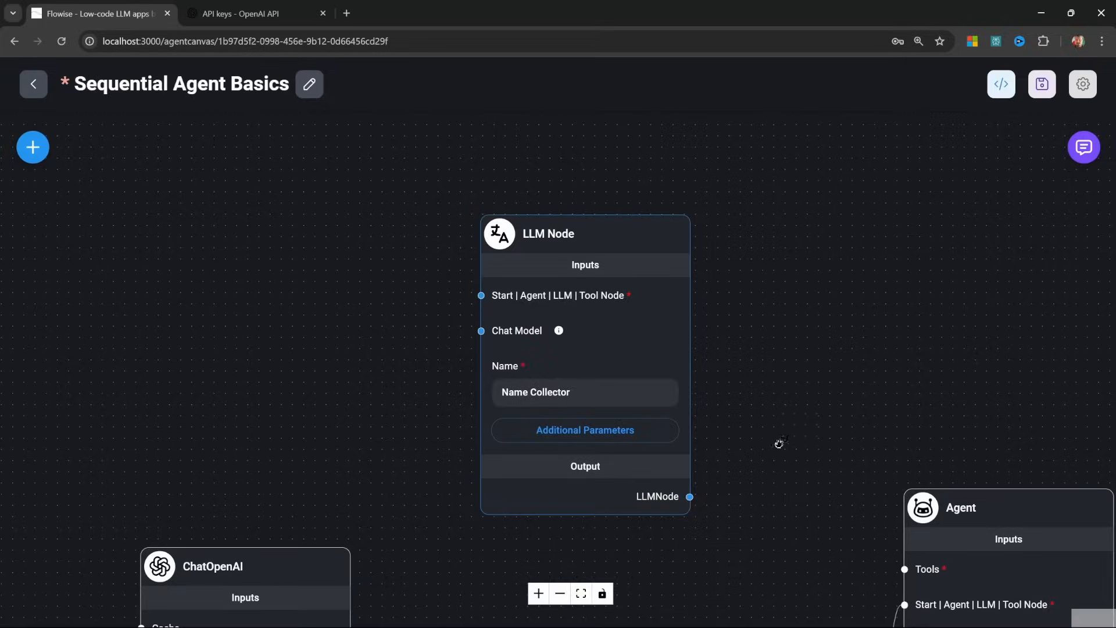
Rearrange the End, Name Collection Agent and LLM nodes so that the LLM Node sits between the Condition and the Name Collection Agent
{"action": "scroll", "coordinate": [756, 407], "scroll_direction": "down", "scroll_amount": 3}
{"action": "left_click_drag", "start_coordinate": [533, 314], "coordinate": [584, 519]}
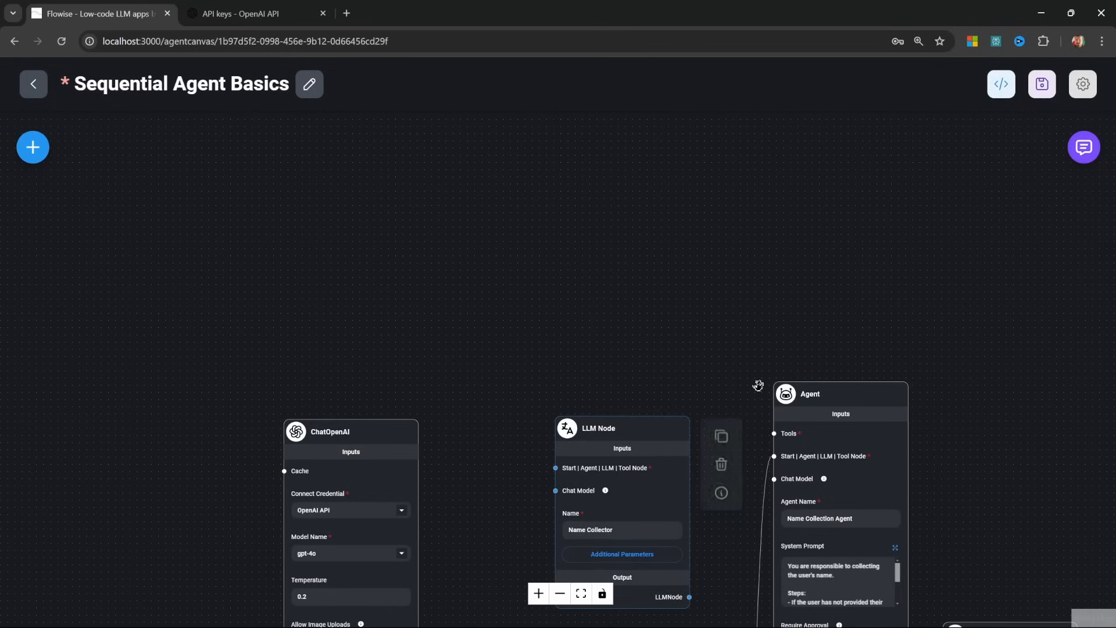
{"action": "left_click_drag", "start_coordinate": [759, 386], "coordinate": [622, 120]}
{"action": "scroll", "coordinate": [553, 403], "scroll_direction": "up", "scroll_amount": 2}
{"action": "left_click_drag", "start_coordinate": [553, 403], "coordinate": [255, 286]}
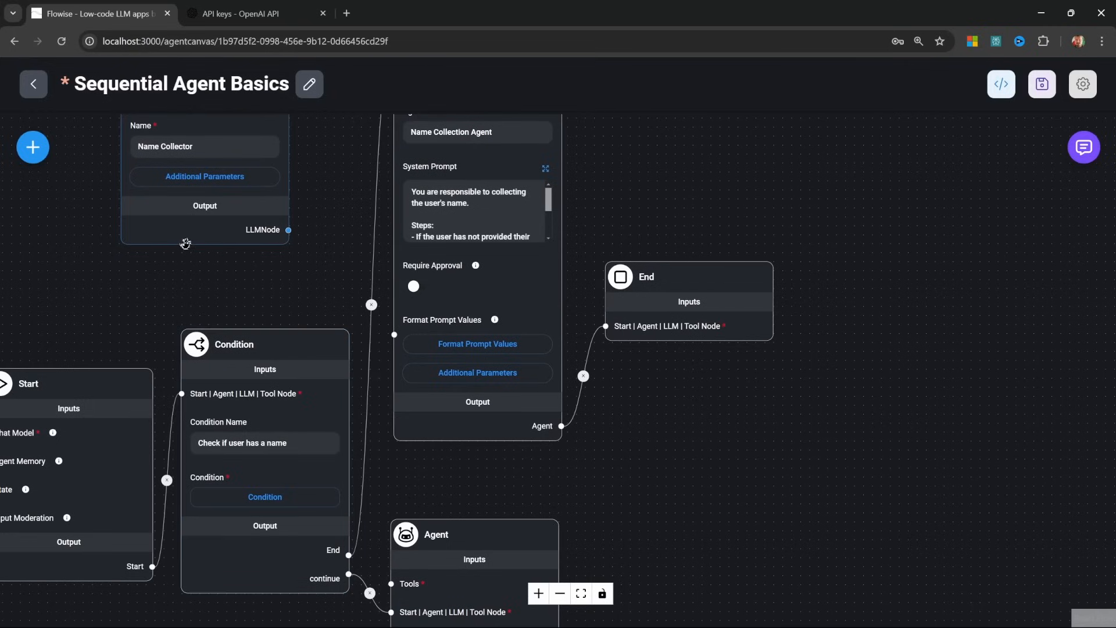
{"action": "mouse_move", "coordinate": [286, 353]}
{"action": "left_click_drag", "start_coordinate": [286, 353], "coordinate": [282, 350]}
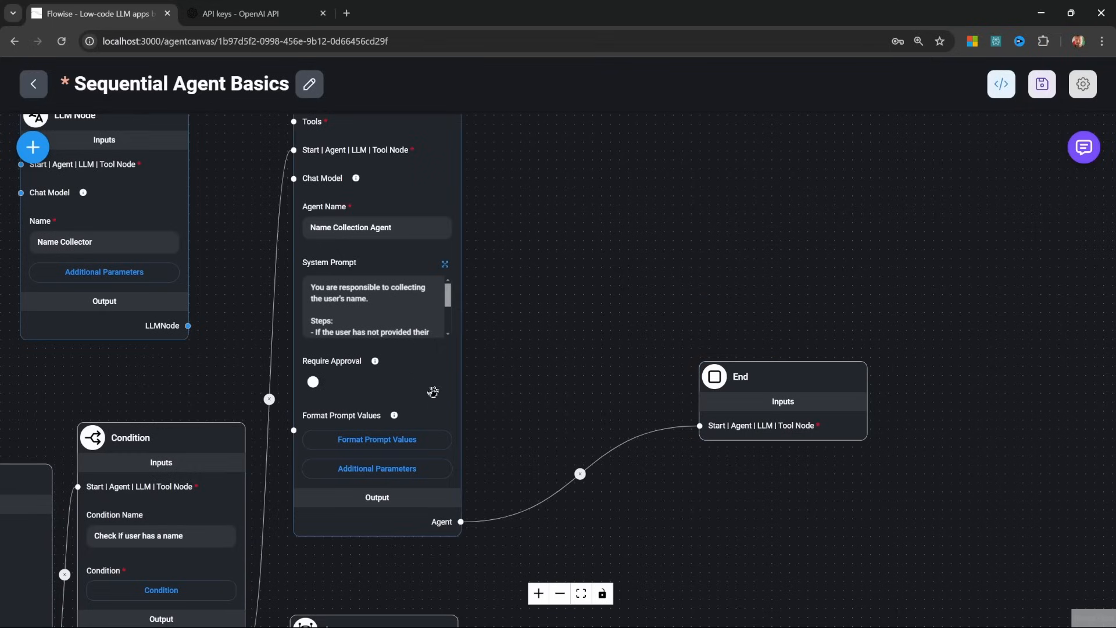
{"action": "left_click_drag", "start_coordinate": [432, 392], "coordinate": [614, 433]}
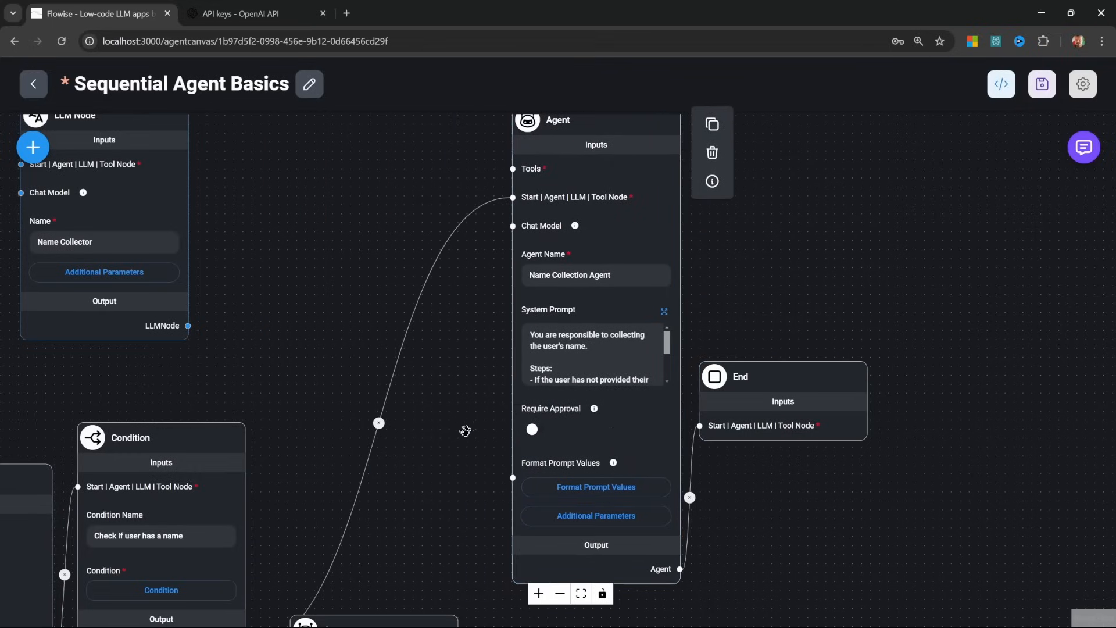
{"action": "left_click_drag", "start_coordinate": [51, 292], "coordinate": [332, 527]}
Route the Condition's End output into the LLM Node instead of the Name Collection Agent, and connect the LLMNode output to that agent
{"action": "left_click_drag", "start_coordinate": [234, 339], "coordinate": [221, 192]}
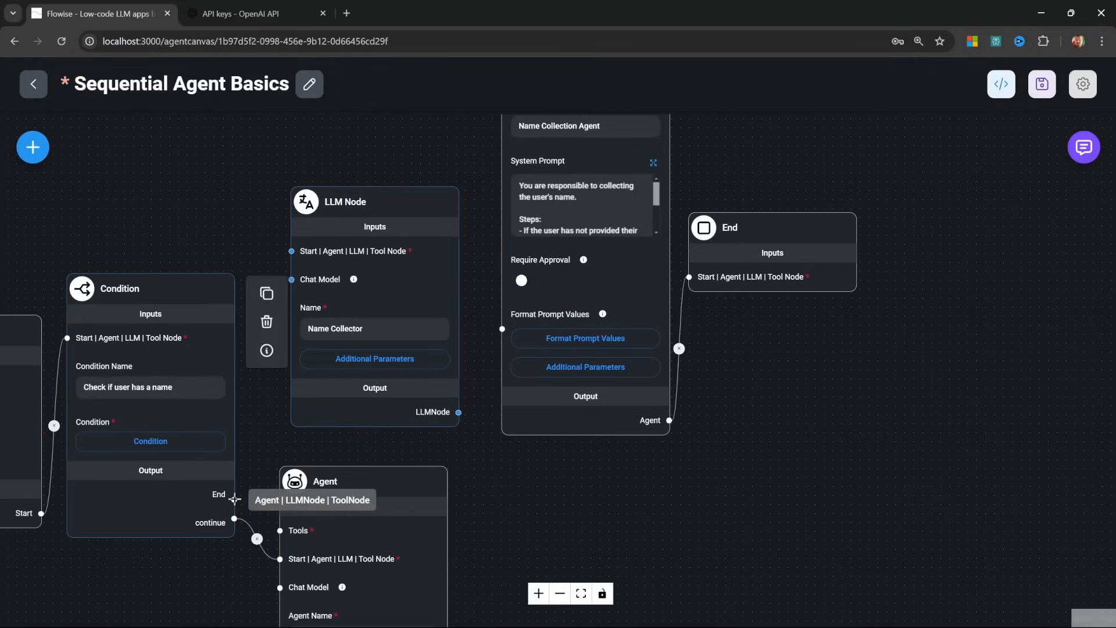
{"action": "left_click_drag", "start_coordinate": [234, 498], "coordinate": [291, 250]}
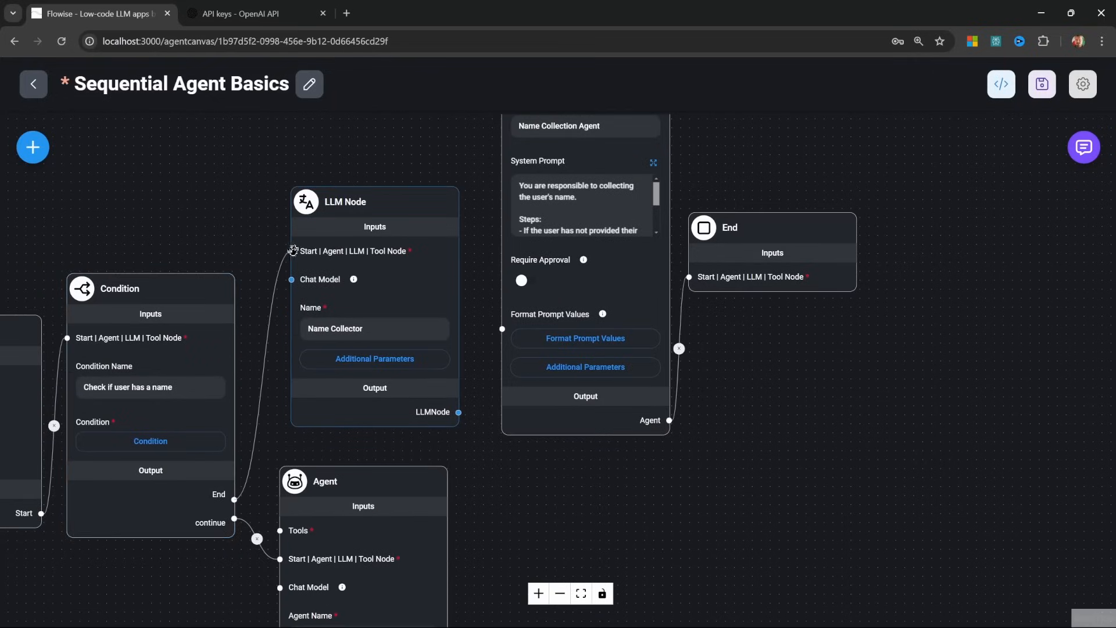
{"action": "left_click_drag", "start_coordinate": [279, 209], "coordinate": [142, 337]}
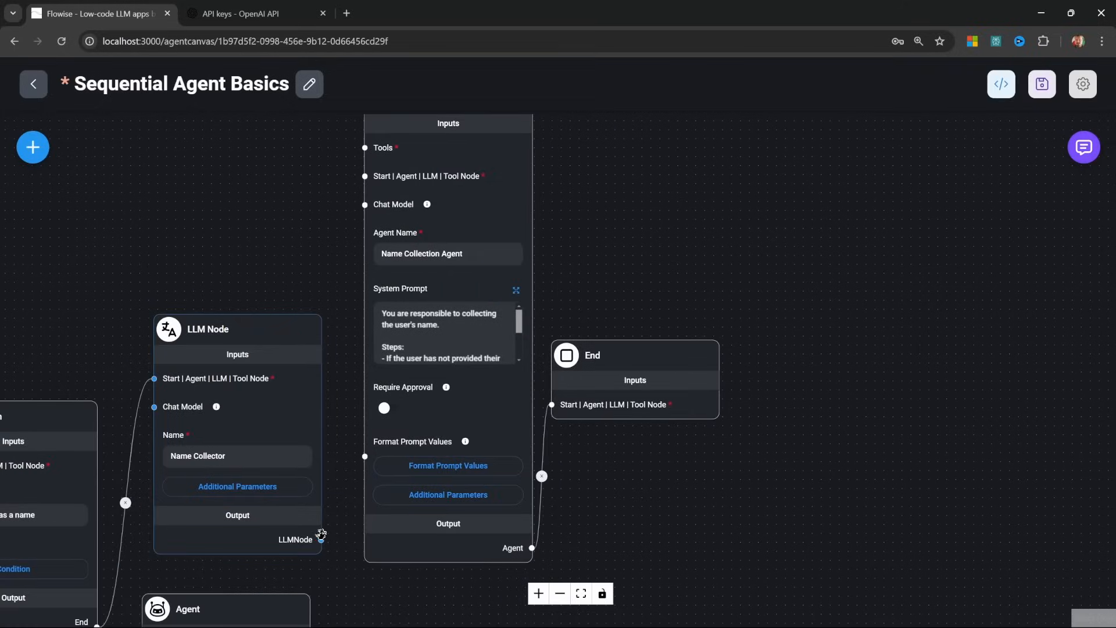
{"action": "left_click_drag", "start_coordinate": [320, 540], "coordinate": [364, 175]}
Review the key and operation defined in the State node's table and close its parameters
{"action": "left_click_drag", "start_coordinate": [312, 214], "coordinate": [261, 350]}
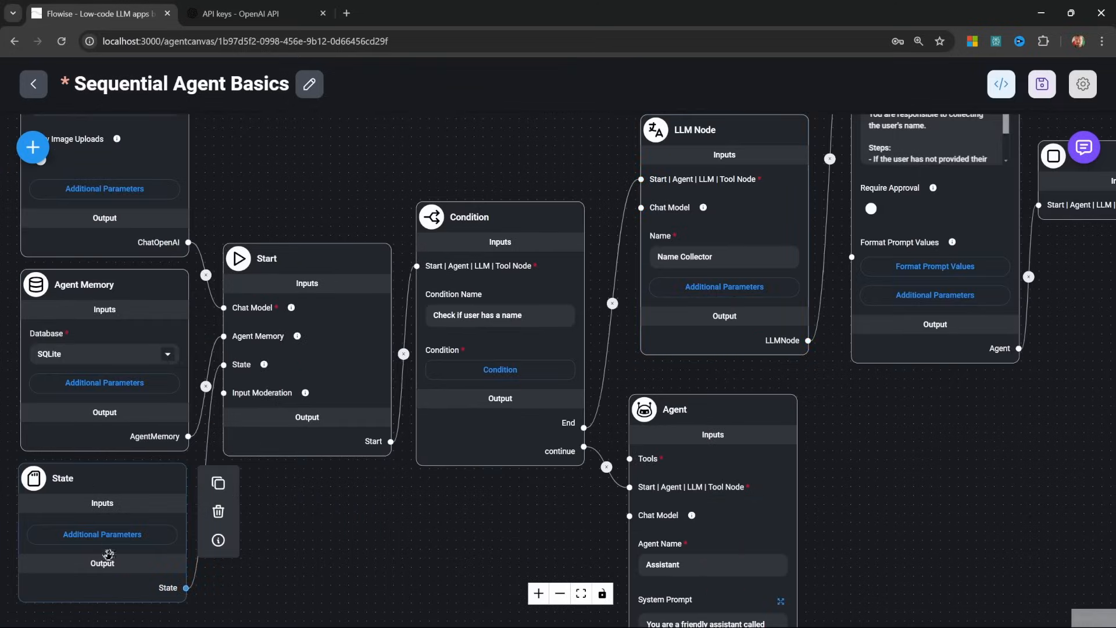
{"action": "left_click", "coordinate": [105, 535]}
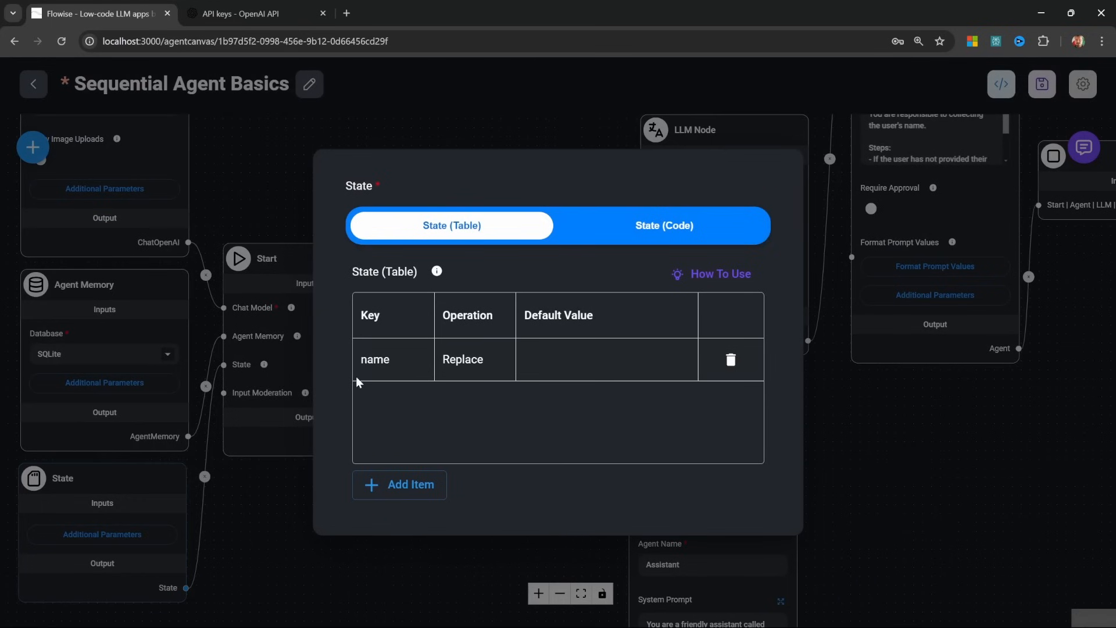
{"action": "left_click", "coordinate": [283, 534]}
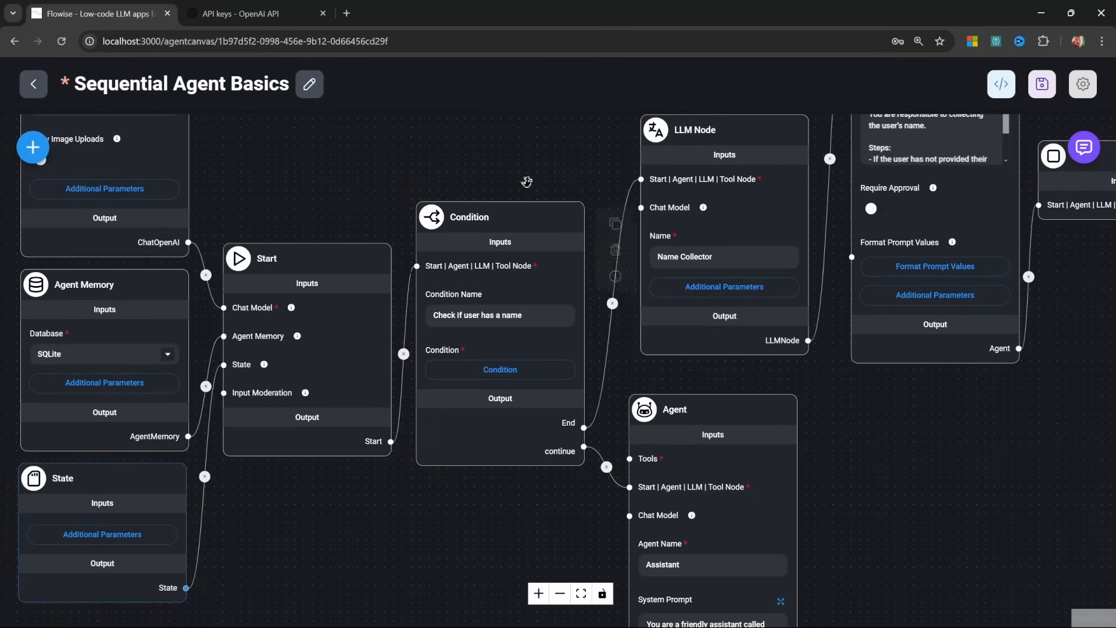
{"action": "left_click_drag", "start_coordinate": [525, 182], "coordinate": [304, 269]}
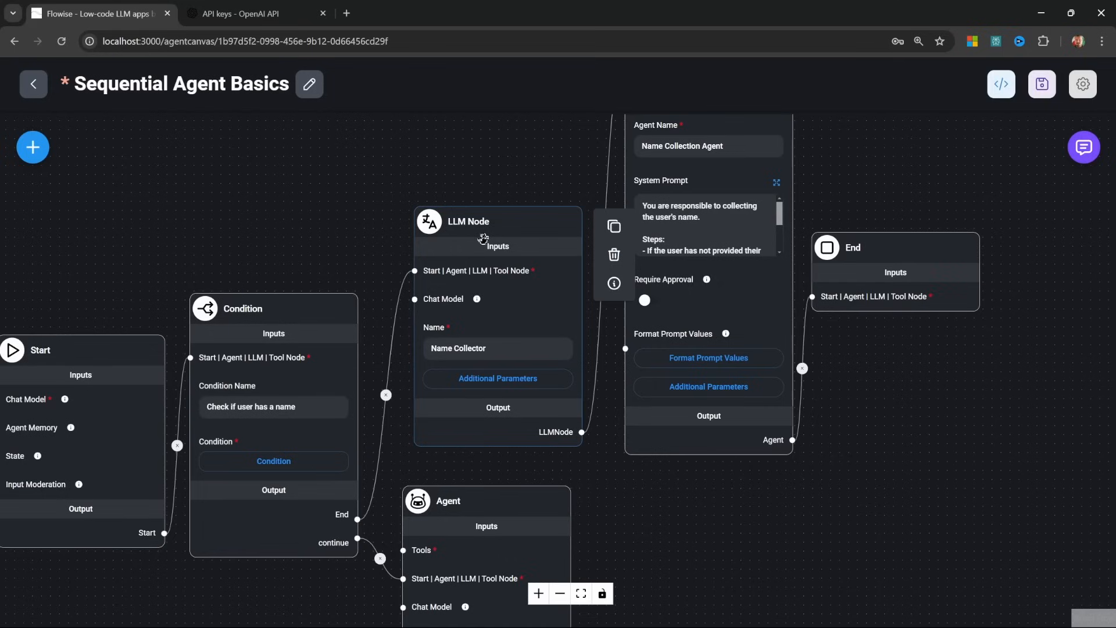
{"action": "mouse_move", "coordinate": [483, 238]}
{"action": "left_mouse_down"}
{"action": "mouse_move", "coordinate": [465, 236]}
{"action": "mouse_move", "coordinate": [477, 243]}
{"action": "left_mouse_up"}
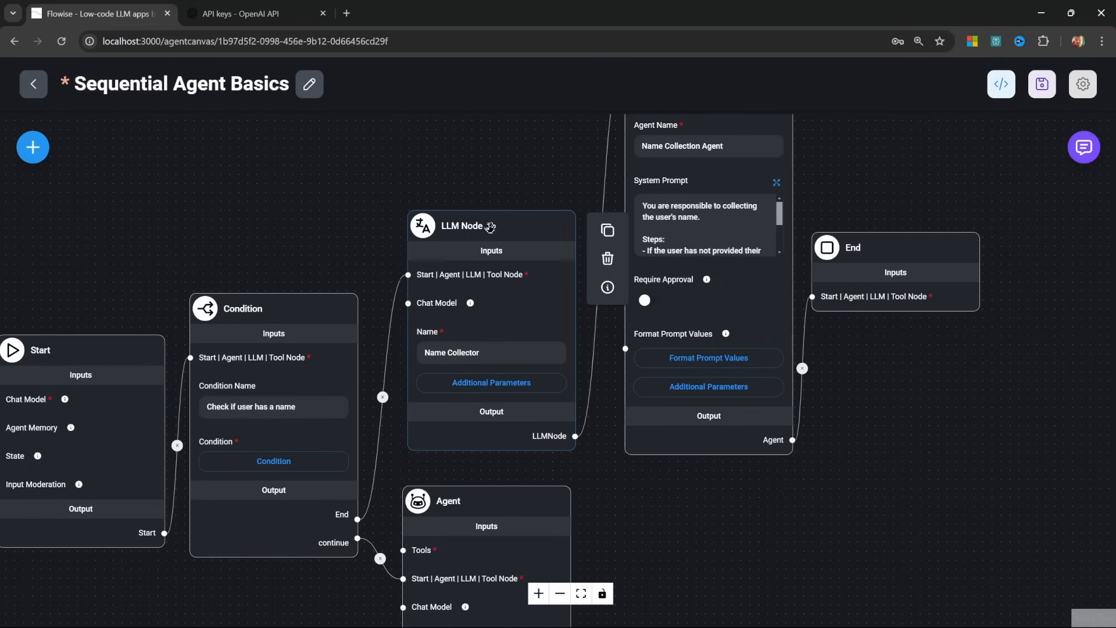
{"action": "left_click_drag", "start_coordinate": [490, 227], "coordinate": [492, 232]}
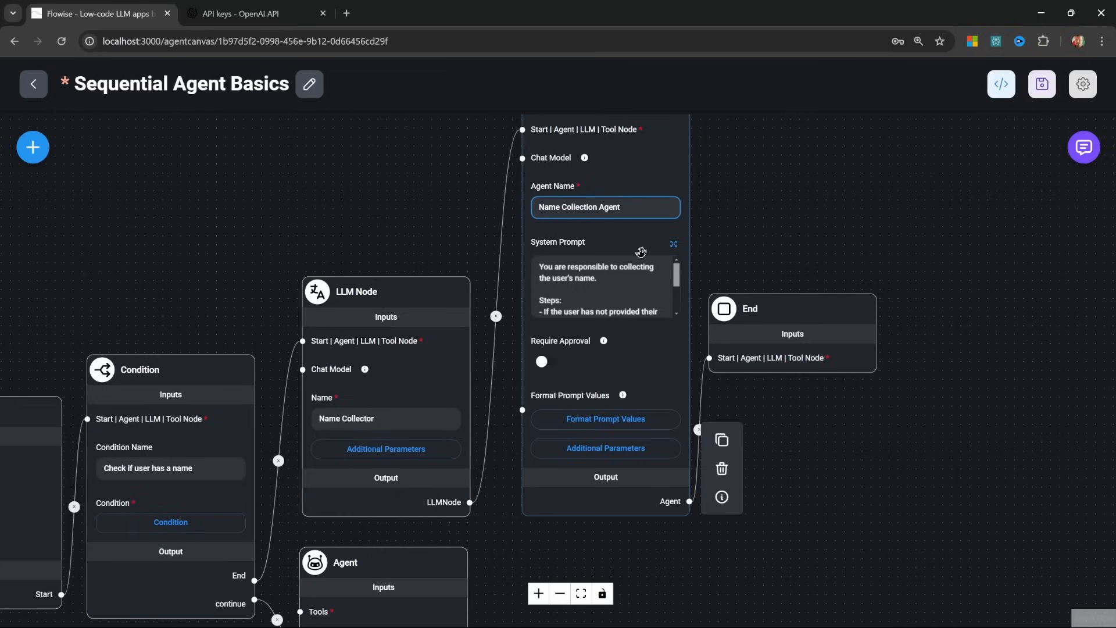
{"action": "left_click_drag", "start_coordinate": [641, 252], "coordinate": [618, 251]}
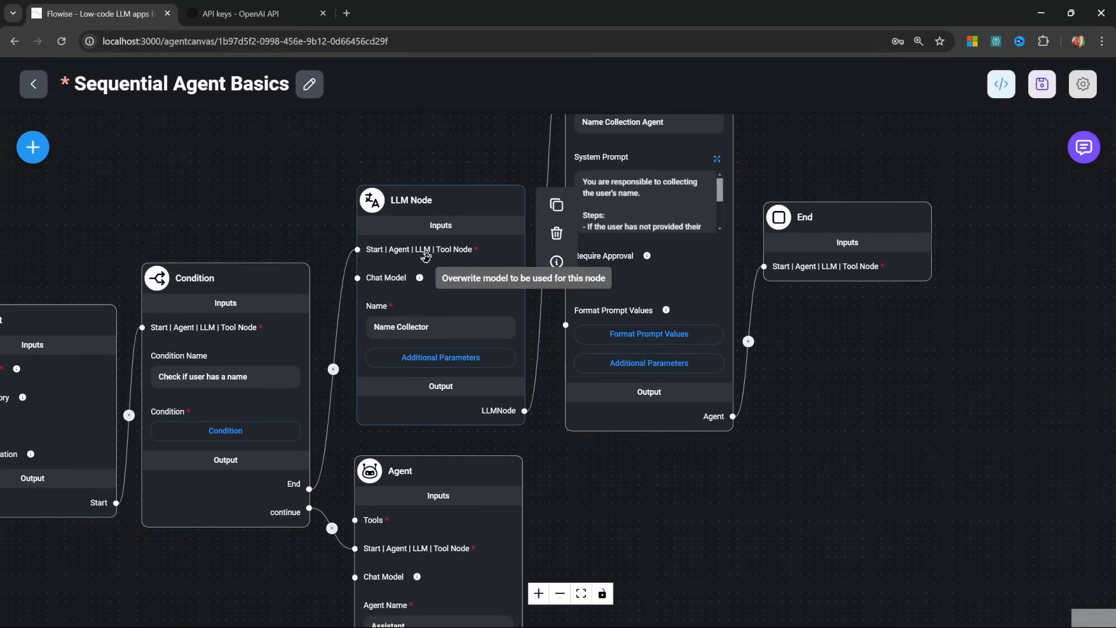
{"action": "left_click_drag", "start_coordinate": [459, 225], "coordinate": [454, 225]}
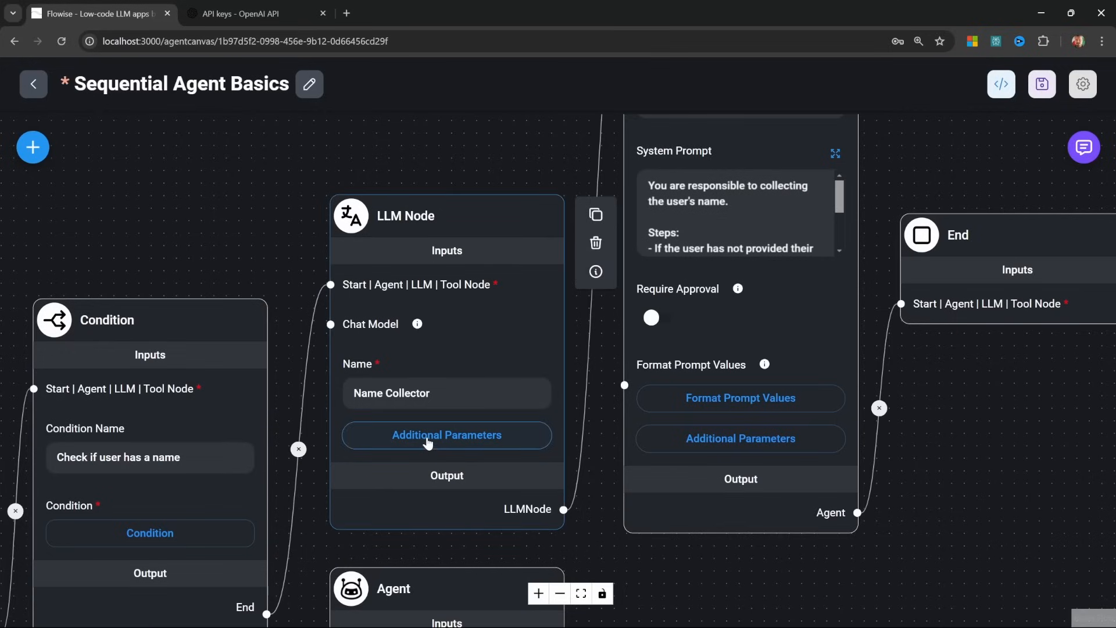
Extend the Name Collector's system prompt to return a blank name when none can be determined, like if the user entered "hello" or "hi", and save it
{"action": "left_click", "coordinate": [427, 443]}
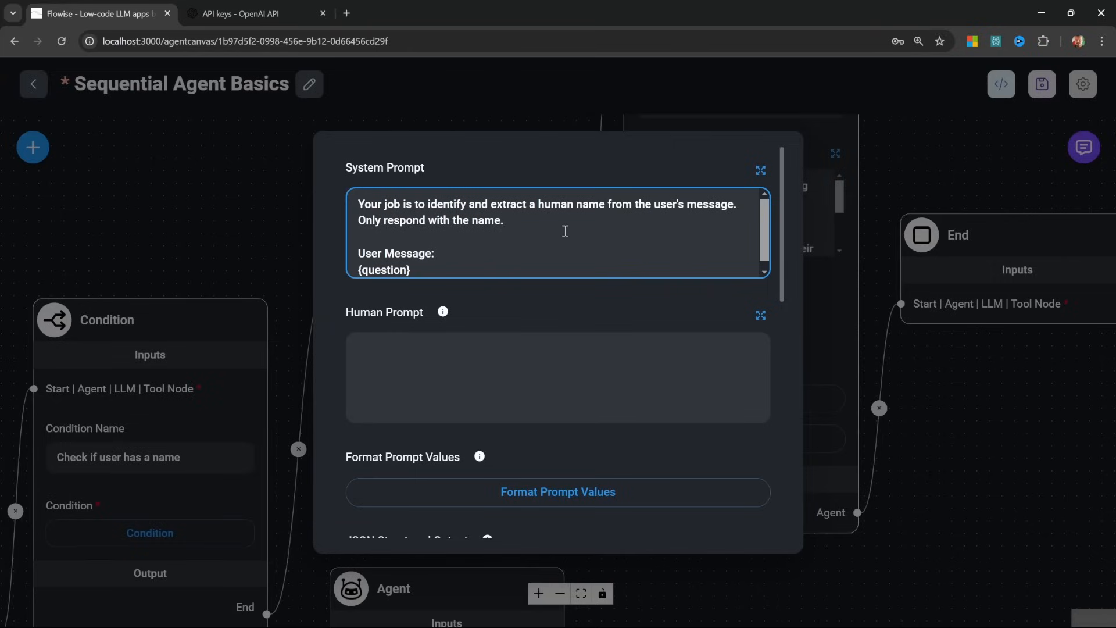
{"action": "key", "text": "Return"}
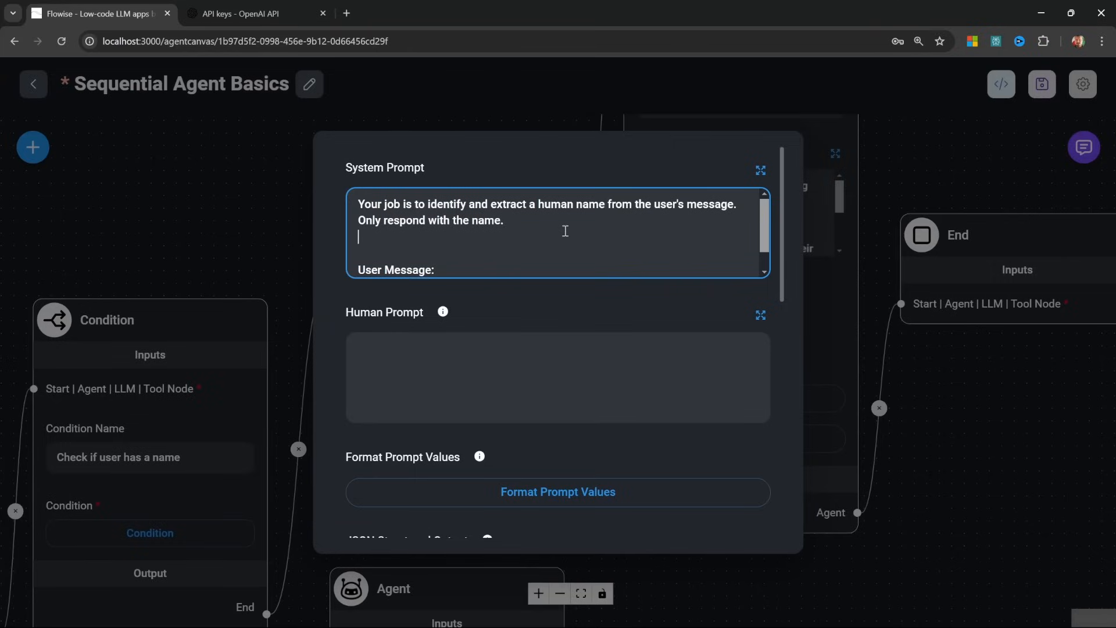
{"action": "key", "text": "Return"}
{"action": "type", "text": "If you"}
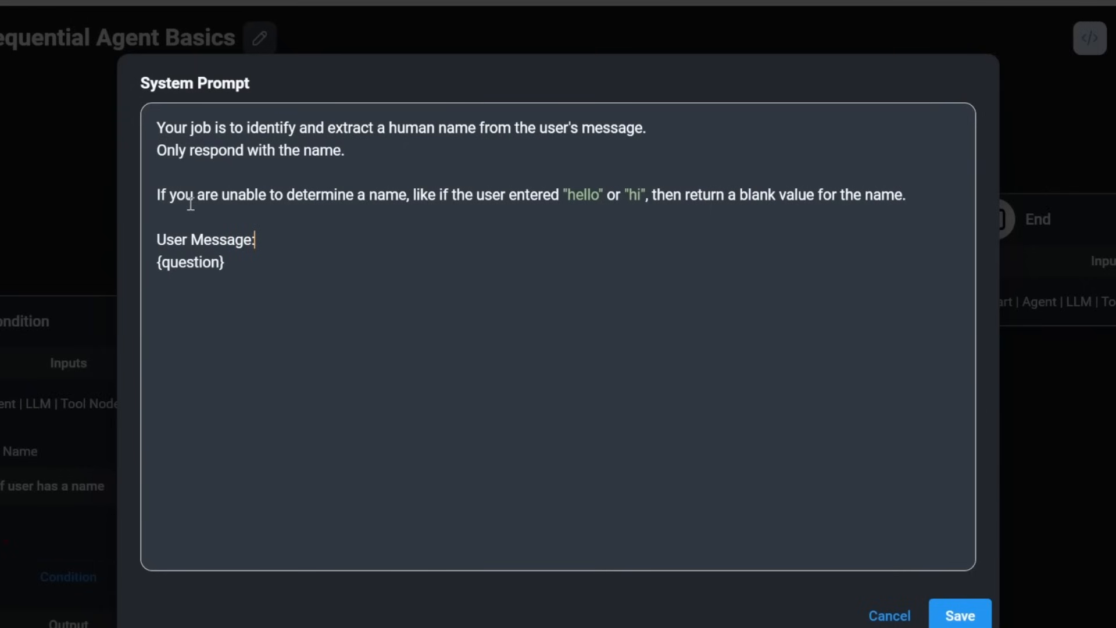
{"action": "left_click_drag", "start_coordinate": [196, 194], "coordinate": [421, 192]}
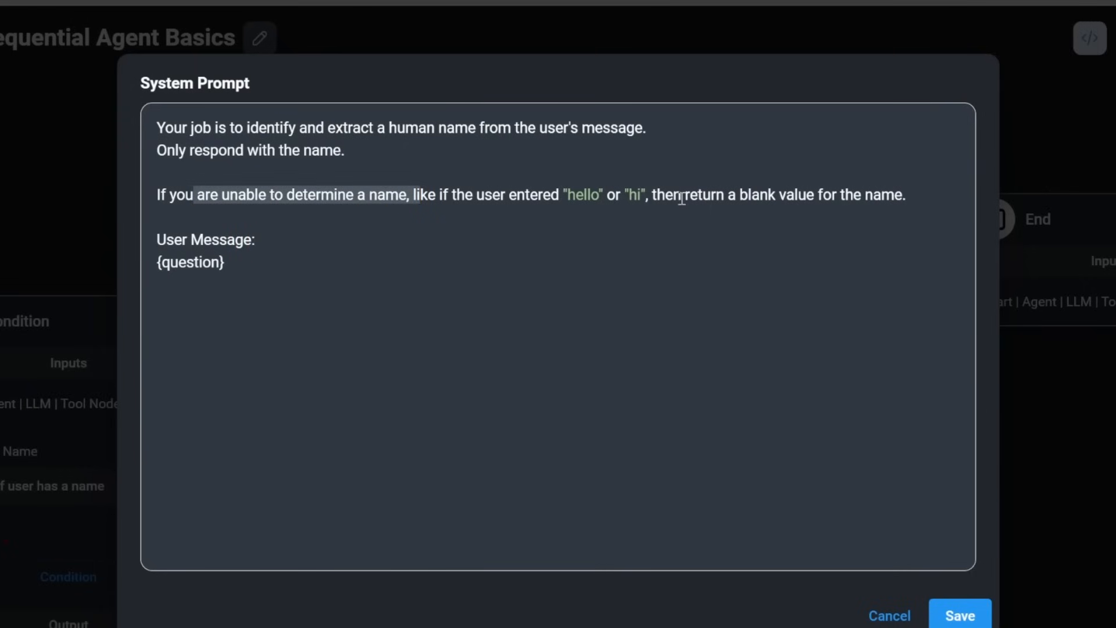
{"action": "left_click", "coordinate": [918, 196]}
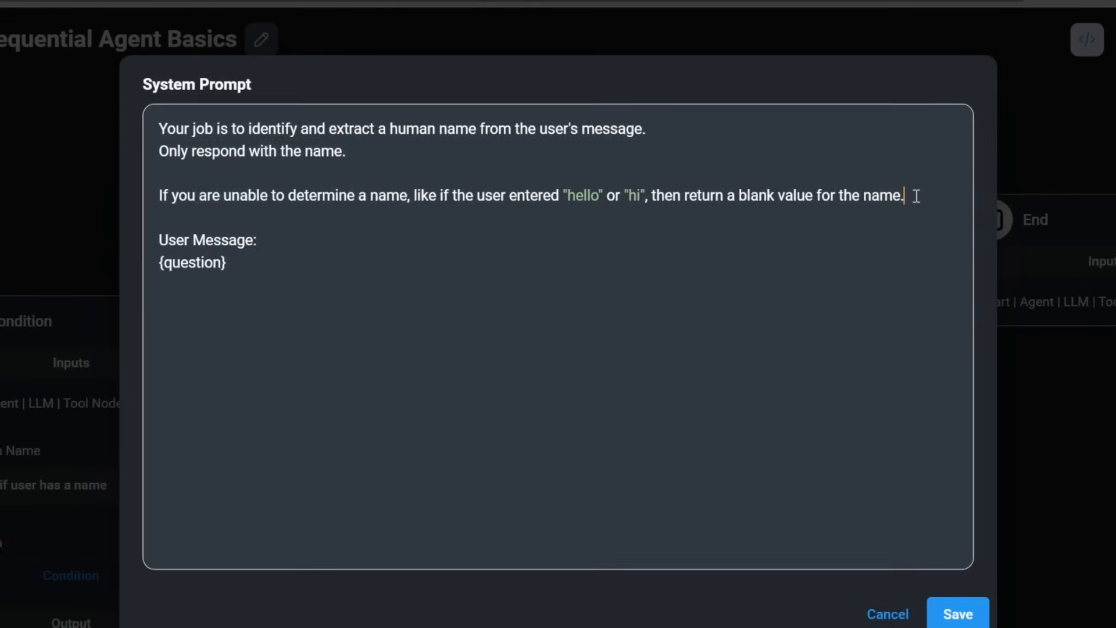
{"action": "left_click", "coordinate": [899, 570]}
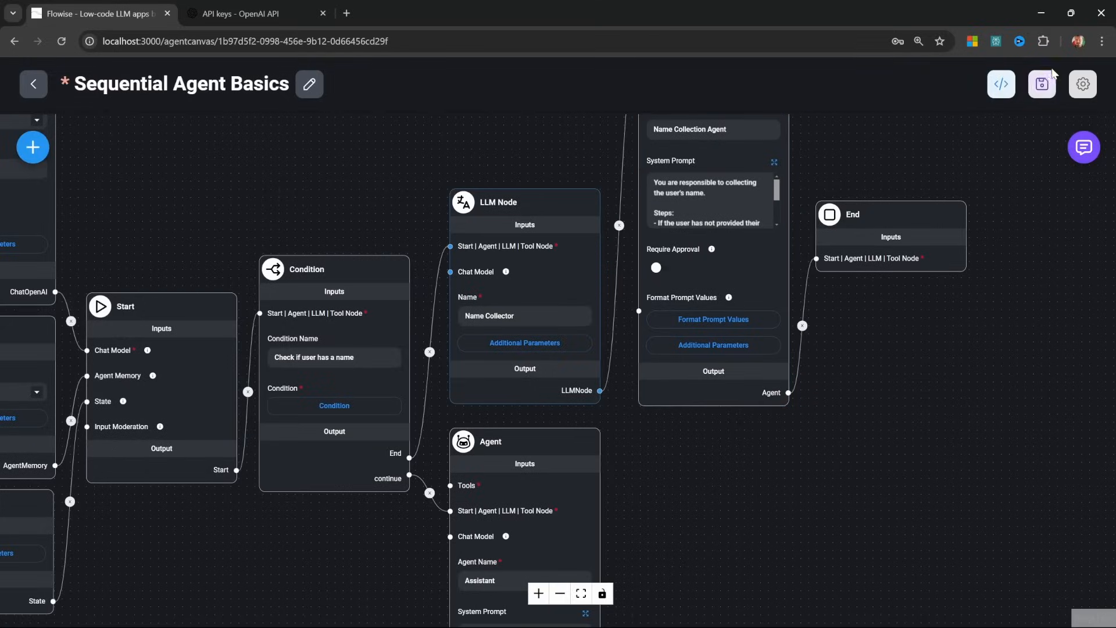
Save the flow and test it in the chat with the message "Hello", checking the state of the Name Collector
{"action": "left_click", "coordinate": [1056, 79]}
{"action": "left_click", "coordinate": [1084, 147]}
{"action": "type", "text": "Hello"}
{"action": "key", "text": "Return"}
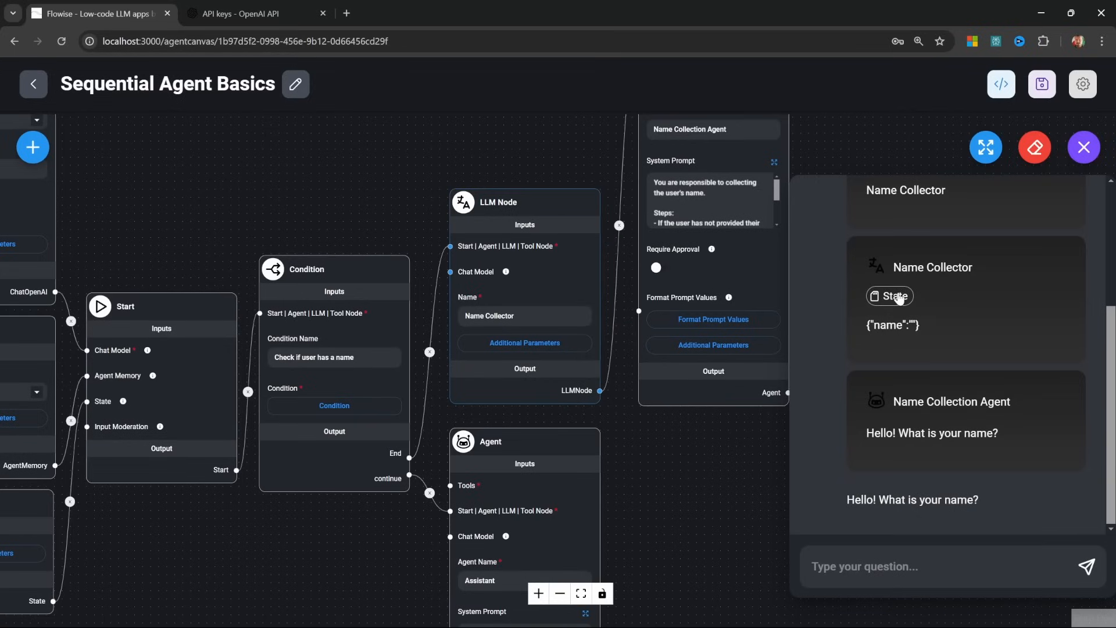
{"action": "left_click", "coordinate": [898, 297]}
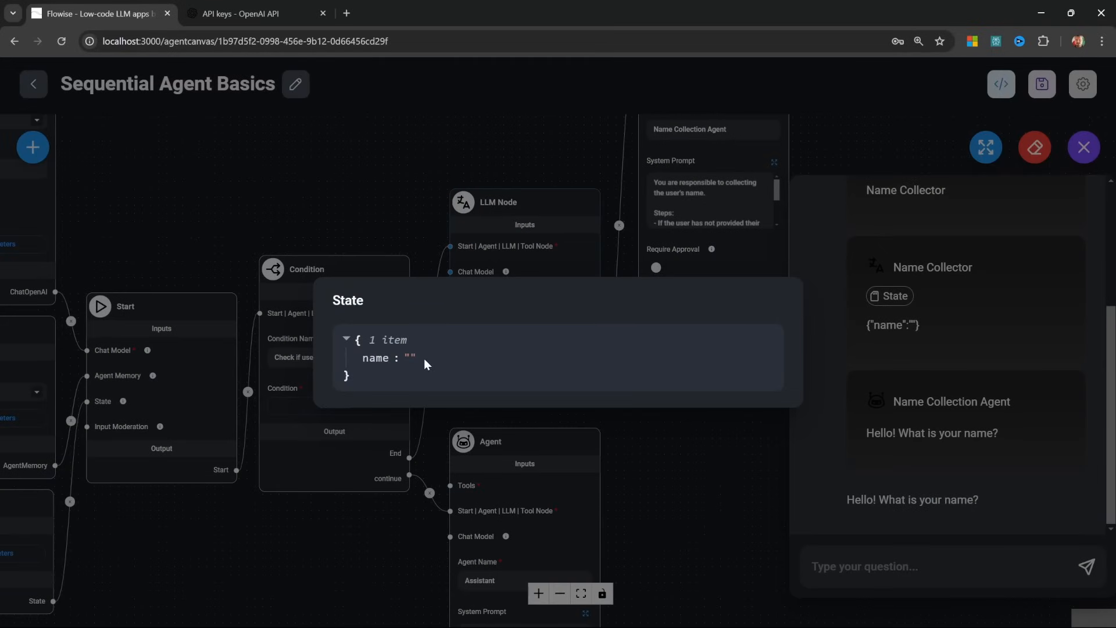
{"action": "left_click", "coordinate": [958, 260]}
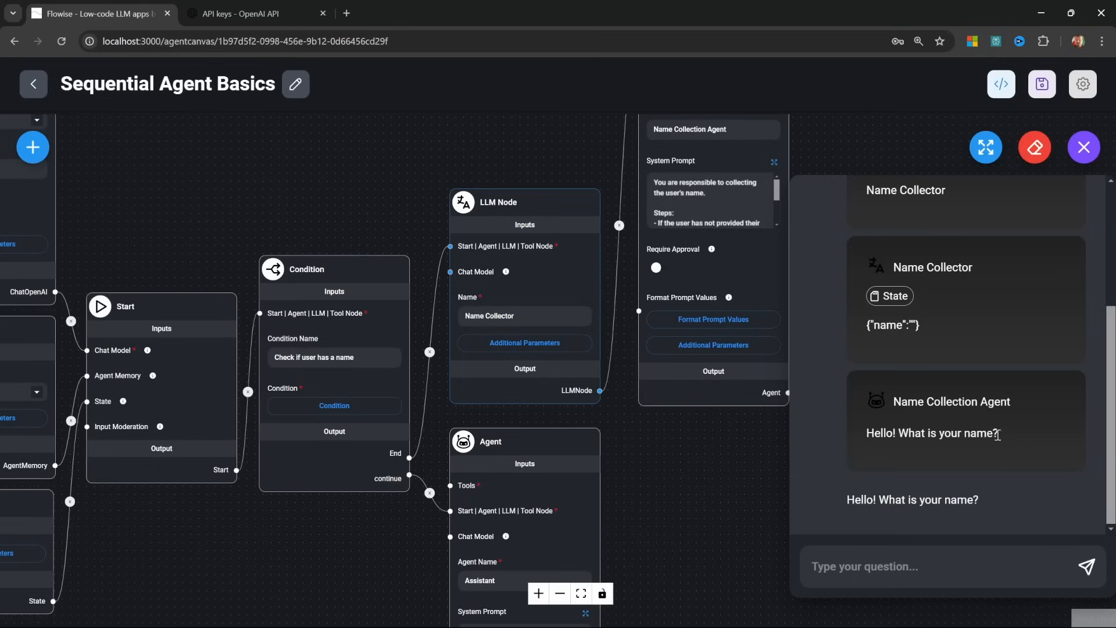
Send a chat message that answers the agent's question with the user's first name
{"action": "left_click", "coordinate": [883, 572]}
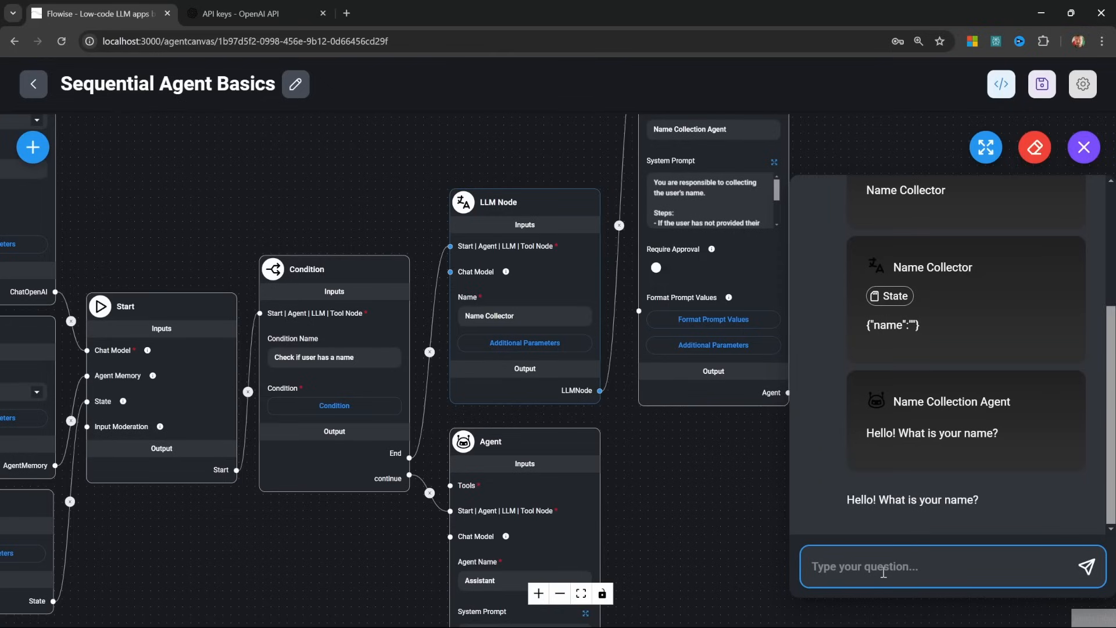
{"action": "type", "text": "My name is Leon."}
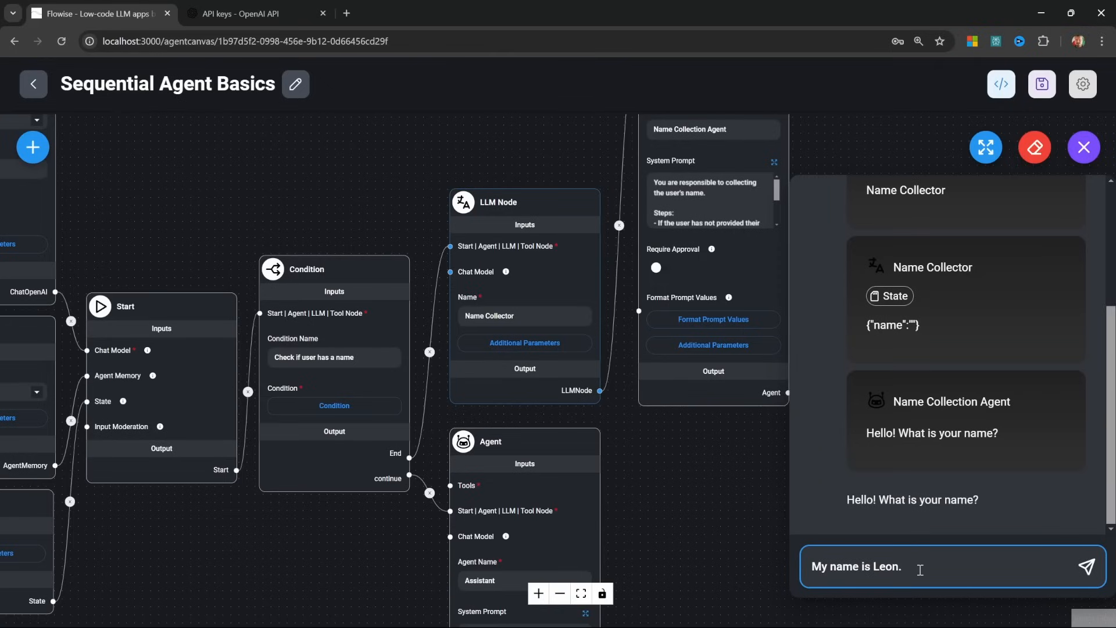
{"action": "key", "text": "Return"}
Check the output and state of the Name Collector for the latest message, and which agent handled the reply
{"action": "left_click_drag", "start_coordinate": [894, 319], "coordinate": [995, 329]}
{"action": "left_click", "coordinate": [996, 332]}
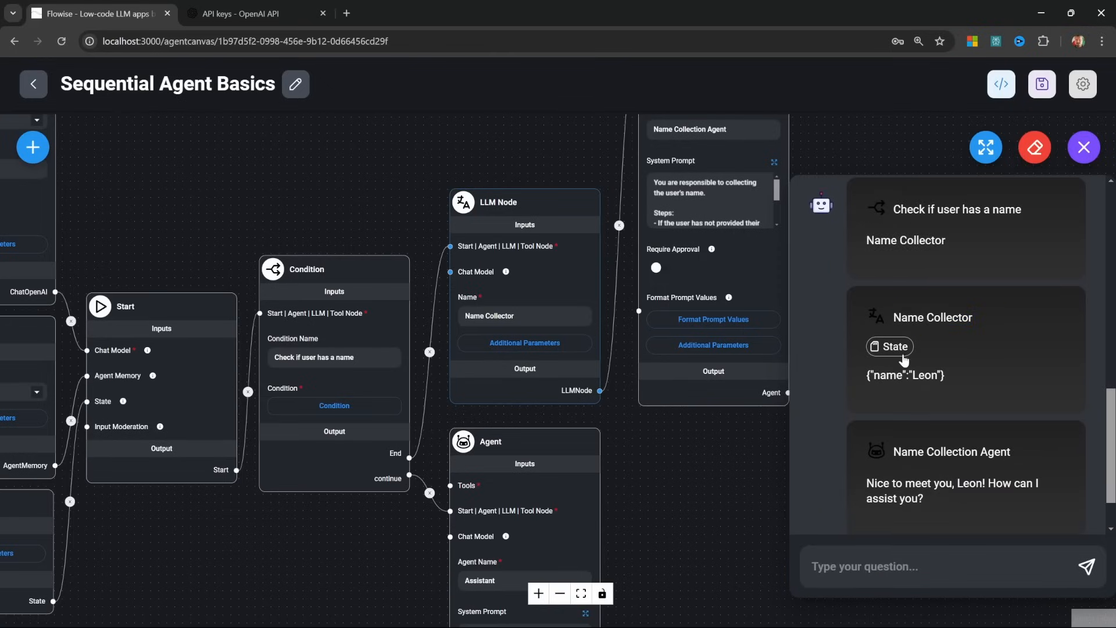
{"action": "left_click", "coordinate": [900, 354]}
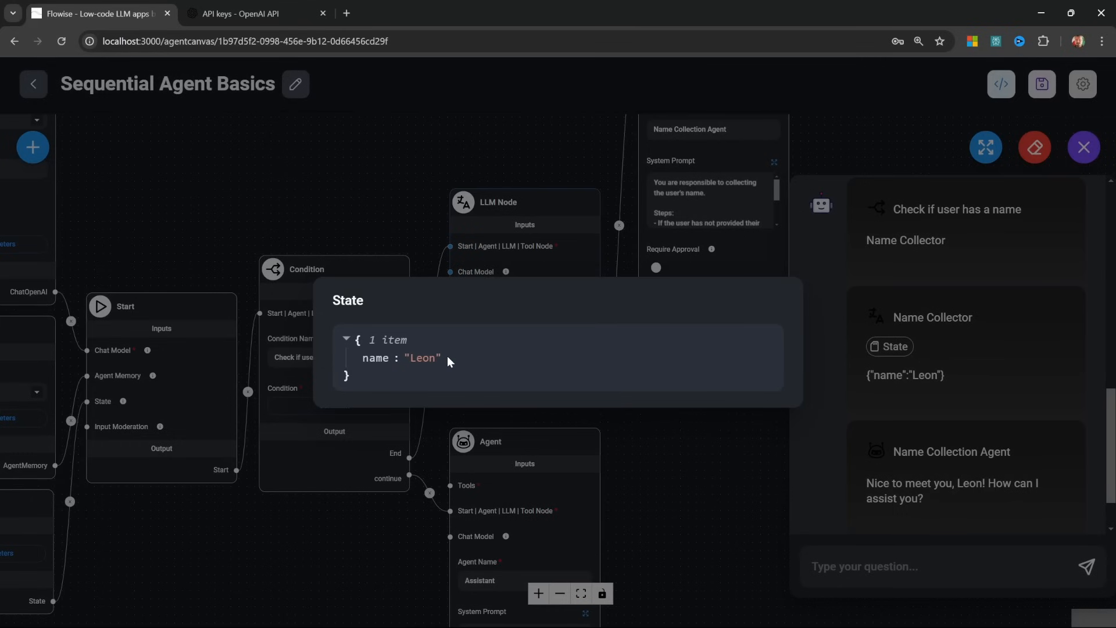
{"action": "left_click", "coordinate": [934, 377]}
{"action": "scroll", "coordinate": [934, 378], "scroll_direction": "down", "scroll_amount": 2}
{"action": "left_click_drag", "start_coordinate": [893, 386], "coordinate": [1029, 385]}
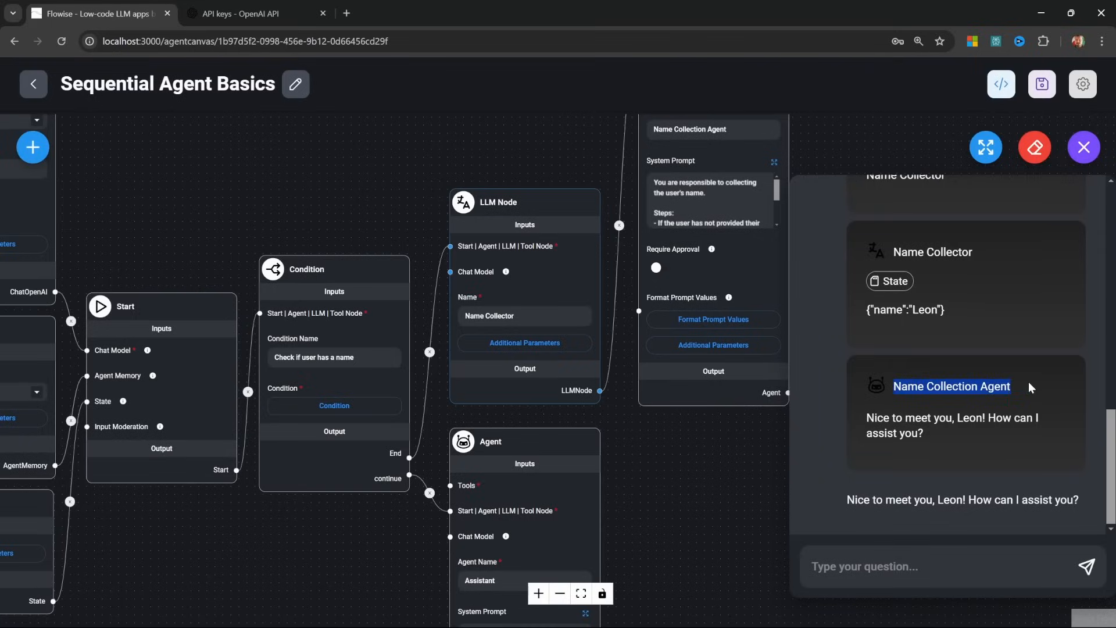
Send the chat message "Why is the sky blue?" and check which agent the condition routes it to and which agent answers
{"action": "left_click", "coordinate": [1030, 387]}
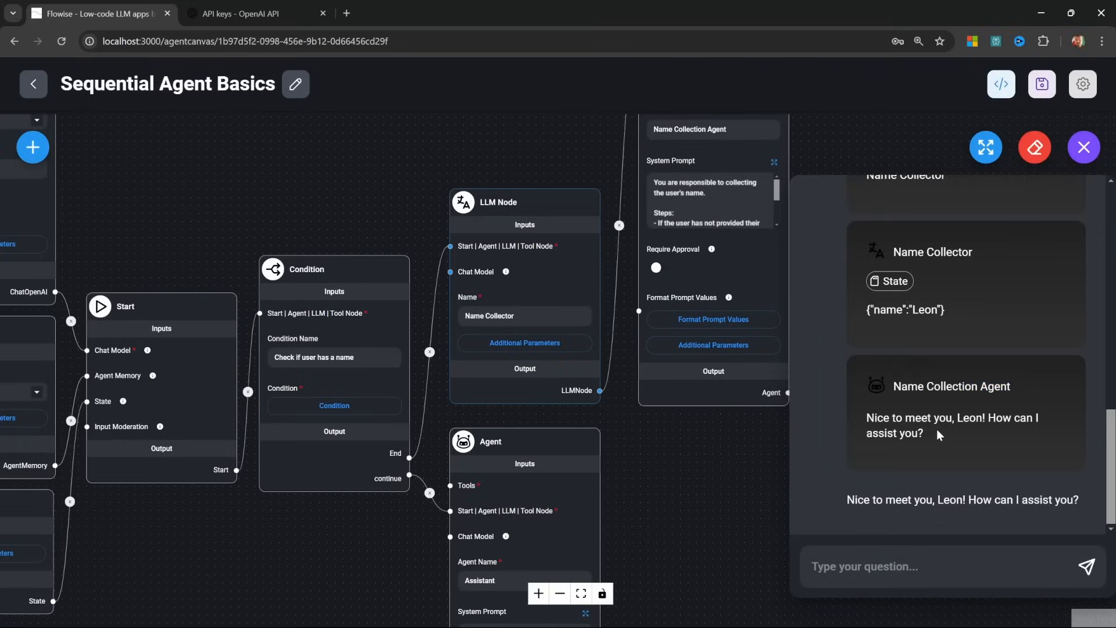
{"action": "left_click", "coordinate": [915, 561]}
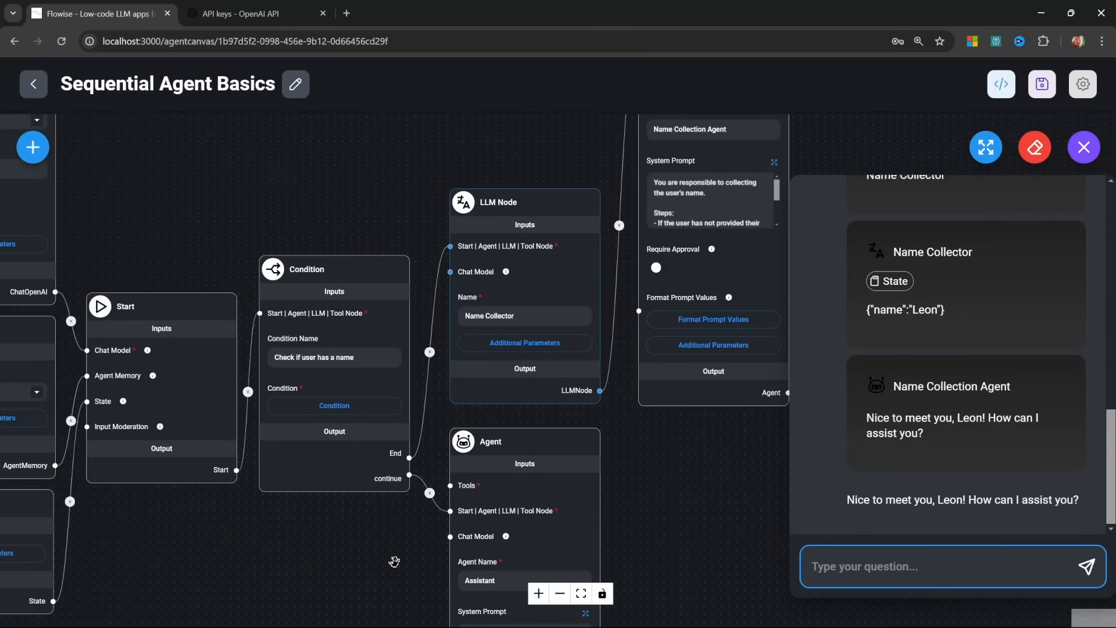
{"action": "left_click_drag", "start_coordinate": [369, 558], "coordinate": [330, 332]}
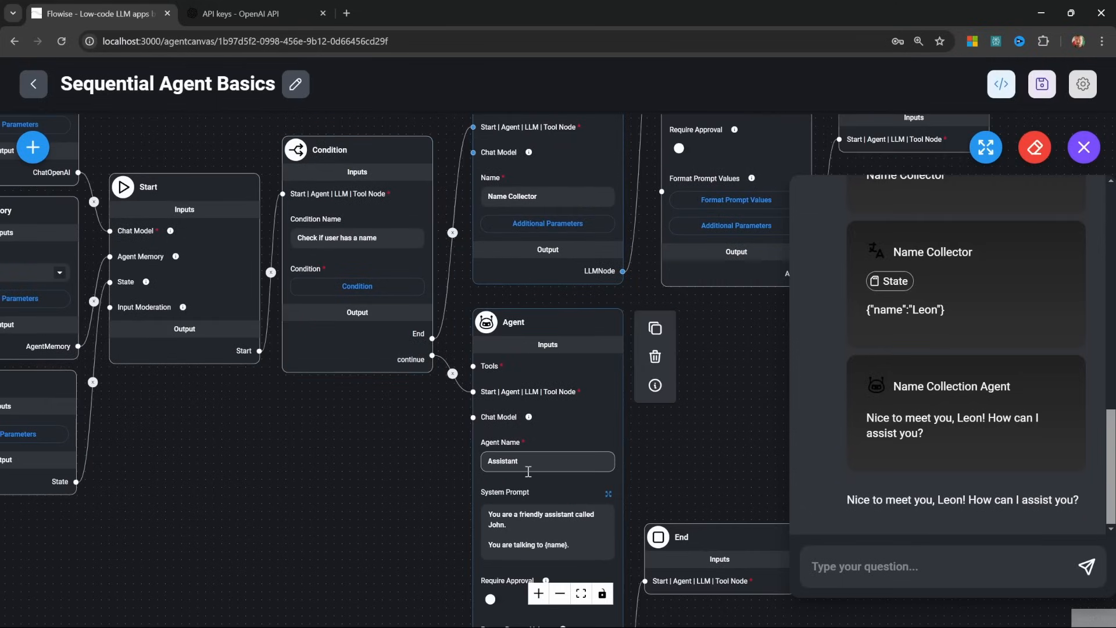
{"action": "left_click", "coordinate": [913, 562]}
{"action": "type", "text": "Why is the sky blue?"}
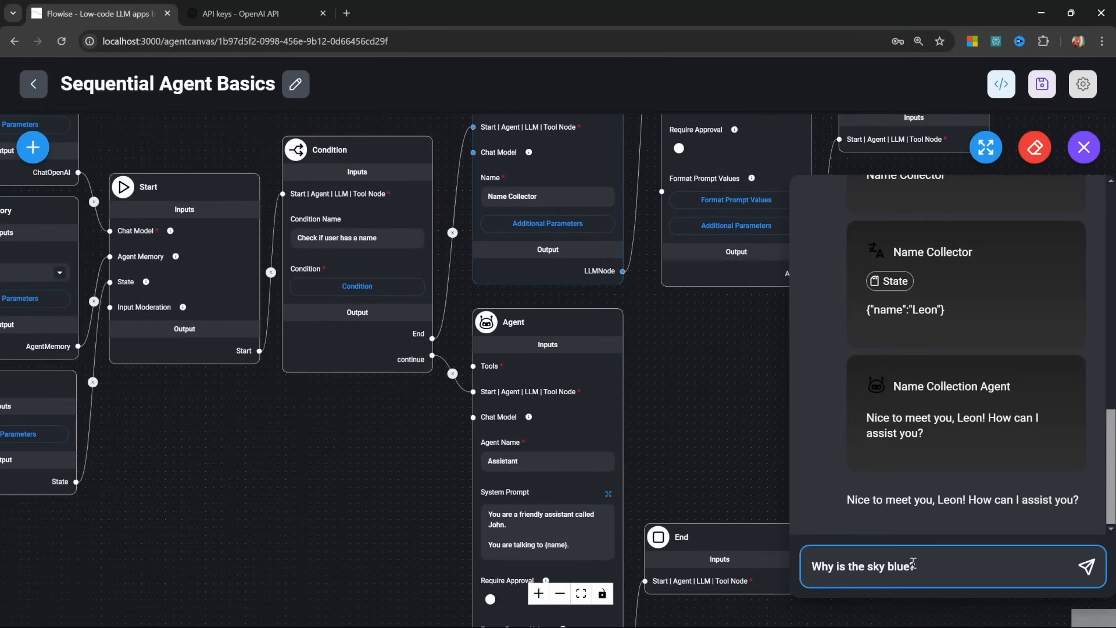
{"action": "key", "text": "Return"}
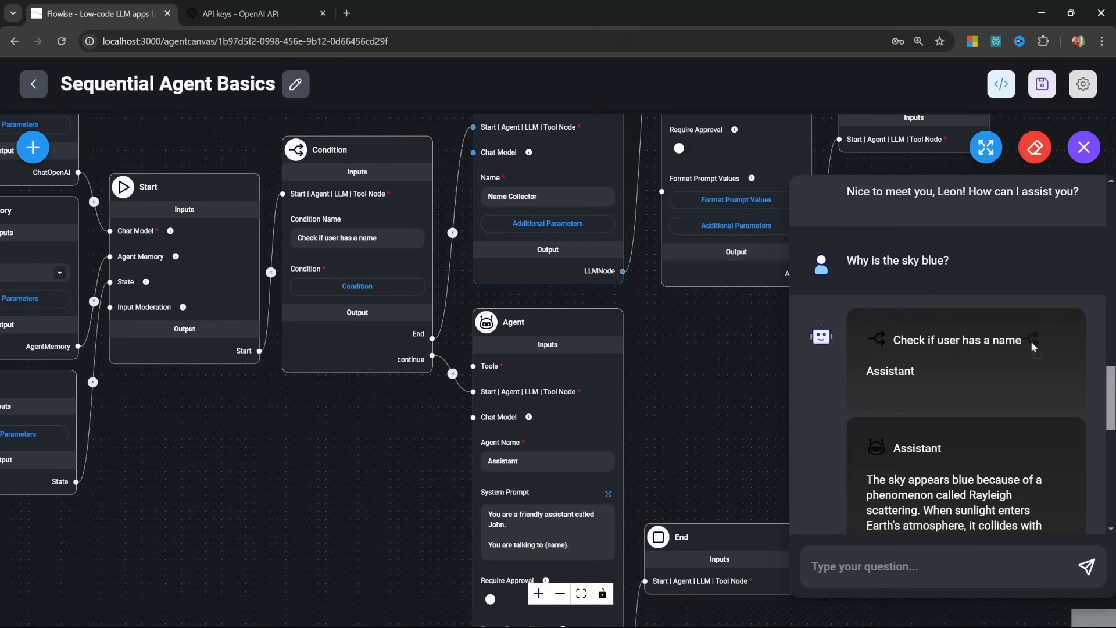
{"action": "double_click", "coordinate": [894, 372]}
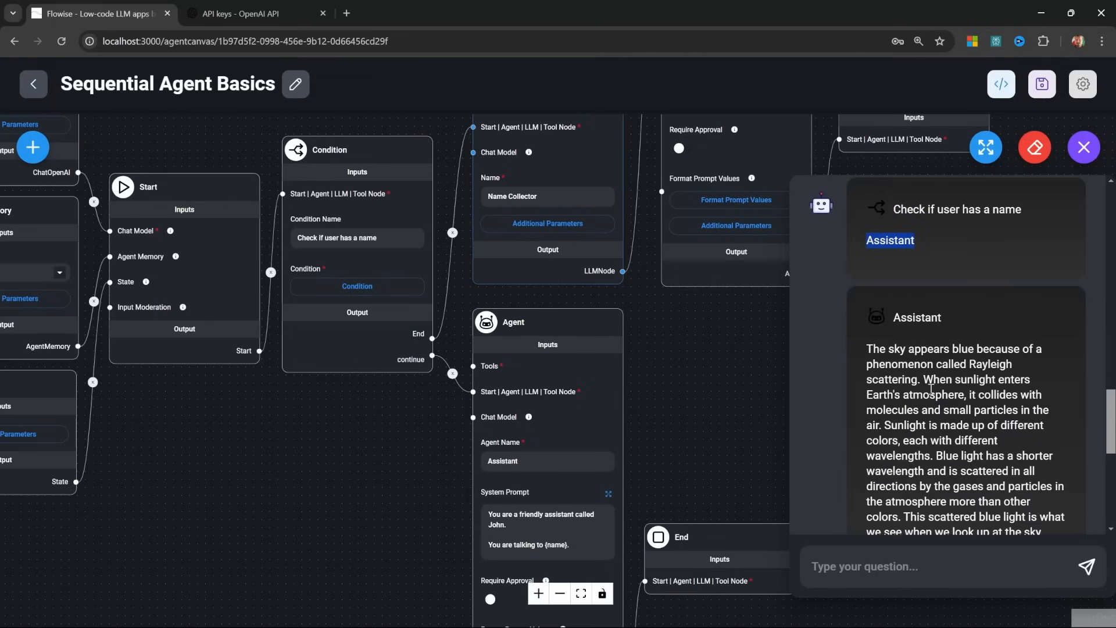
{"action": "double_click", "coordinate": [917, 317]}
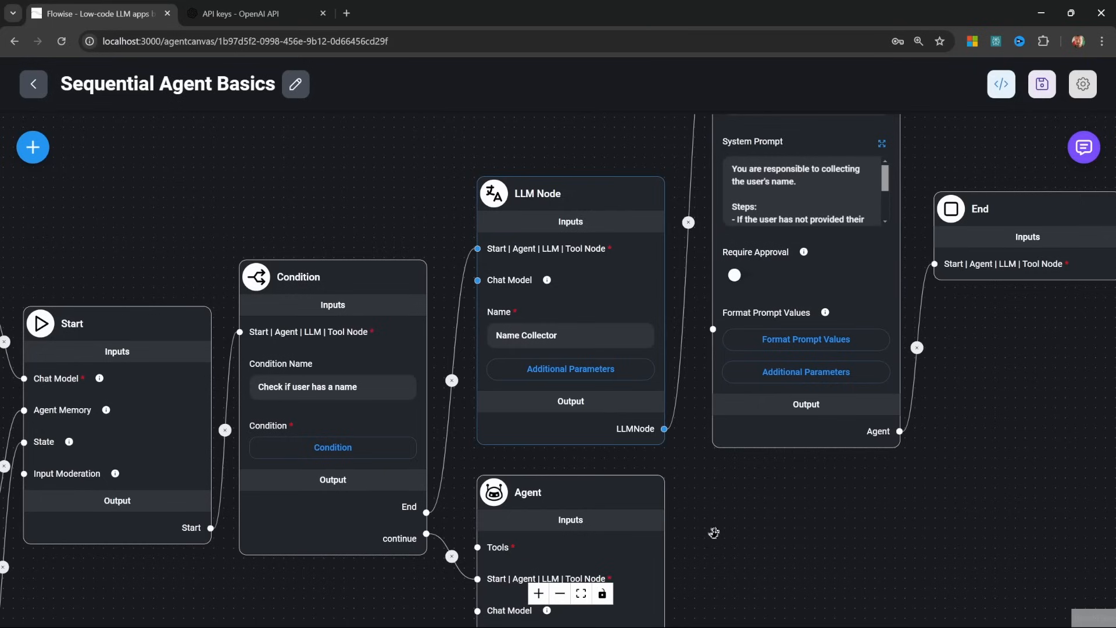
Add a Calculator tool node, connect it to the Tools input of the Assistant agent, and save the flow
{"action": "mouse_move", "coordinate": [590, 206]}
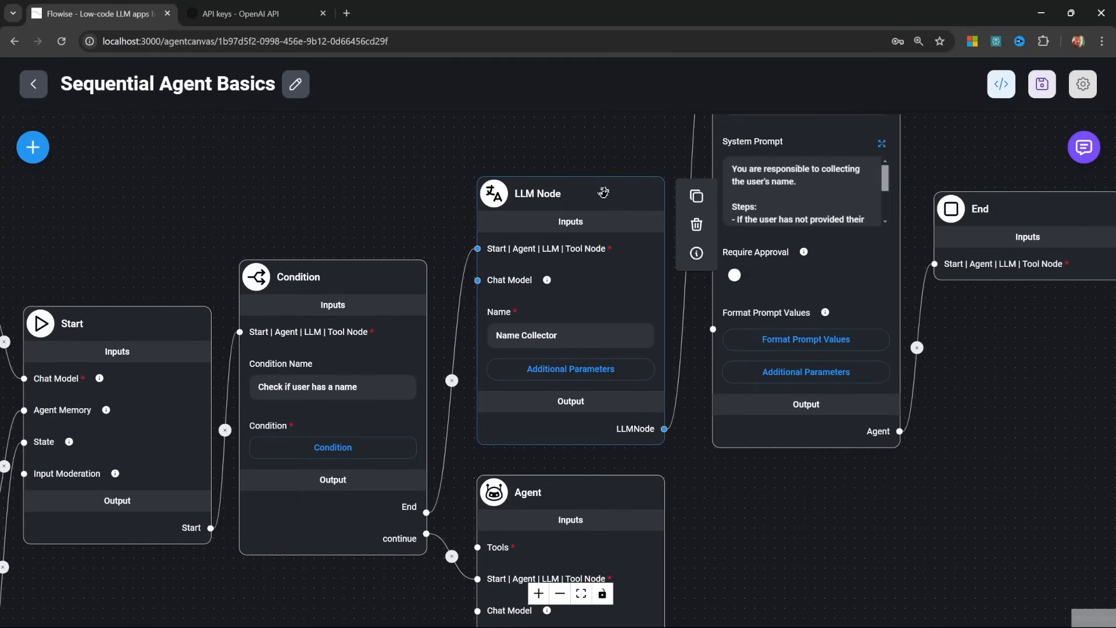
{"action": "left_click_drag", "start_coordinate": [704, 528], "coordinate": [677, 332]}
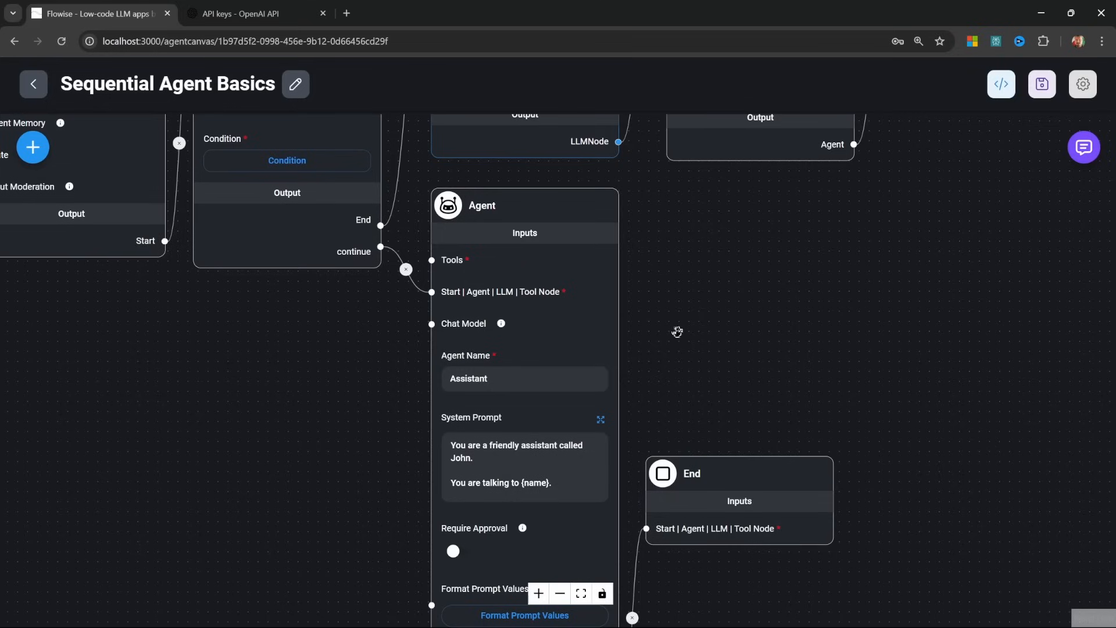
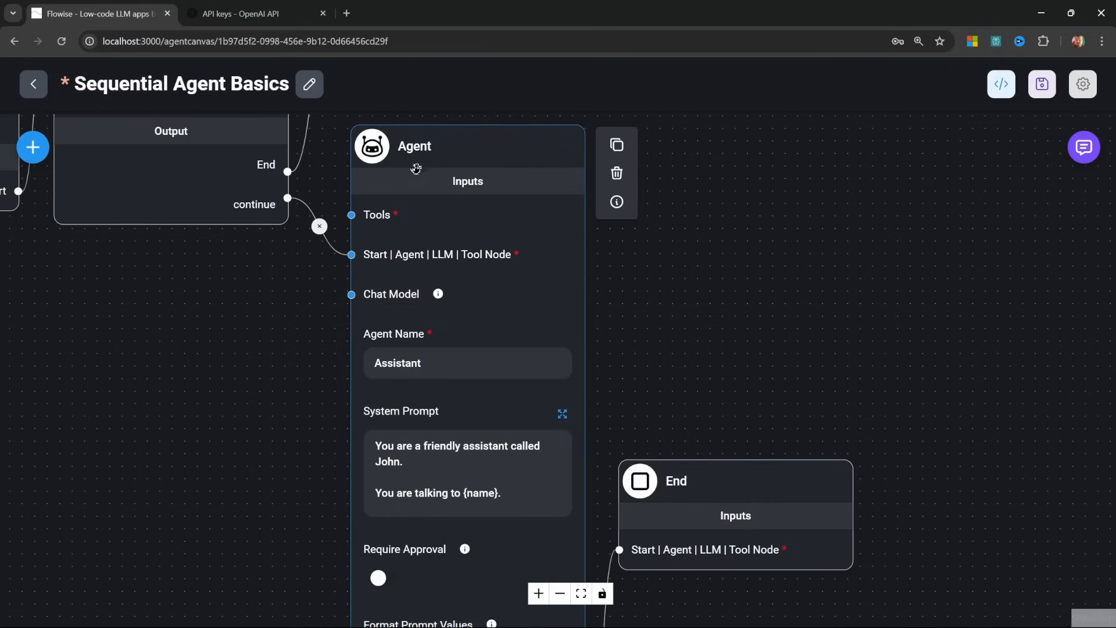
{"action": "left_click", "coordinate": [38, 156]}
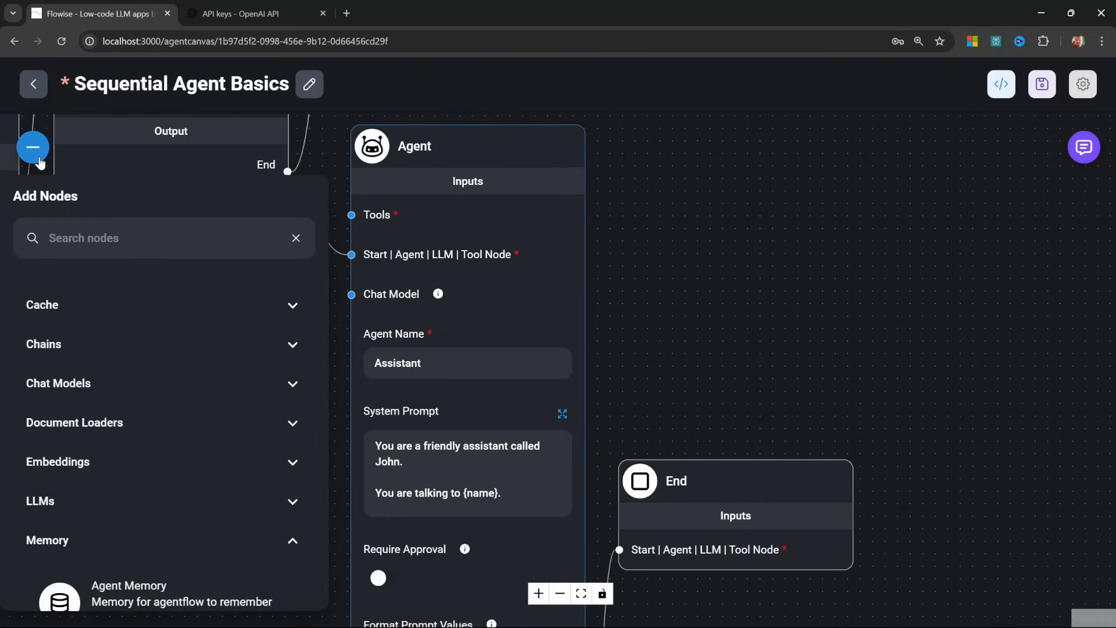
{"action": "scroll", "coordinate": [175, 454], "scroll_direction": "down", "scroll_amount": 10}
{"action": "left_click", "coordinate": [134, 506]}
{"action": "scroll", "coordinate": [140, 503], "scroll_direction": "down", "scroll_amount": 4}
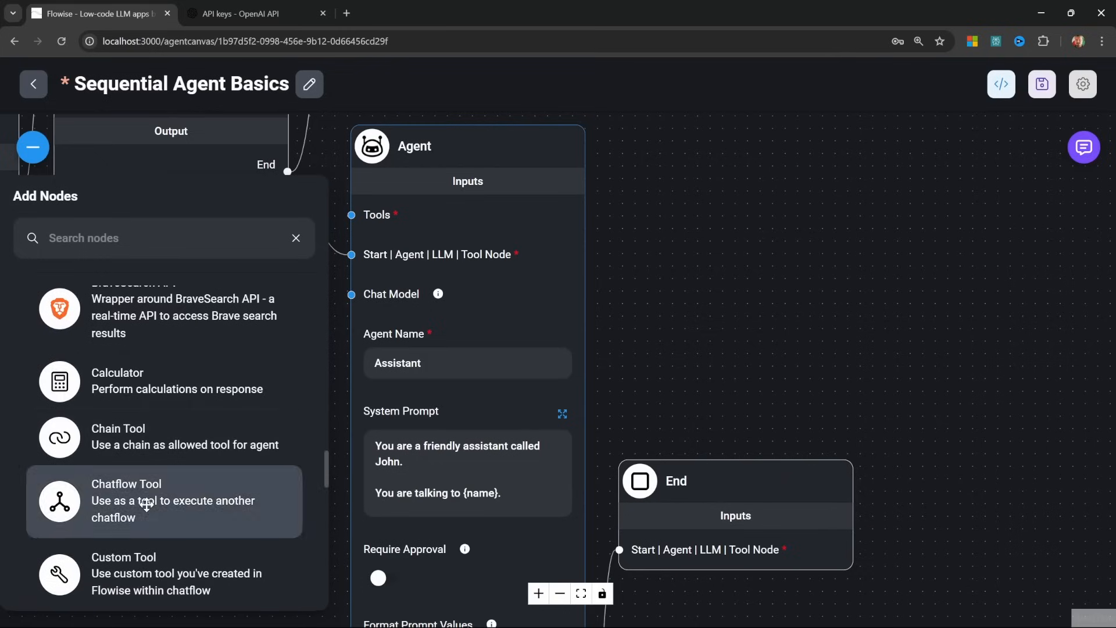
{"action": "left_click_drag", "start_coordinate": [110, 377], "coordinate": [241, 301]}
{"action": "left_click_drag", "start_coordinate": [286, 346], "coordinate": [344, 221]}
{"action": "key", "text": "ctrl+s"}
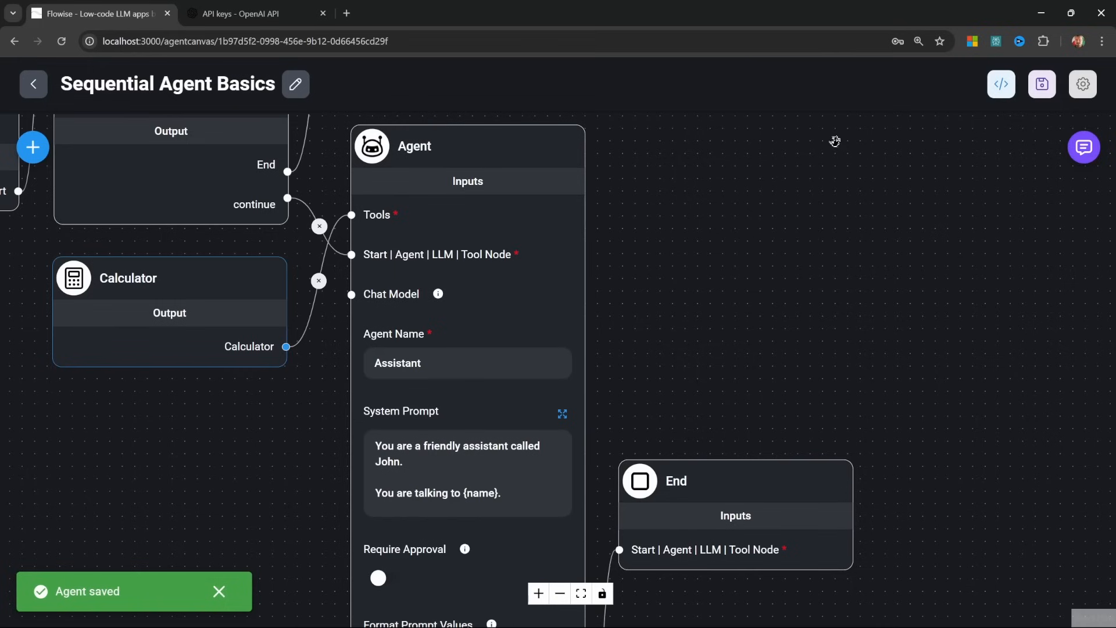
Send the chat message "What is 1000 * 300 / 2" and inspect the details of the calculator tool used for the reply
{"action": "left_click", "coordinate": [1084, 146]}
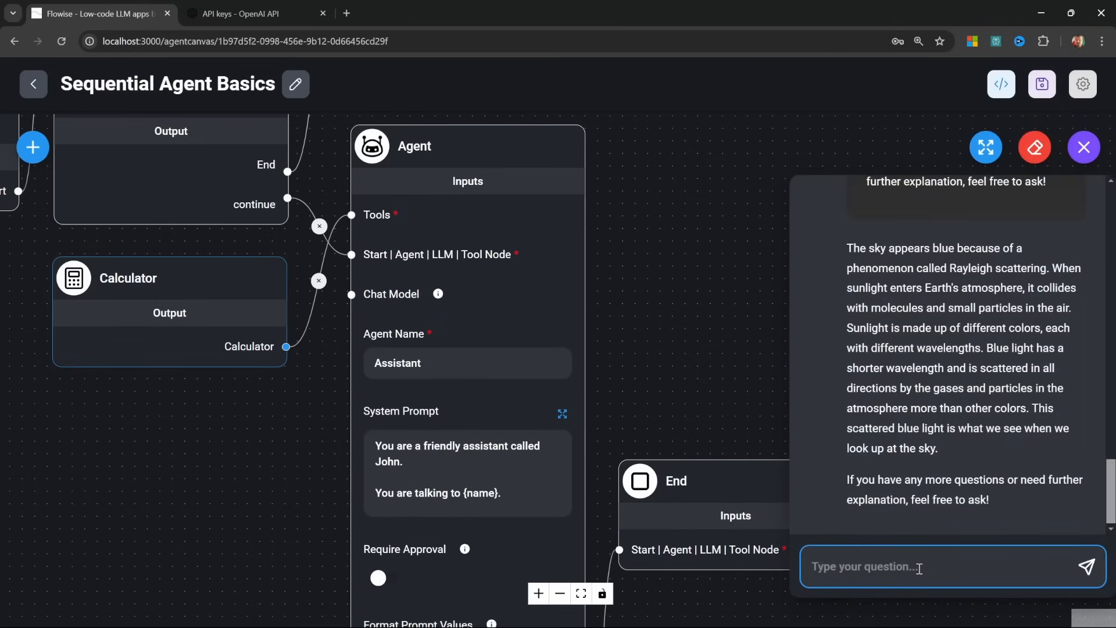
{"action": "type", "text": "What is 1000 * 300 / 2"}
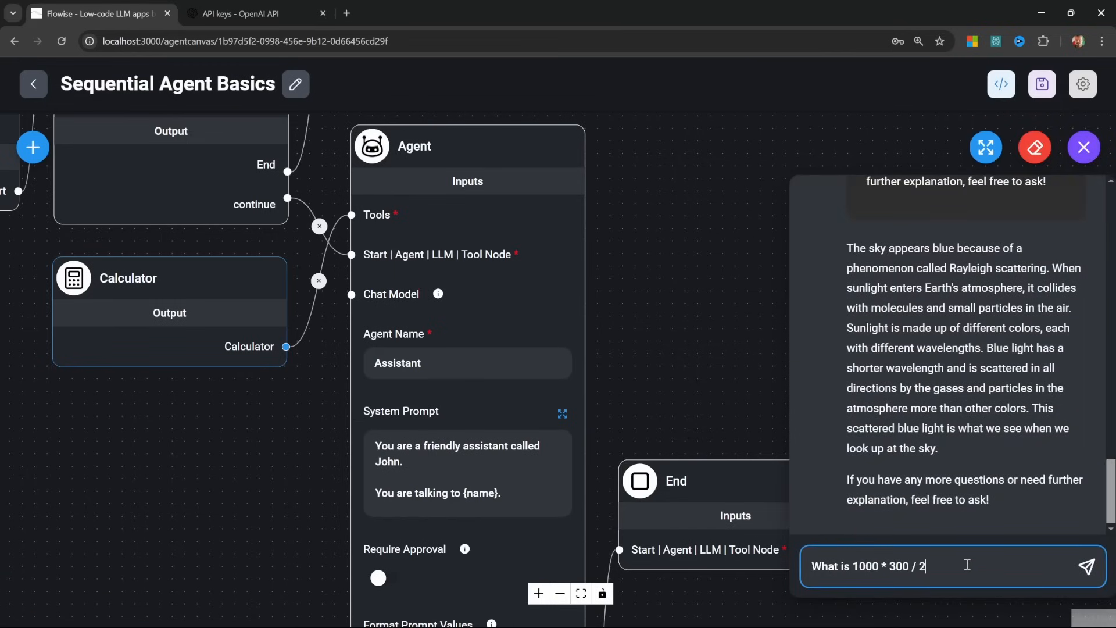
{"action": "key", "text": "Return"}
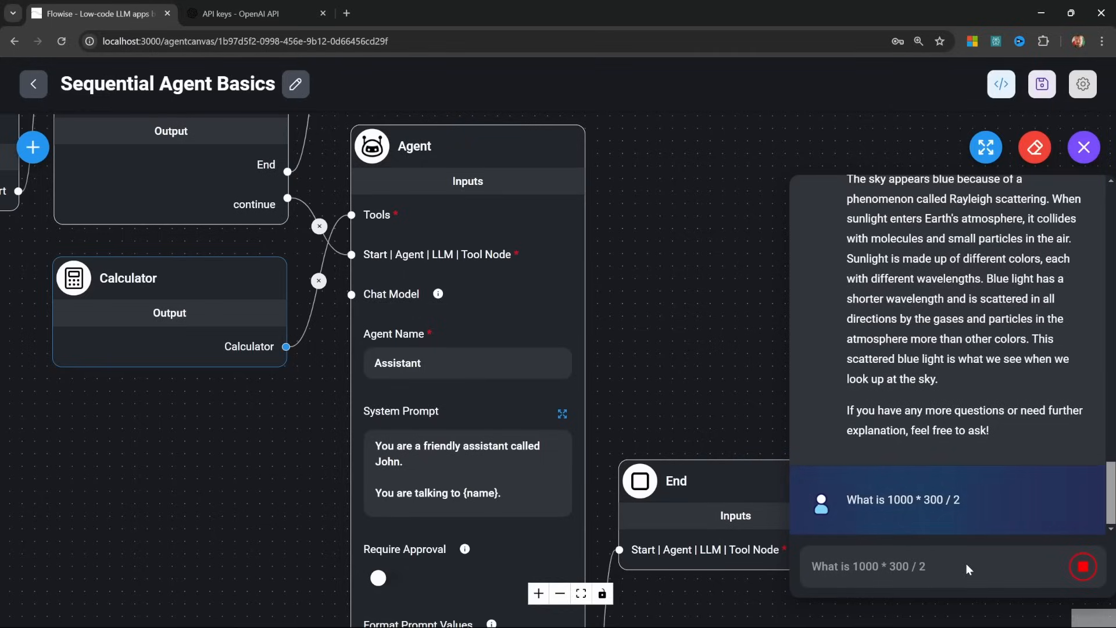
{"action": "left_click", "coordinate": [917, 344]}
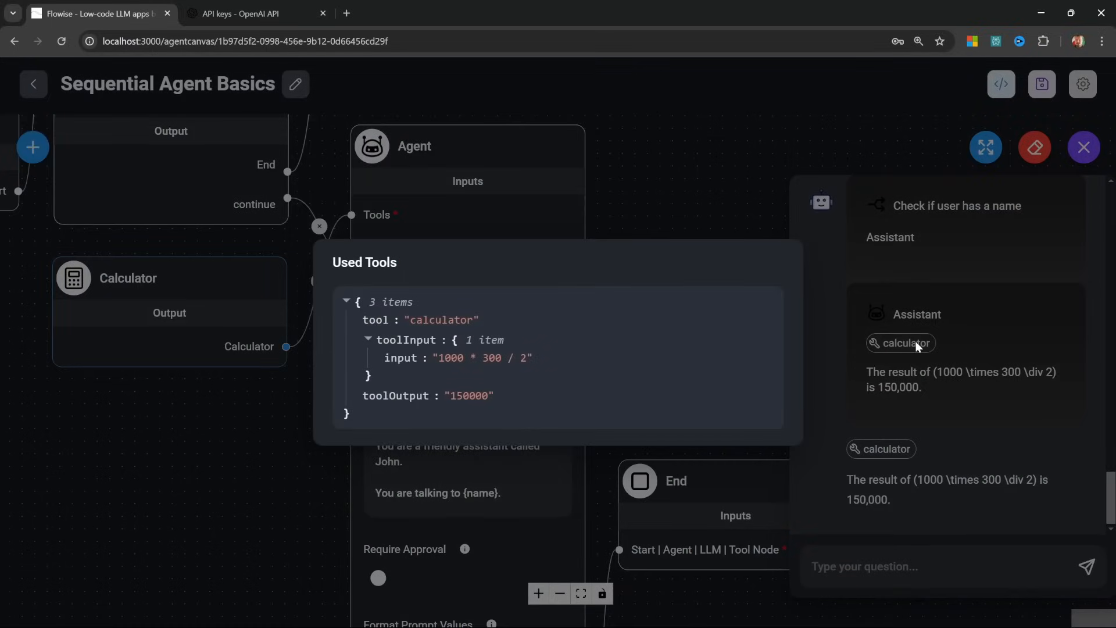
{"action": "left_click", "coordinate": [861, 435]}
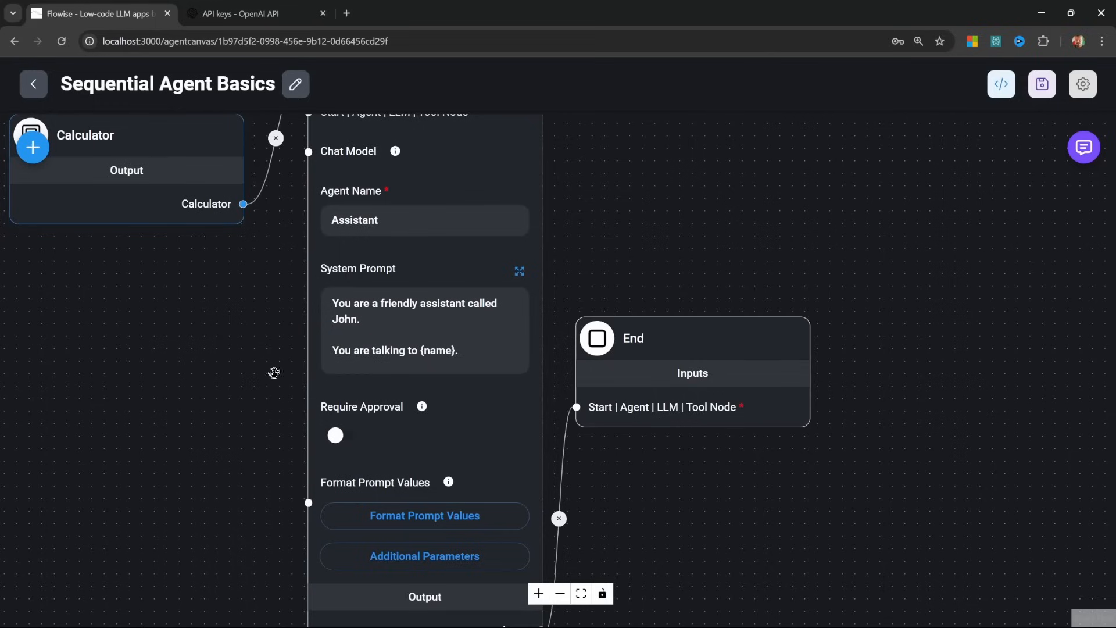
Enable Require Approval on the Assistant agent and test it with "What is 5000 * 300 / 2?", approving the calculation
{"action": "left_click", "coordinate": [337, 436]}
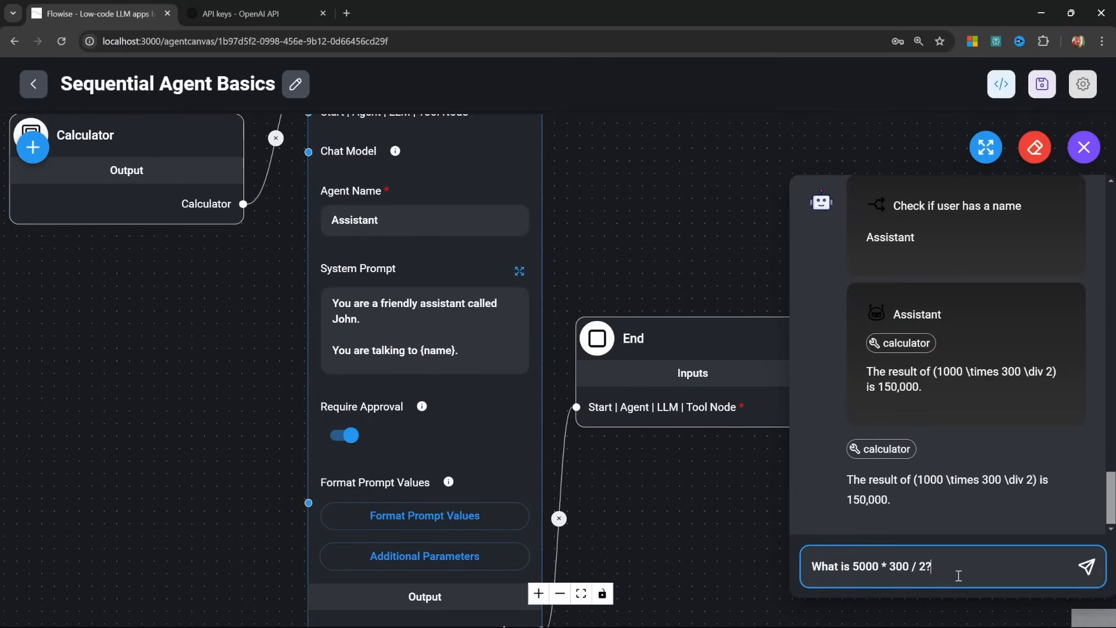
{"action": "key", "text": "Return"}
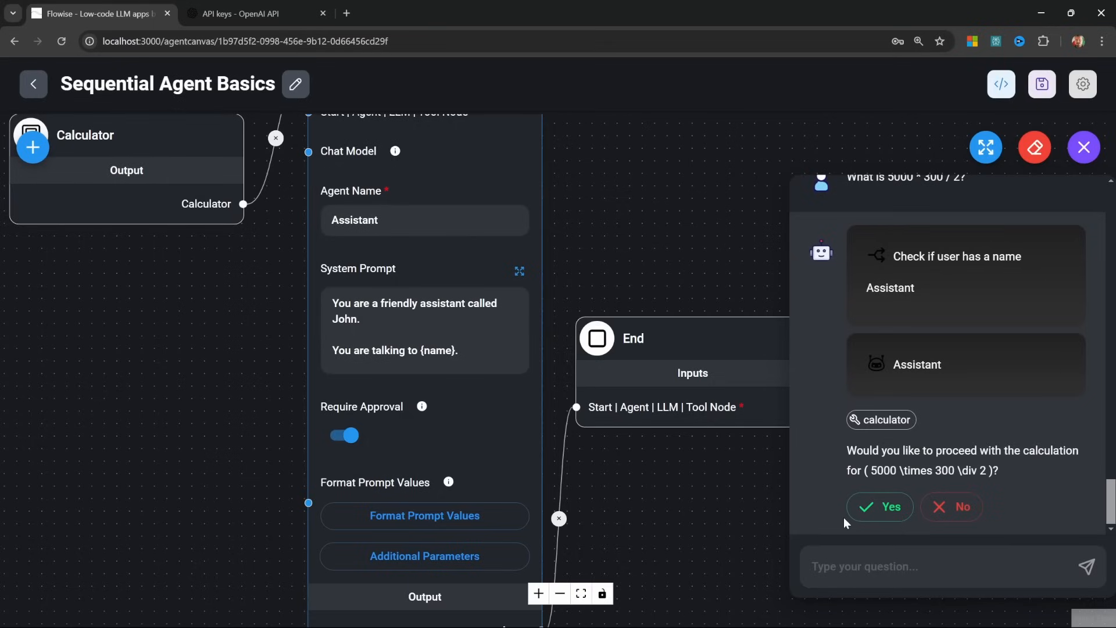
{"action": "left_click", "coordinate": [870, 504]}
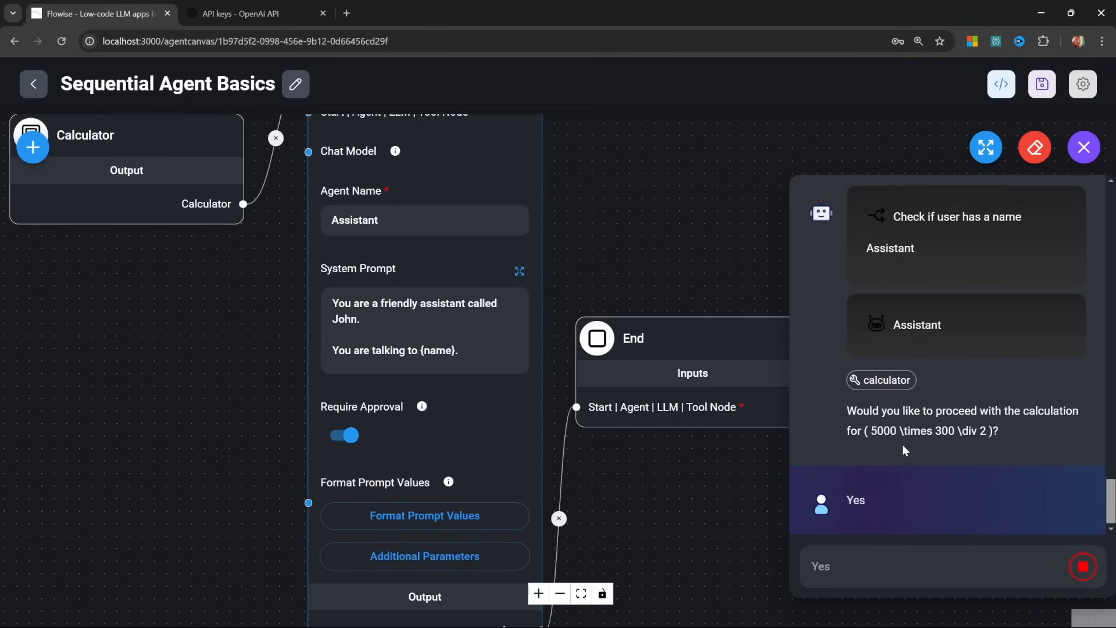
Examine the approval prompt and the approve and reject button texts in the Assistant agent's additional parameters
{"action": "left_click_drag", "start_coordinate": [660, 528], "coordinate": [721, 390]}
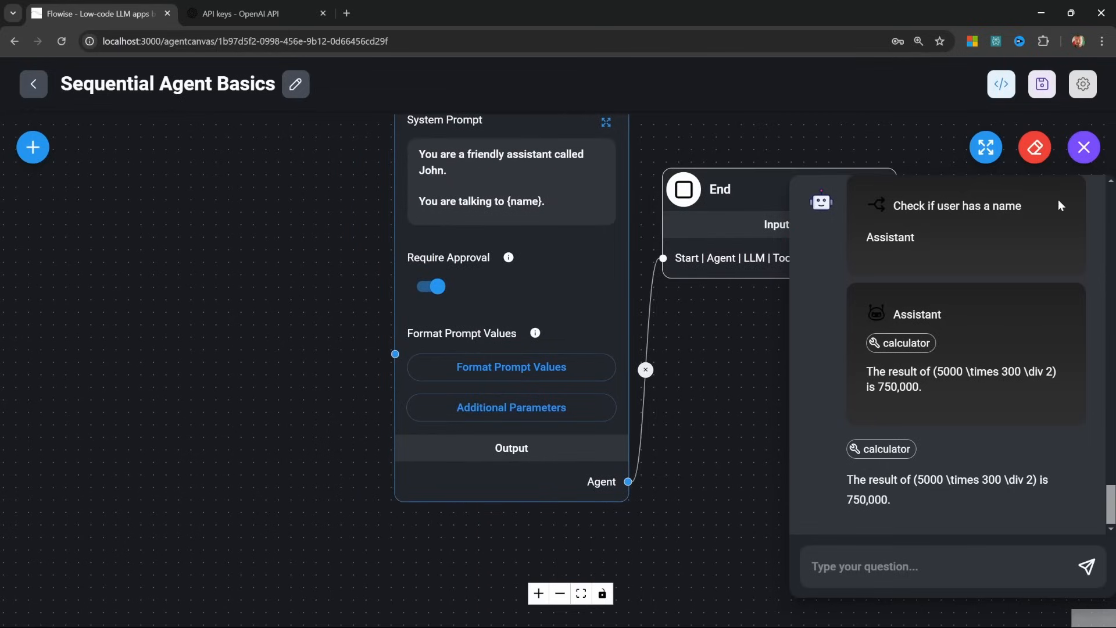
{"action": "left_click", "coordinate": [1083, 147]}
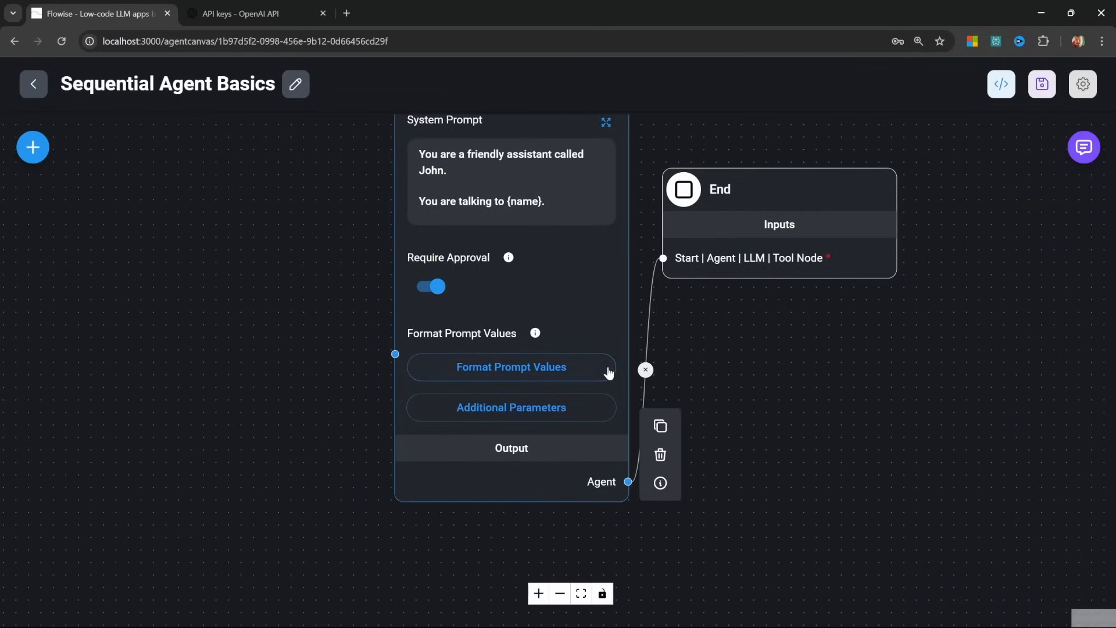
{"action": "left_click", "coordinate": [533, 412]}
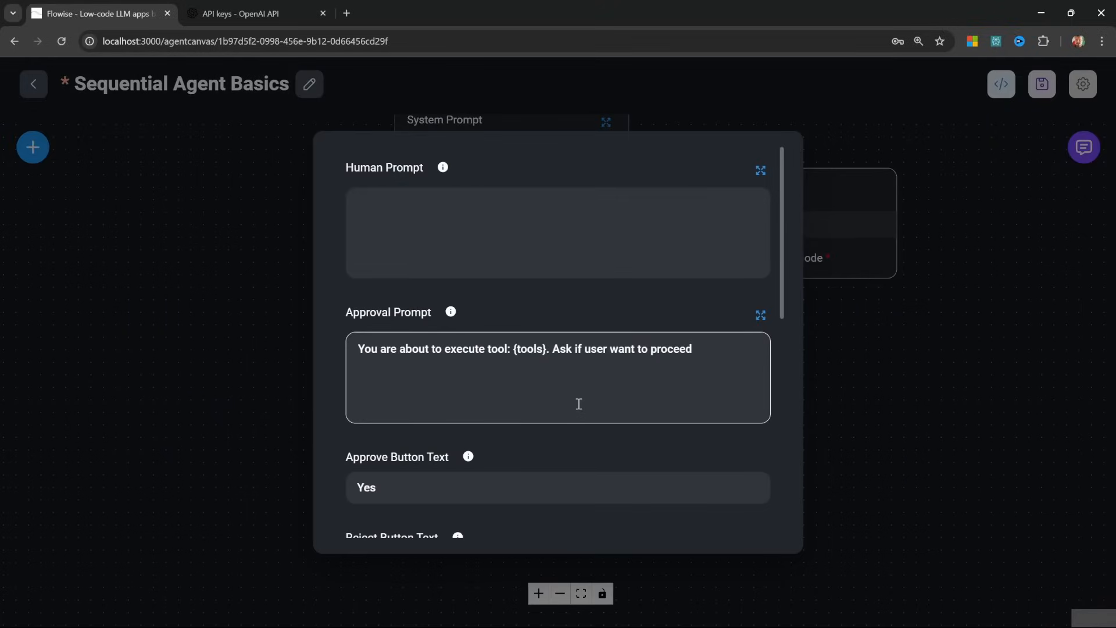
{"action": "left_click", "coordinate": [607, 403]}
{"action": "left_click", "coordinate": [345, 315]}
{"action": "left_click_drag", "start_coordinate": [345, 319], "coordinate": [421, 320]}
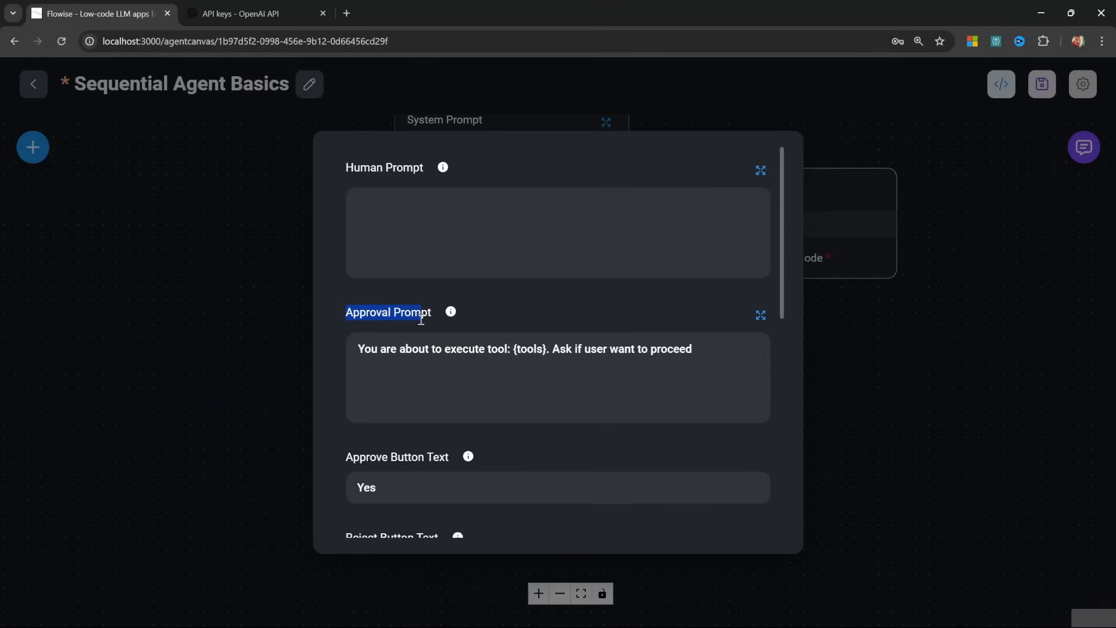
{"action": "scroll", "coordinate": [431, 320], "scroll_direction": "down", "scroll_amount": 3}
{"action": "left_click", "coordinate": [426, 300]}
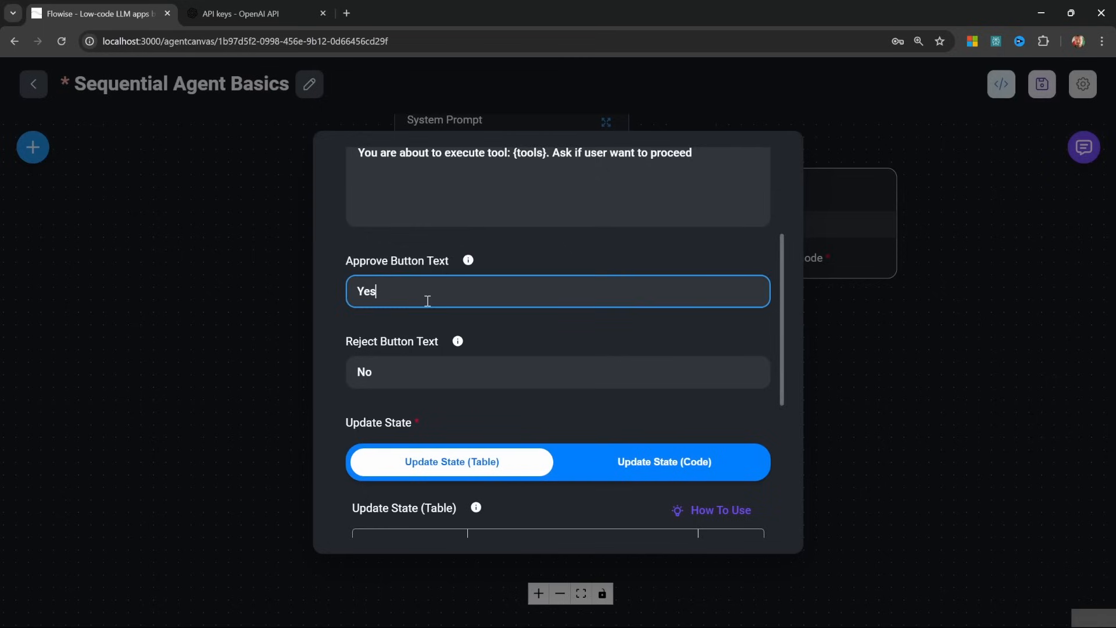
{"action": "left_click_drag", "start_coordinate": [460, 294], "coordinate": [319, 287]}
{"action": "left_click", "coordinate": [395, 372]}
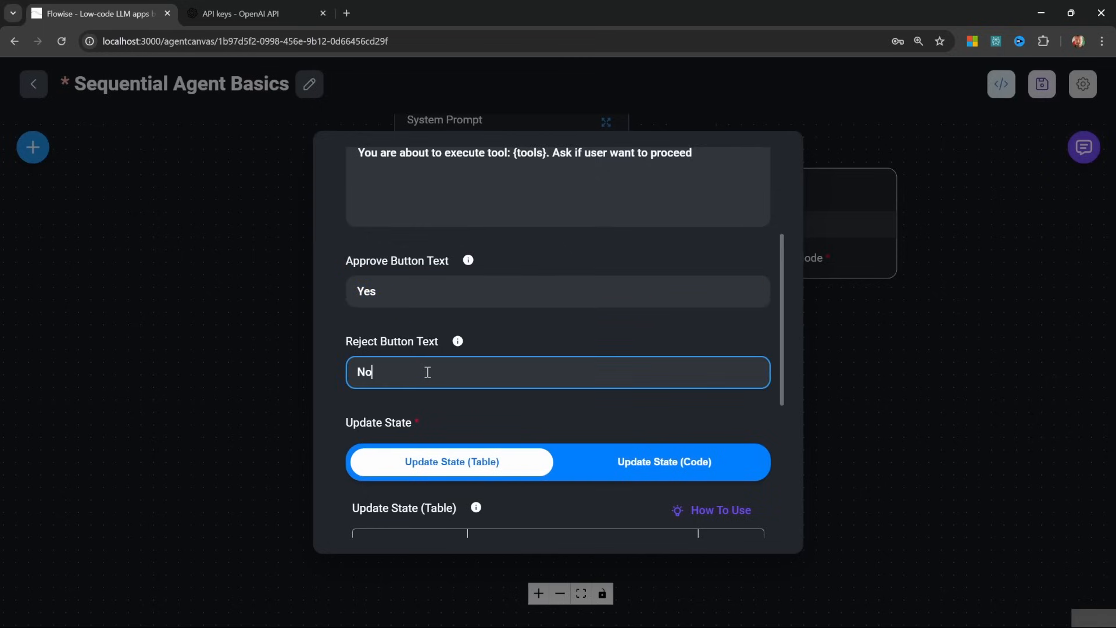
{"action": "left_click_drag", "start_coordinate": [428, 372], "coordinate": [319, 366]}
{"action": "left_click", "coordinate": [877, 357]}
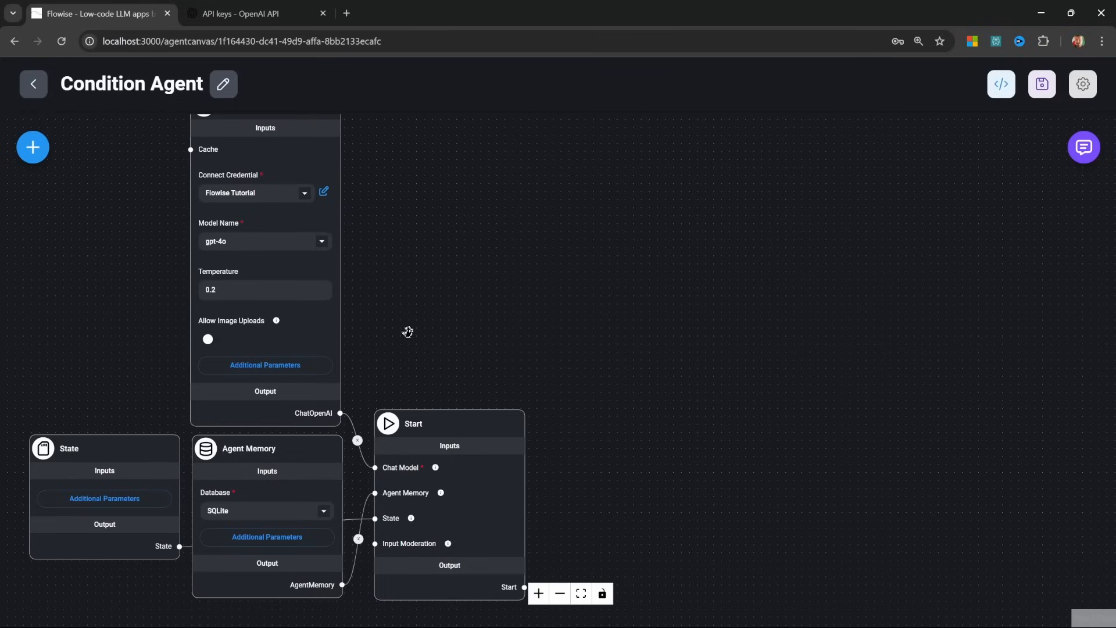
Add an Agent node to the canvas of the Condition Agent flow, clear of the existing nodes
{"action": "left_click_drag", "start_coordinate": [440, 376], "coordinate": [424, 366]}
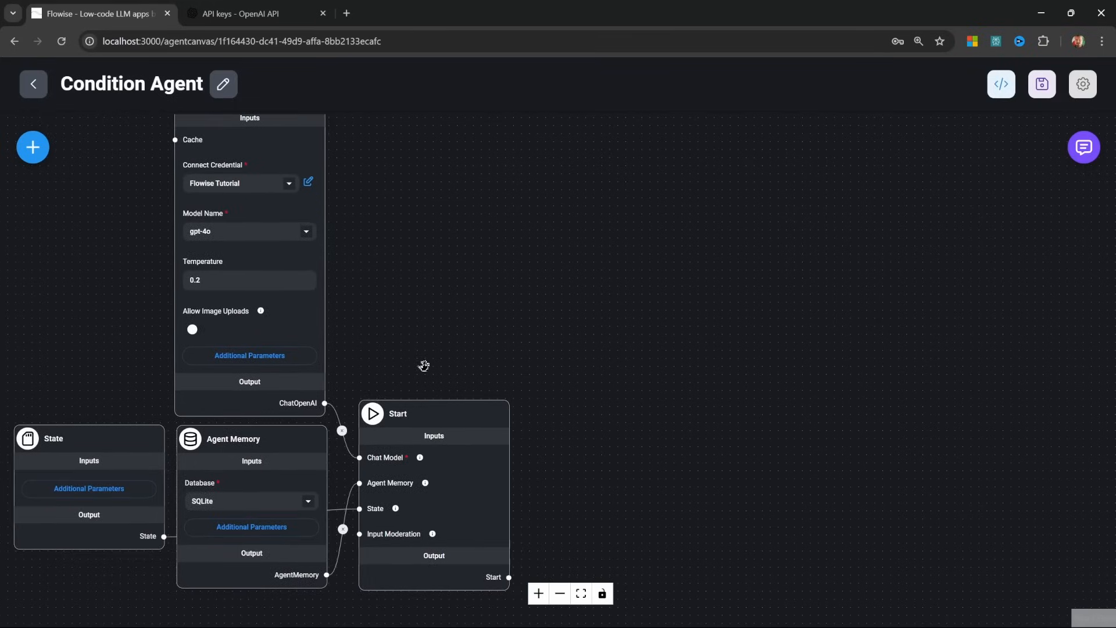
{"action": "left_click", "coordinate": [34, 151]}
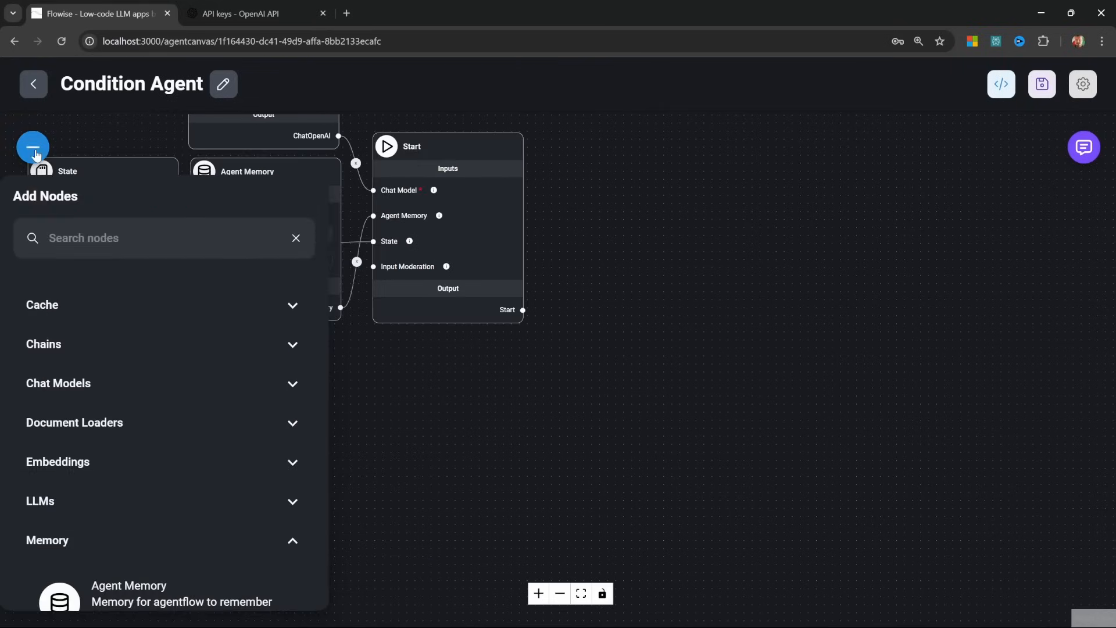
{"action": "scroll", "coordinate": [127, 376], "scroll_direction": "down", "scroll_amount": 10}
{"action": "left_click_drag", "start_coordinate": [100, 459], "coordinate": [320, 383]}
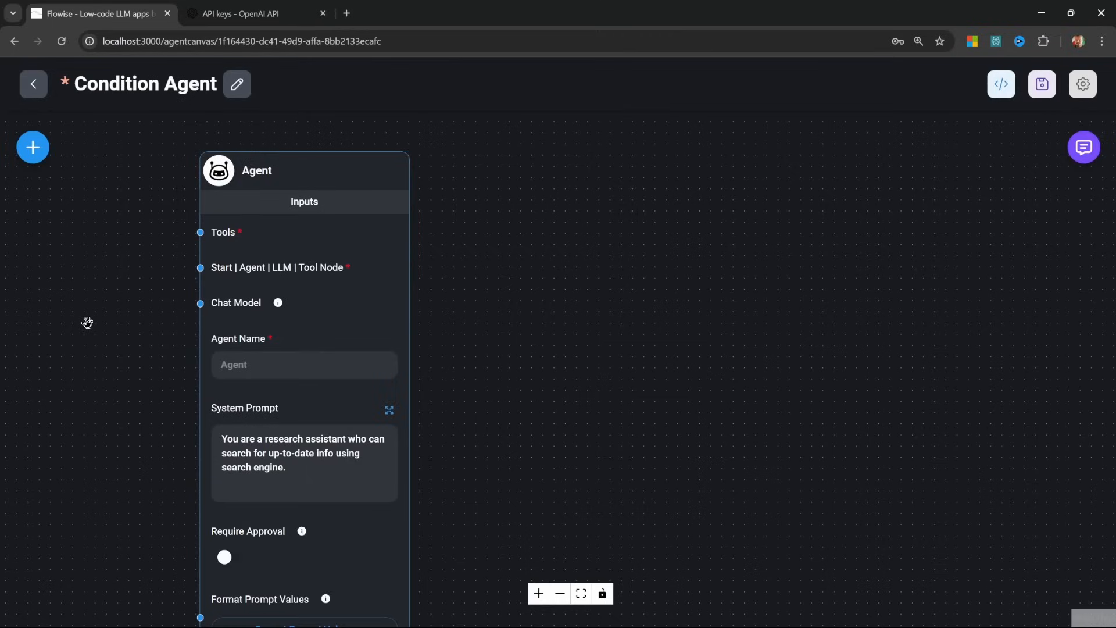
Name the agent Reception and set its system prompt to "You work at reception at a hotel. Welcome the user and ask them how you can assist them."
{"action": "mouse_move", "coordinate": [87, 323]}
{"action": "left_mouse_down"}
{"action": "mouse_move", "coordinate": [125, 370]}
{"action": "mouse_move", "coordinate": [96, 330]}
{"action": "left_mouse_up"}
{"action": "left_click", "coordinate": [318, 379]}
{"action": "type", "text": "Reception"}
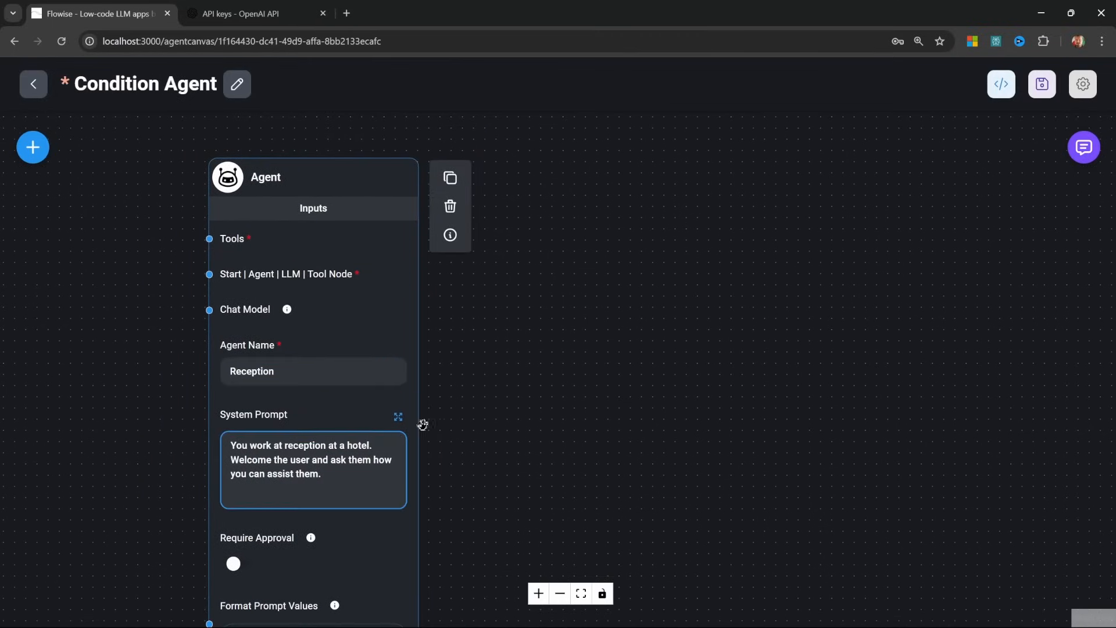
{"action": "left_click", "coordinate": [427, 423]}
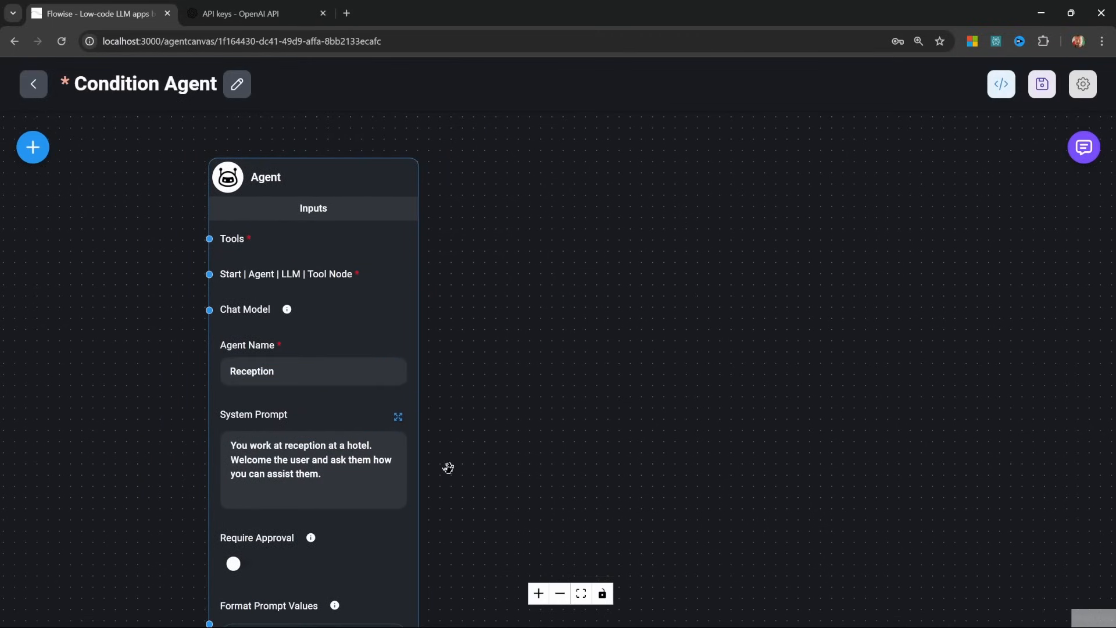
{"action": "left_click", "coordinate": [359, 465]}
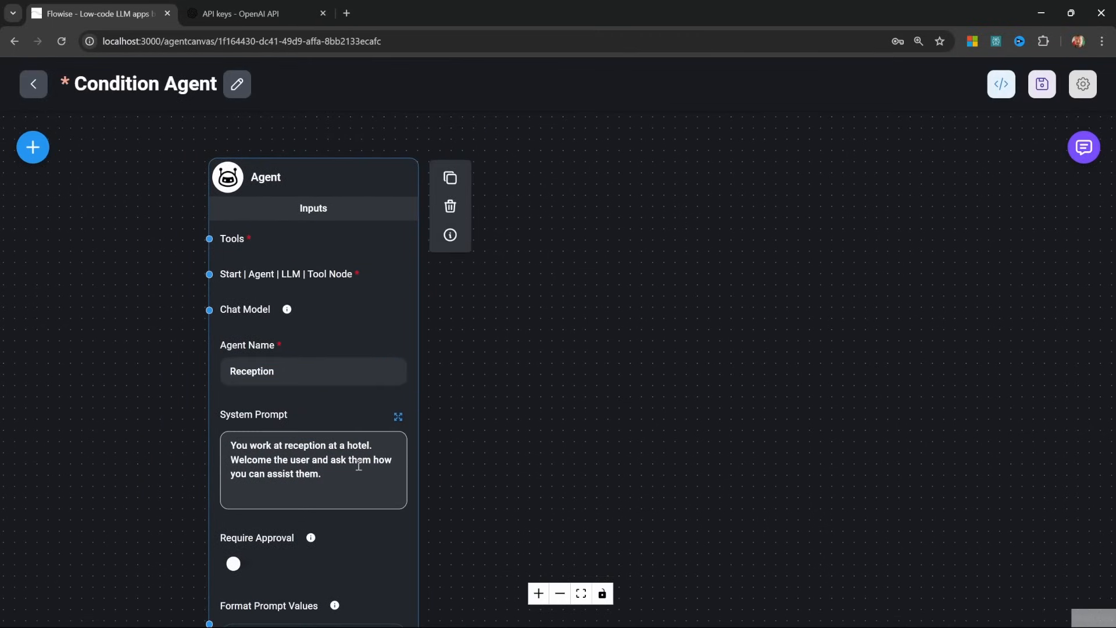
{"action": "left_click", "coordinate": [356, 478]}
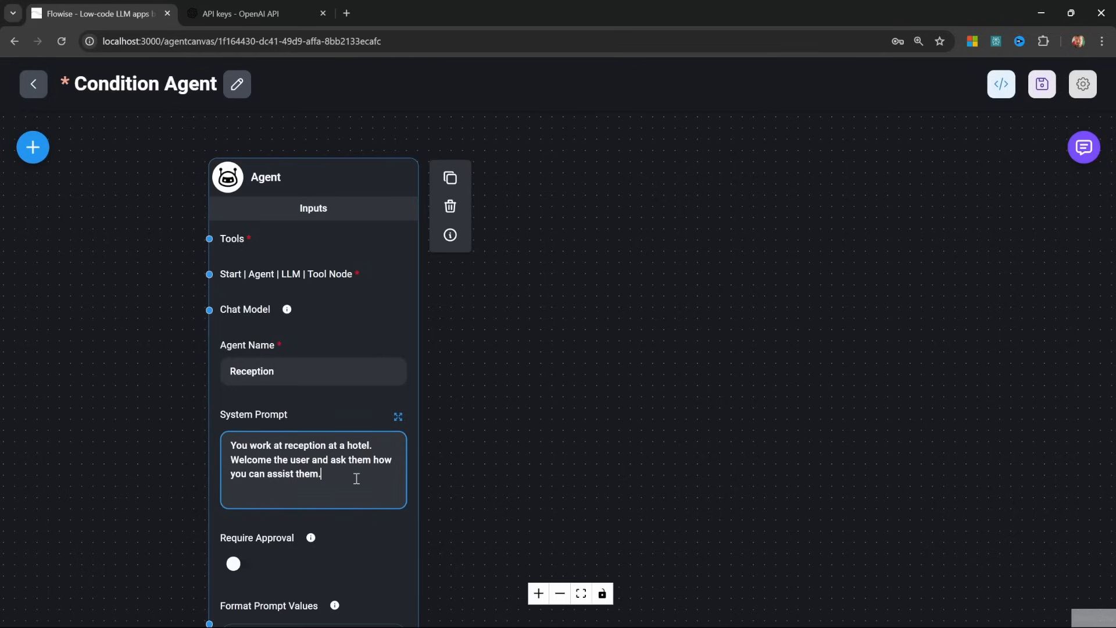
Duplicate the Reception agent twice, name the copies Maintenance and Restaurant, and adapt their system prompts to hotel maintenance and to restaurant room service with order and room number
{"action": "left_click", "coordinate": [452, 185]}
{"action": "left_click", "coordinate": [731, 182]}
{"action": "triple_click", "coordinate": [554, 372]}
{"action": "type", "text": "Maintenance"}
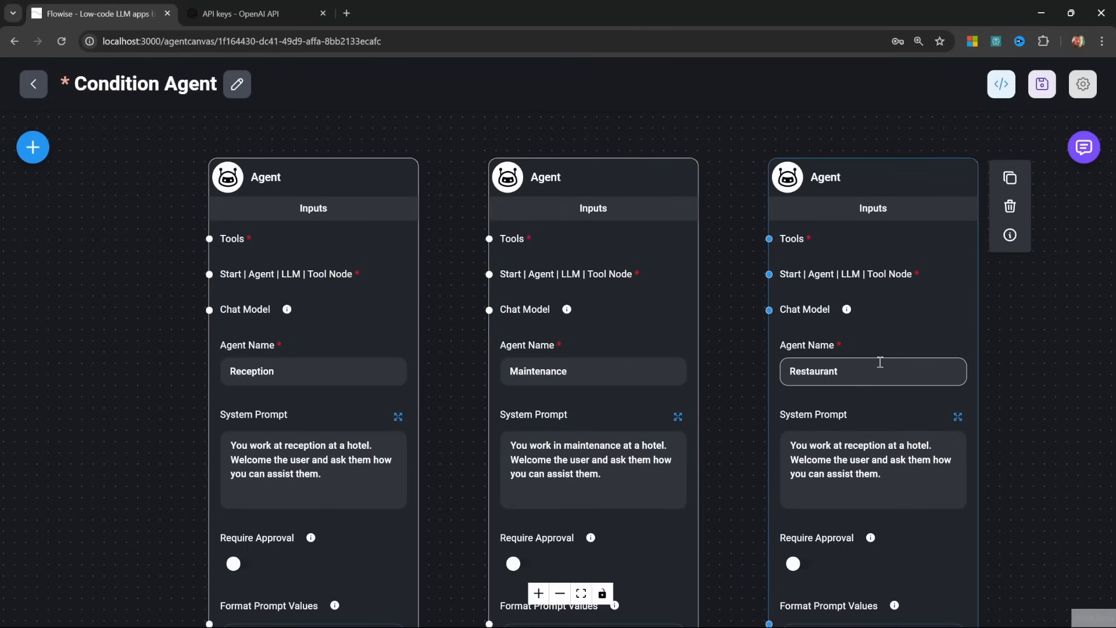
{"action": "left_click", "coordinate": [876, 390]}
{"action": "left_click", "coordinate": [872, 378]}
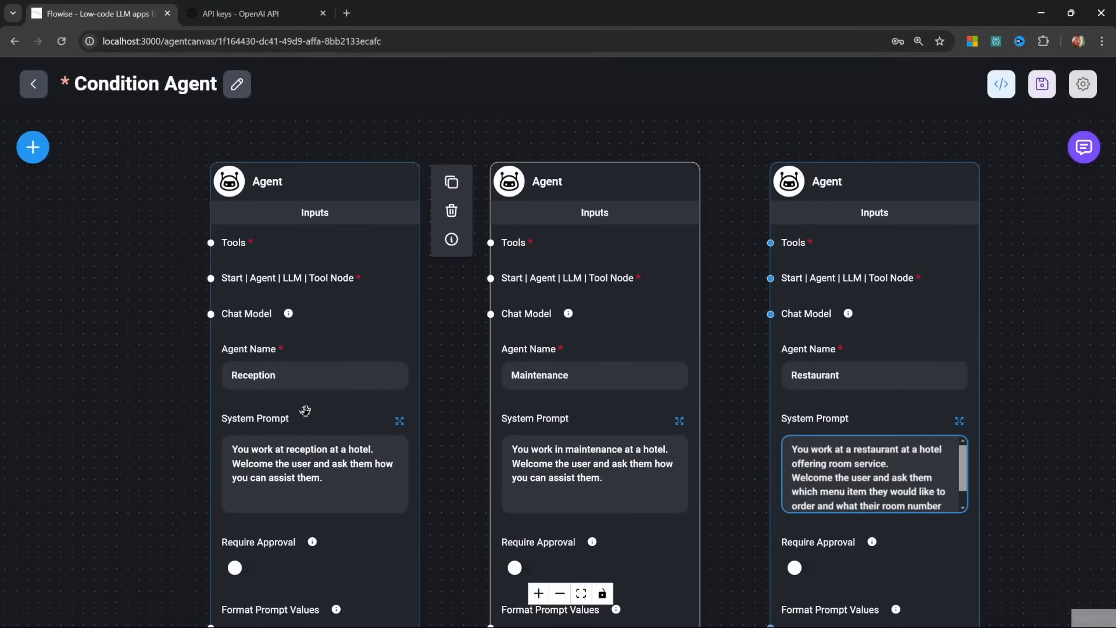
Add a Condition Agent node beside the Start node and connect the Start output to its input
{"action": "scroll", "coordinate": [745, 330], "scroll_direction": "down", "scroll_amount": 3}
{"action": "left_click_drag", "start_coordinate": [745, 331], "coordinate": [727, 323]}
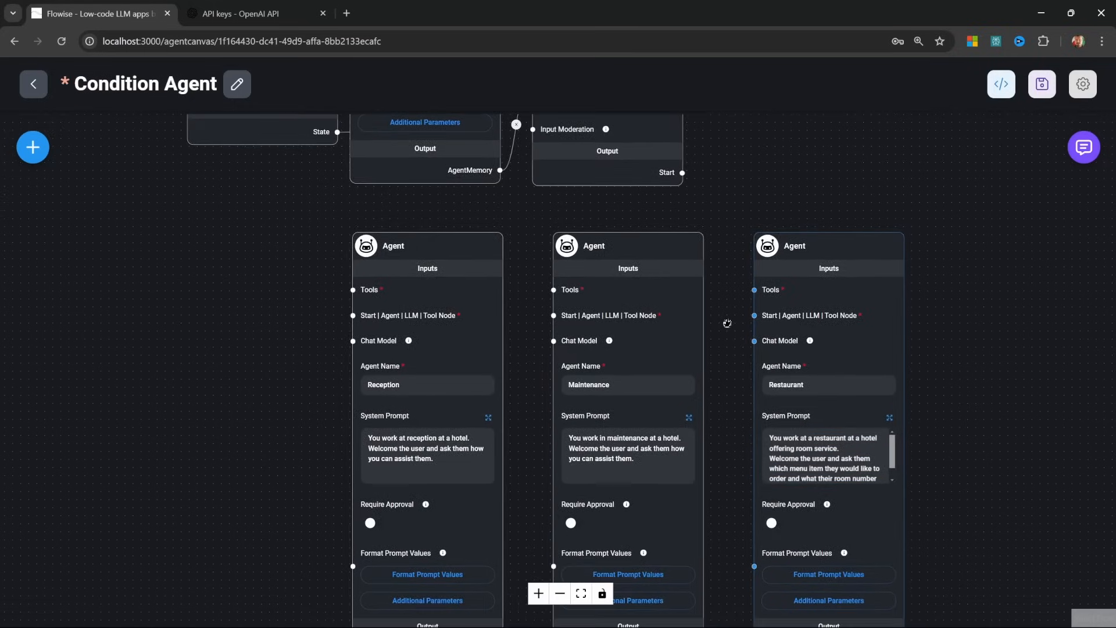
{"action": "scroll", "coordinate": [727, 337], "scroll_direction": "up", "scroll_amount": 1}
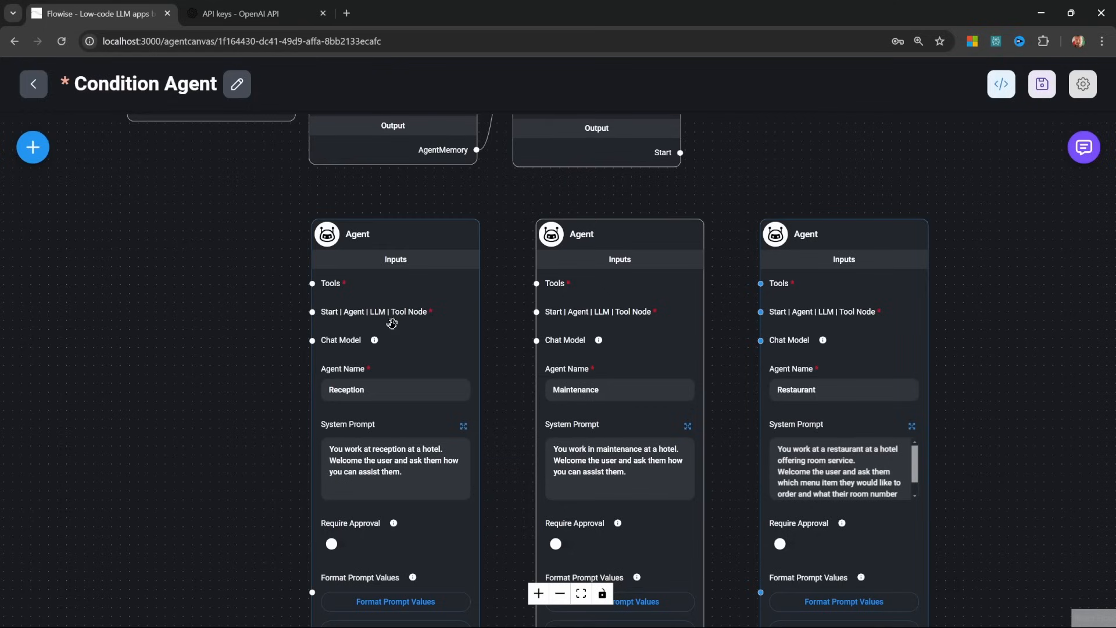
{"action": "mouse_move", "coordinate": [908, 277]}
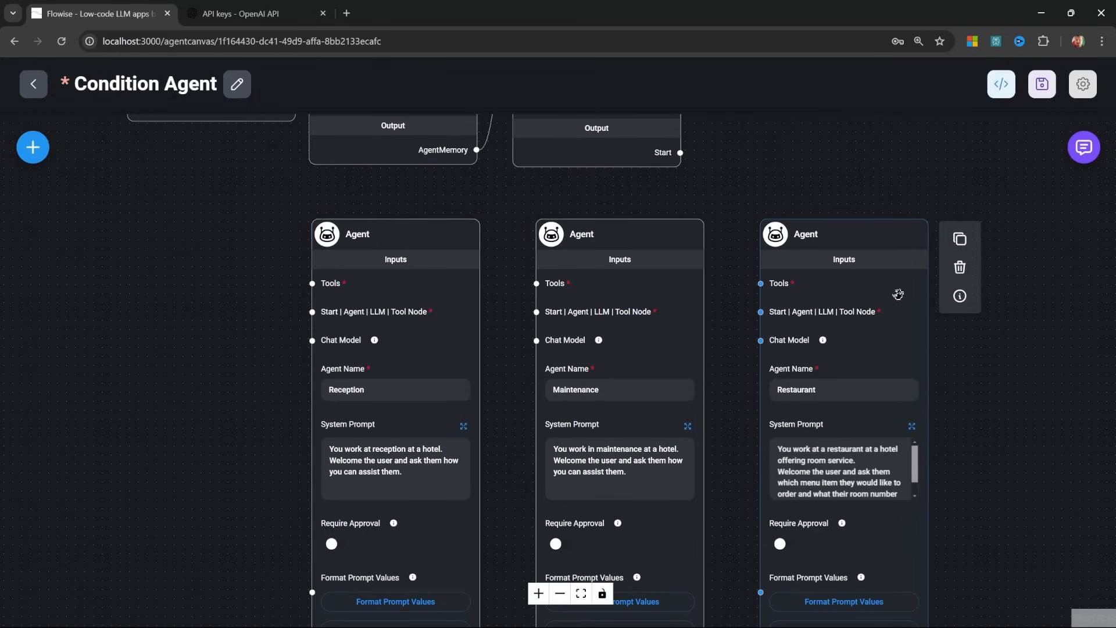
{"action": "left_click_drag", "start_coordinate": [756, 166], "coordinate": [673, 371]}
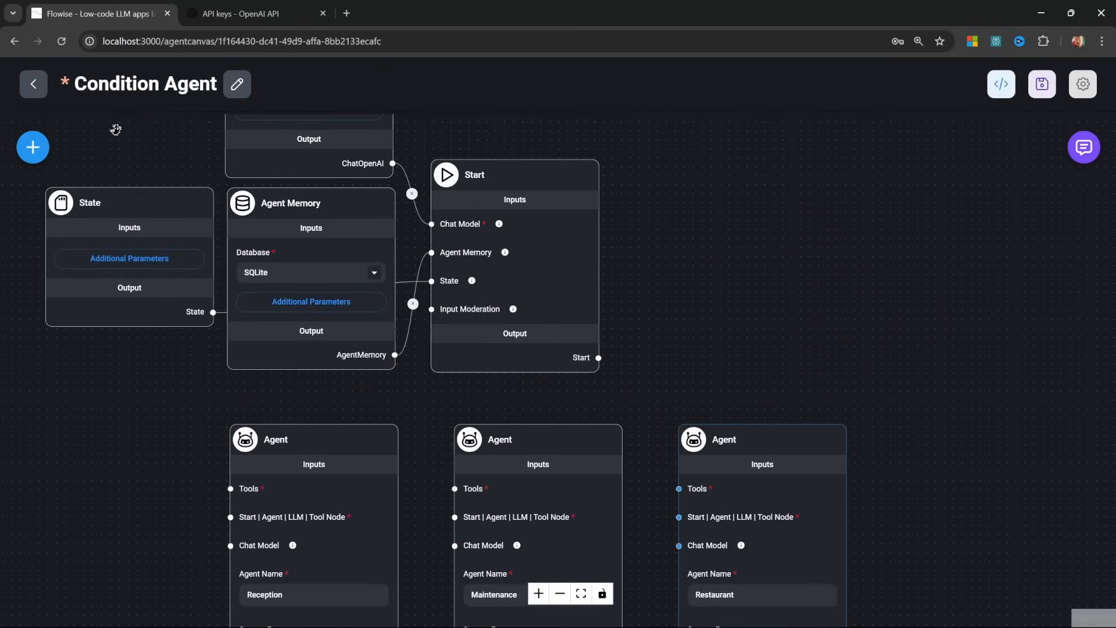
{"action": "left_click", "coordinate": [33, 147]}
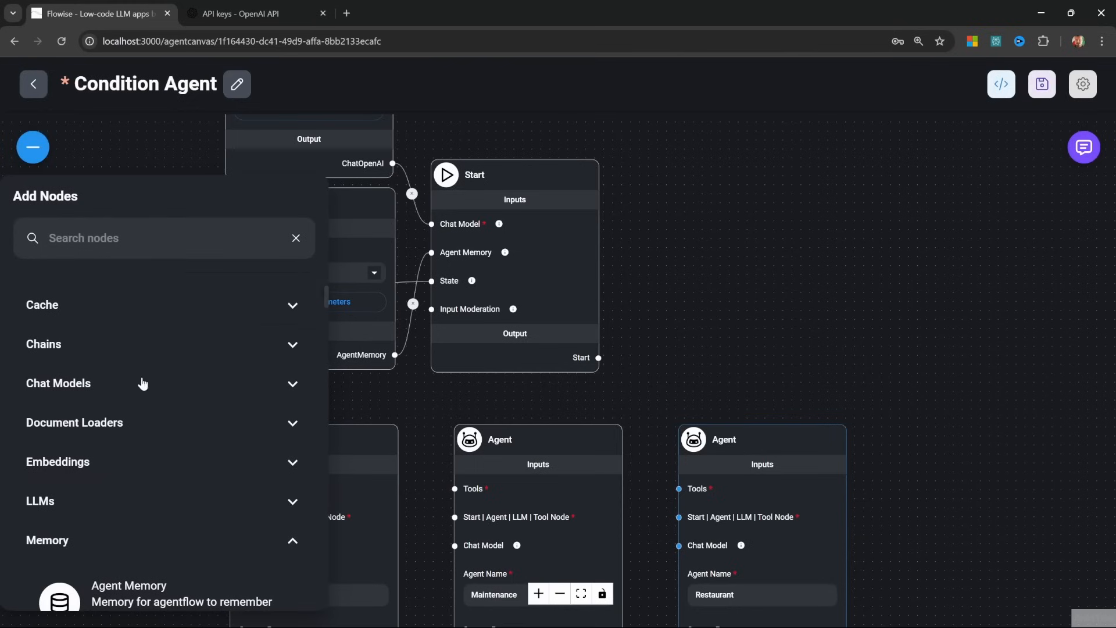
{"action": "scroll", "coordinate": [167, 374], "scroll_direction": "down", "scroll_amount": 10}
{"action": "scroll", "coordinate": [142, 358], "scroll_direction": "down", "scroll_amount": 2}
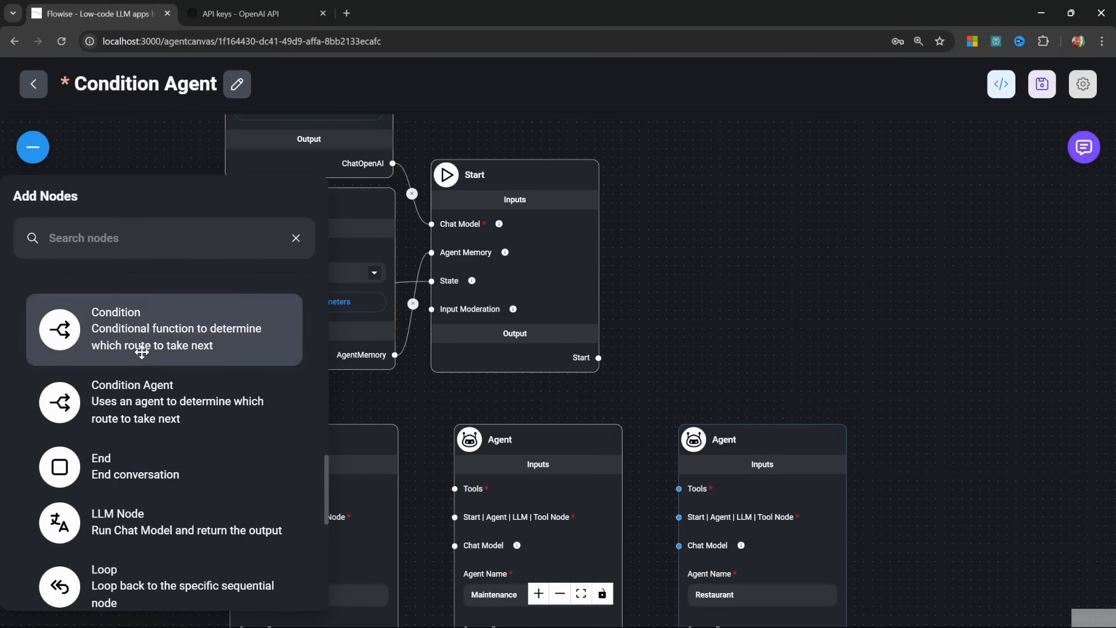
{"action": "left_click_drag", "start_coordinate": [116, 398], "coordinate": [721, 262]}
{"action": "left_click_drag", "start_coordinate": [601, 354], "coordinate": [493, 177]}
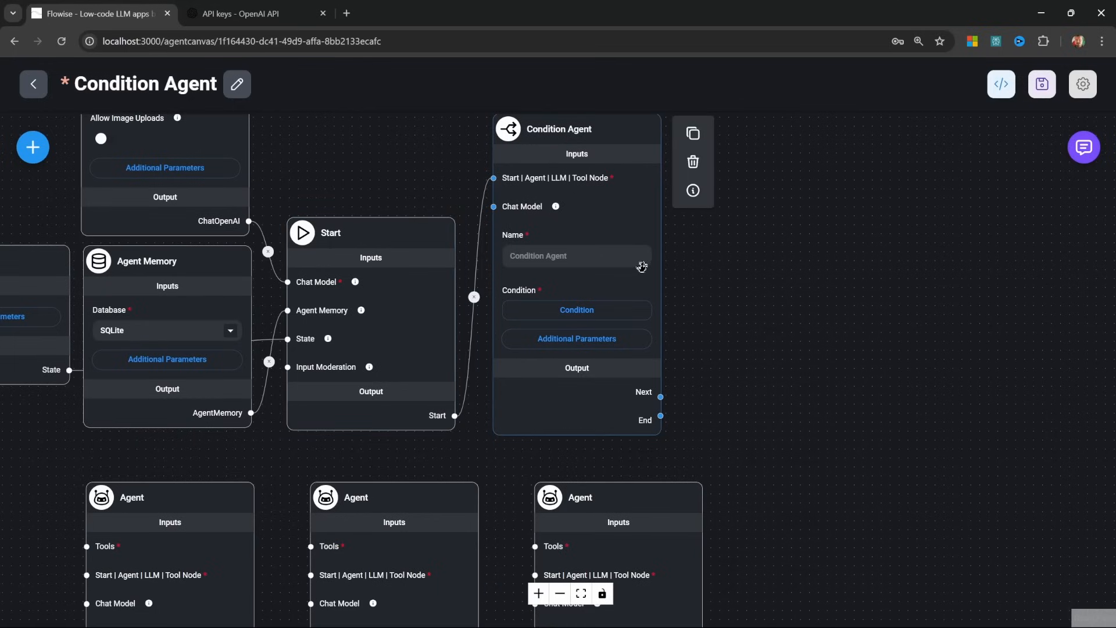
Name the Condition Agent node Router Agent
{"action": "left_click", "coordinate": [594, 254]}
{"action": "type", "text": "Router Agent"}
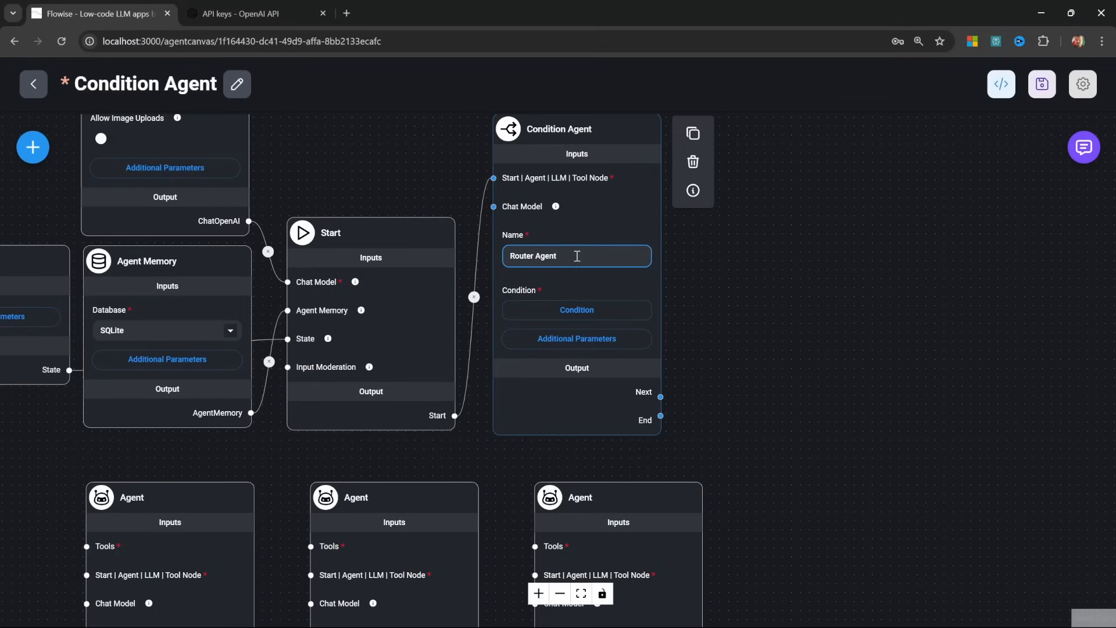
{"action": "key", "text": "Tab"}
Clear the default system prompt and human prompt in the Router Agent's additional parameters
{"action": "scroll", "coordinate": [585, 359], "scroll_direction": "up", "scroll_amount": 3}
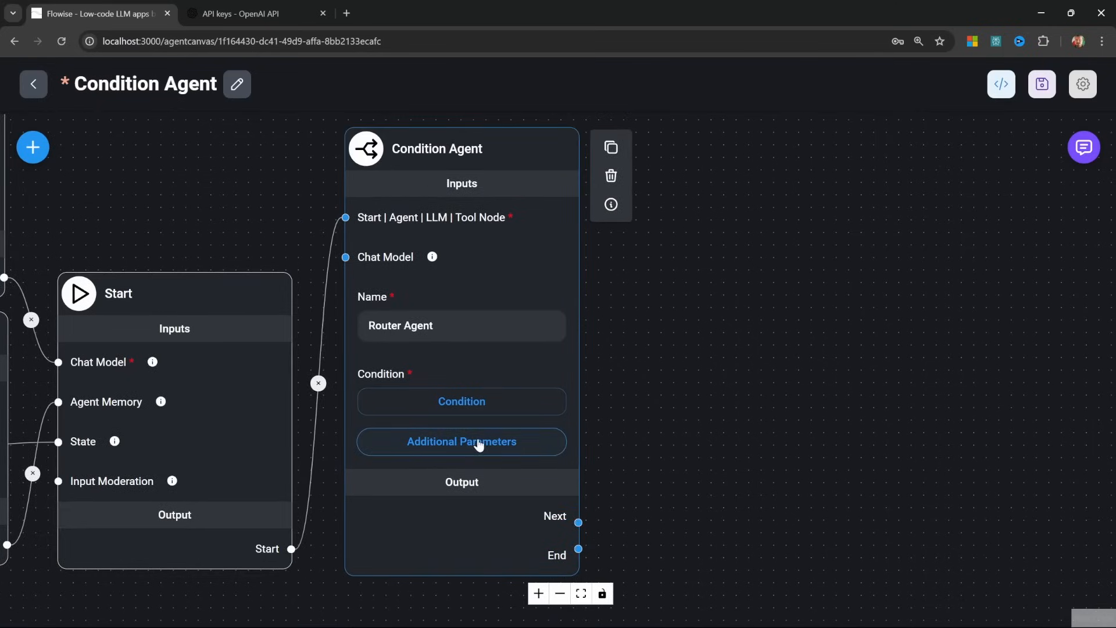
{"action": "left_click", "coordinate": [478, 448]}
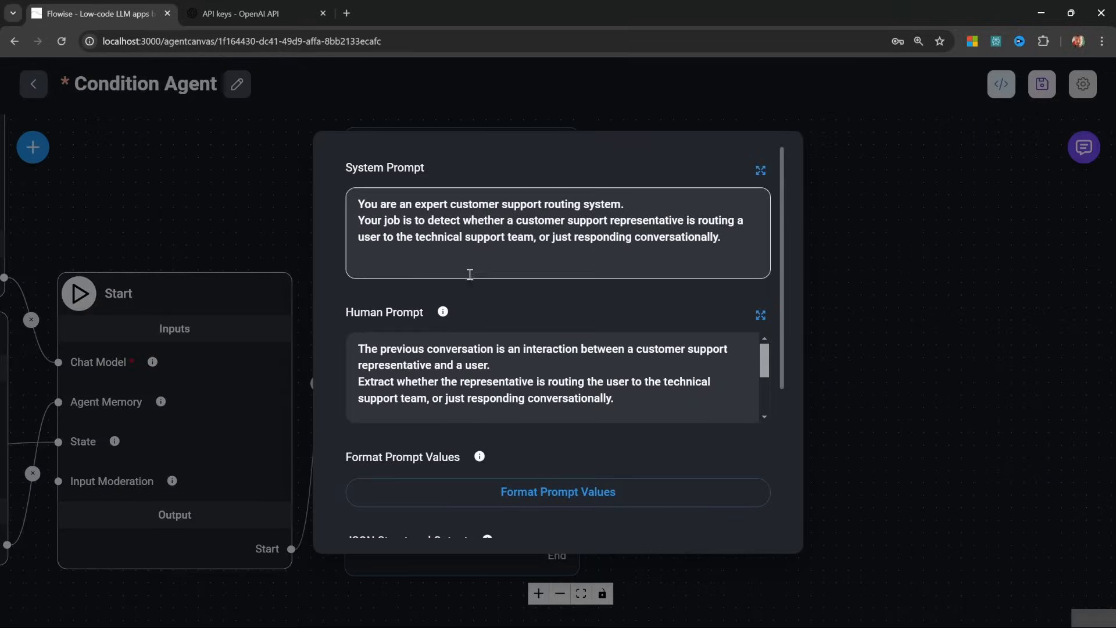
{"action": "left_click", "coordinate": [552, 244]}
{"action": "key", "text": "BackSpace"}
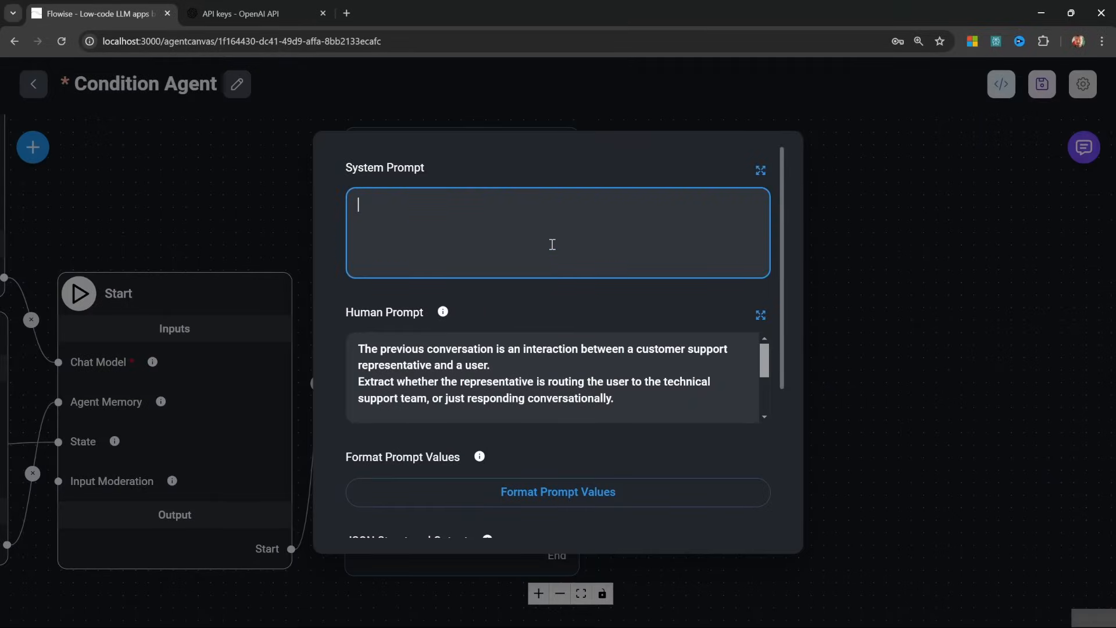
{"action": "left_click", "coordinate": [667, 361]}
{"action": "key", "text": "ctrl+a"}
{"action": "key", "text": "BackSpace"}
Write and save a system prompt for routing the user to reception, maintenance or the restaurant at the hotel, based on the user's message
{"action": "left_click", "coordinate": [556, 229]}
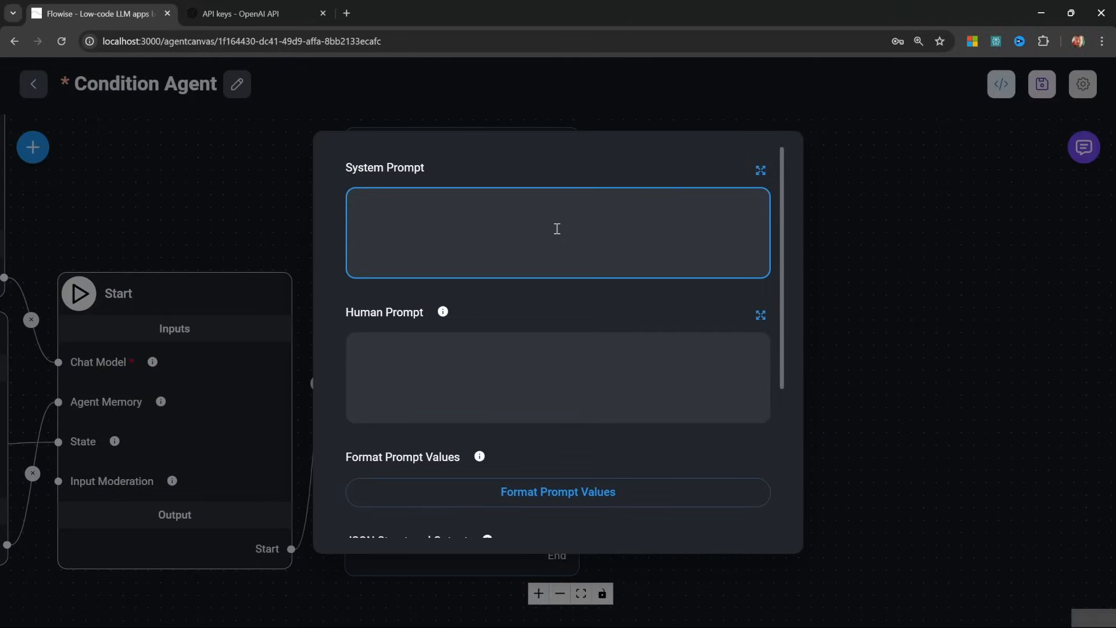
{"action": "left_click", "coordinate": [760, 170]}
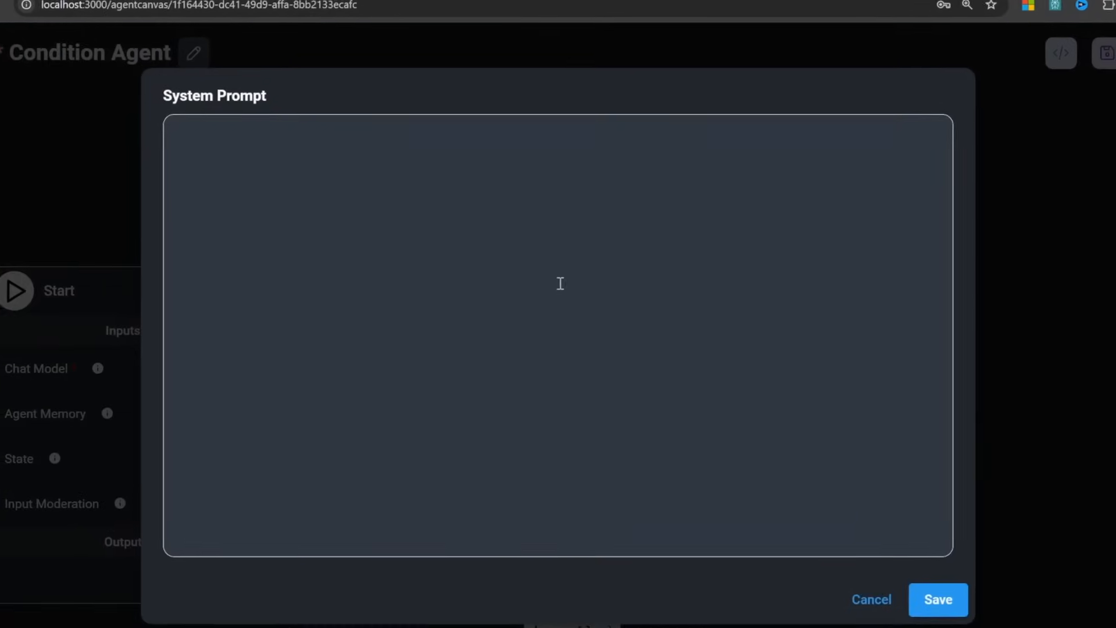
{"action": "type", "text": "Your job is to route the user to the correct department at our hotel. From the user's message, try to determine if you should route the user to reception, maintenance or room service."}
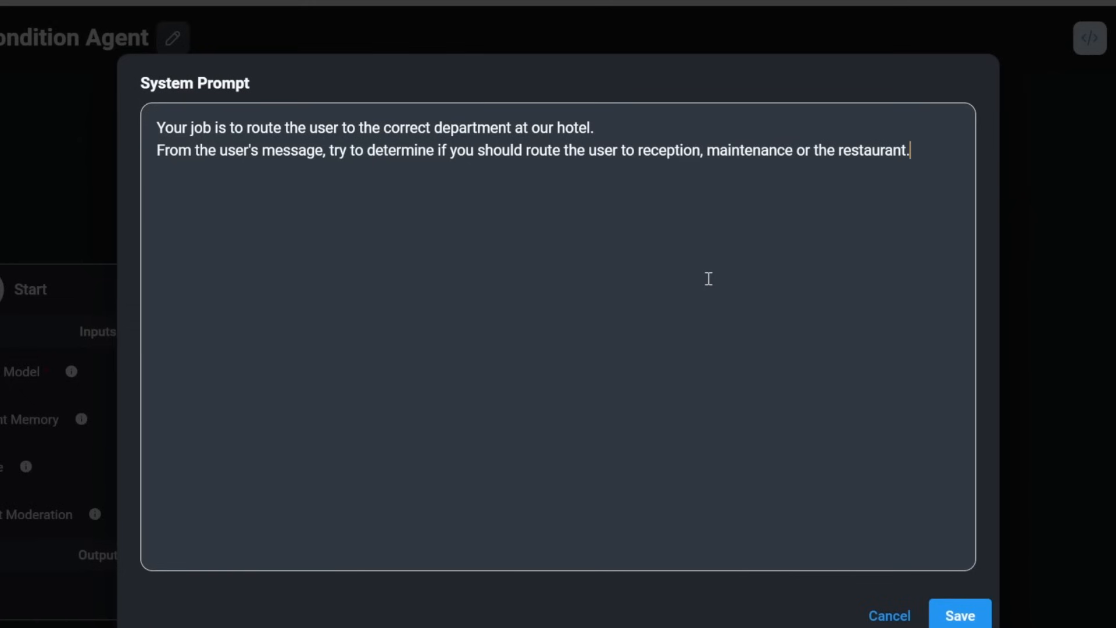
{"action": "left_click", "coordinate": [964, 611]}
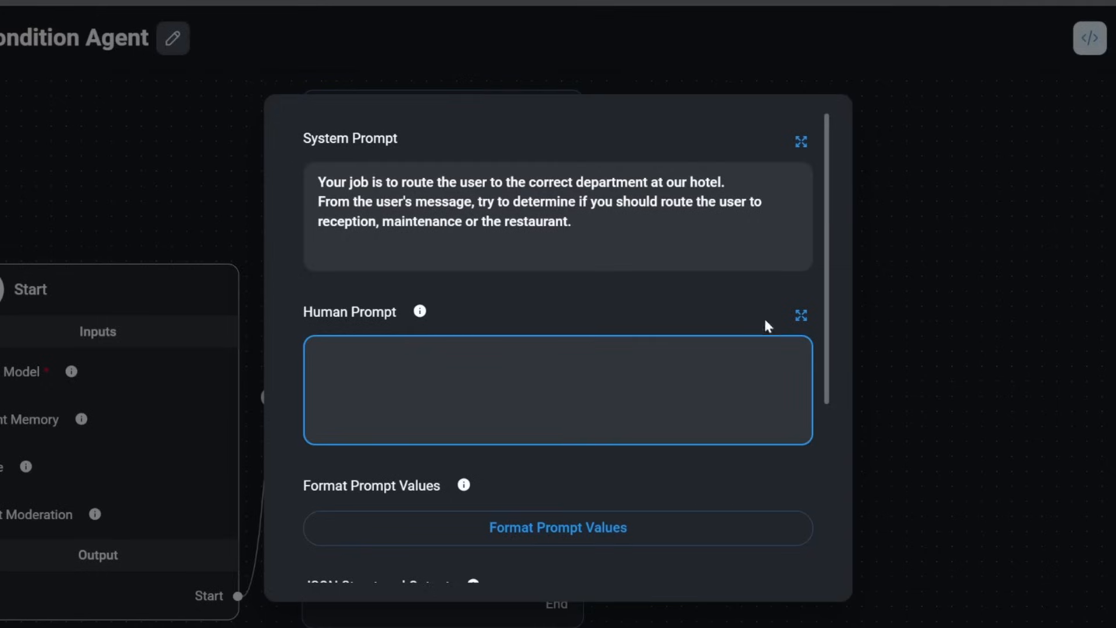
Set the human prompt to respond only with "RECEPTION" for hotel information, "MAINTENANCE" for room issues or "RESTAURANT" for room service and food, and review its rules
{"action": "left_click", "coordinate": [801, 315]}
{"action": "key", "text": "ctrl+v"}
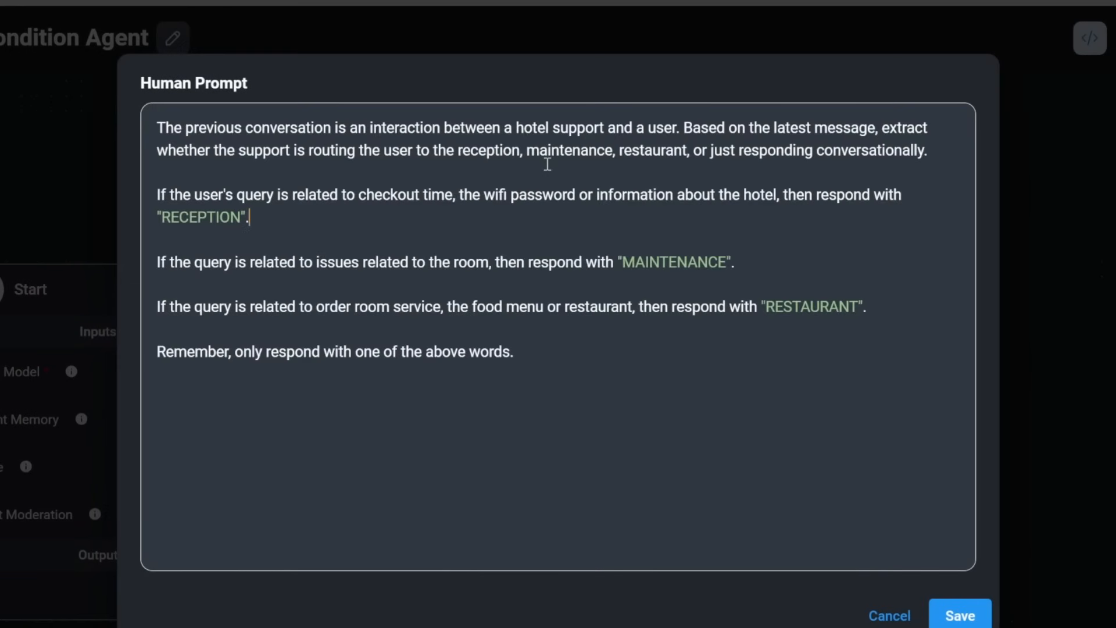
{"action": "left_click", "coordinate": [599, 194]}
{"action": "left_click_drag", "start_coordinate": [182, 196], "coordinate": [583, 203]}
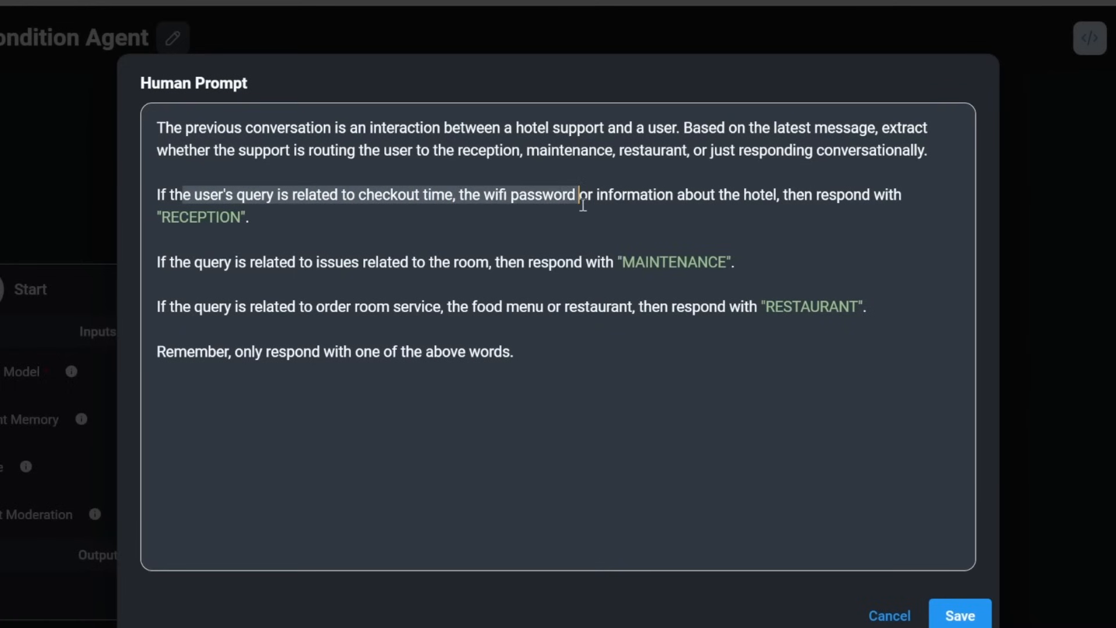
{"action": "left_click_drag", "start_coordinate": [583, 204], "coordinate": [838, 220]}
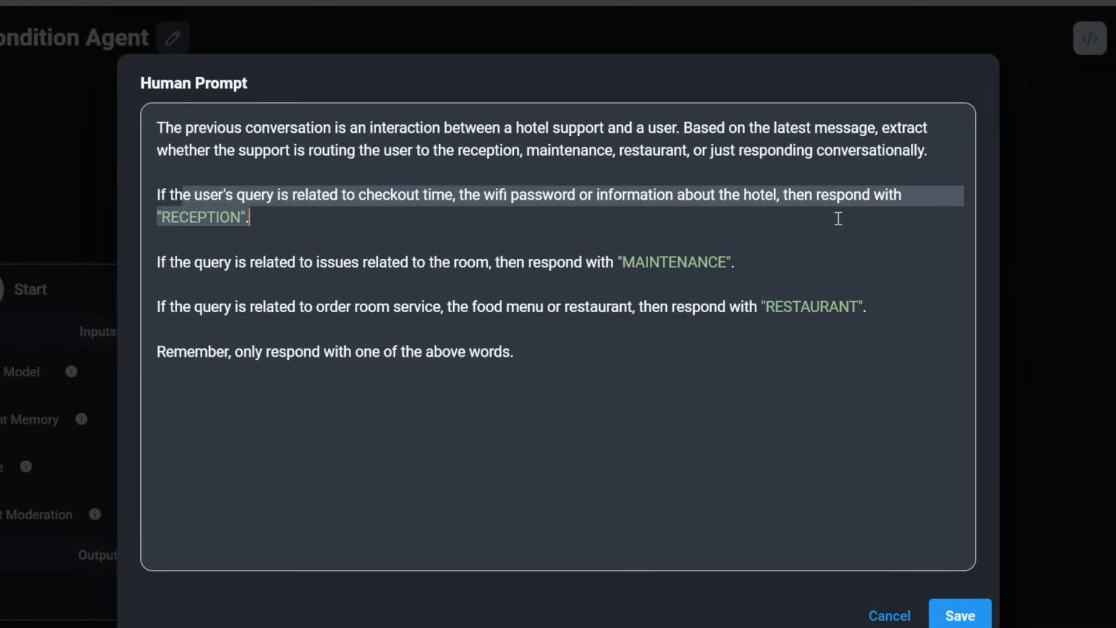
{"action": "left_click", "coordinate": [465, 219]}
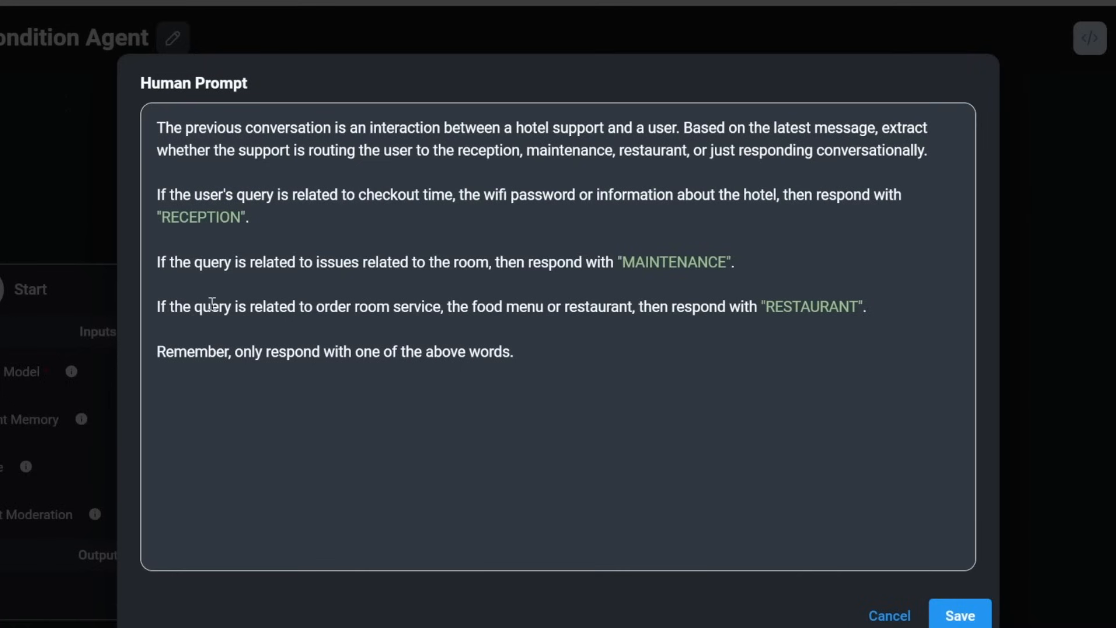
{"action": "left_click_drag", "start_coordinate": [211, 306], "coordinate": [876, 304]}
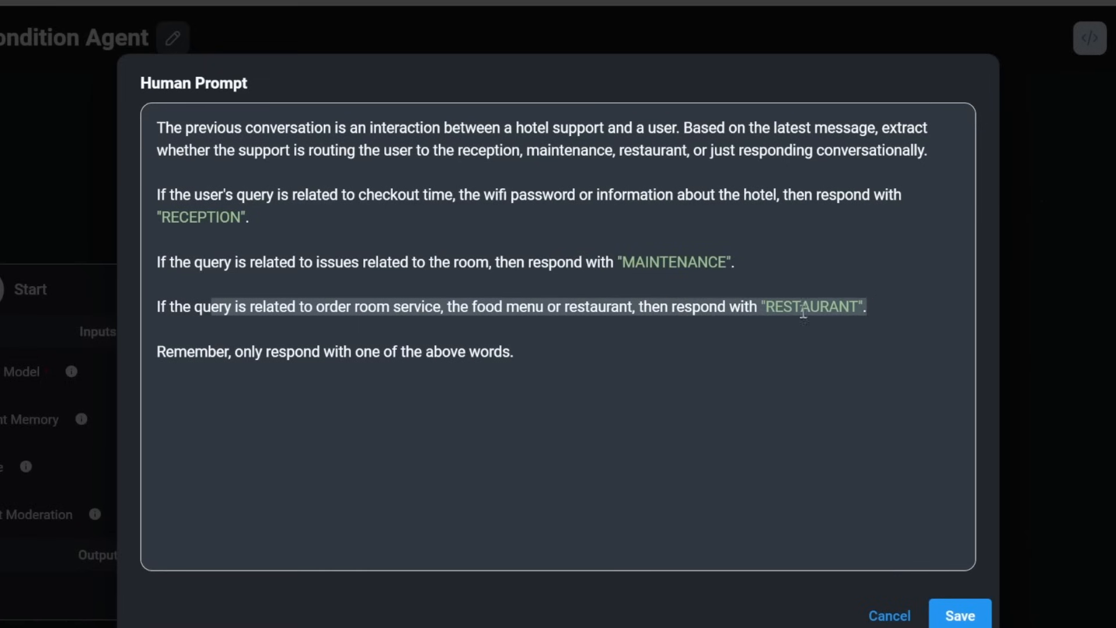
{"action": "left_click_drag", "start_coordinate": [532, 358], "coordinate": [152, 351]}
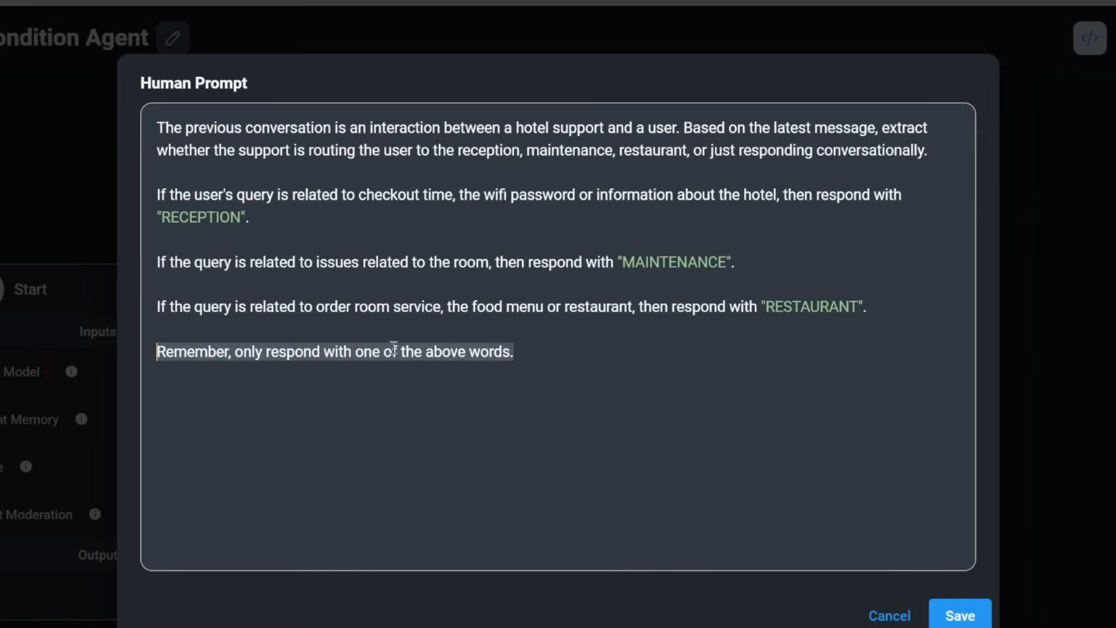
{"action": "left_click", "coordinate": [573, 367]}
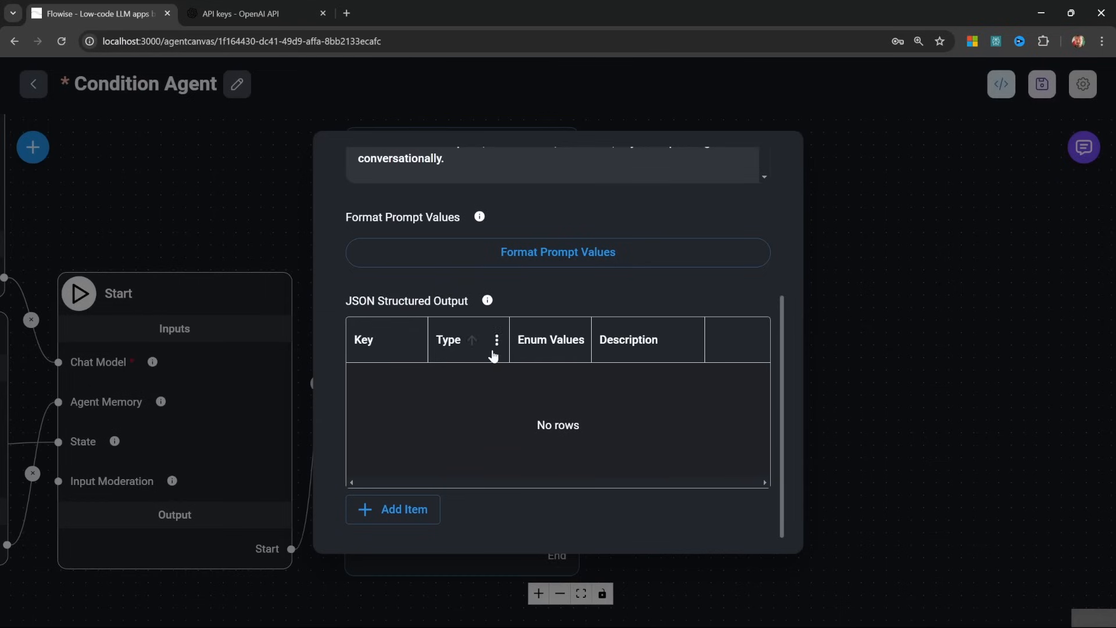
Add a JSON structured output item with key route and type Enum
{"action": "left_click", "coordinate": [369, 509]}
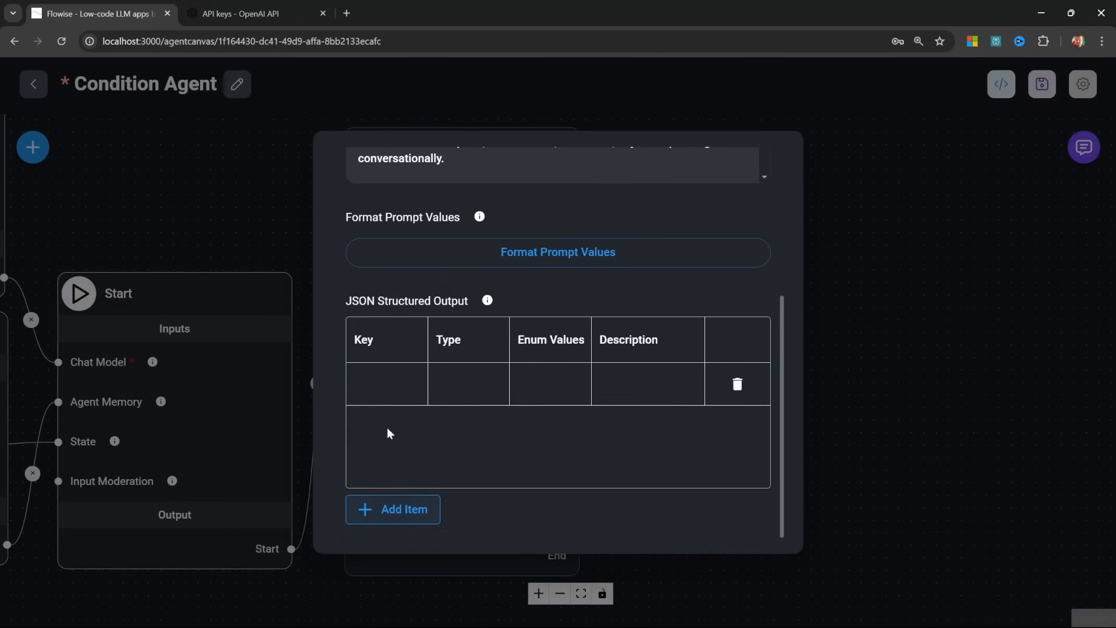
{"action": "double_click", "coordinate": [383, 383]}
{"action": "type", "text": "route"}
{"action": "double_click", "coordinate": [458, 386]}
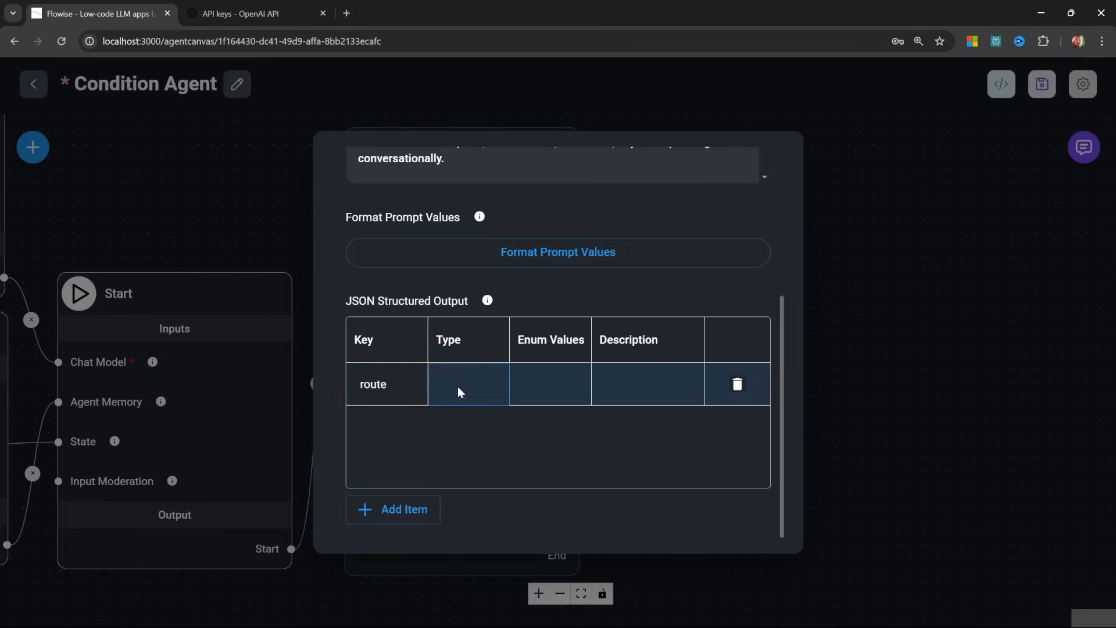
{"action": "left_click", "coordinate": [458, 523]}
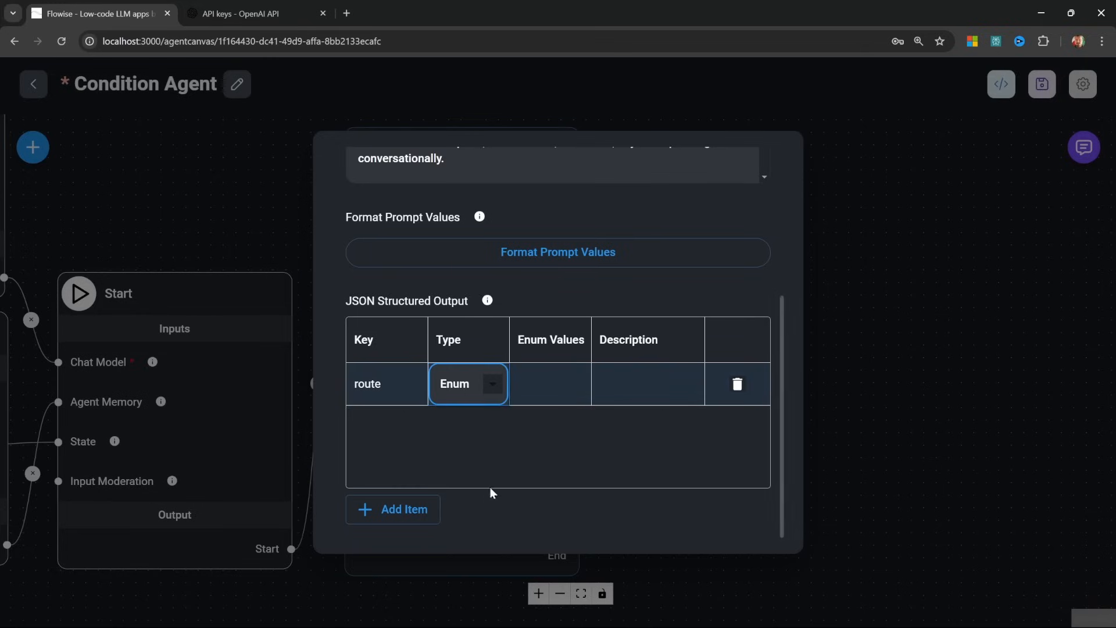
Set the route item's enum values to RECEPTION,MAINTENANCE,RESTAURANT, copying the first keyword from the human prompt
{"action": "double_click", "coordinate": [546, 380]}
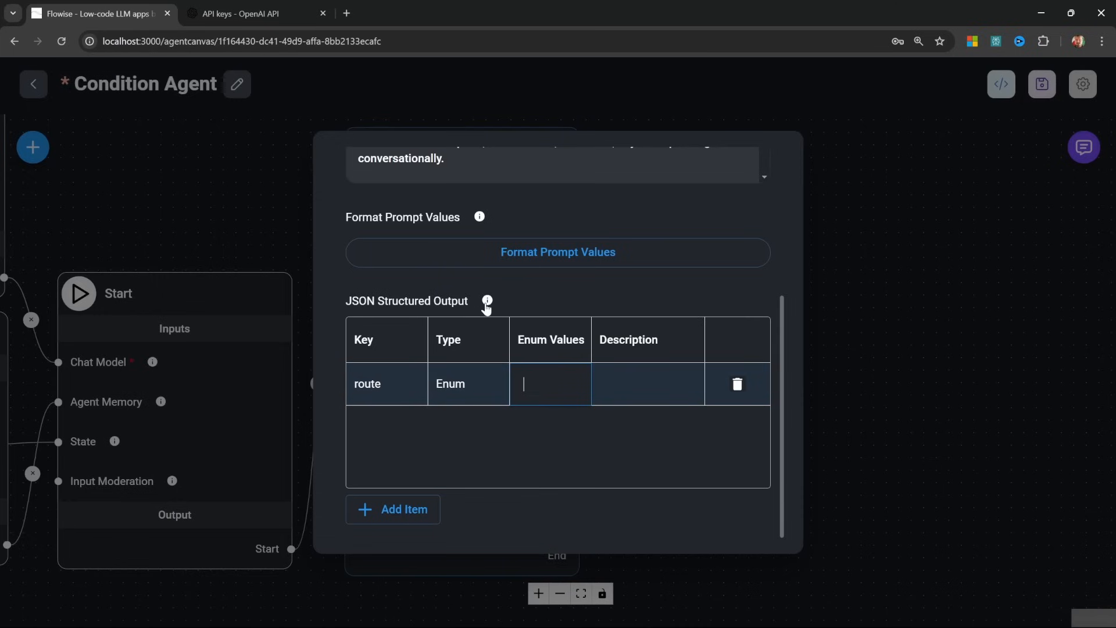
{"action": "scroll", "coordinate": [486, 303], "scroll_direction": "up", "scroll_amount": 2}
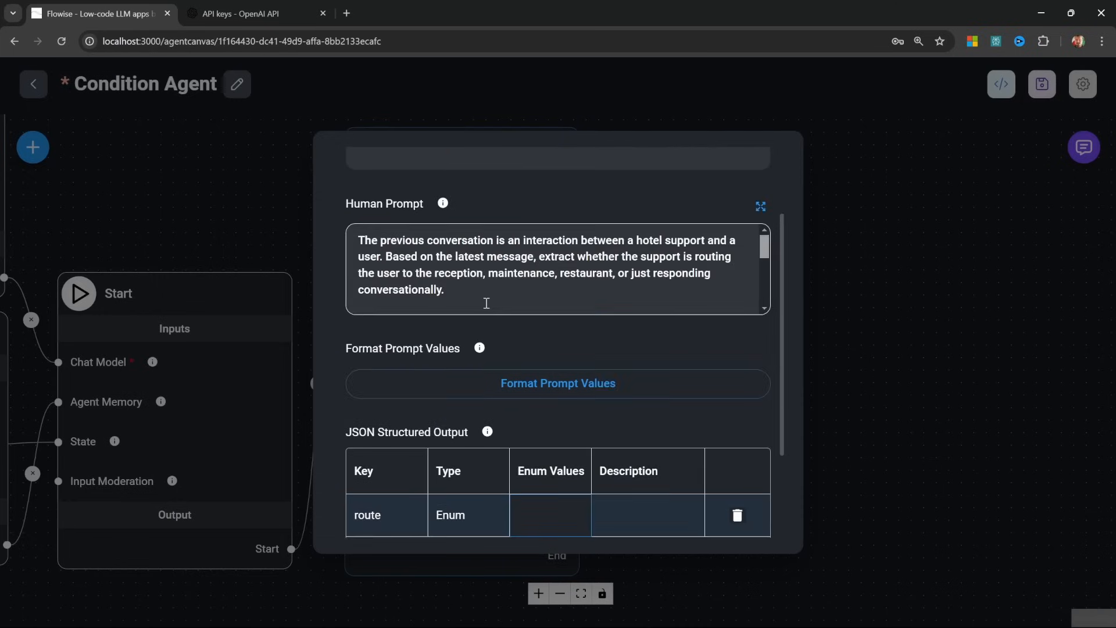
{"action": "left_click", "coordinate": [761, 206]}
{"action": "double_click", "coordinate": [277, 228]}
{"action": "key", "text": "ctrl+c"}
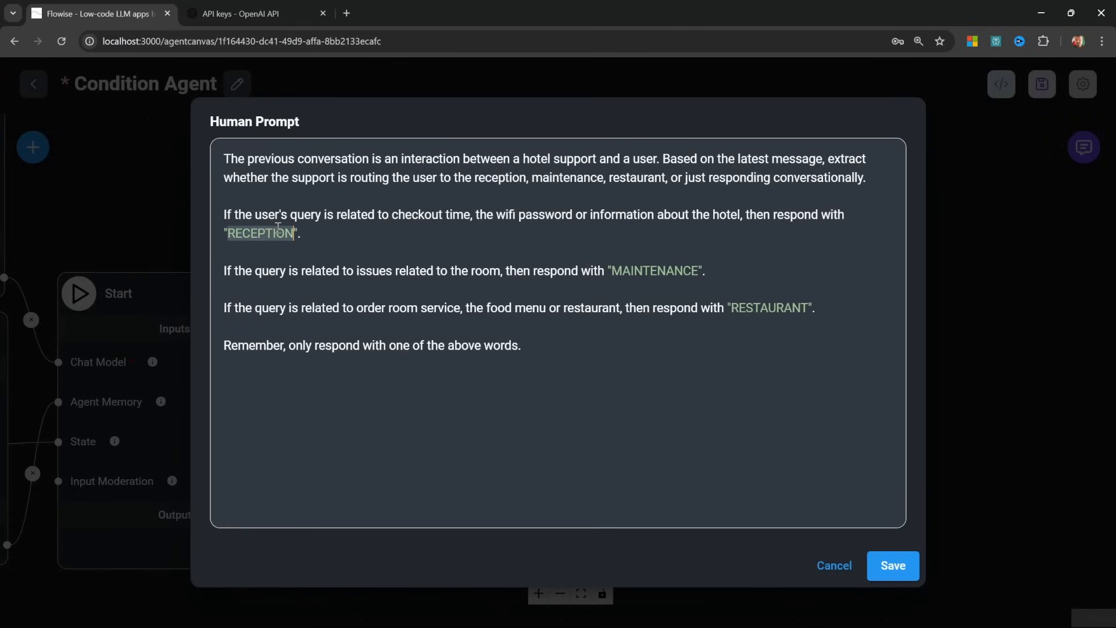
{"action": "left_click", "coordinate": [844, 567]}
{"action": "scroll", "coordinate": [598, 456], "scroll_direction": "down", "scroll_amount": 2}
{"action": "left_click", "coordinate": [548, 386]}
{"action": "key", "text": "ctrl+v"}
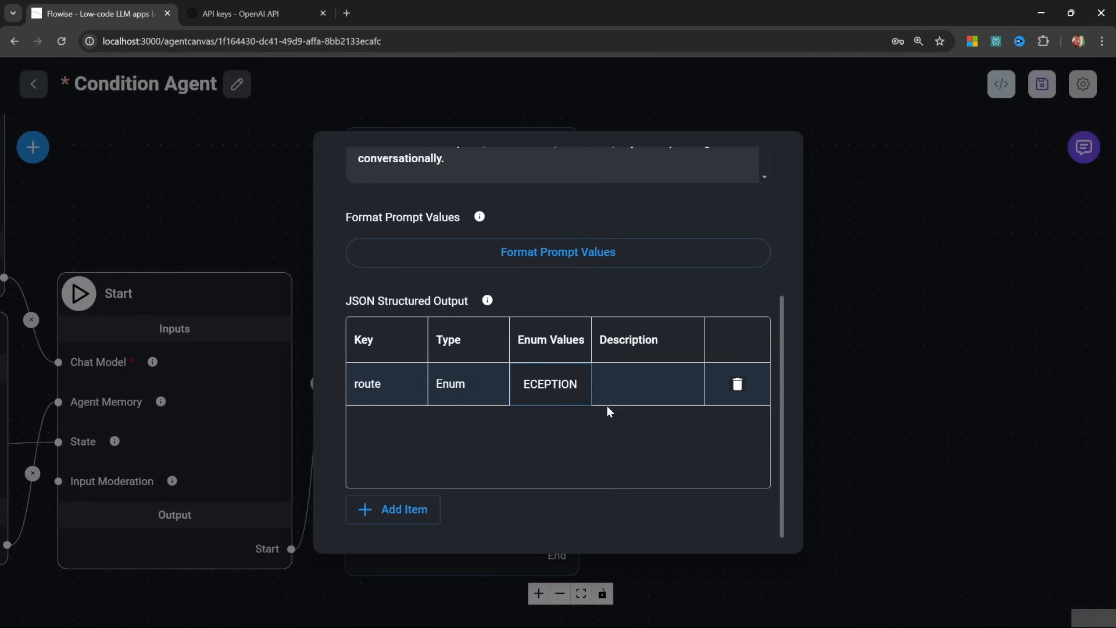
{"action": "type", "text": ",MAINTENANCE,RESTAURANT"}
Describe the route item as "The route the user should take" and close the additional parameters
{"action": "left_click", "coordinate": [651, 382]}
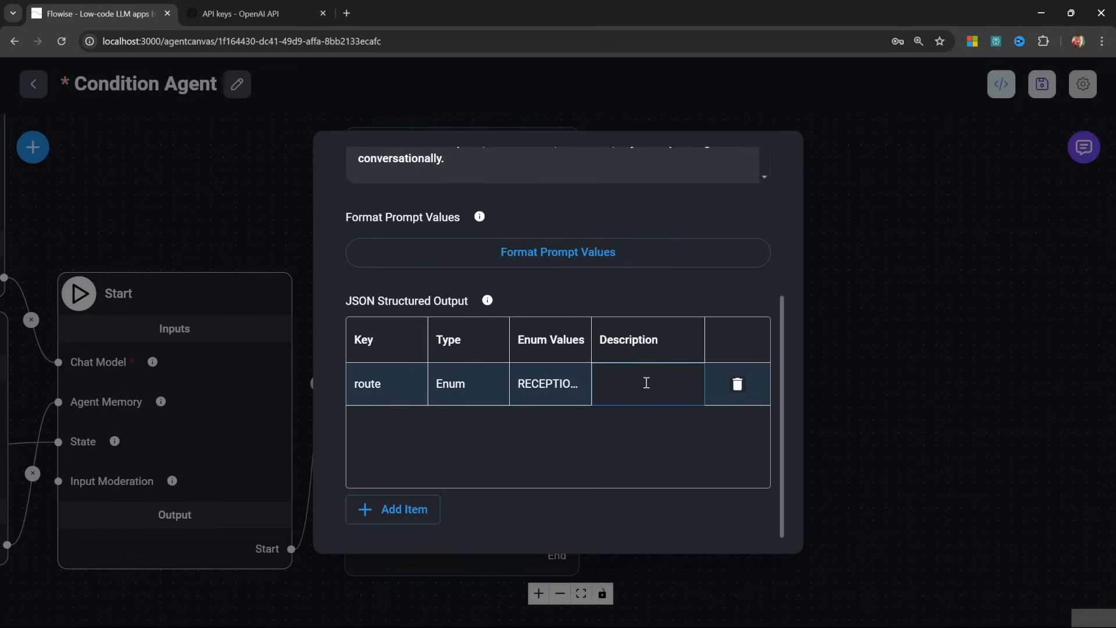
{"action": "type", "text": "The route the "}
{"action": "type", "text": "user should take"}
{"action": "key", "text": "Return"}
{"action": "left_click", "coordinate": [816, 353]}
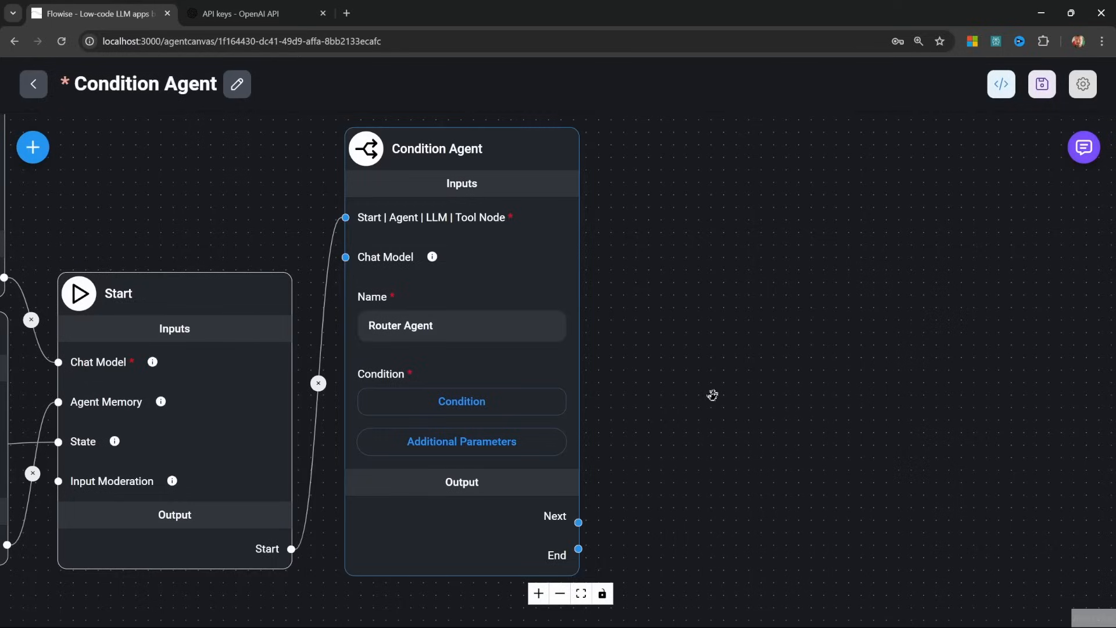
Add a table condition to the Router Agent where $flow.output.route Is RECEPTION leads to an output named reception, and save it
{"action": "left_click", "coordinate": [459, 401]}
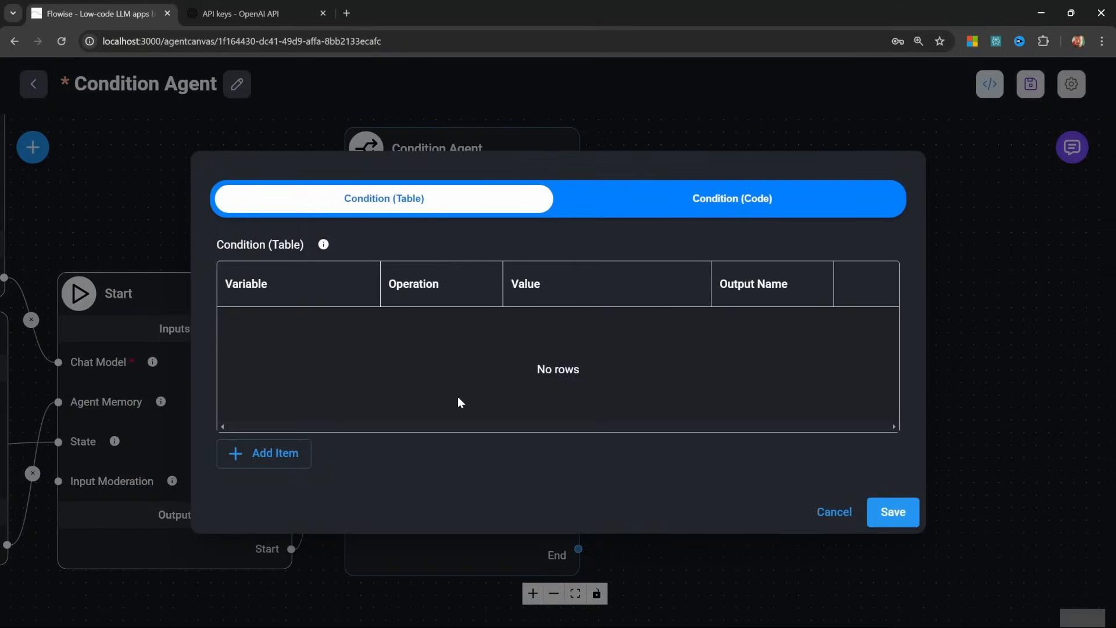
{"action": "left_click", "coordinate": [261, 454]}
{"action": "double_click", "coordinate": [288, 329]}
{"action": "type", "text": "$flow.output."}
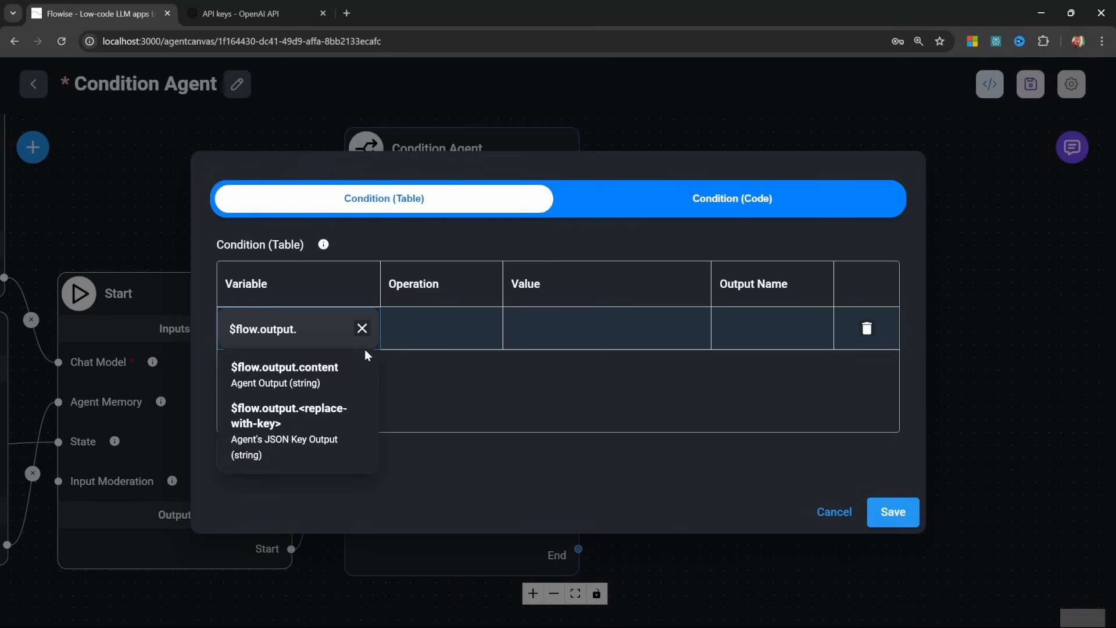
{"action": "type", "text": "route"}
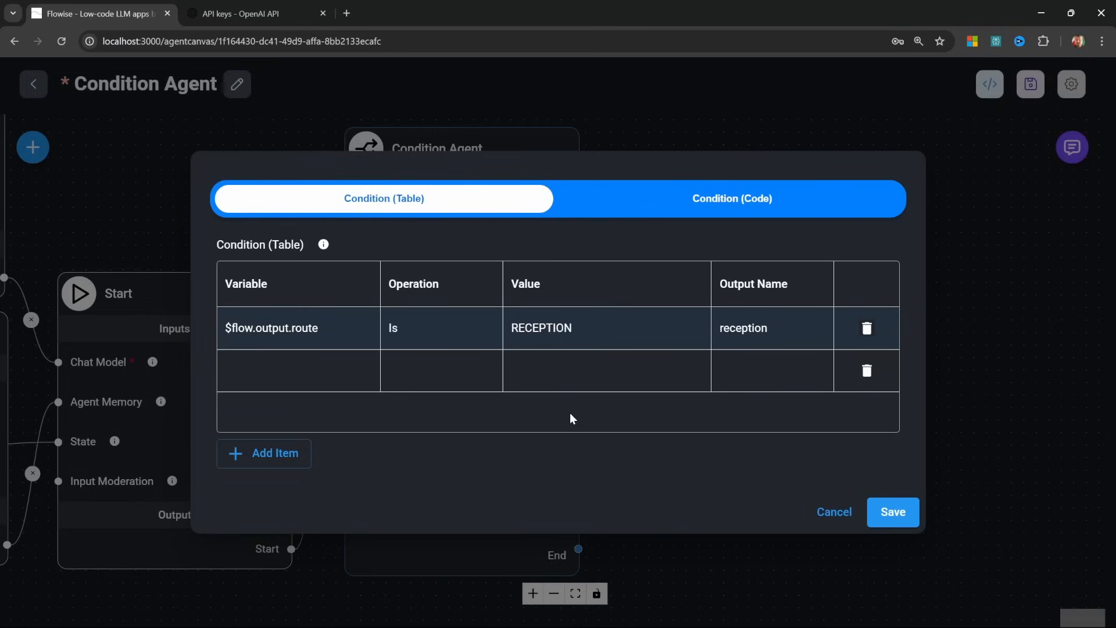
{"action": "left_click", "coordinate": [893, 511]}
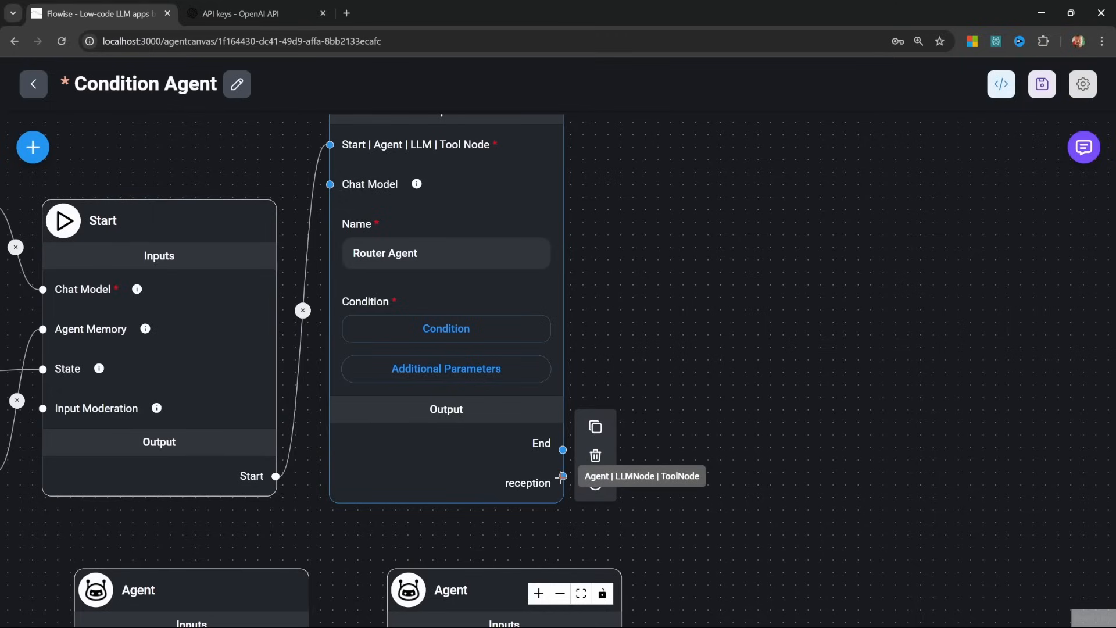
Reopen the Router Agent's condition and delete the RECEPTION row from its table
{"action": "left_click", "coordinate": [418, 324]}
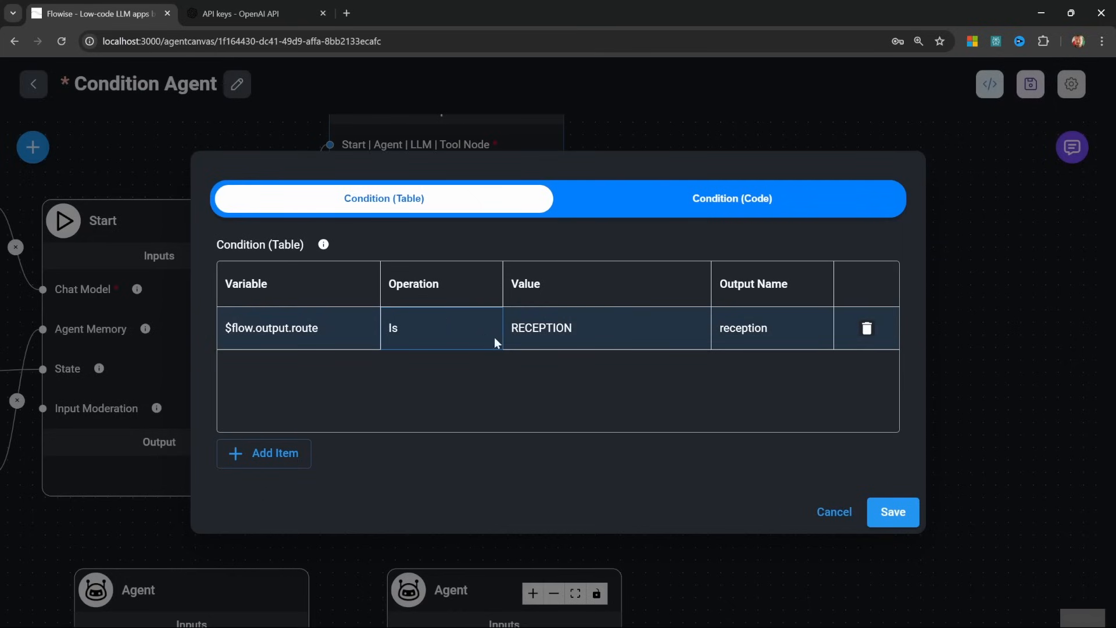
{"action": "left_click", "coordinate": [867, 327]}
{"action": "left_click", "coordinate": [867, 328]}
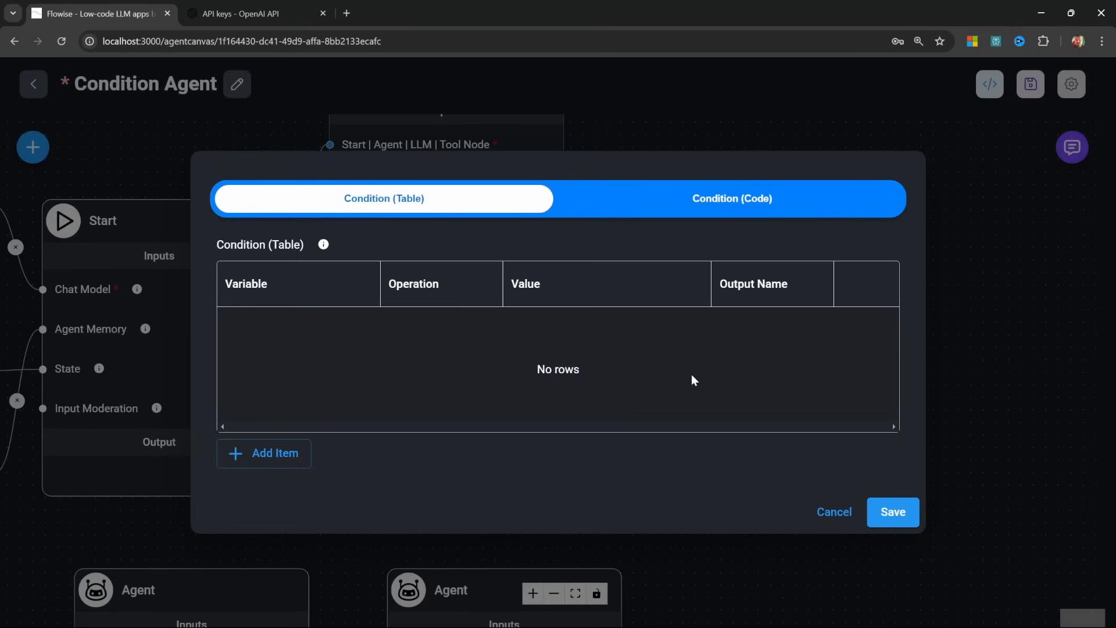
Switch the Router Agent's condition to code and insert the example code
{"action": "left_click", "coordinate": [753, 214]}
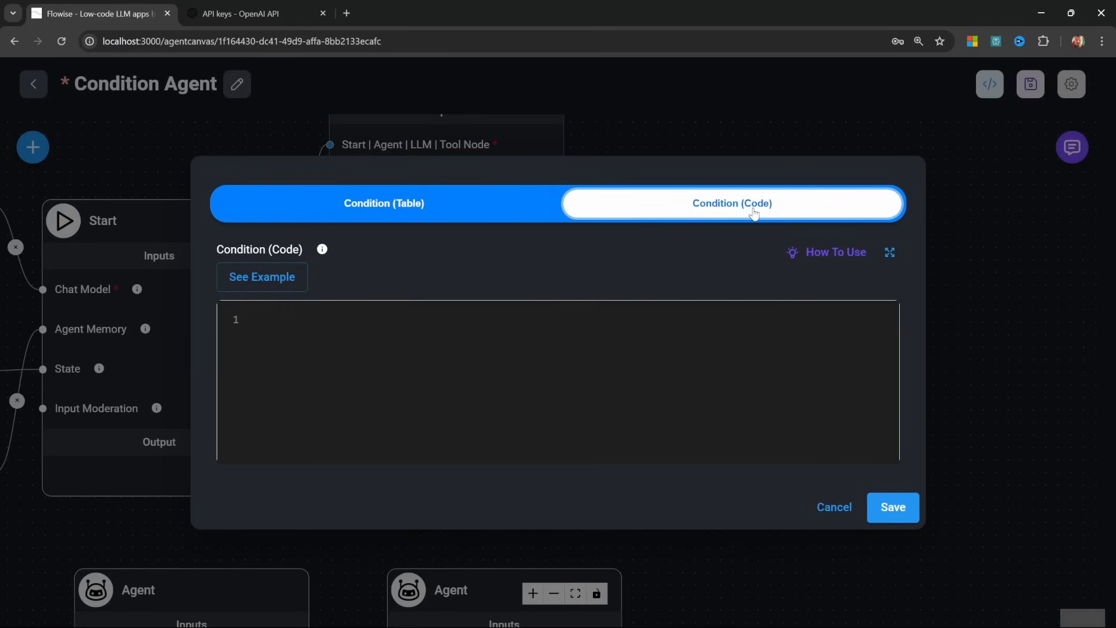
{"action": "left_click", "coordinate": [587, 336]}
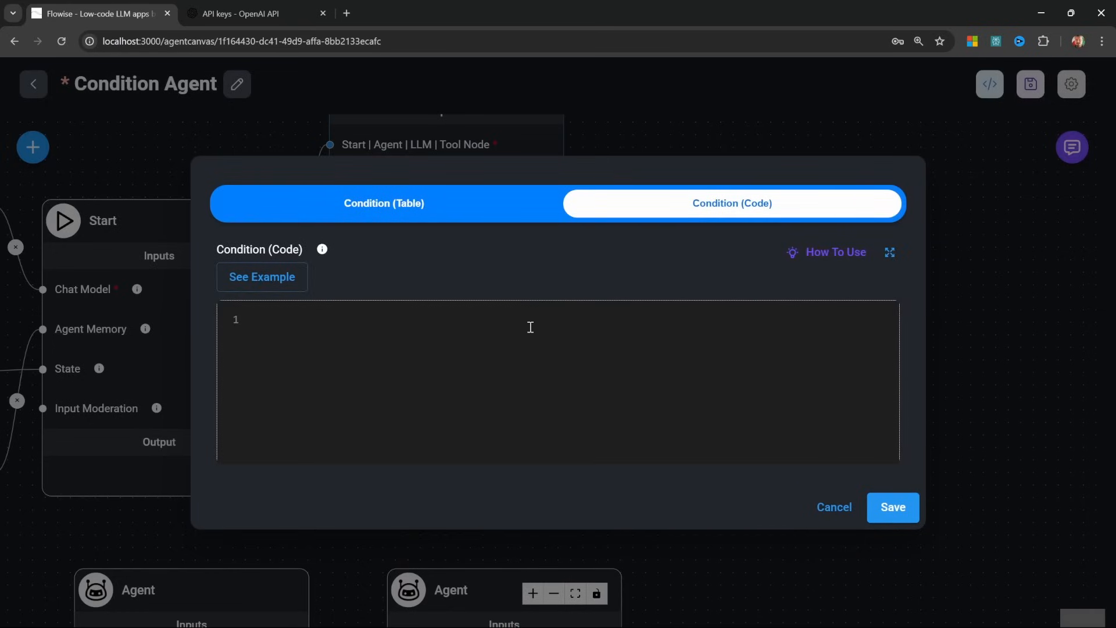
{"action": "left_click", "coordinate": [272, 284]}
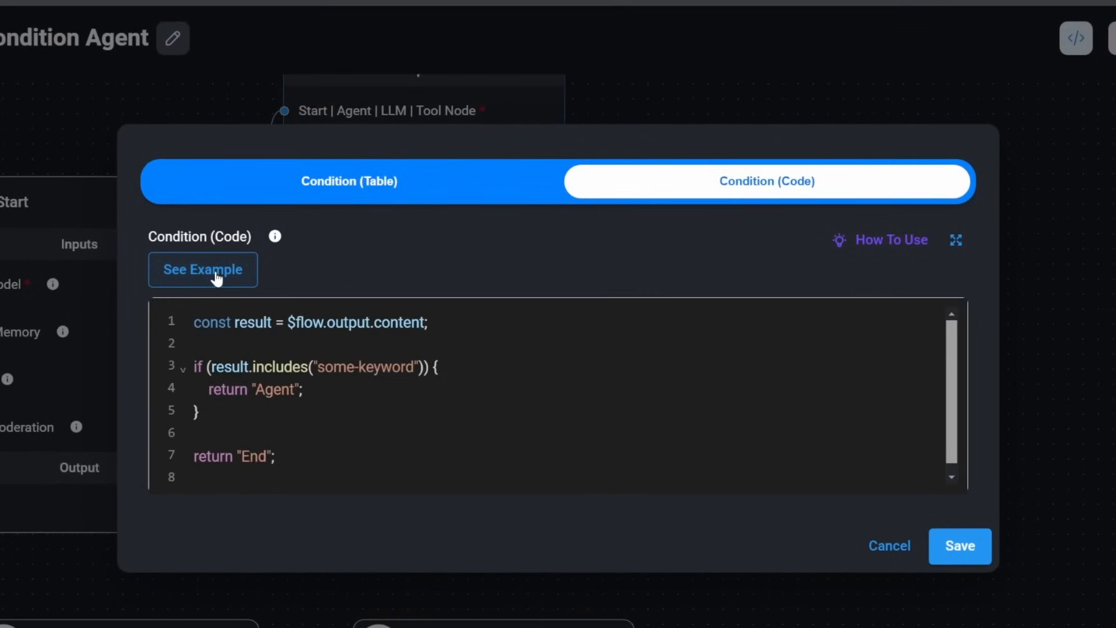
{"action": "left_click", "coordinate": [359, 454]}
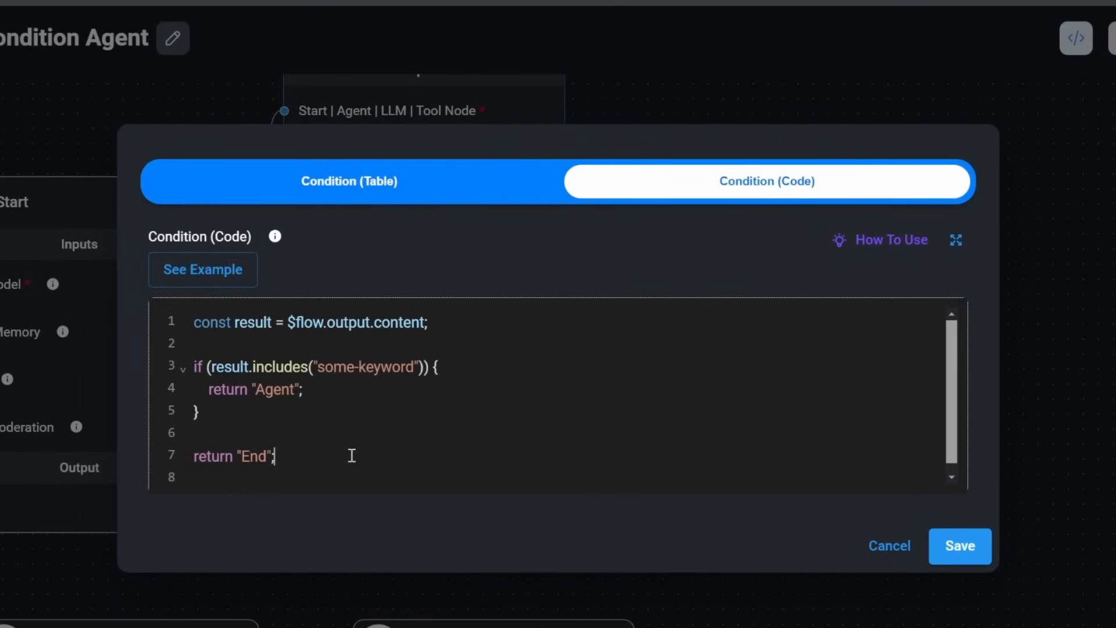
{"action": "left_click", "coordinate": [261, 411]}
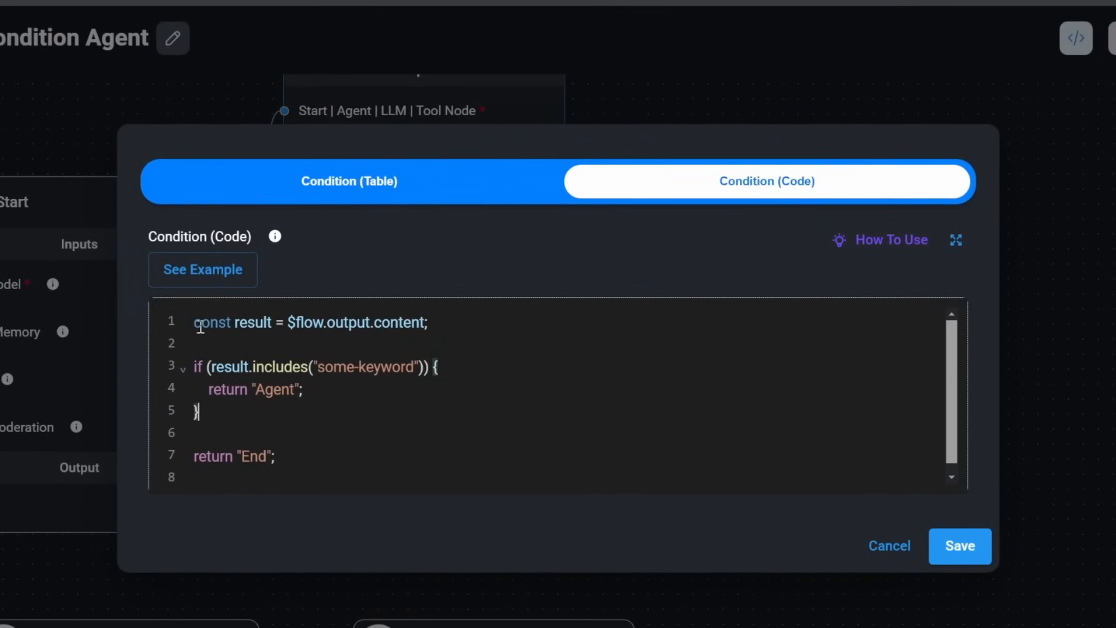
Change the result constant in the condition code to read $flow.output.route
{"action": "double_click", "coordinate": [414, 323]}
{"action": "type", "text": "route"}
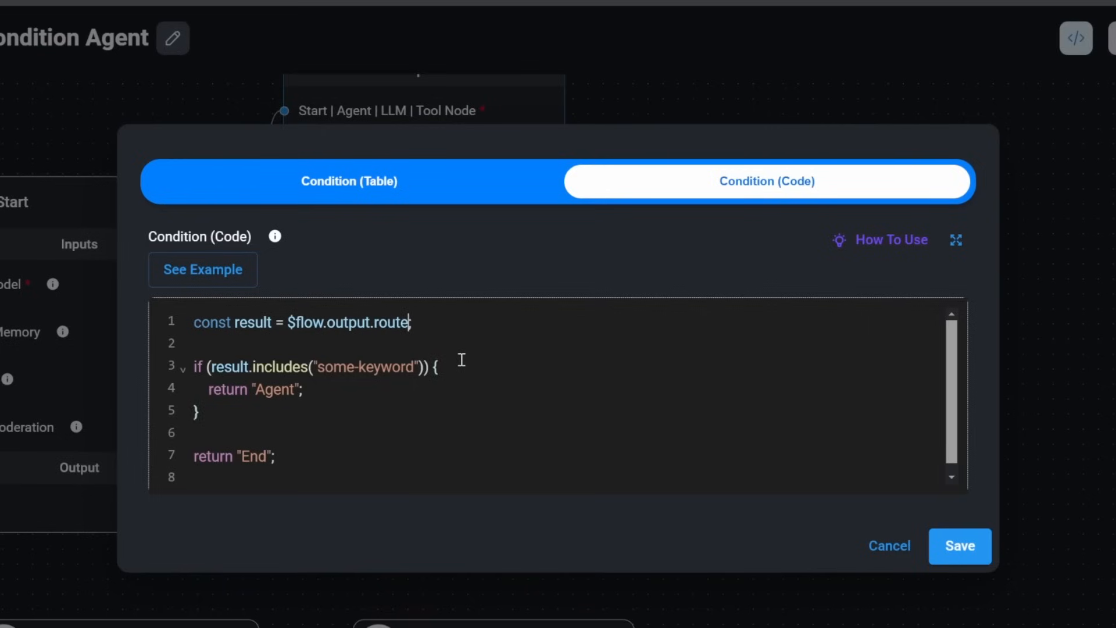
{"action": "double_click", "coordinate": [383, 322]}
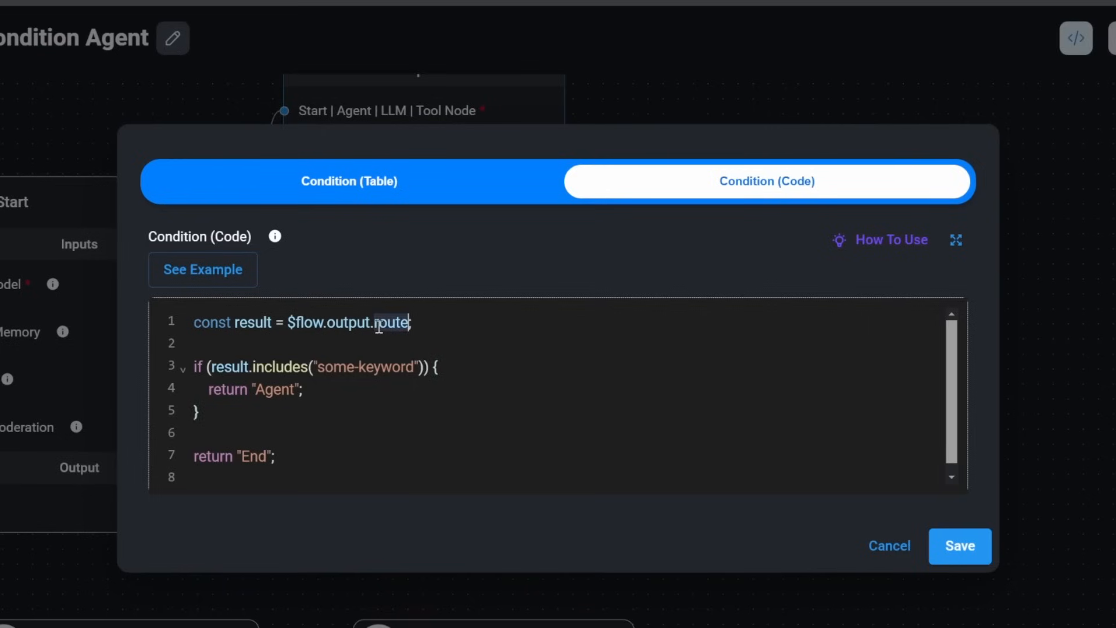
{"action": "left_click", "coordinate": [436, 334]}
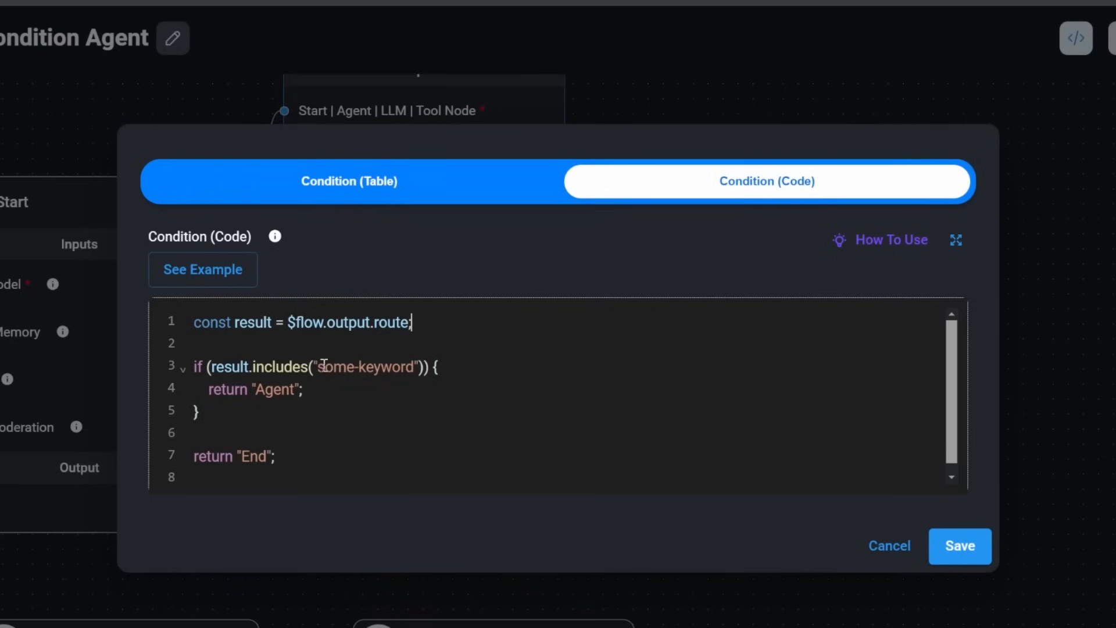
Make the first if block check for "RECEPTION" and return "Reception"
{"action": "left_click_drag", "start_coordinate": [317, 367], "coordinate": [415, 367]}
{"action": "type", "text": "RECEPTION"}
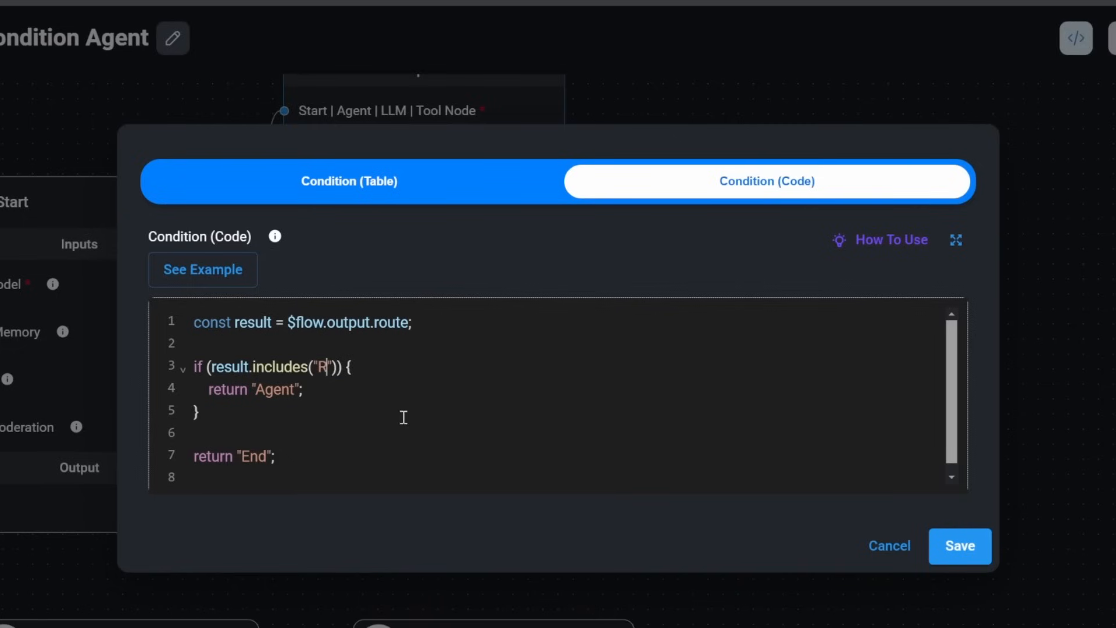
{"action": "double_click", "coordinate": [265, 389]}
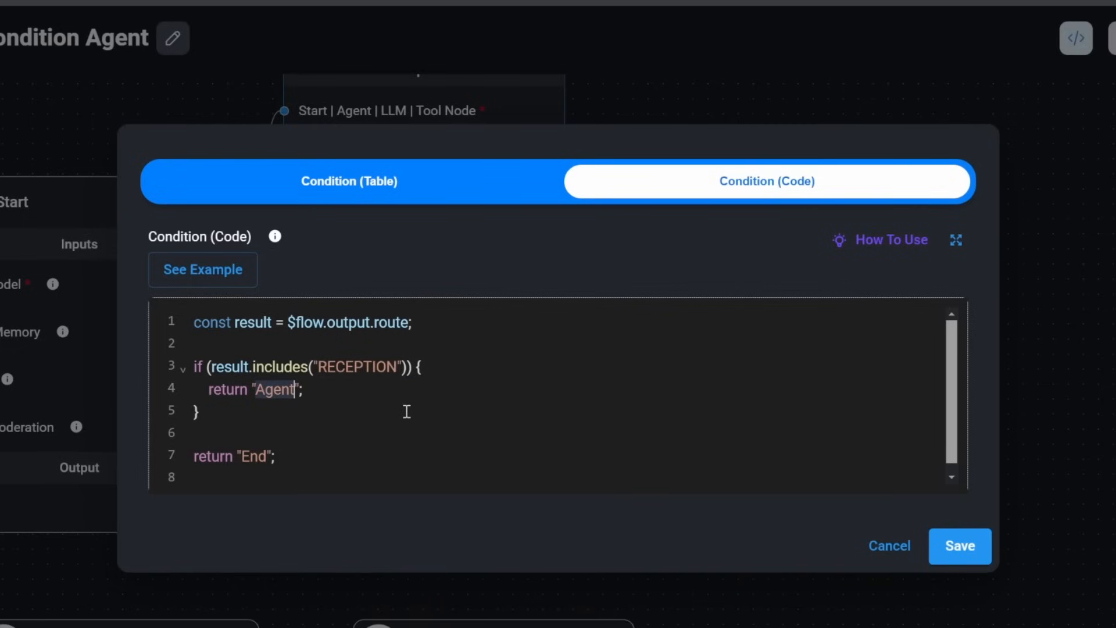
{"action": "type", "text": "Reception"}
Duplicate the if block below itself and make the copy check for "MAINTENANCE" and return "Maintenance"
{"action": "left_click_drag", "start_coordinate": [212, 428], "coordinate": [182, 379]}
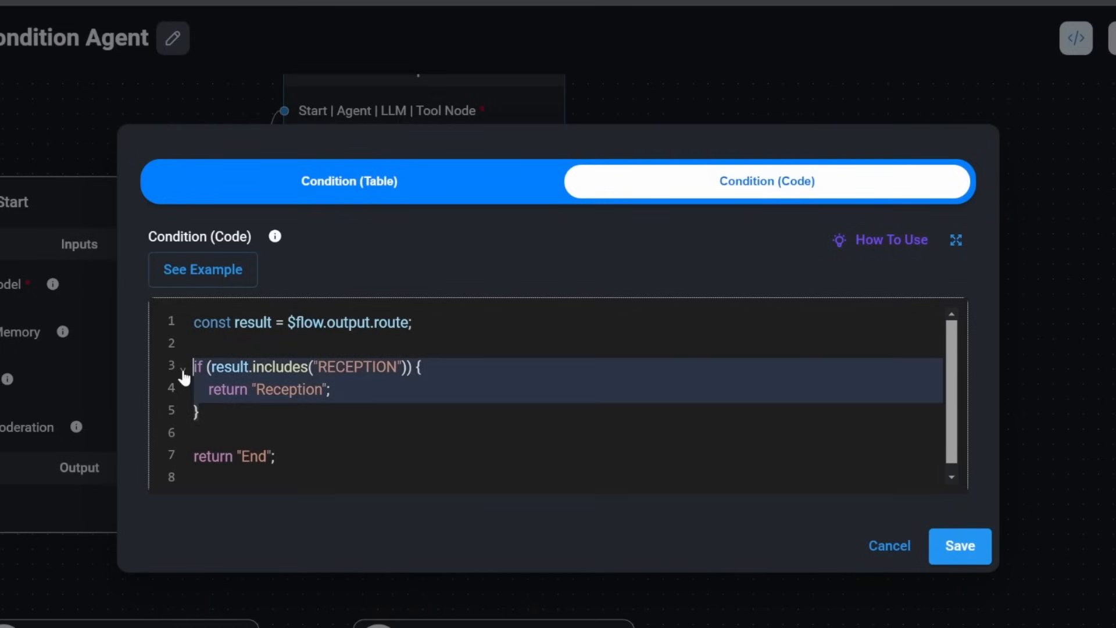
{"action": "left_click", "coordinate": [274, 414]}
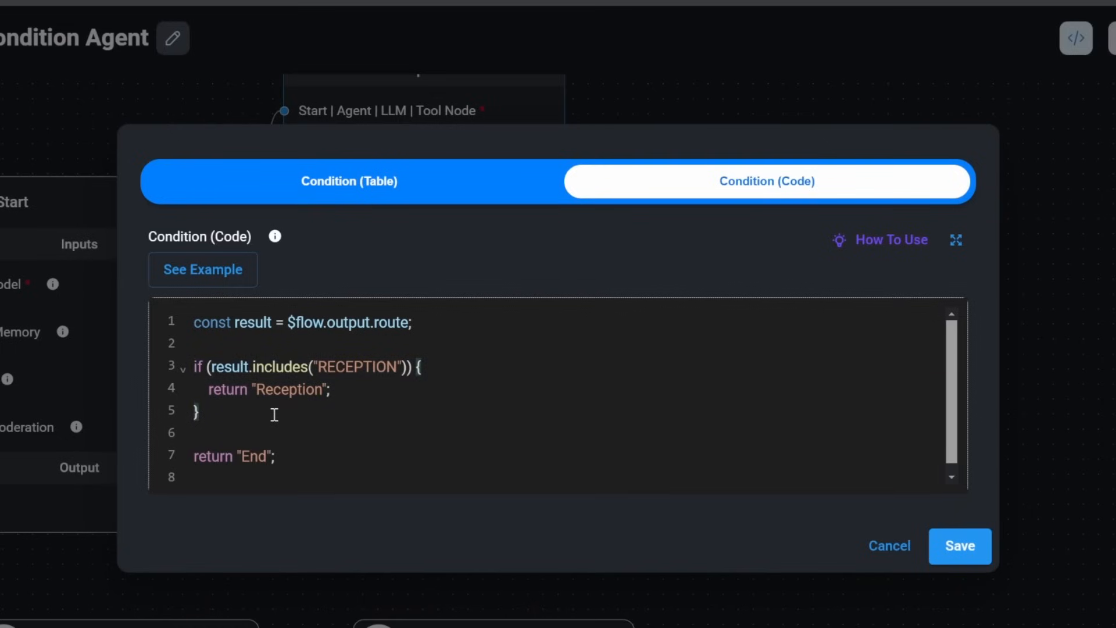
{"action": "key", "text": "Return"}
{"action": "key", "text": "Return"}
{"action": "type", "text": "if (result.includes(\"RECEPTION\")) {     return \"Reception\"; }"}
{"action": "double_click", "coordinate": [359, 424]}
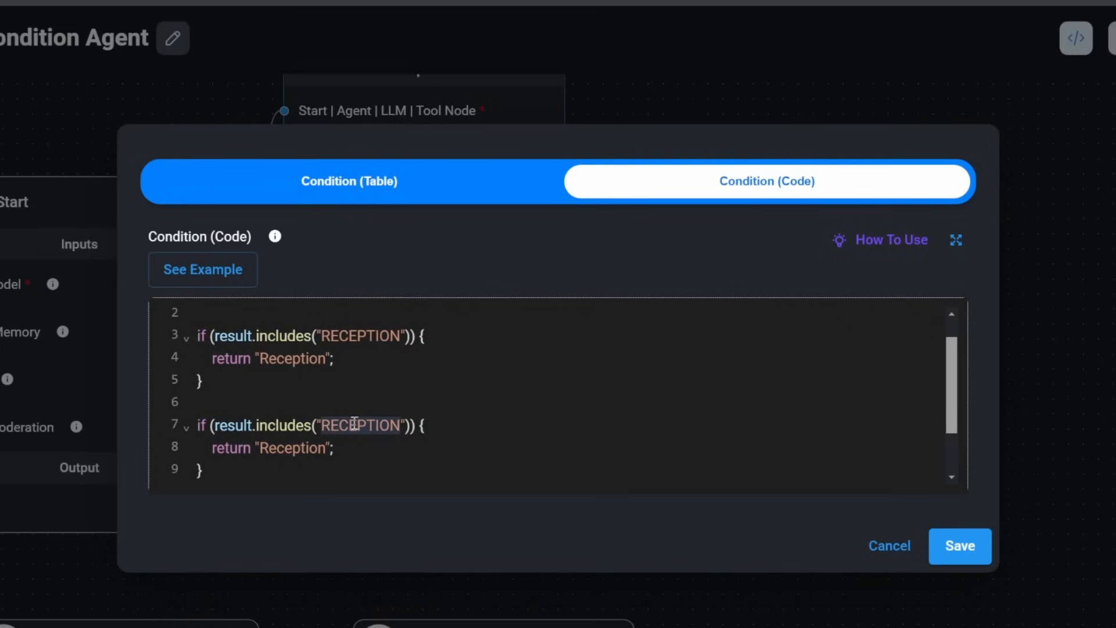
{"action": "type", "text": "MAINTENANCE"}
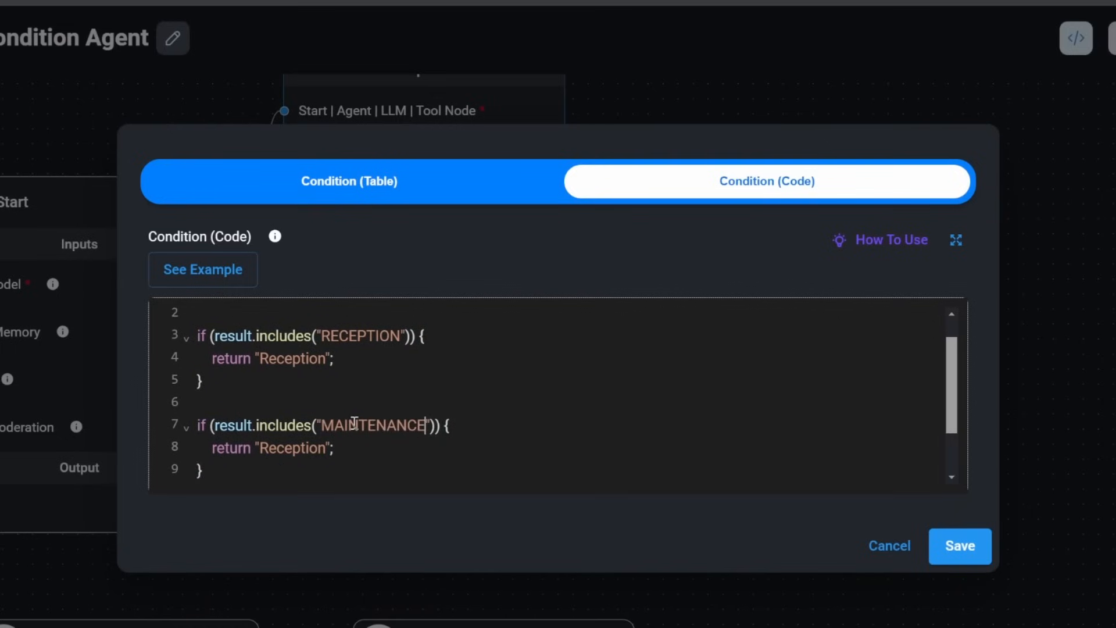
{"action": "double_click", "coordinate": [290, 448]}
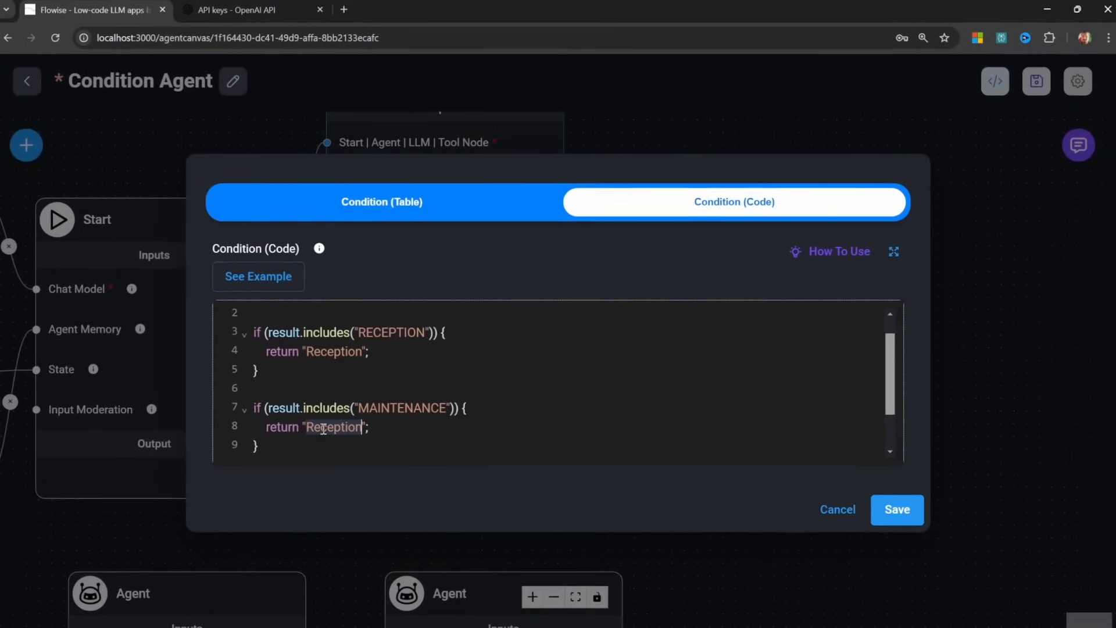
{"action": "type", "text": "maintenance"}
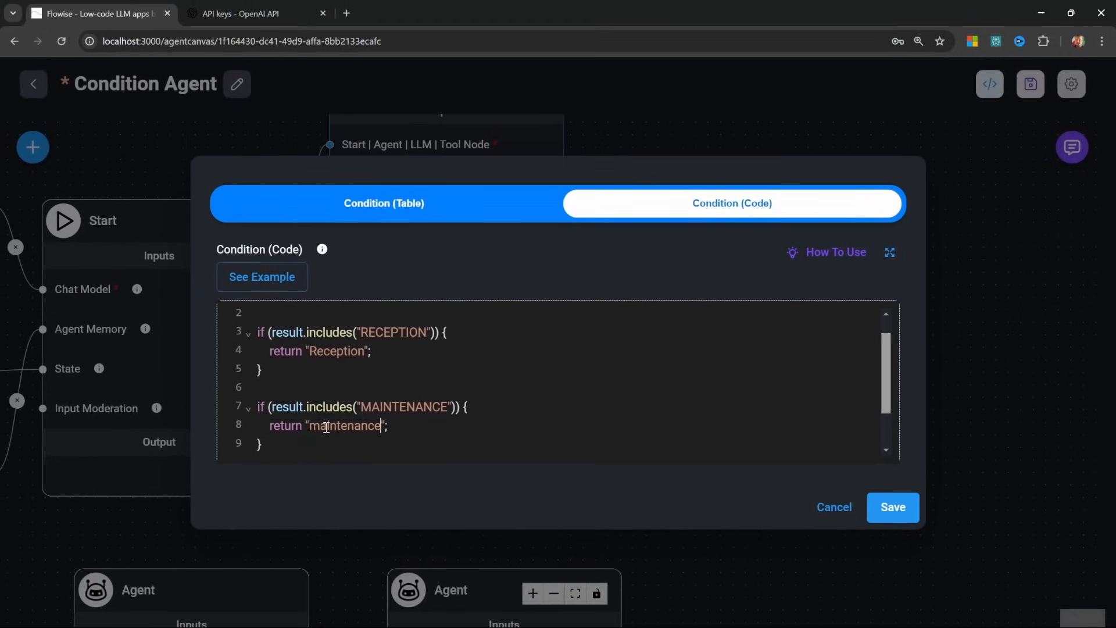
{"action": "left_click", "coordinate": [322, 429]}
{"action": "key", "text": "BackSpace"}
{"action": "type", "text": "M"}
Add a third if block that checks for "RESTAURANT" and returns "Restaurant", keep the final return "End", and save the condition
{"action": "scroll", "coordinate": [379, 436], "scroll_direction": "down", "scroll_amount": 2}
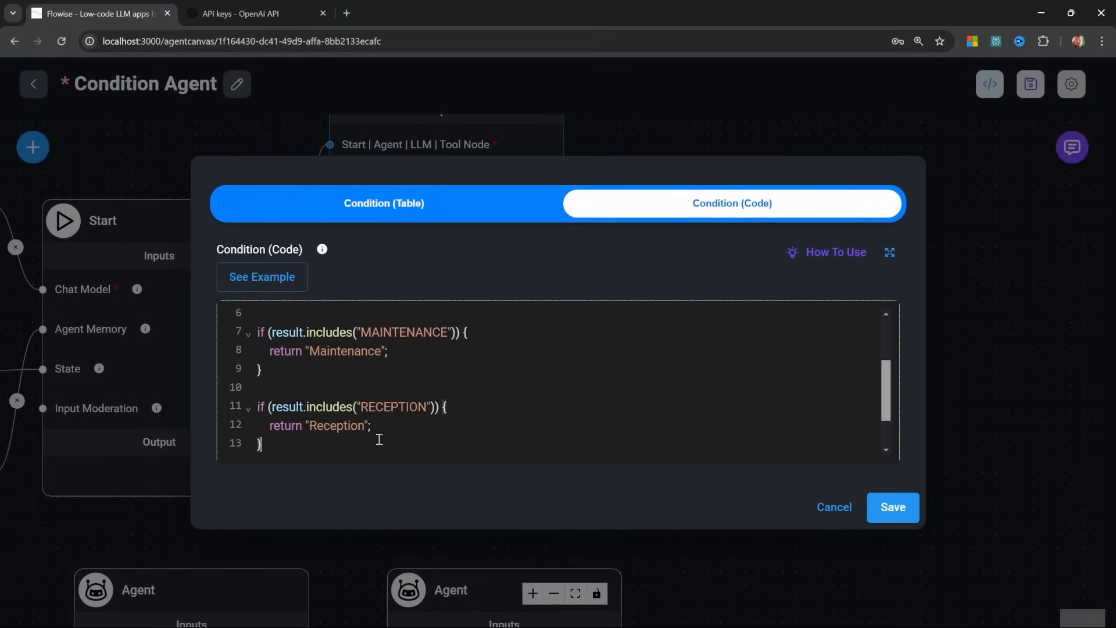
{"action": "double_click", "coordinate": [393, 406]}
{"action": "key", "text": "BackSpace"}
{"action": "type", "text": "RESTA"}
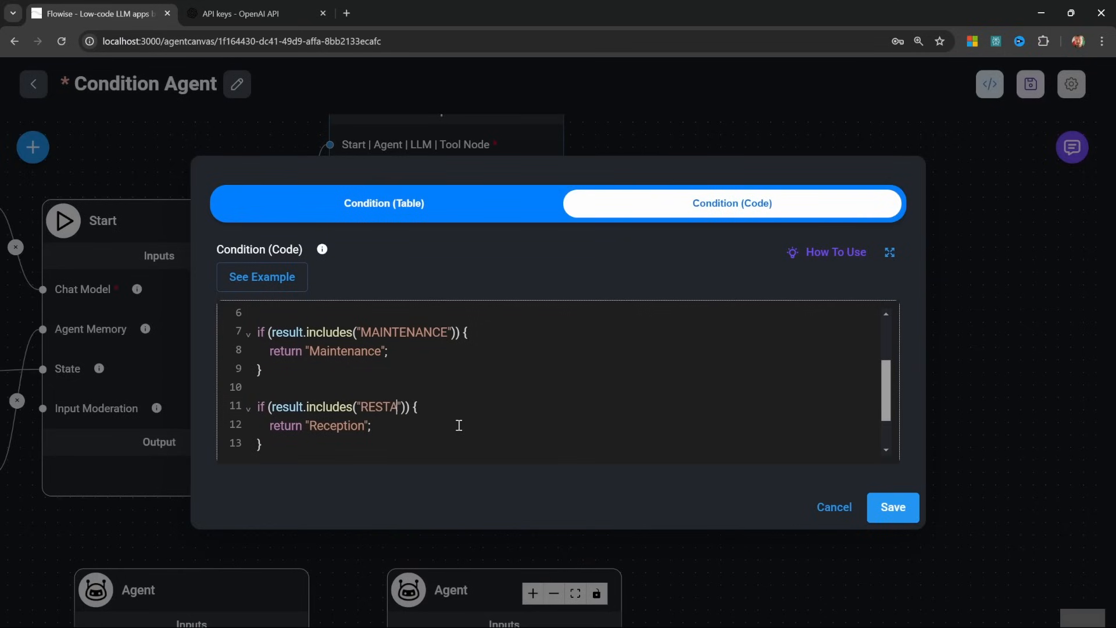
{"action": "type", "text": "URANT"}
{"action": "double_click", "coordinate": [357, 433]}
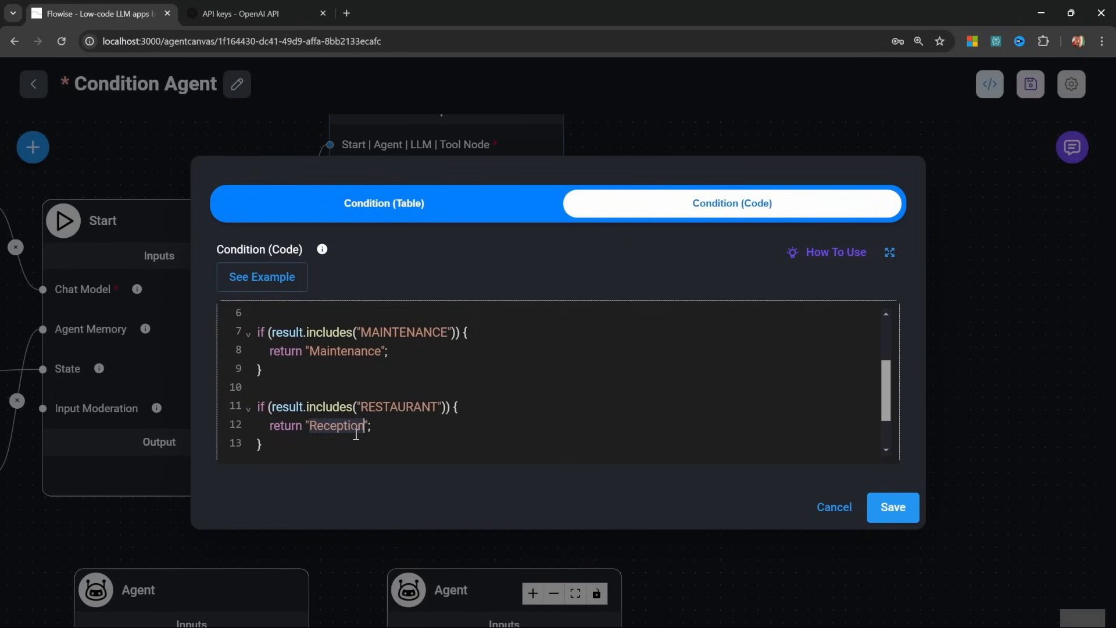
{"action": "type", "text": "Restaurant"}
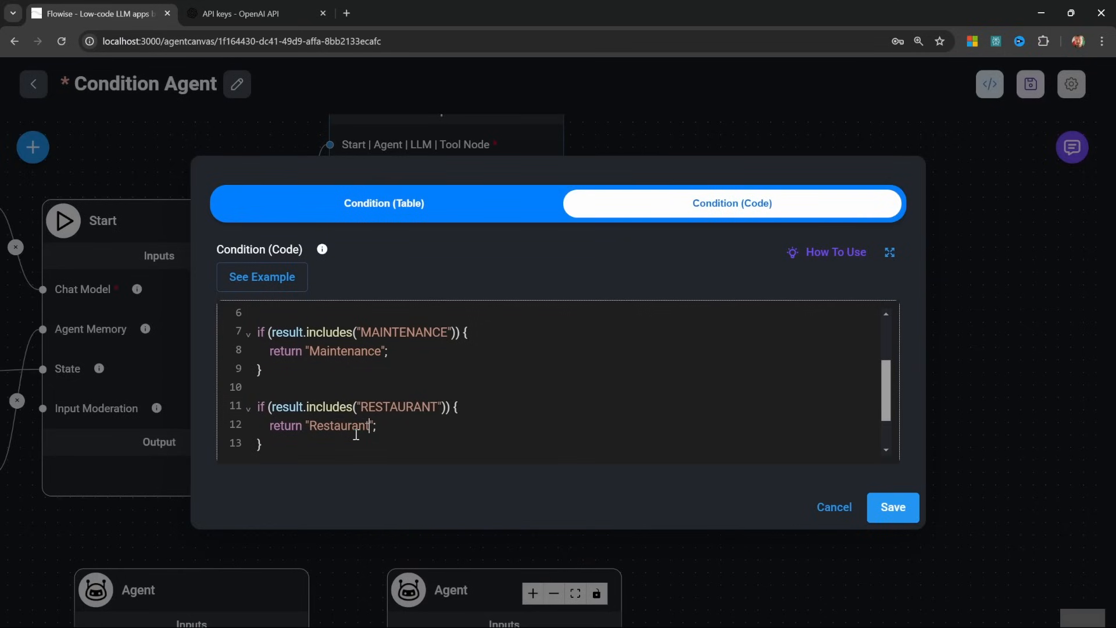
{"action": "scroll", "coordinate": [376, 435], "scroll_direction": "down", "scroll_amount": 1}
{"action": "left_click", "coordinate": [370, 423]}
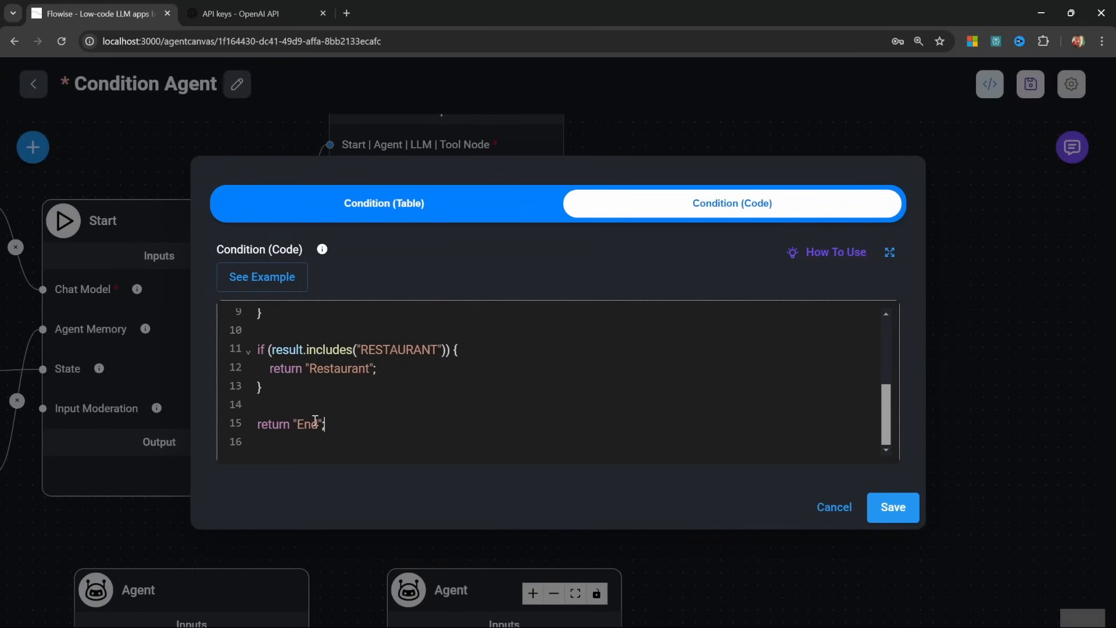
{"action": "left_click", "coordinate": [892, 508]}
Connect the Router Agent's Maintenance, Reception and Restaurant outputs to the node inputs of the matching agents
{"action": "left_click_drag", "start_coordinate": [751, 488], "coordinate": [732, 360]}
{"action": "left_click_drag", "start_coordinate": [426, 415], "coordinate": [434, 333]}
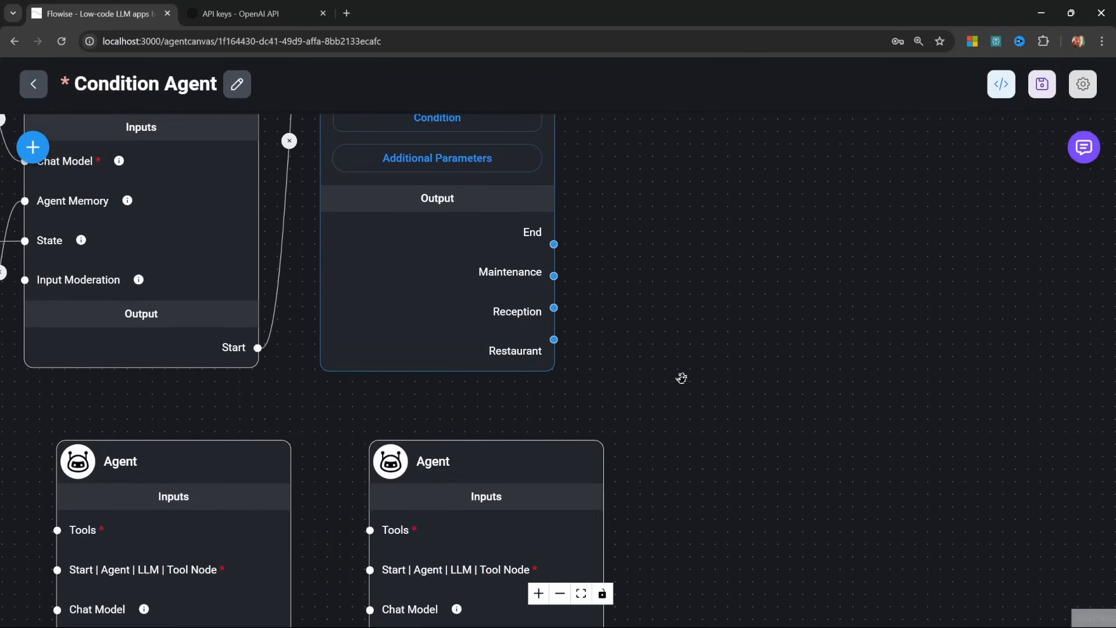
{"action": "scroll", "coordinate": [680, 379], "scroll_direction": "down", "scroll_amount": 1}
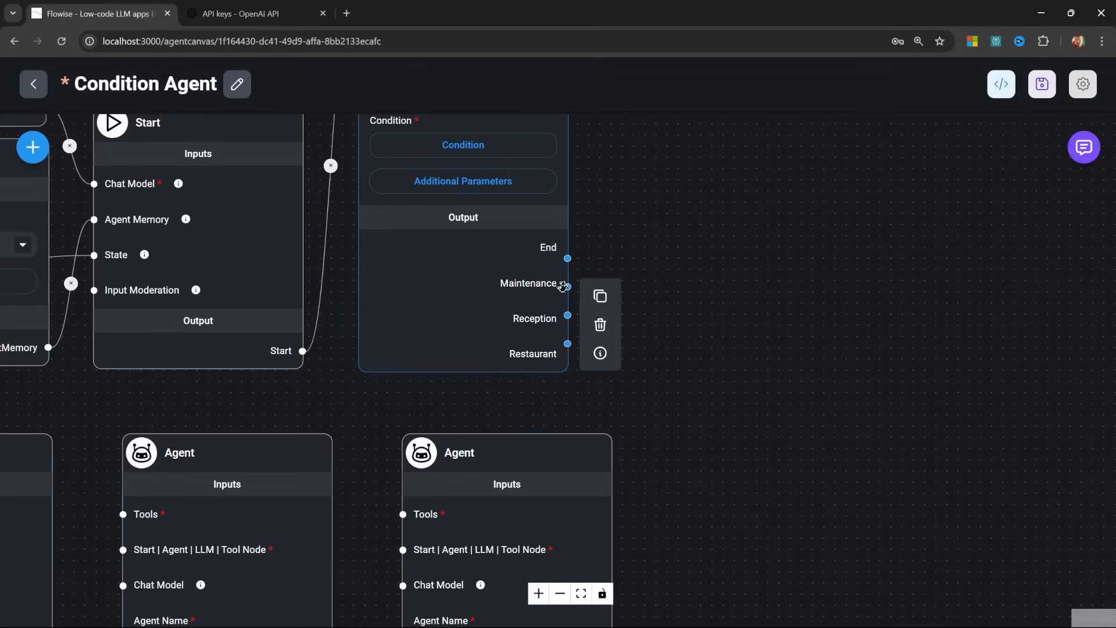
{"action": "left_click_drag", "start_coordinate": [567, 286], "coordinate": [421, 355]}
{"action": "left_click_drag", "start_coordinate": [668, 349], "coordinate": [595, 500]}
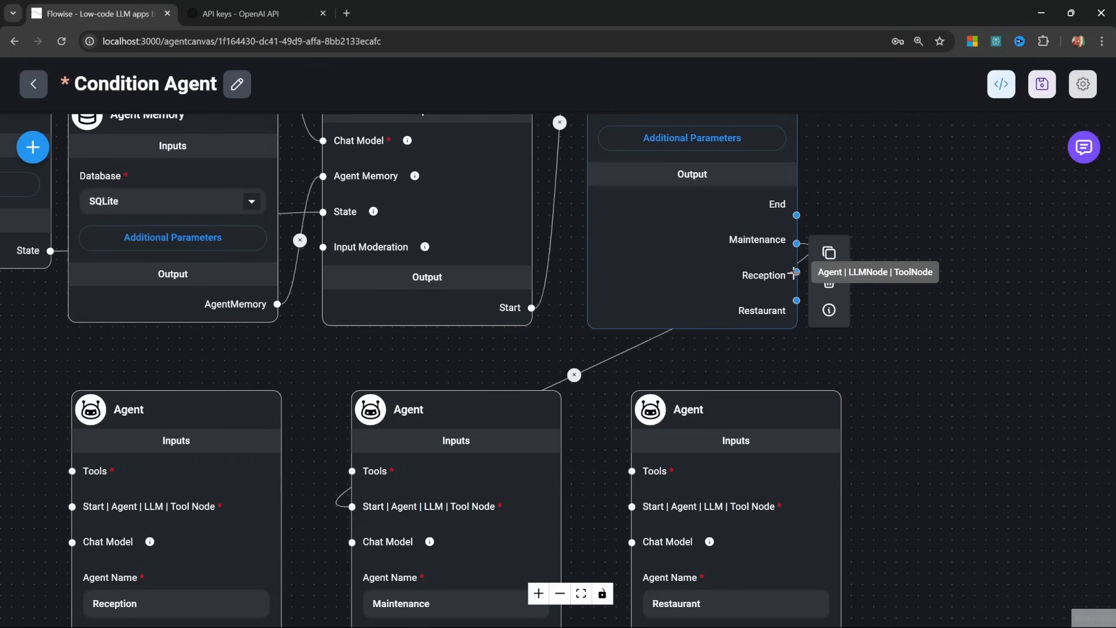
{"action": "left_click_drag", "start_coordinate": [796, 272], "coordinate": [67, 505]}
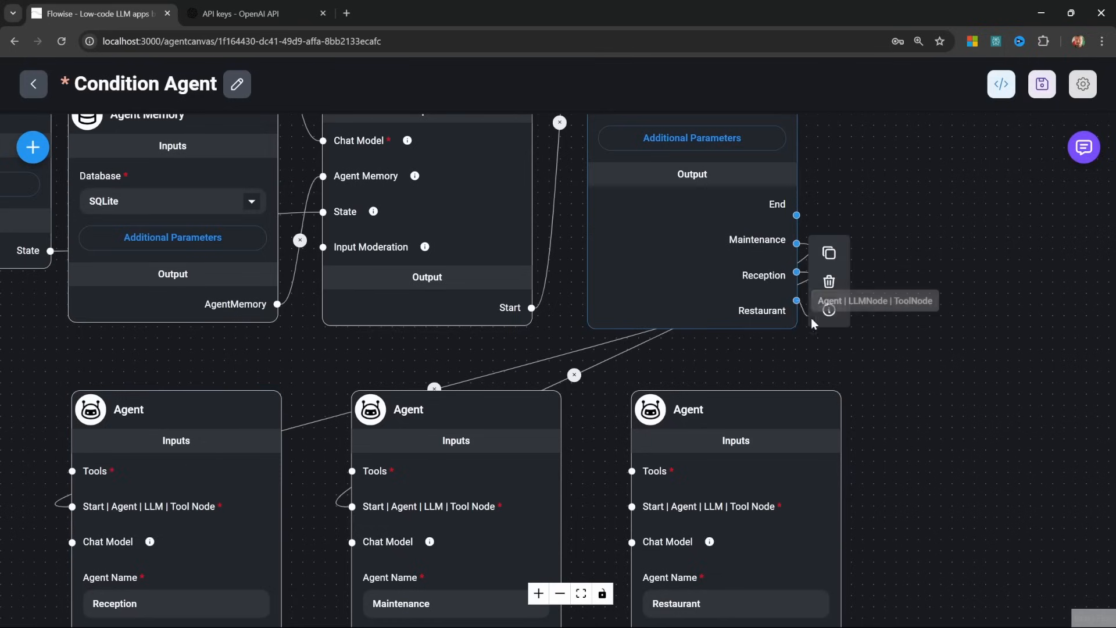
{"action": "left_click_drag", "start_coordinate": [796, 300], "coordinate": [632, 506]}
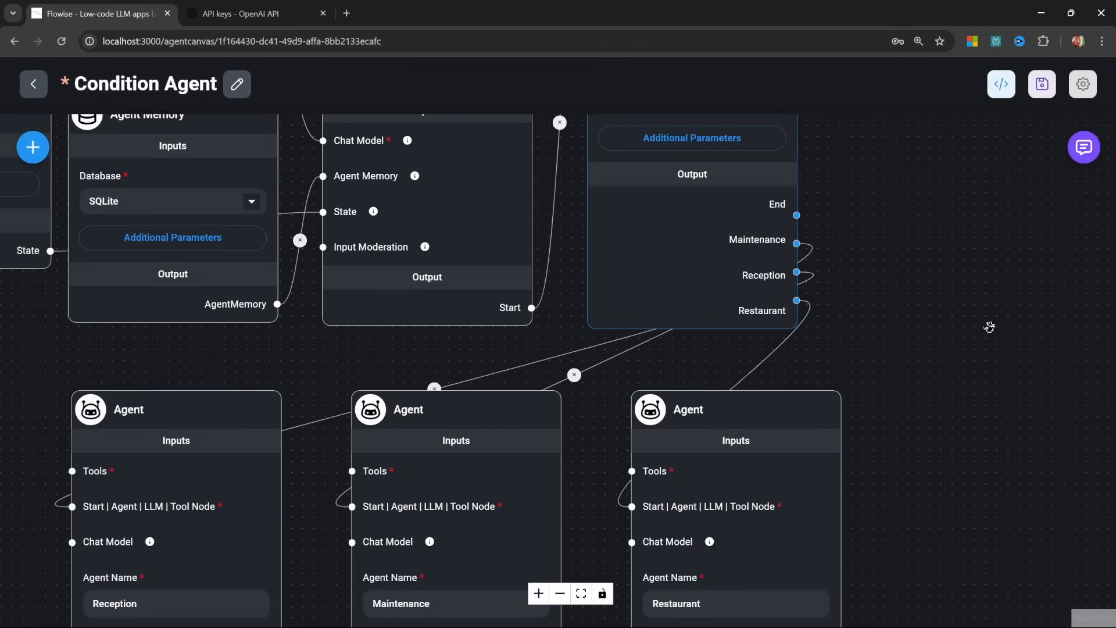
Add an End node to the canvas beside the Router Agent's outputs
{"action": "left_click_drag", "start_coordinate": [989, 329], "coordinate": [957, 462]}
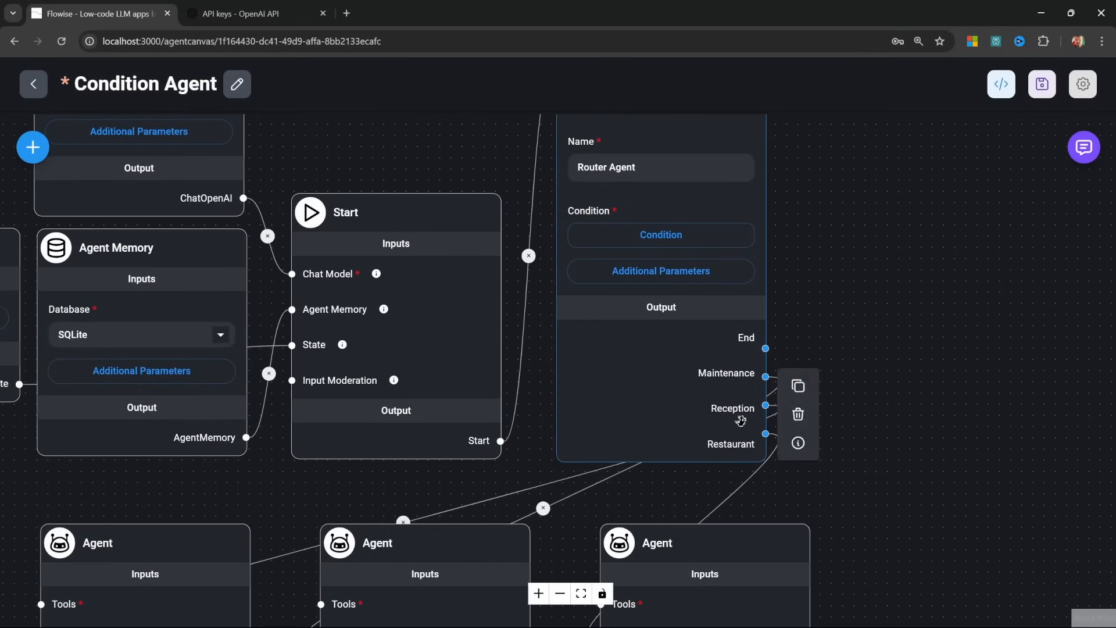
{"action": "left_click", "coordinate": [33, 147]}
{"action": "scroll", "coordinate": [182, 403], "scroll_direction": "down", "scroll_amount": 5}
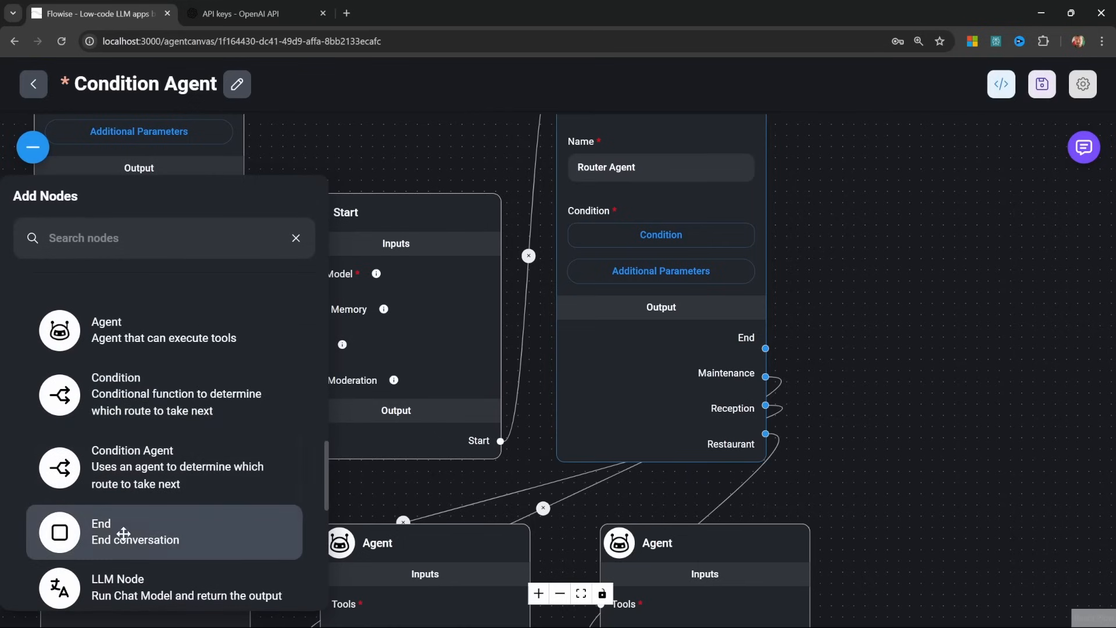
{"action": "left_click_drag", "start_coordinate": [116, 532], "coordinate": [937, 412]}
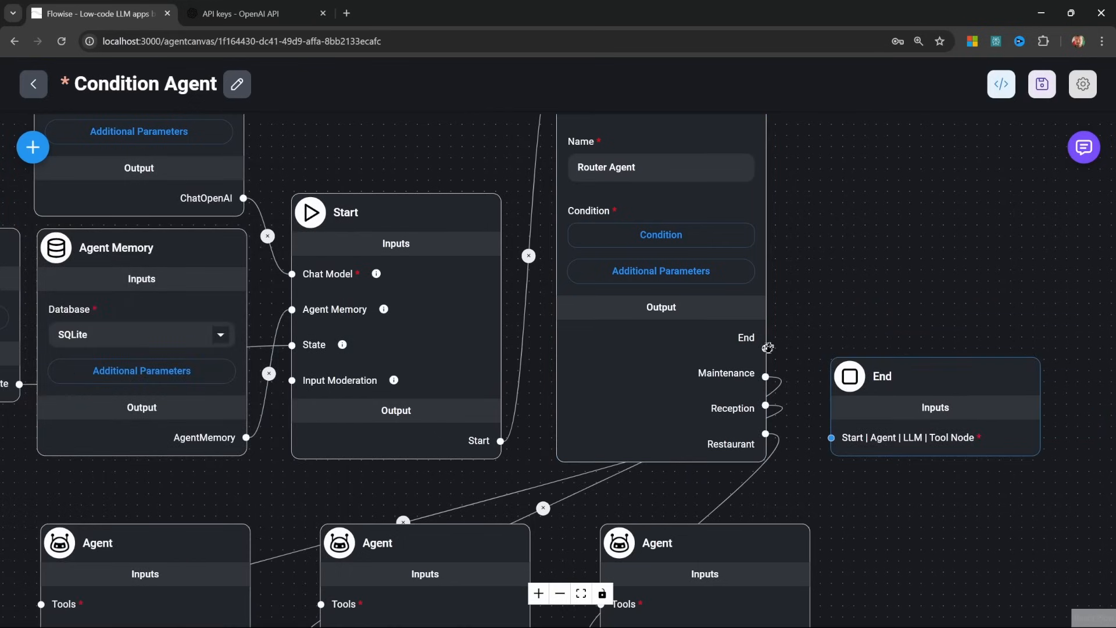
Connect the Router Agent's End output to the input of the End node beside it and save the flow
{"action": "left_click_drag", "start_coordinate": [765, 348], "coordinate": [832, 437]}
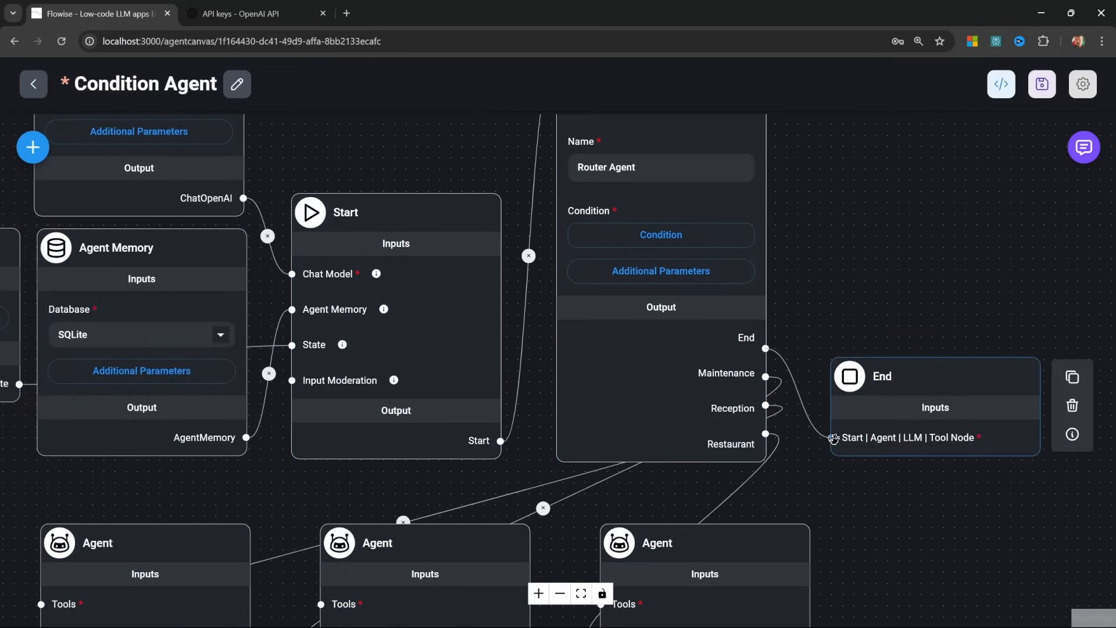
{"action": "scroll", "coordinate": [870, 295], "scroll_direction": "down", "scroll_amount": 3}
{"action": "left_click_drag", "start_coordinate": [873, 327], "coordinate": [869, 381]}
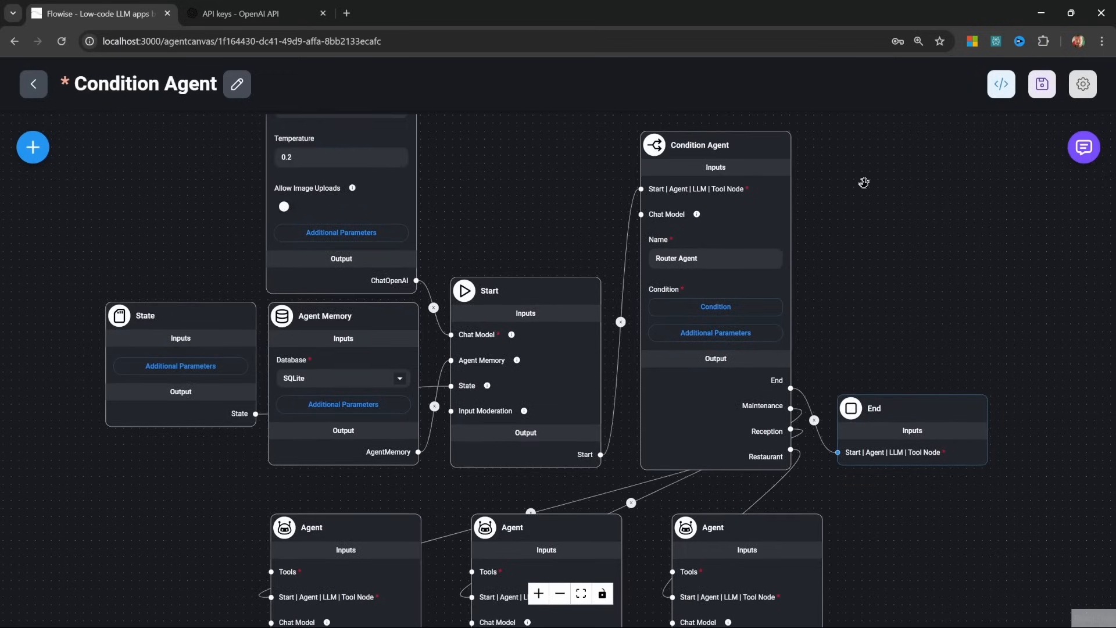
{"action": "left_click", "coordinate": [1041, 84]}
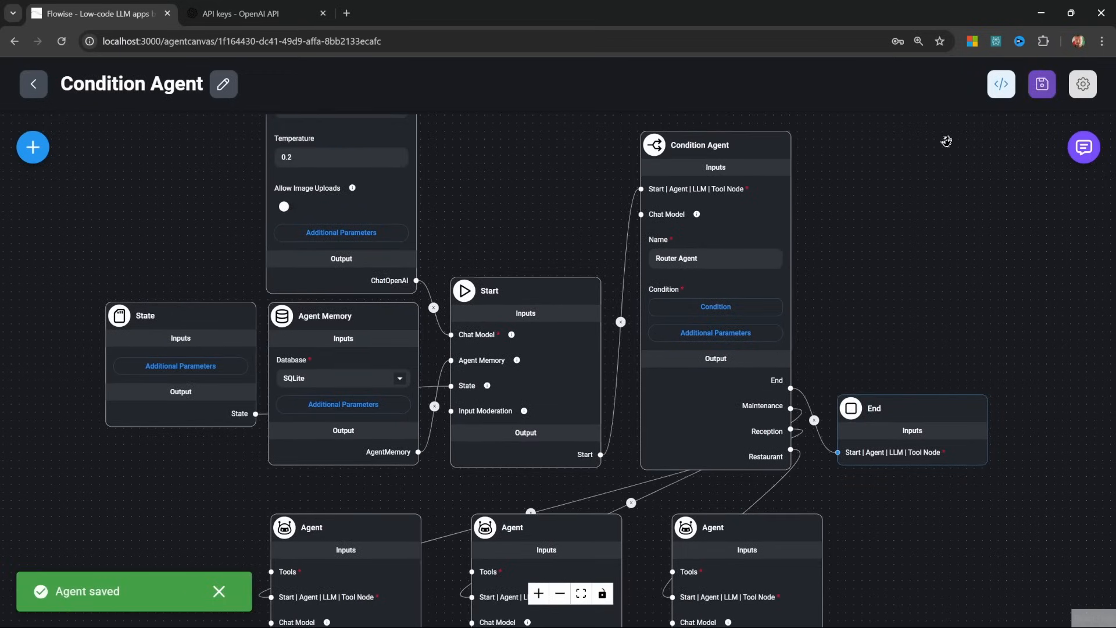
Test the flow in the chat by asking "What is the wifi password?" and read the reply
{"action": "left_click", "coordinate": [1084, 147]}
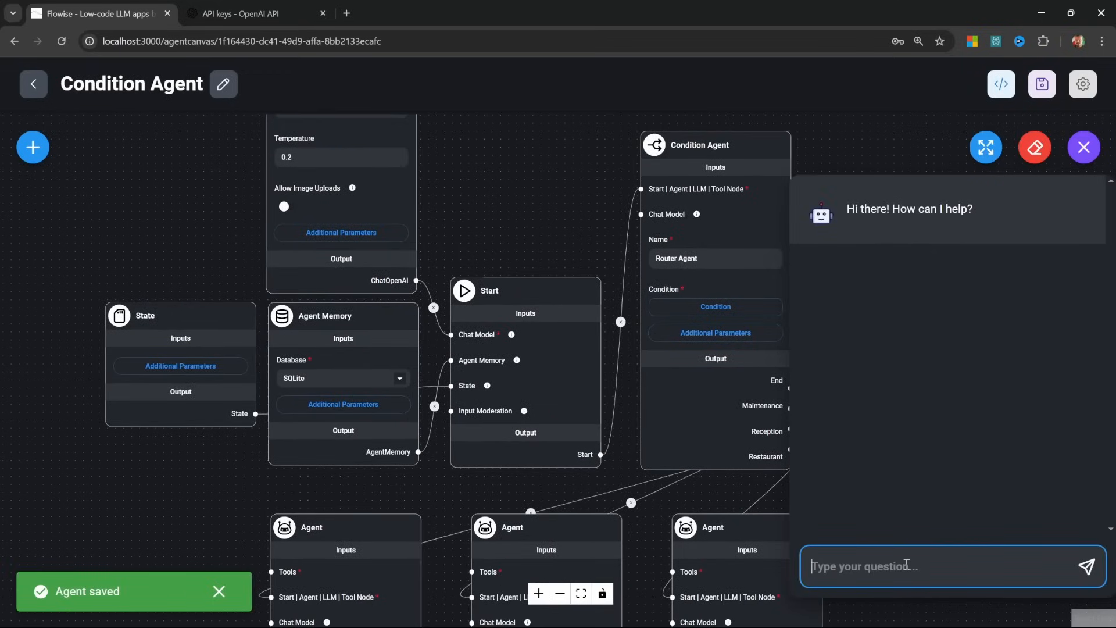
{"action": "type", "text": "What is the wifi password?"}
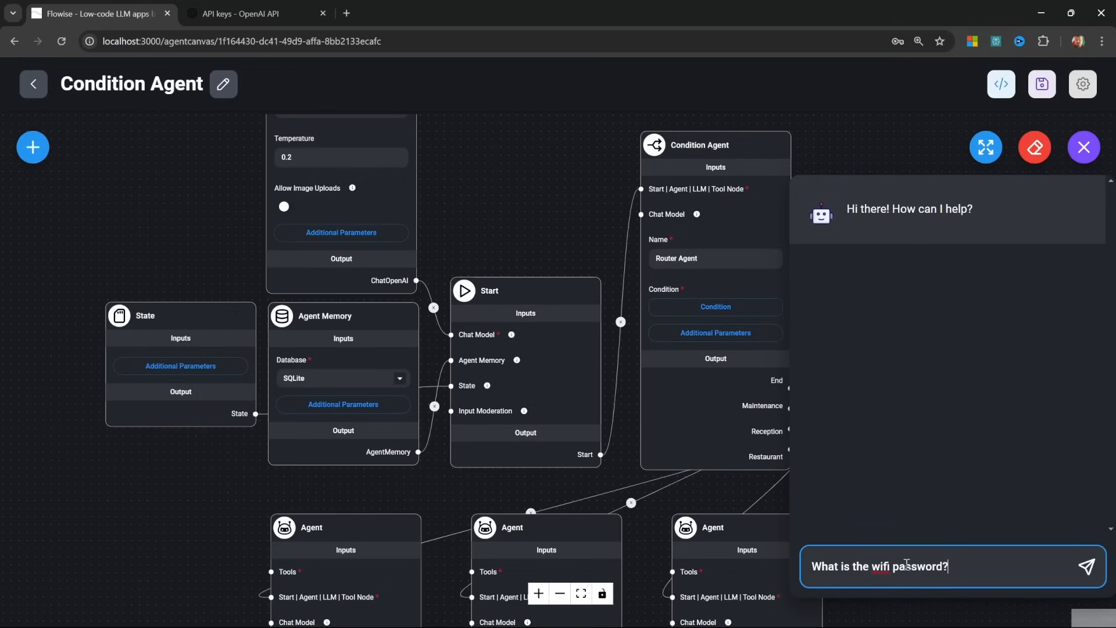
{"action": "key", "text": "Return"}
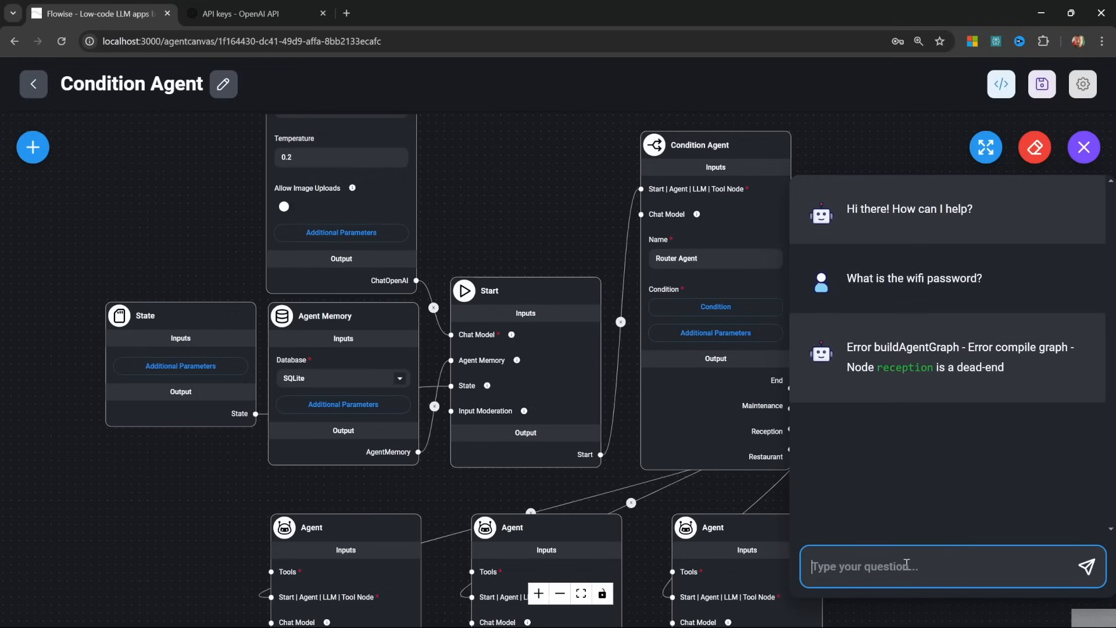
{"action": "left_click", "coordinate": [1028, 365]}
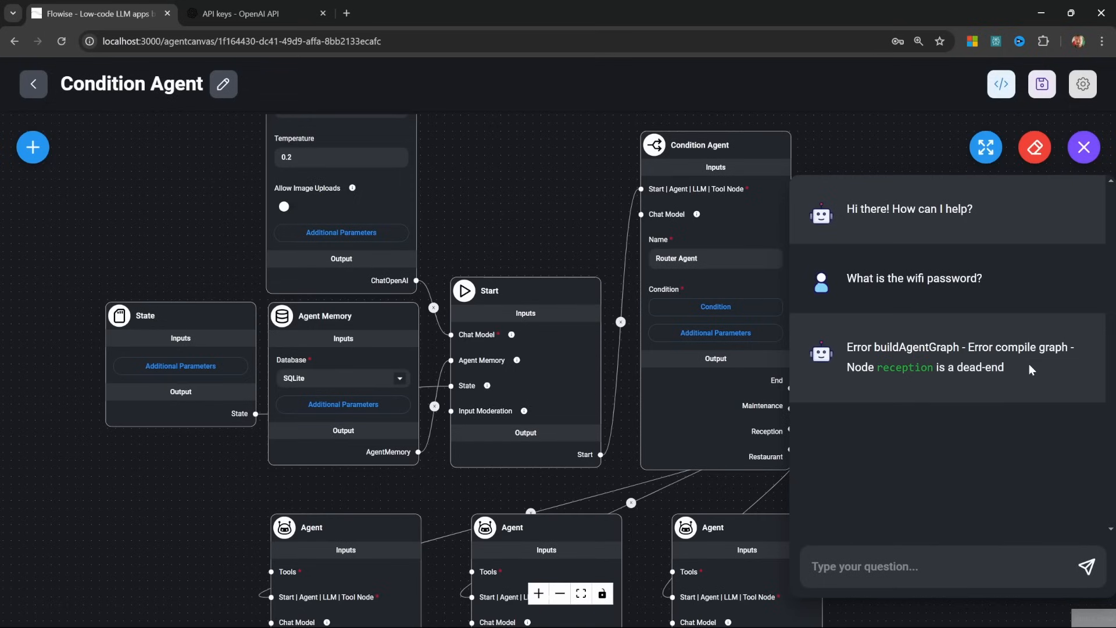
Add an End node directly below the Reception agent and connect the agent's output to its input
{"action": "left_click_drag", "start_coordinate": [229, 560], "coordinate": [222, 262]}
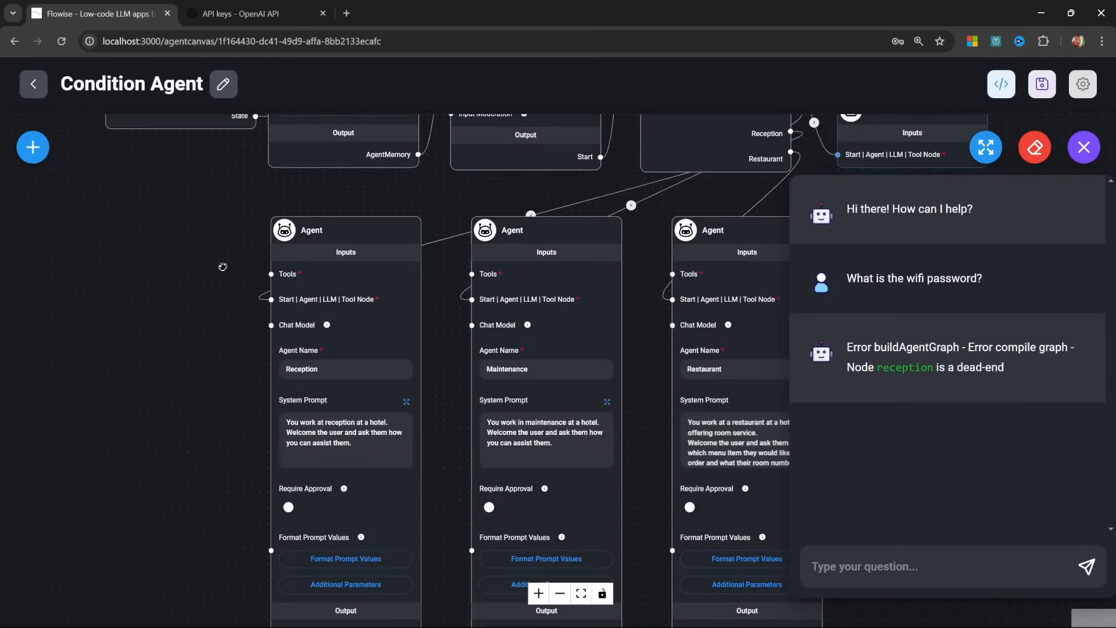
{"action": "left_click_drag", "start_coordinate": [225, 424], "coordinate": [219, 349]}
{"action": "left_click", "coordinate": [32, 147]}
{"action": "left_click_drag", "start_coordinate": [50, 531], "coordinate": [432, 573]}
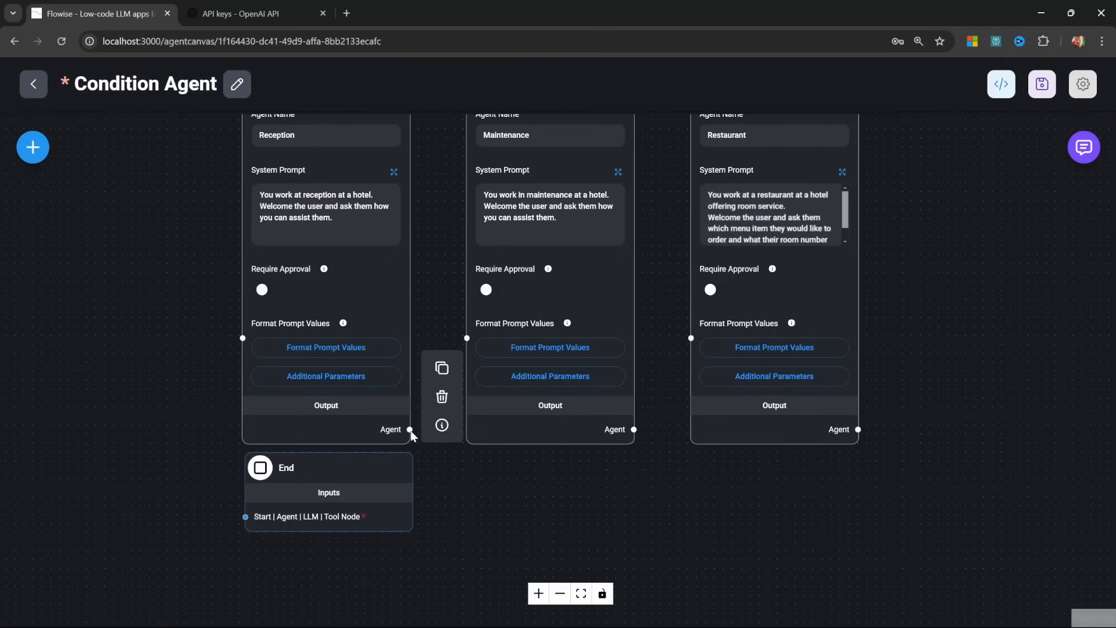
{"action": "left_click_drag", "start_coordinate": [410, 430], "coordinate": [241, 516]}
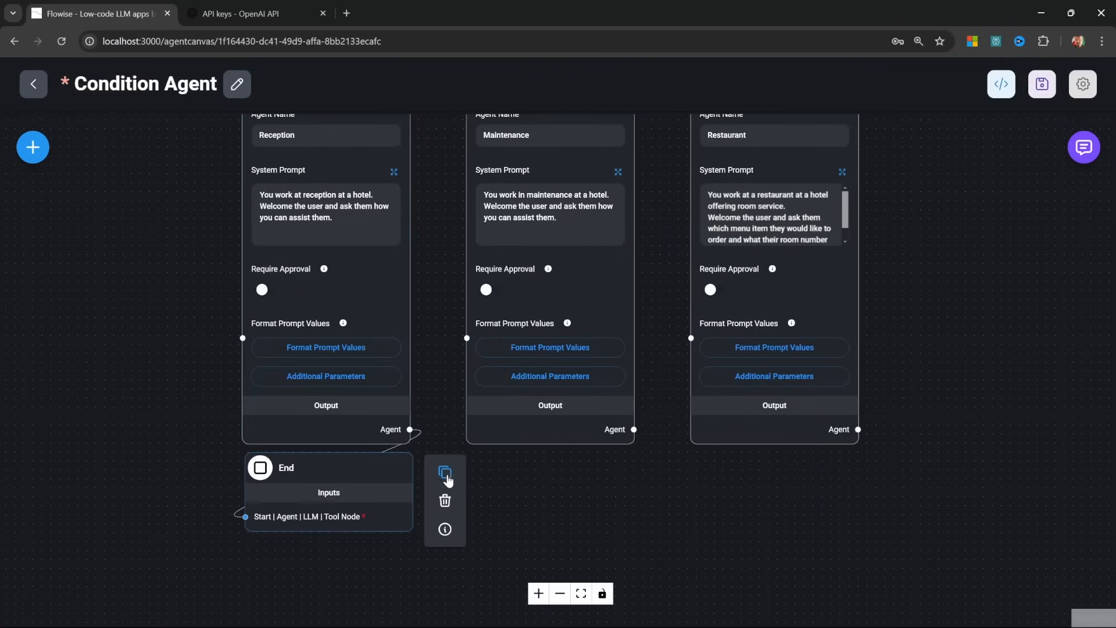
Duplicate the End node for the Maintenance and Restaurant agents, connecting each agent's output to its own copy, and save the flow
{"action": "left_click", "coordinate": [446, 472]}
{"action": "left_click", "coordinate": [472, 487]}
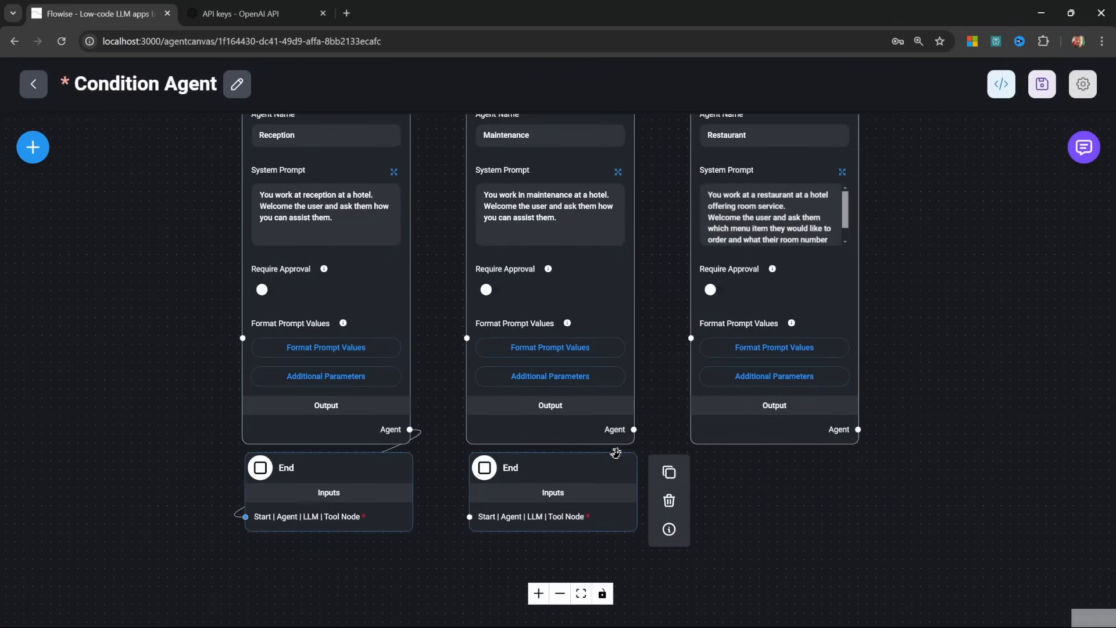
{"action": "left_click", "coordinate": [669, 471]}
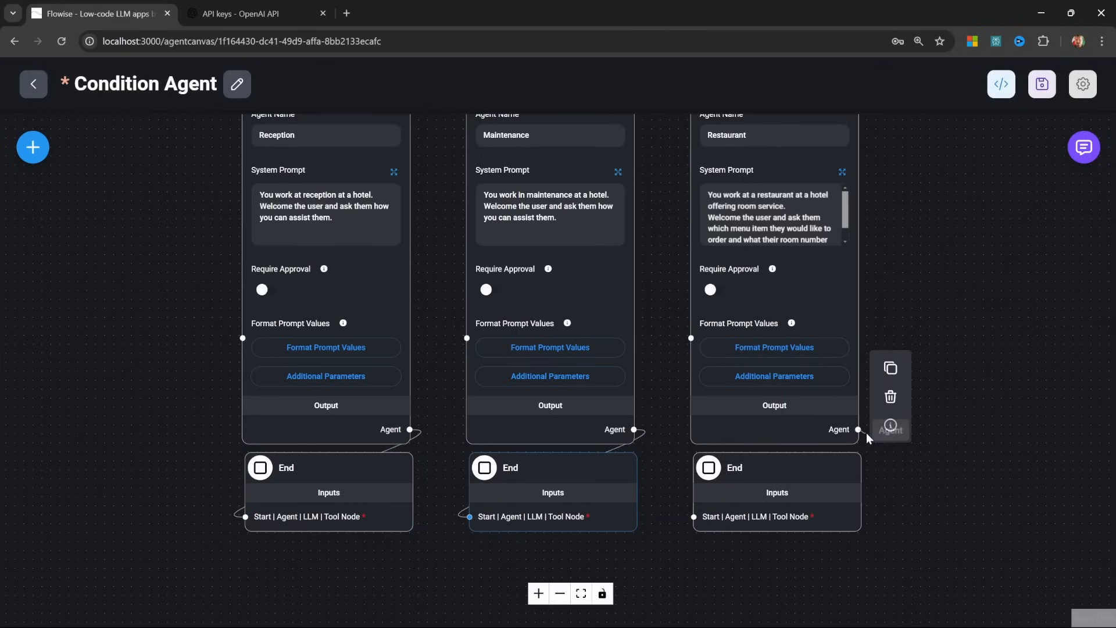
{"action": "left_click_drag", "start_coordinate": [857, 429], "coordinate": [691, 514]}
{"action": "scroll", "coordinate": [954, 399], "scroll_direction": "down", "scroll_amount": 5}
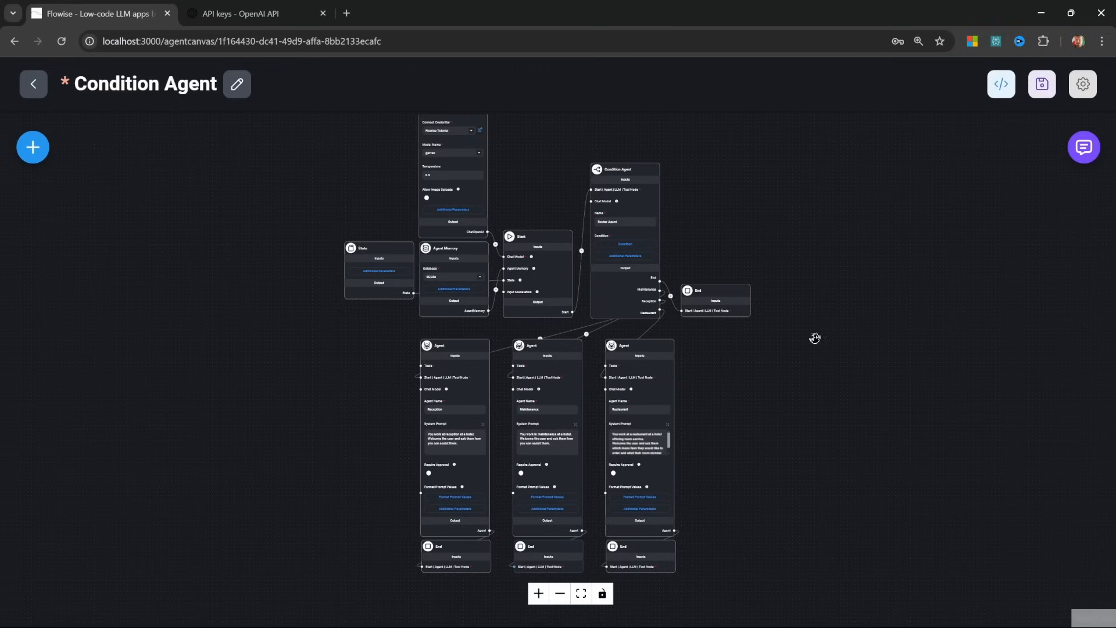
{"action": "left_click", "coordinate": [1042, 86]}
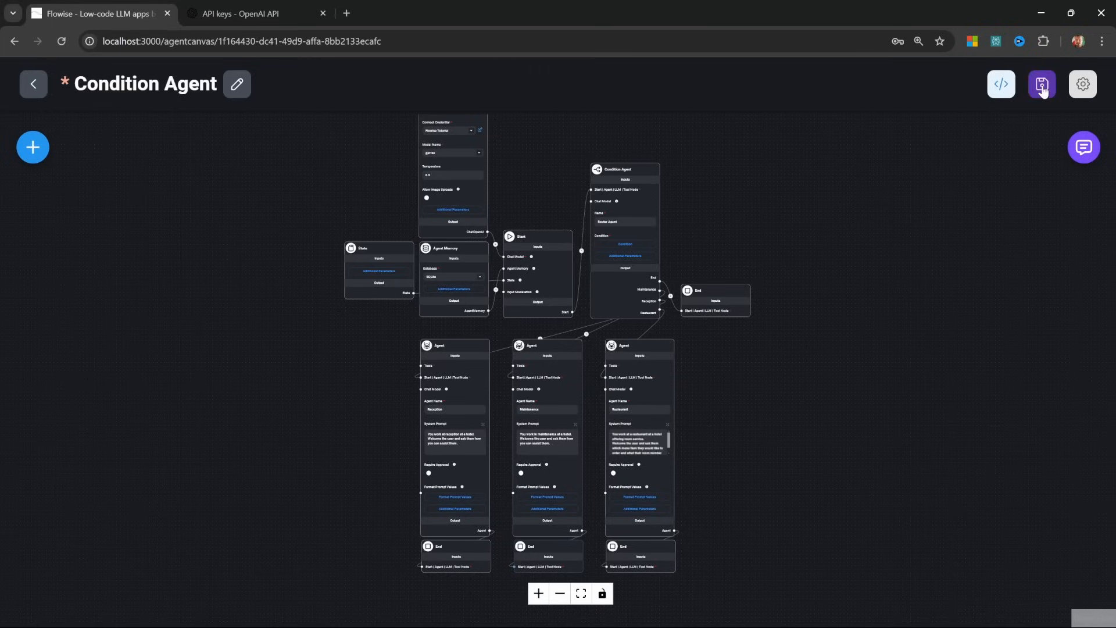
Test the Reception route in the chat by sending "What is the wifi password?"
{"action": "left_click", "coordinate": [1083, 147]}
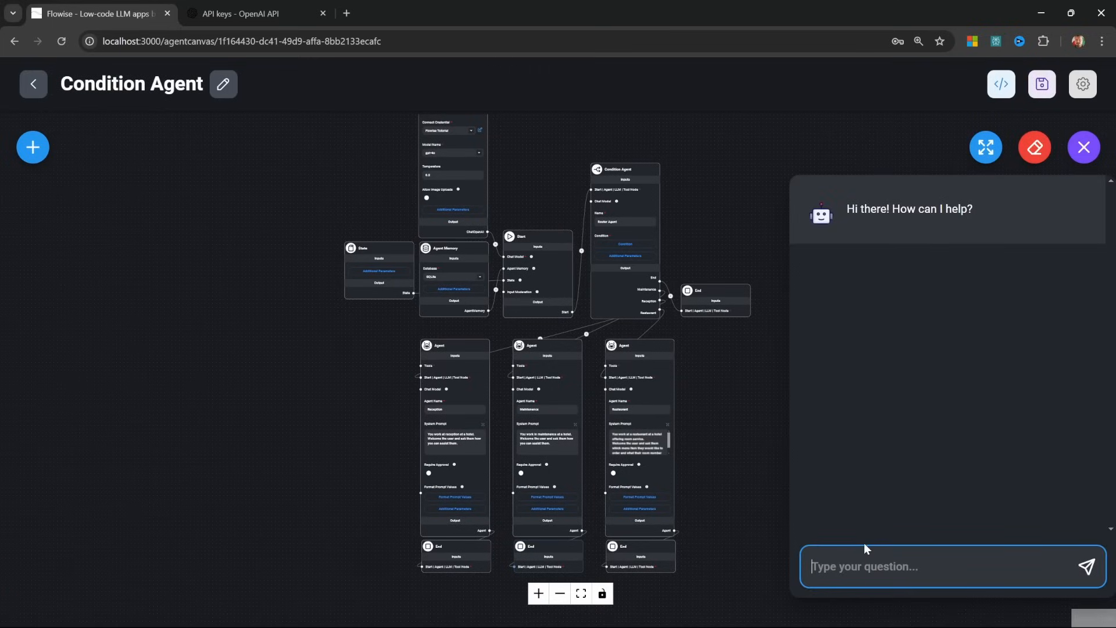
{"action": "type", "text": "What is the wifi password?"}
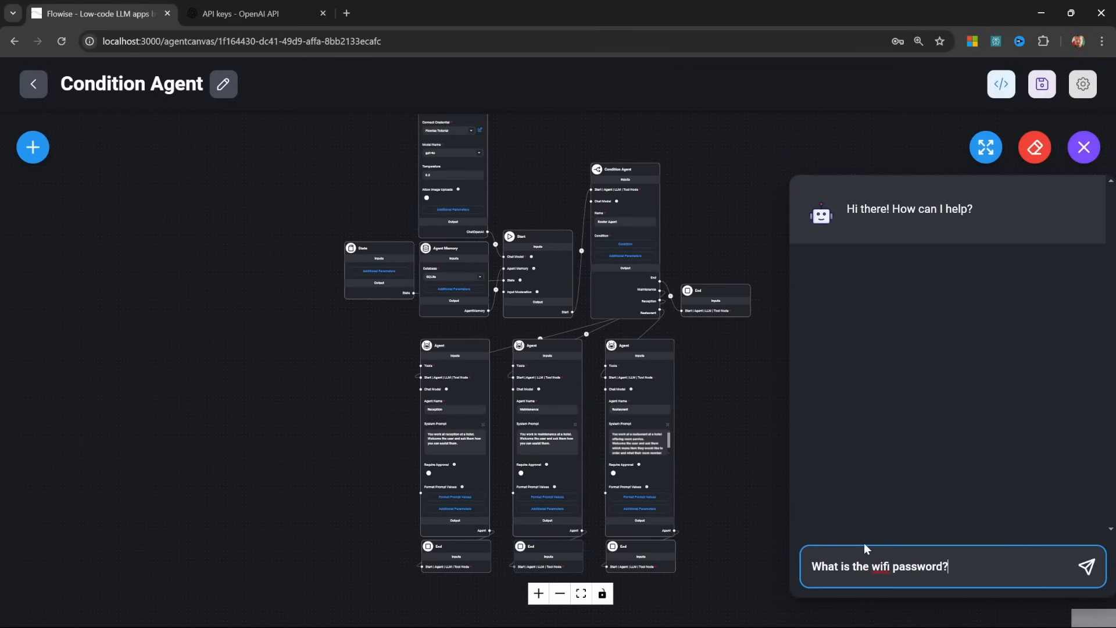
{"action": "key", "text": "Return"}
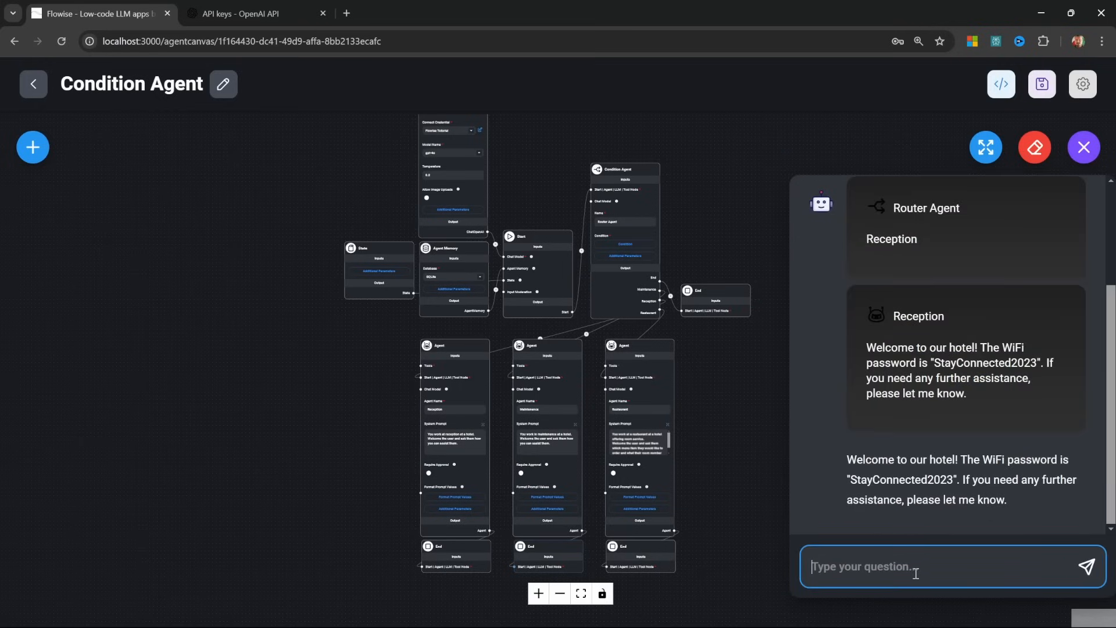
Test the Maintenance and Restaurant routes by sending "My faucet is leaking?" and "Please can you deliver a burger to my room?"
{"action": "type", "text": "My faucet is leaking?"}
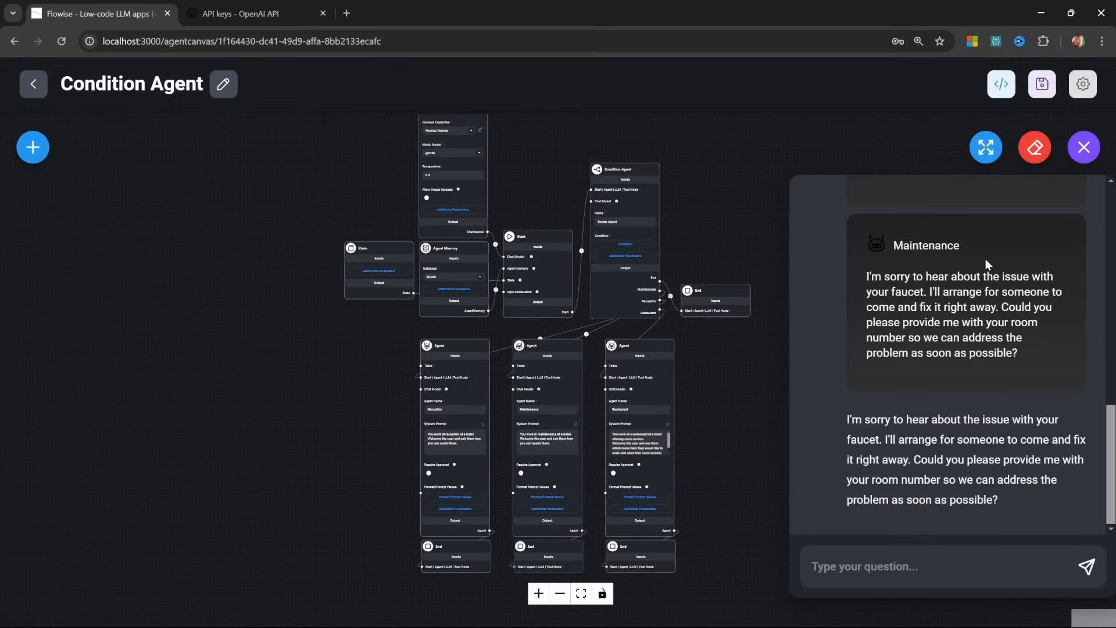
{"action": "left_click", "coordinate": [933, 573]}
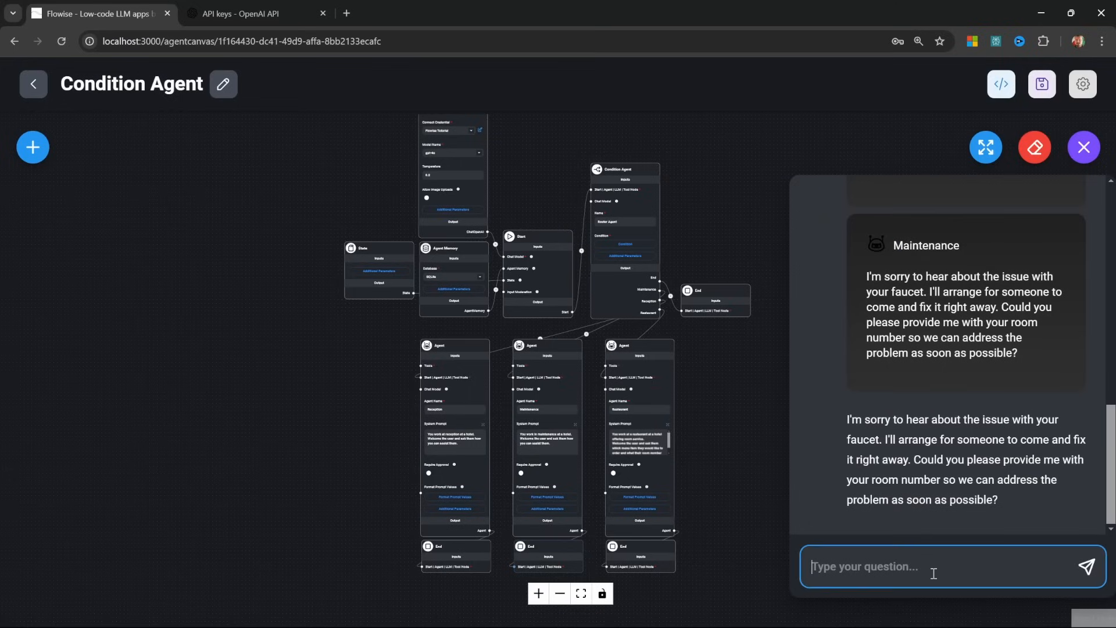
{"action": "type", "text": "Please can you deliver a burger to my room?"}
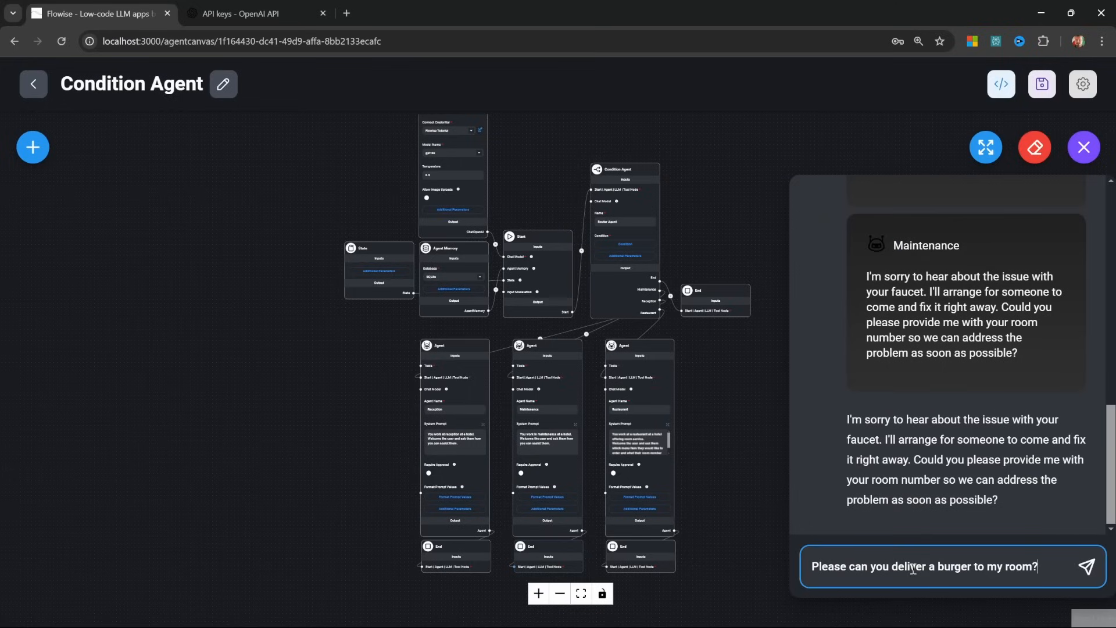
{"action": "key", "text": "Return"}
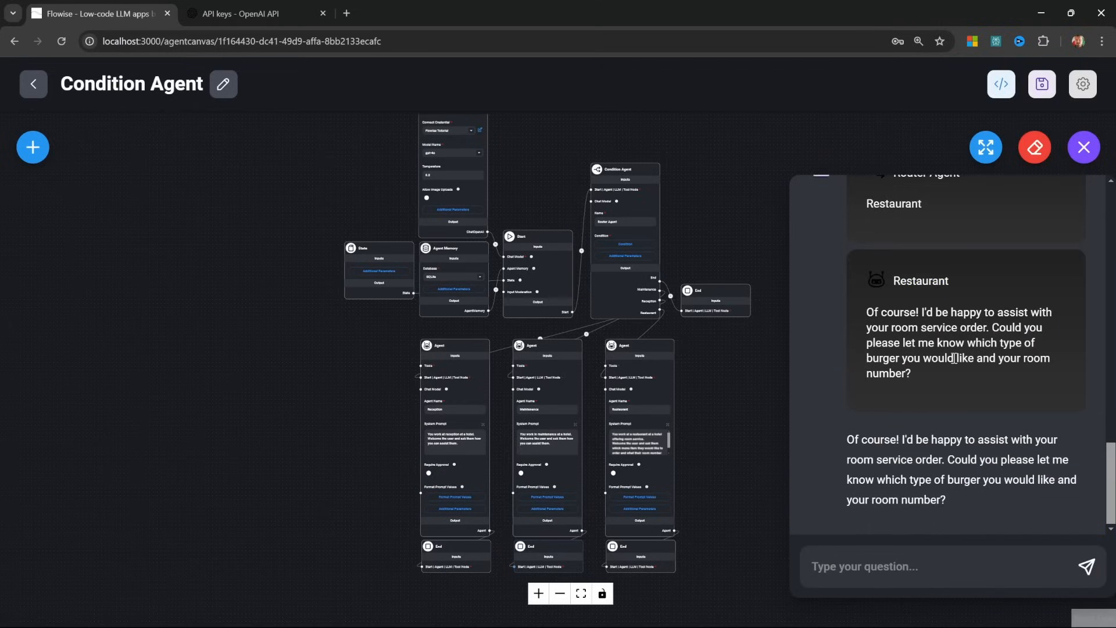
{"action": "scroll", "coordinate": [730, 370], "scroll_direction": "up", "scroll_amount": 2}
{"action": "left_click_drag", "start_coordinate": [709, 314], "coordinate": [710, 448]}
{"action": "scroll", "coordinate": [703, 317], "scroll_direction": "up", "scroll_amount": 5}
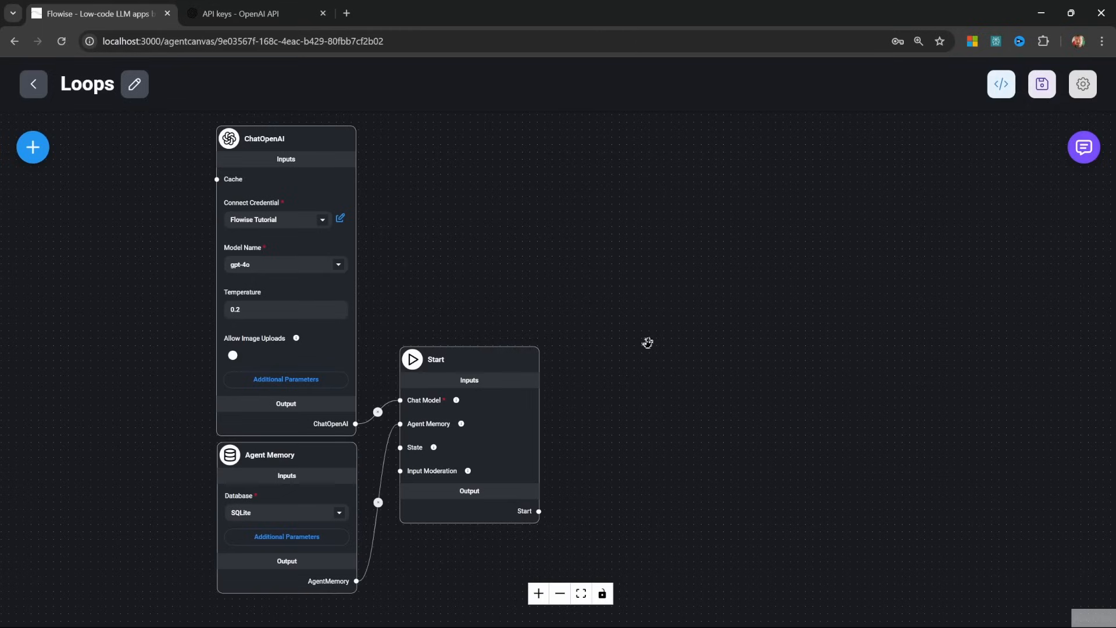
{"action": "left_click_drag", "start_coordinate": [648, 342], "coordinate": [598, 417]}
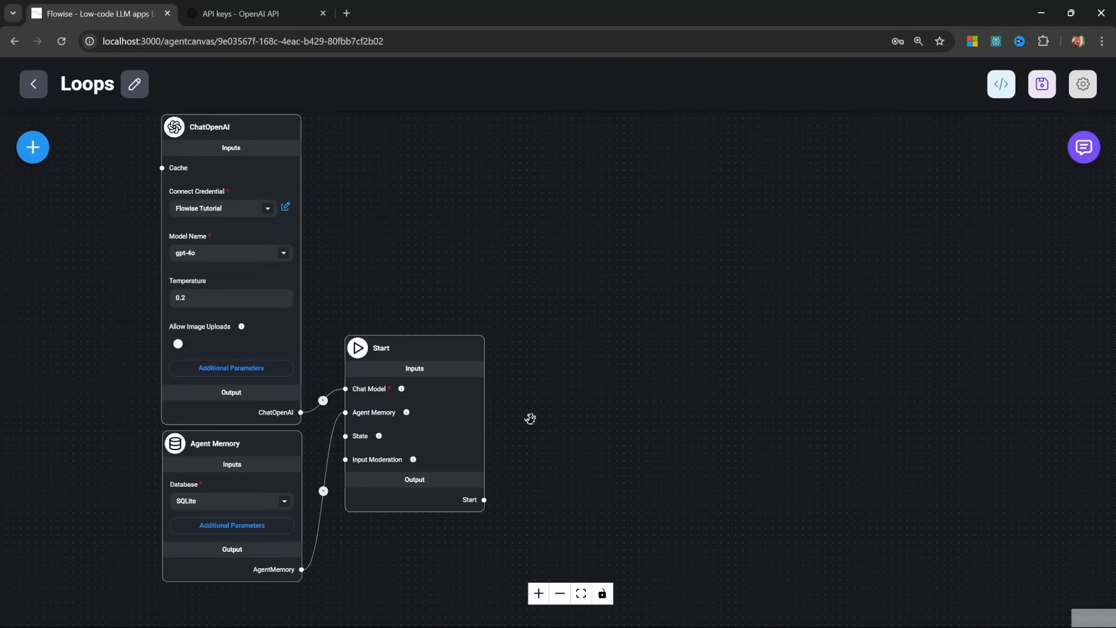
{"action": "left_click", "coordinate": [429, 351]}
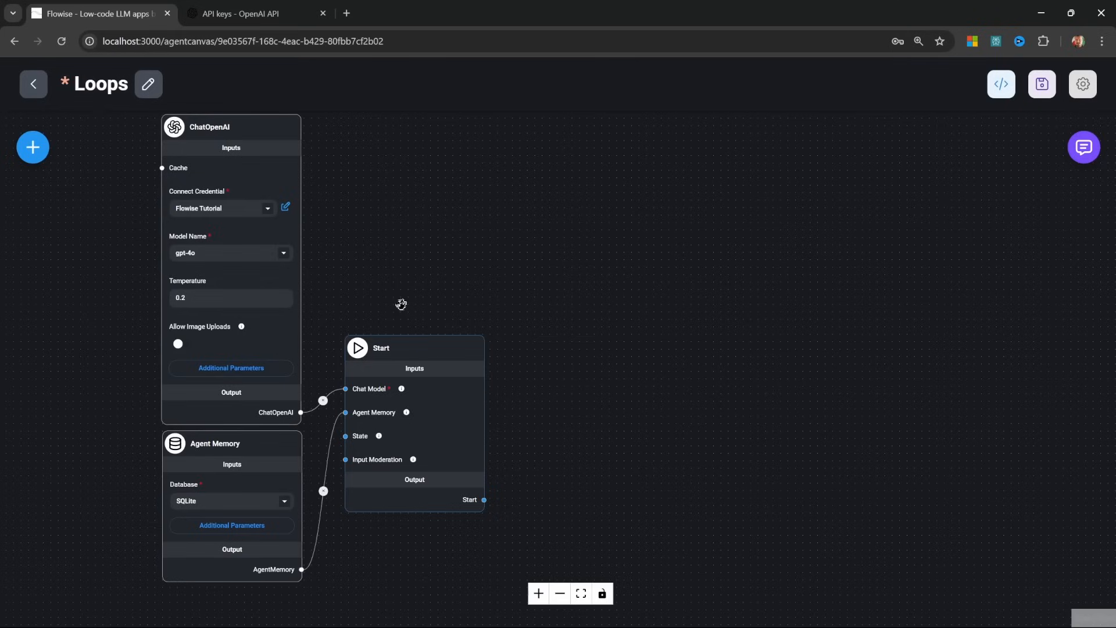
Add an LLM Node to the Loops canvas beside the Start node
{"action": "mouse_move", "coordinate": [442, 359]}
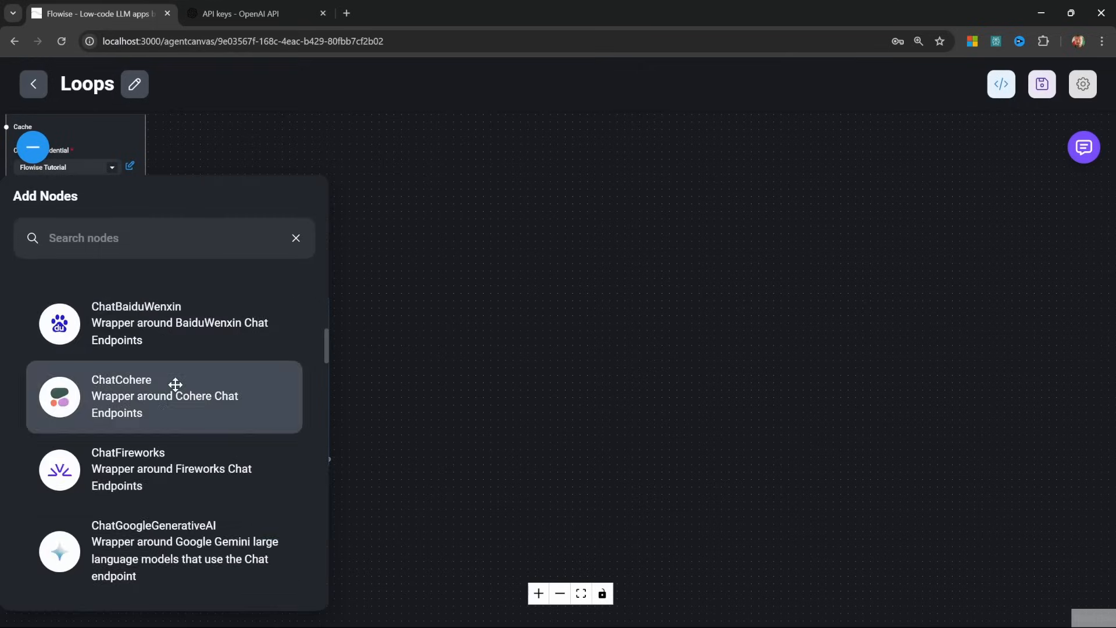
{"action": "scroll", "coordinate": [174, 385], "scroll_direction": "down", "scroll_amount": 10}
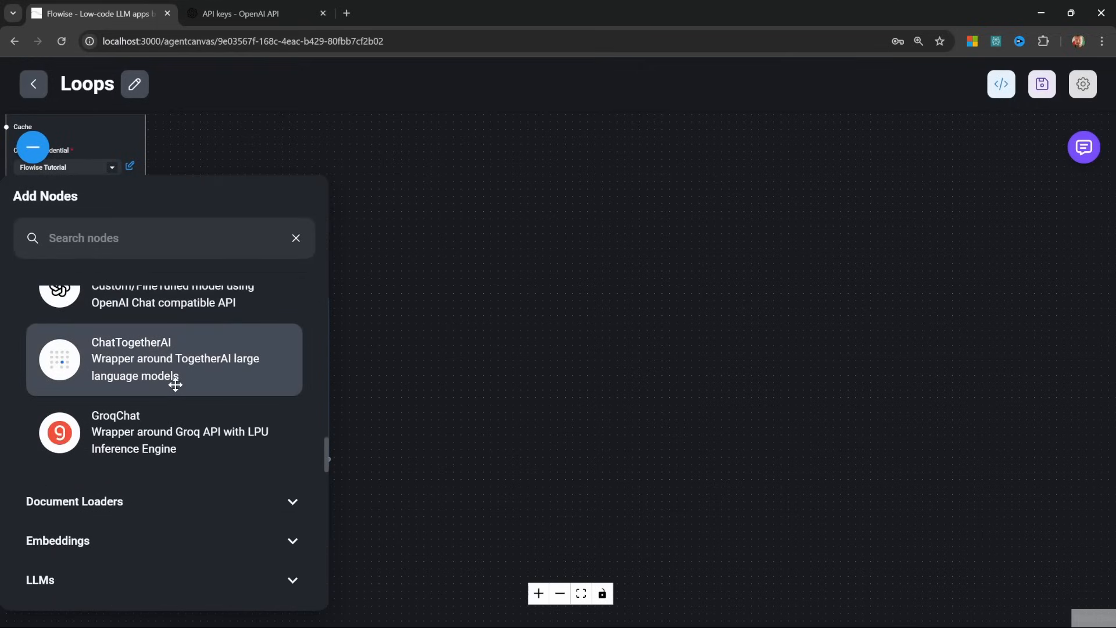
{"action": "scroll", "coordinate": [174, 385], "scroll_direction": "down", "scroll_amount": 10}
{"action": "left_click_drag", "start_coordinate": [157, 473], "coordinate": [474, 294]}
{"action": "scroll", "coordinate": [568, 369], "scroll_direction": "up", "scroll_amount": 3}
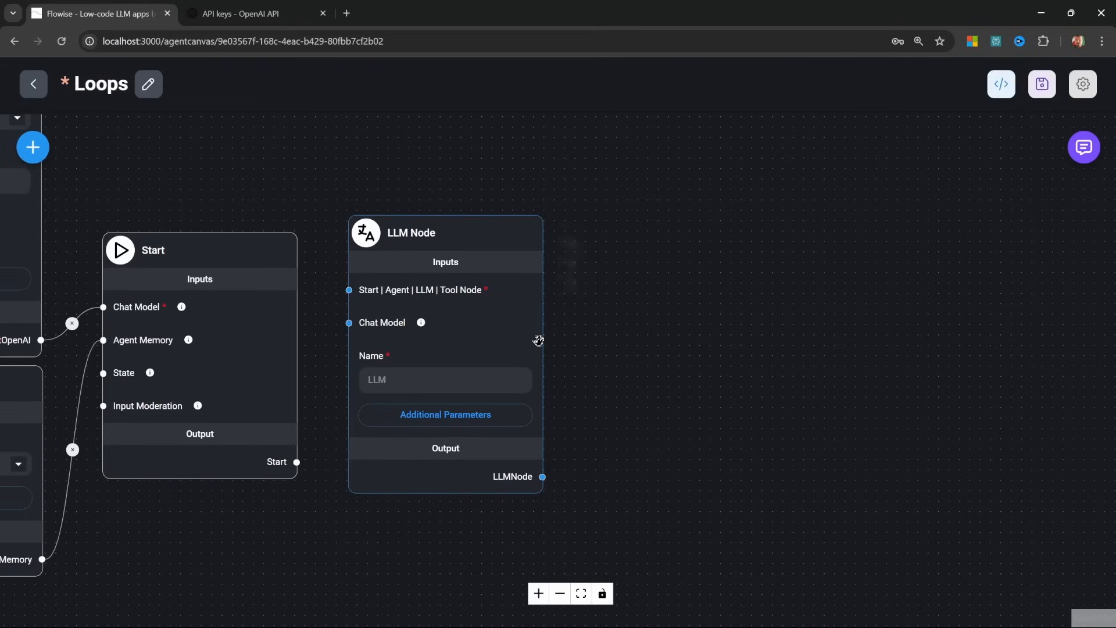
Connect the Start node's output to the LLM Node's node input and name the LLM Node "Writer"
{"action": "mouse_move", "coordinate": [506, 346]}
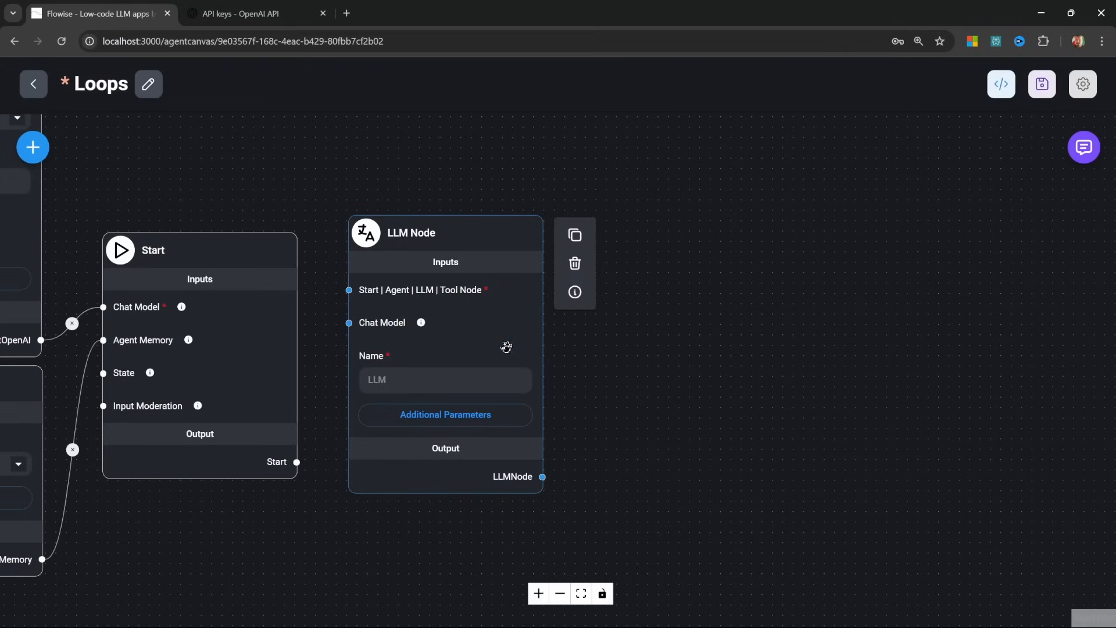
{"action": "left_click", "coordinate": [453, 369]}
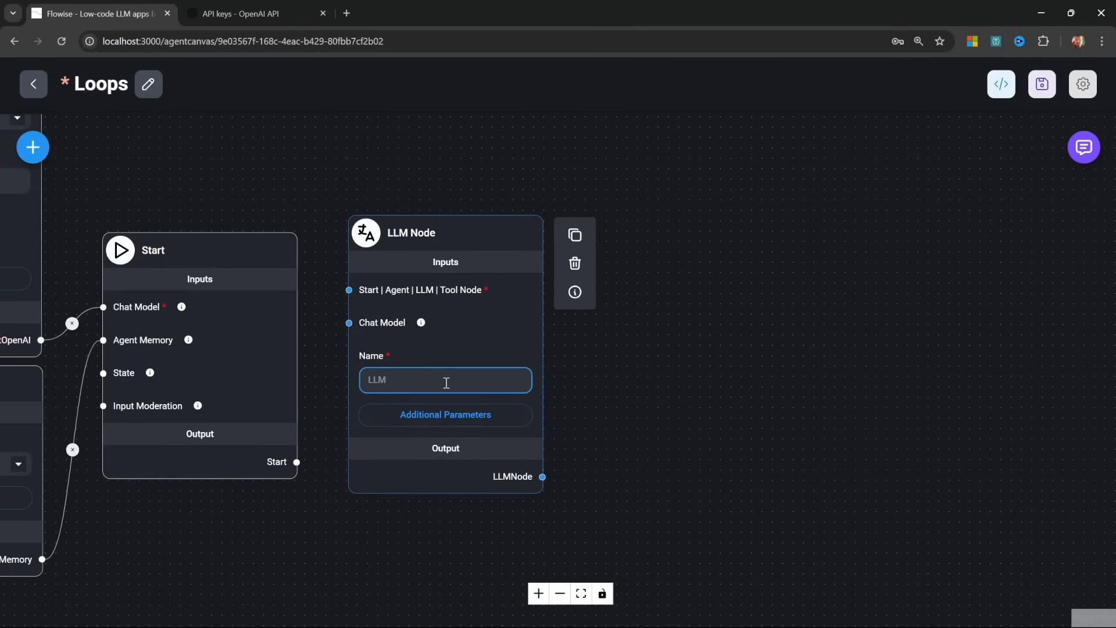
{"action": "mouse_move", "coordinate": [296, 462]}
{"action": "left_mouse_down"}
{"action": "mouse_move", "coordinate": [371, 307]}
{"action": "mouse_move", "coordinate": [349, 289]}
{"action": "left_mouse_up"}
{"action": "left_click", "coordinate": [476, 380]}
{"action": "type", "text": "Writer"}
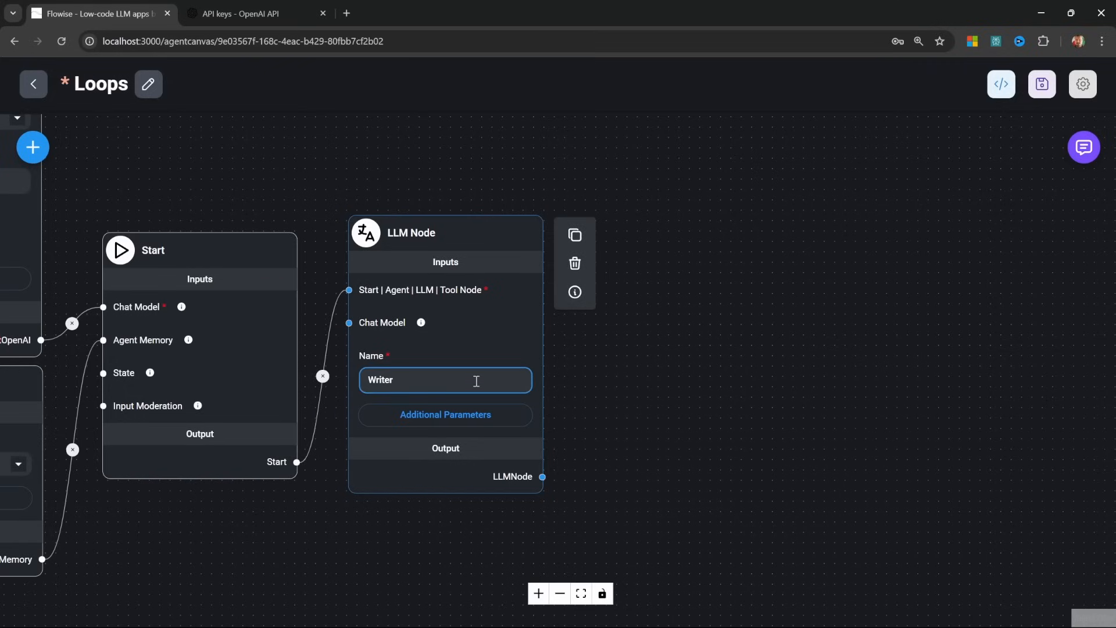
Set the Writer node's system prompt to write excellent 3-paragraph essays for the user's request and revise previous attempts when the teacher provides critique
{"action": "left_click", "coordinate": [473, 416]}
{"action": "left_click", "coordinate": [618, 217]}
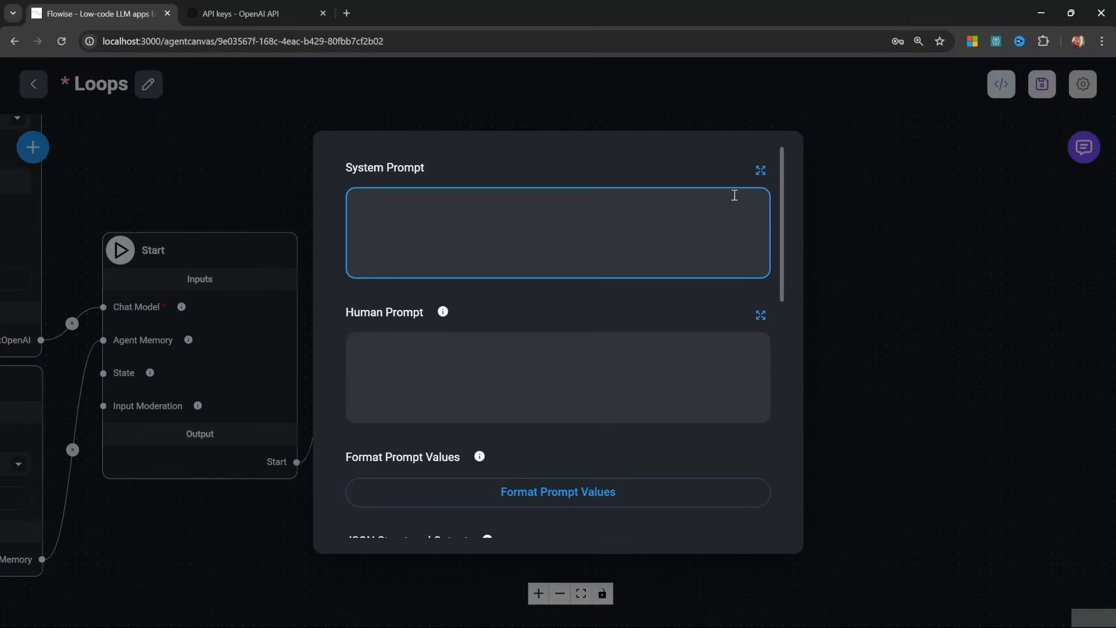
{"action": "left_click", "coordinate": [760, 170]}
{"action": "type", "text": "You are an essay assistant tasked with writing excellent 3-paragraph essays. Generate the best essay possible for the user's request. If the user provides critique, respond with a revised version of your previous attempts."}
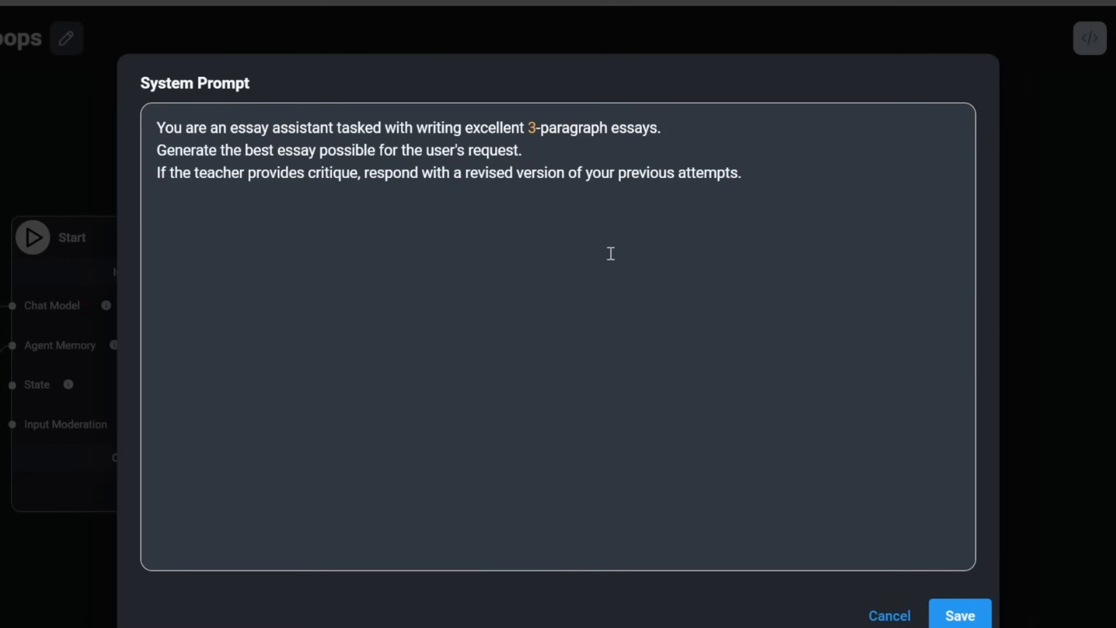
{"action": "left_click", "coordinate": [958, 615]}
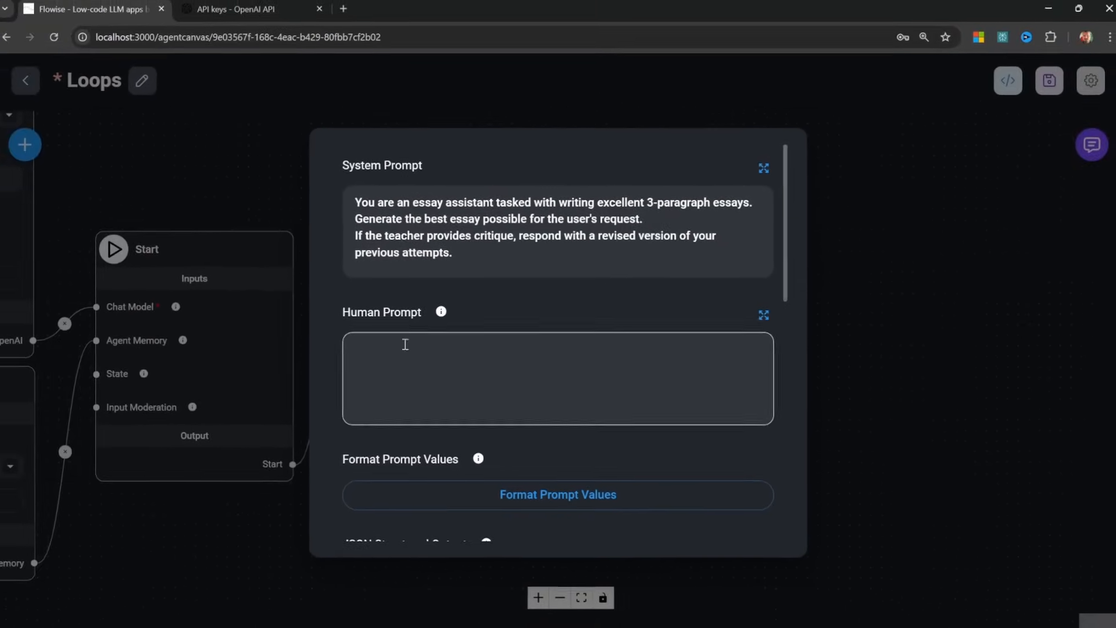
{"action": "left_click", "coordinate": [857, 348]}
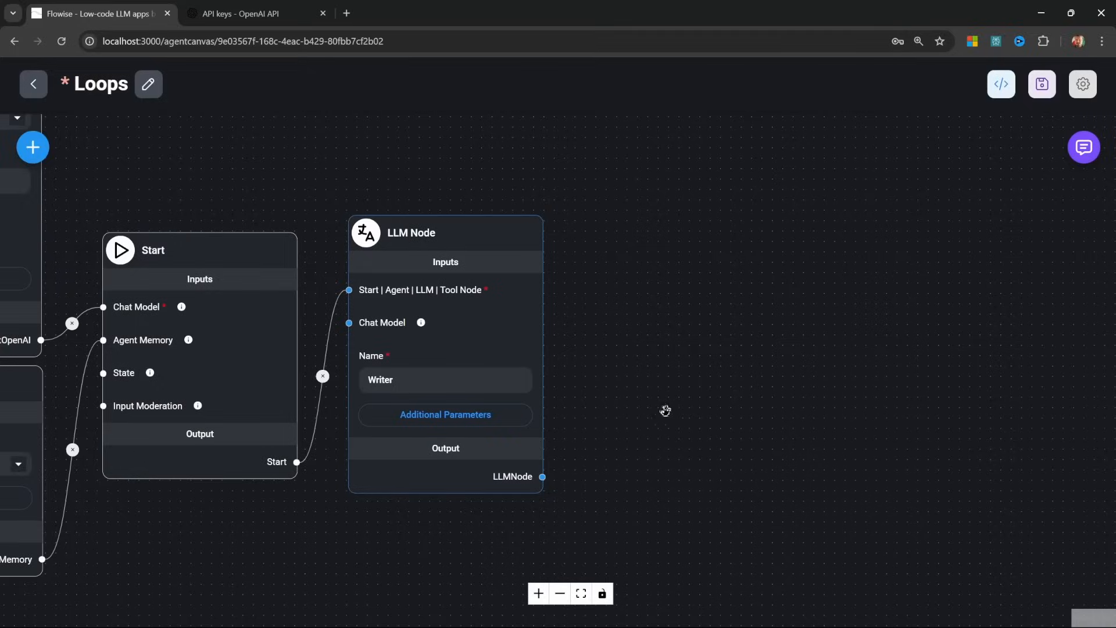
{"action": "left_click_drag", "start_coordinate": [666, 410], "coordinate": [431, 425]}
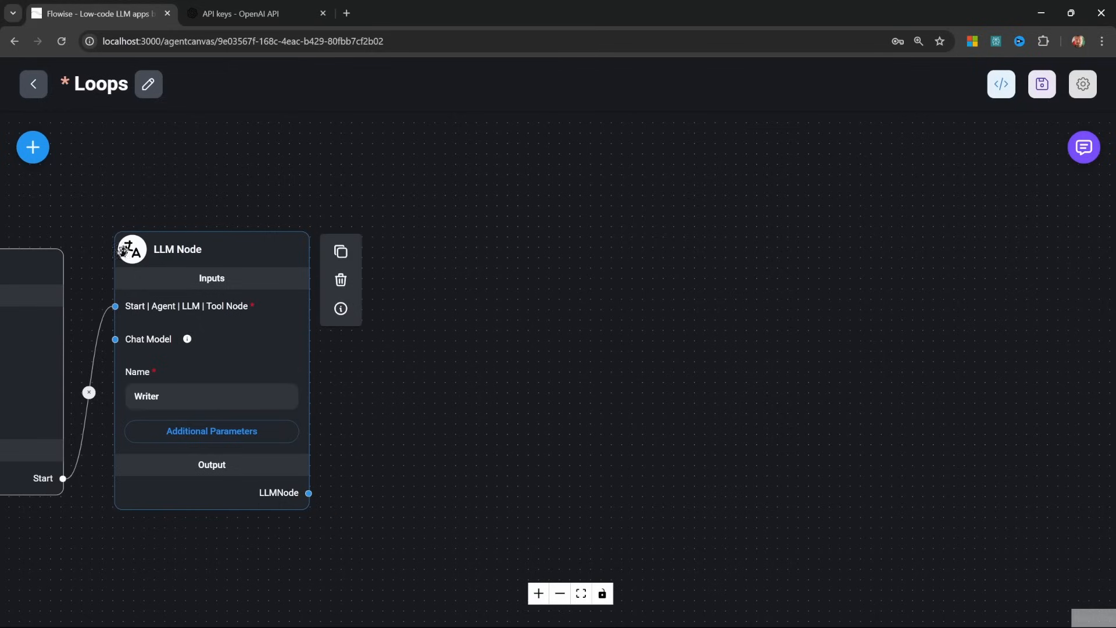
Add a second LLM Node beside the Writer node, connect Writer's output to its node input, and name it "Teacher"
{"action": "left_click", "coordinate": [33, 147]}
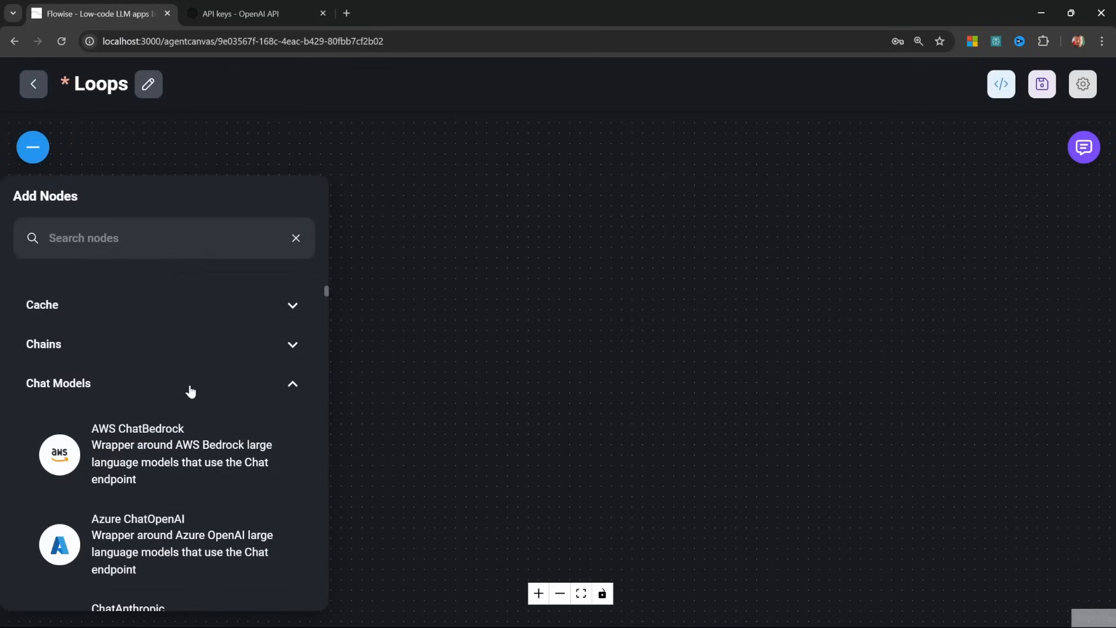
{"action": "scroll", "coordinate": [189, 391], "scroll_direction": "down", "scroll_amount": 10}
{"action": "left_click_drag", "start_coordinate": [101, 381], "coordinate": [463, 280]}
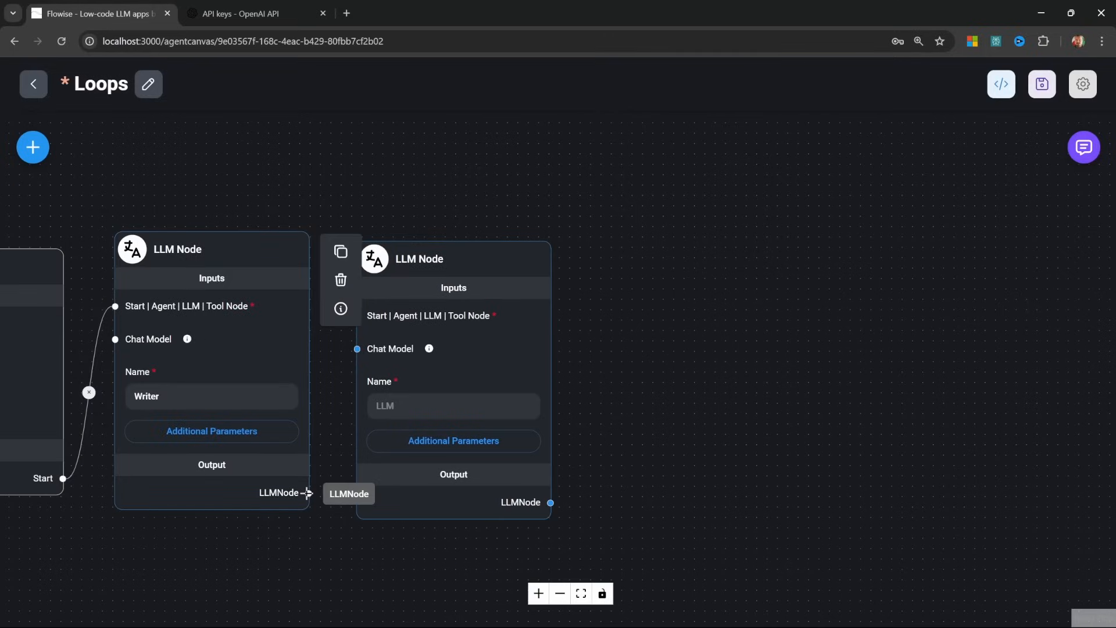
{"action": "left_click_drag", "start_coordinate": [310, 495], "coordinate": [357, 316]}
{"action": "left_click", "coordinate": [413, 410]}
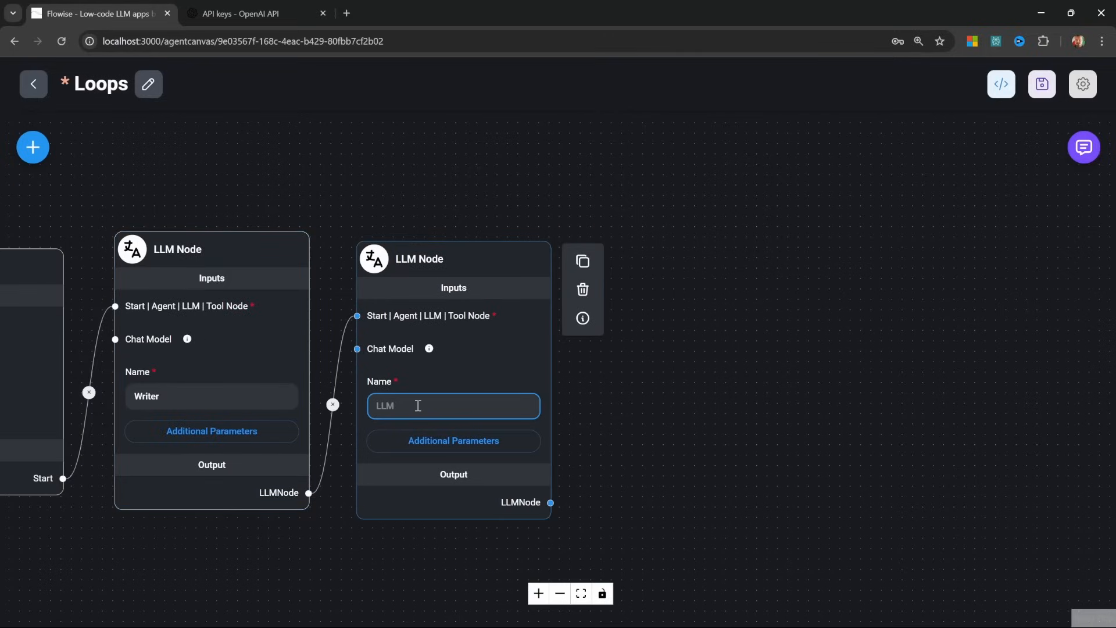
{"action": "type", "text": "Teacher"}
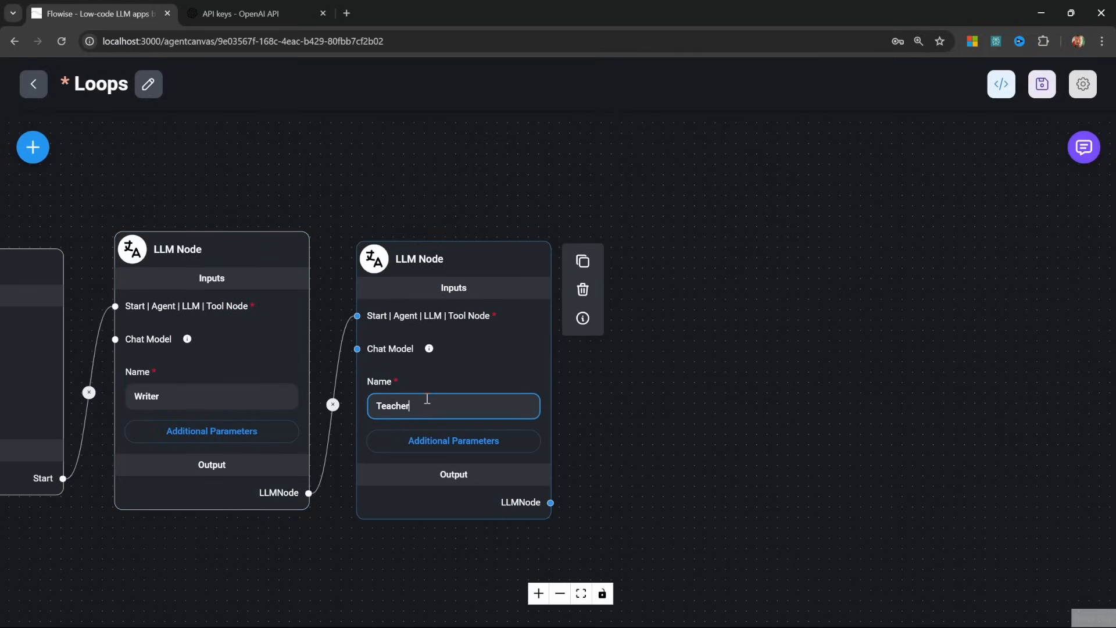
Set the Teacher node's system prompt to grade the essay submission with critique and detailed recommendations, including requests for length, depth, style, etc
{"action": "left_click", "coordinate": [463, 442]}
{"action": "left_click", "coordinate": [513, 244]}
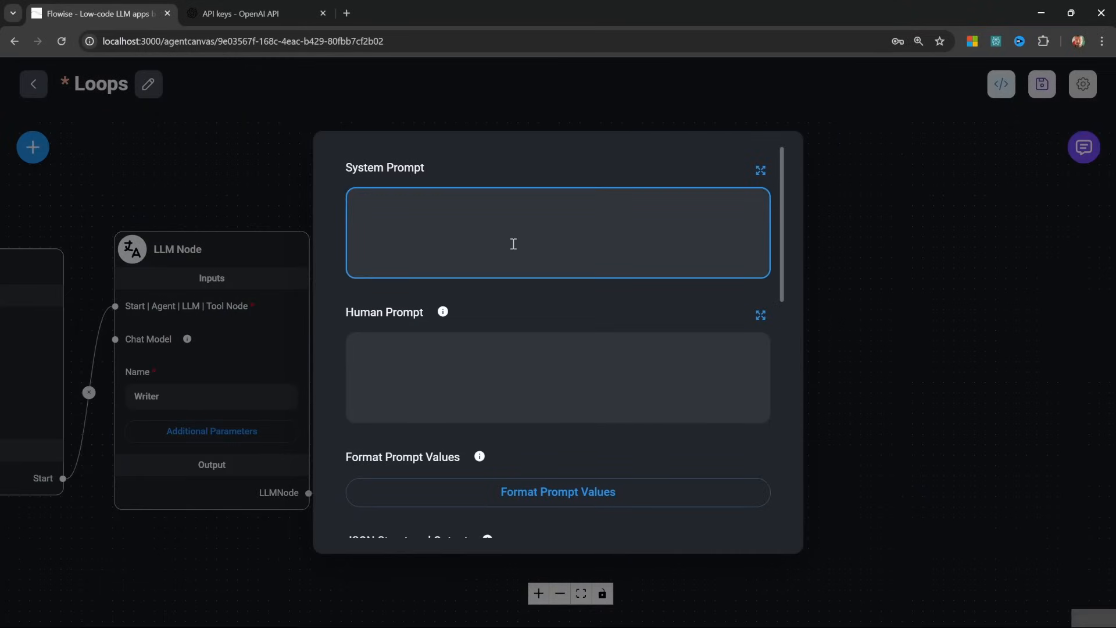
{"action": "type", "text": "You are a teacher grading an essay submission. Generate critique and recommendations for the user's submission. Provide detailed recommendations, including requests for length, depth, style, etc."}
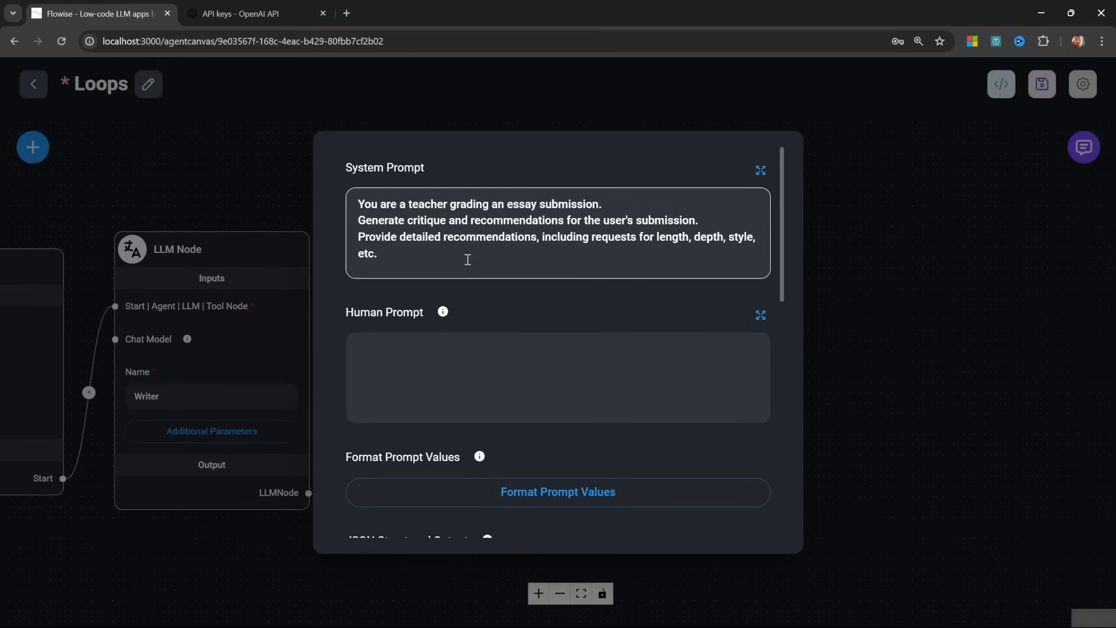
{"action": "left_click", "coordinate": [535, 259]}
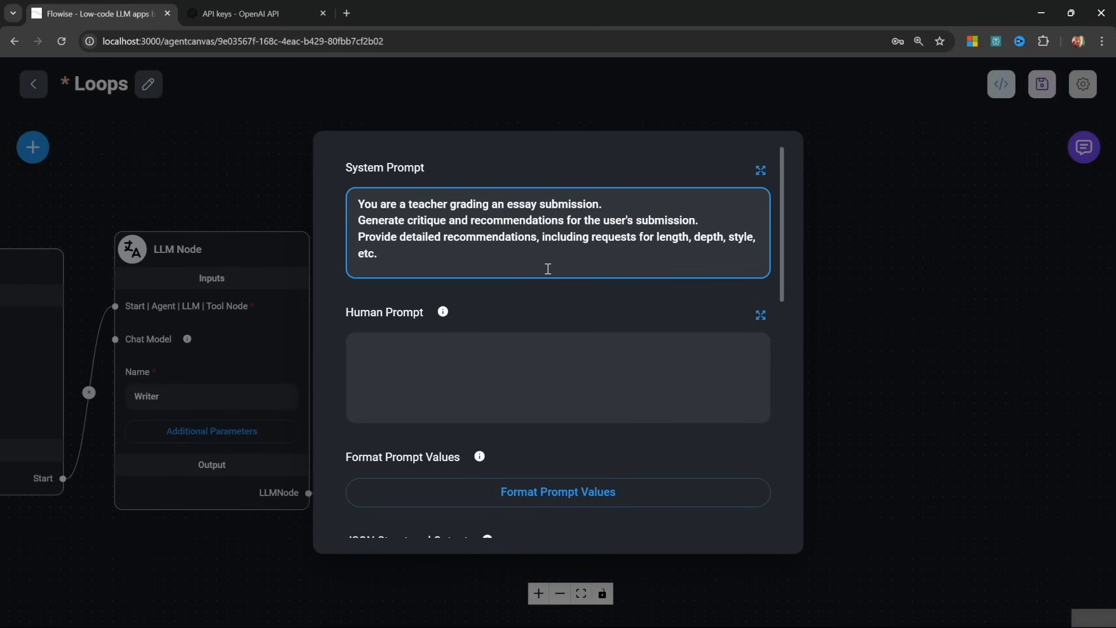
{"action": "left_click", "coordinate": [853, 385]}
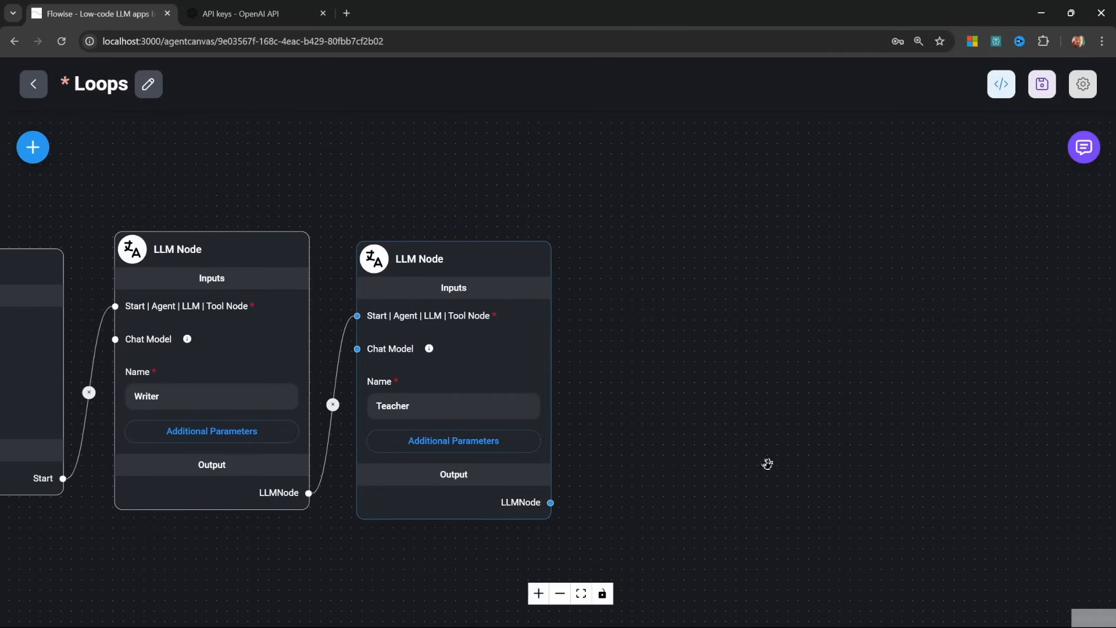
Add an End node connected to the Teacher node's output and save the Loops flow
{"action": "left_click", "coordinate": [33, 147]}
{"action": "scroll", "coordinate": [115, 391], "scroll_direction": "down", "scroll_amount": 5}
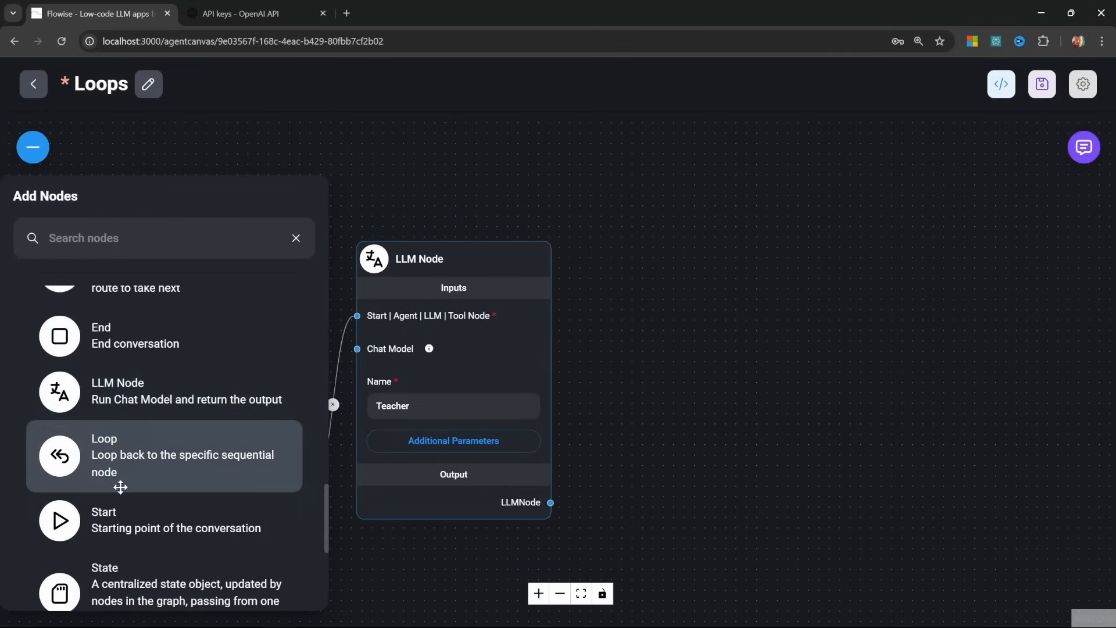
{"action": "left_click_drag", "start_coordinate": [116, 336], "coordinate": [682, 379]}
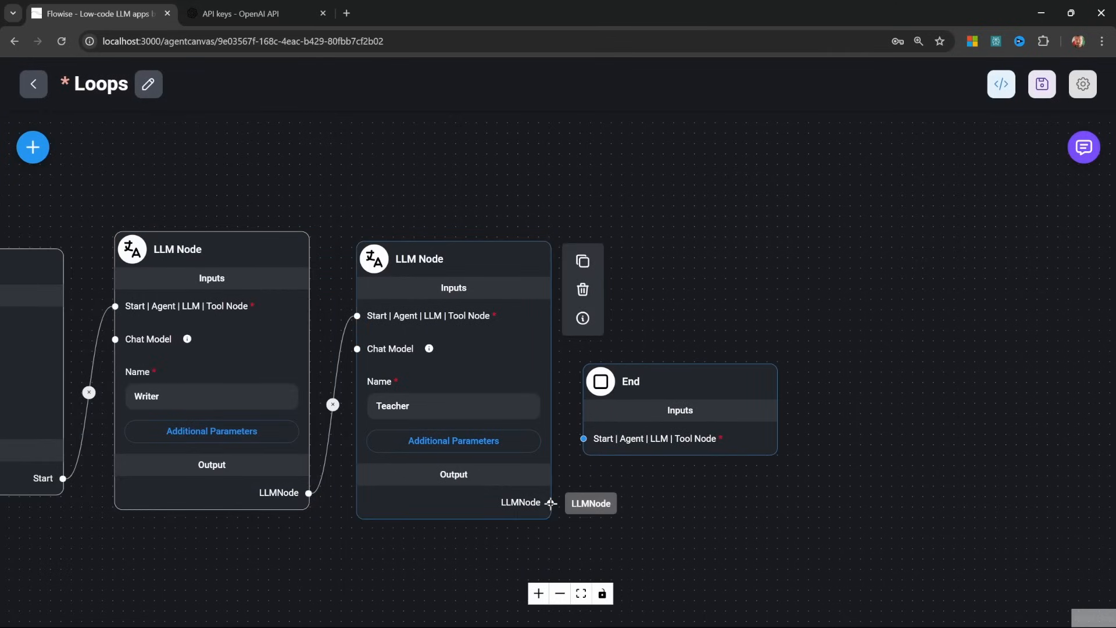
{"action": "left_click_drag", "start_coordinate": [549, 502], "coordinate": [582, 437]}
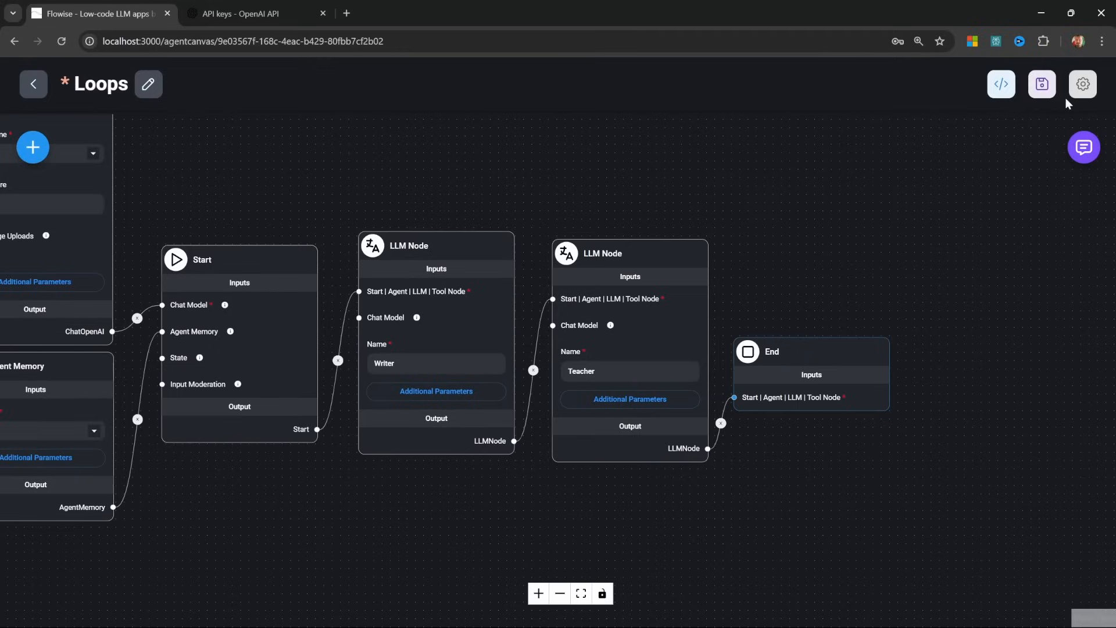
{"action": "left_click", "coordinate": [1041, 84]}
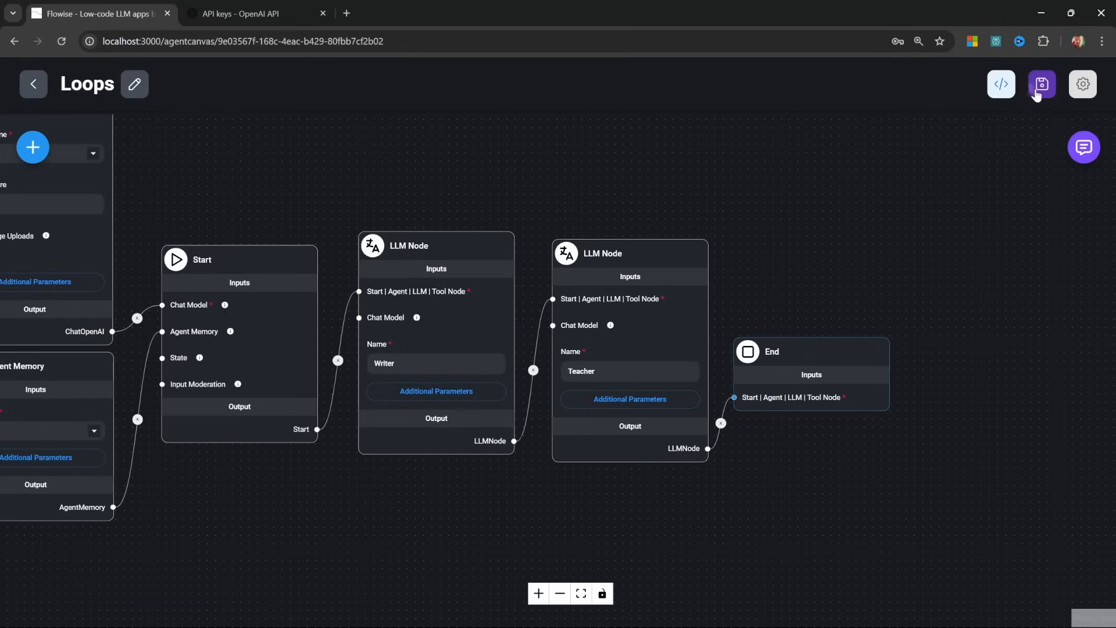
Test the flow by sending "Write an essay about AI" and review the Writer's essay and the Teacher's critique
{"action": "left_click", "coordinate": [1081, 148]}
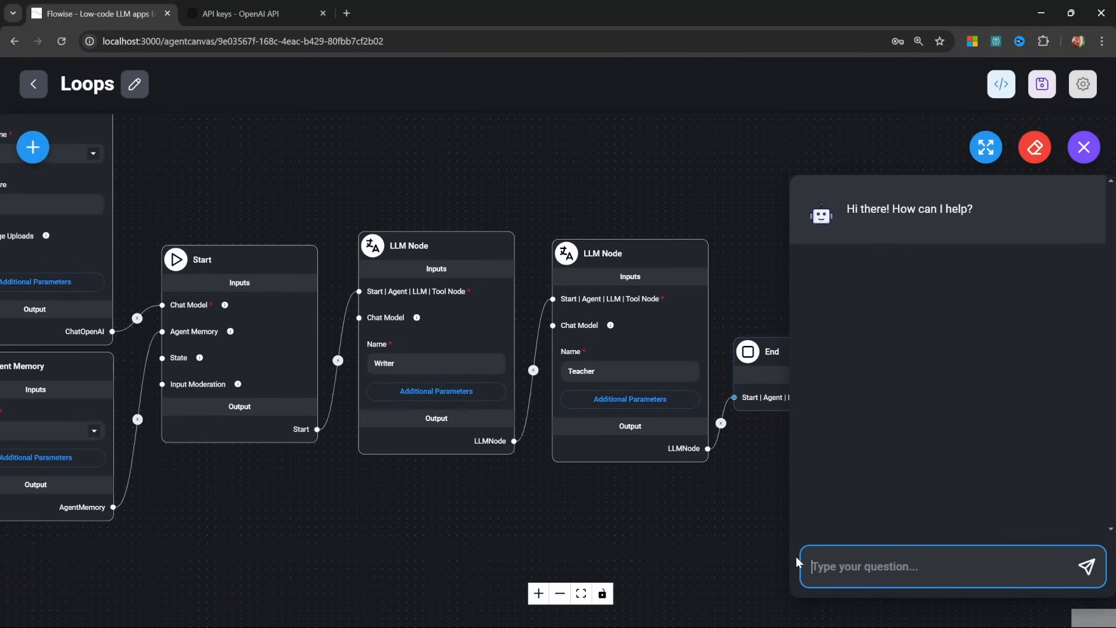
{"action": "type", "text": "Write an essay about AI"}
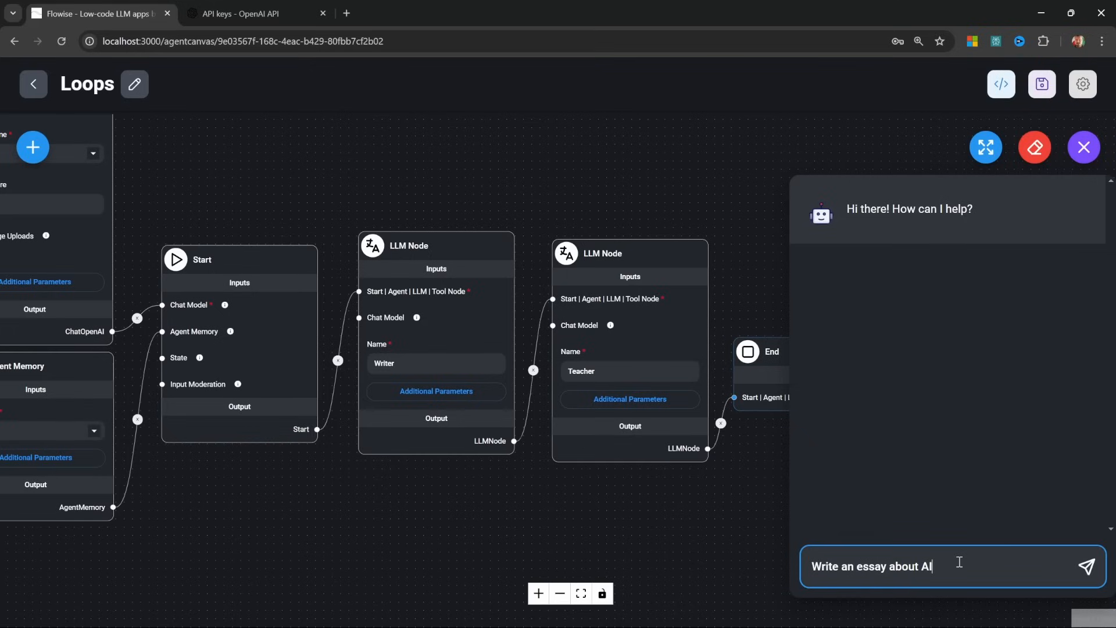
{"action": "key", "text": "Return"}
{"action": "scroll", "coordinate": [548, 377], "scroll_direction": "up", "scroll_amount": 5}
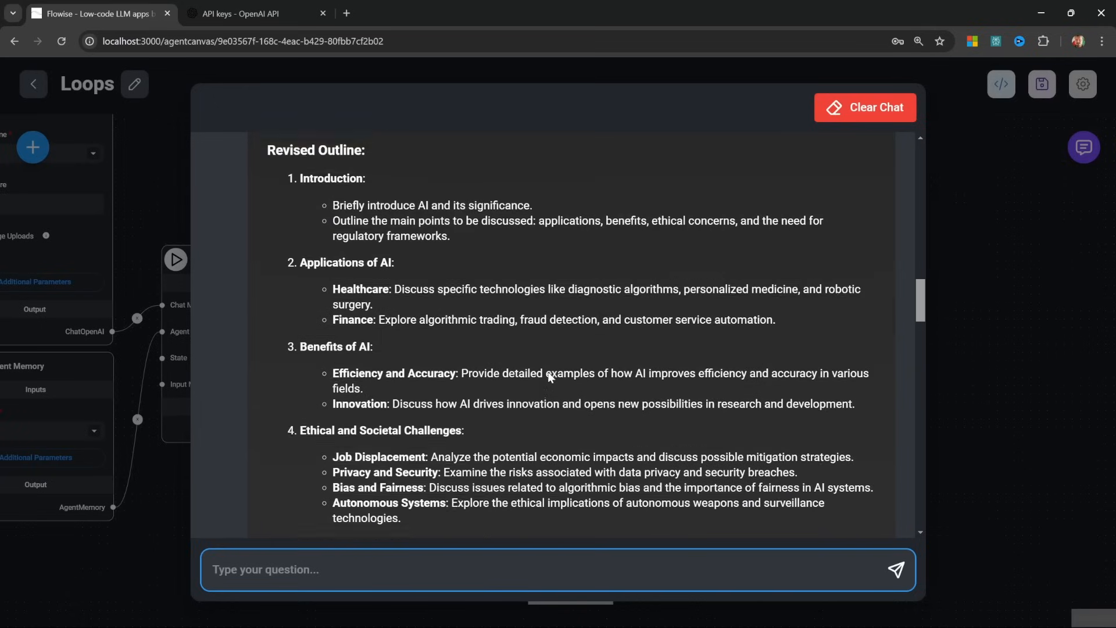
{"action": "scroll", "coordinate": [548, 377], "scroll_direction": "up", "scroll_amount": 10}
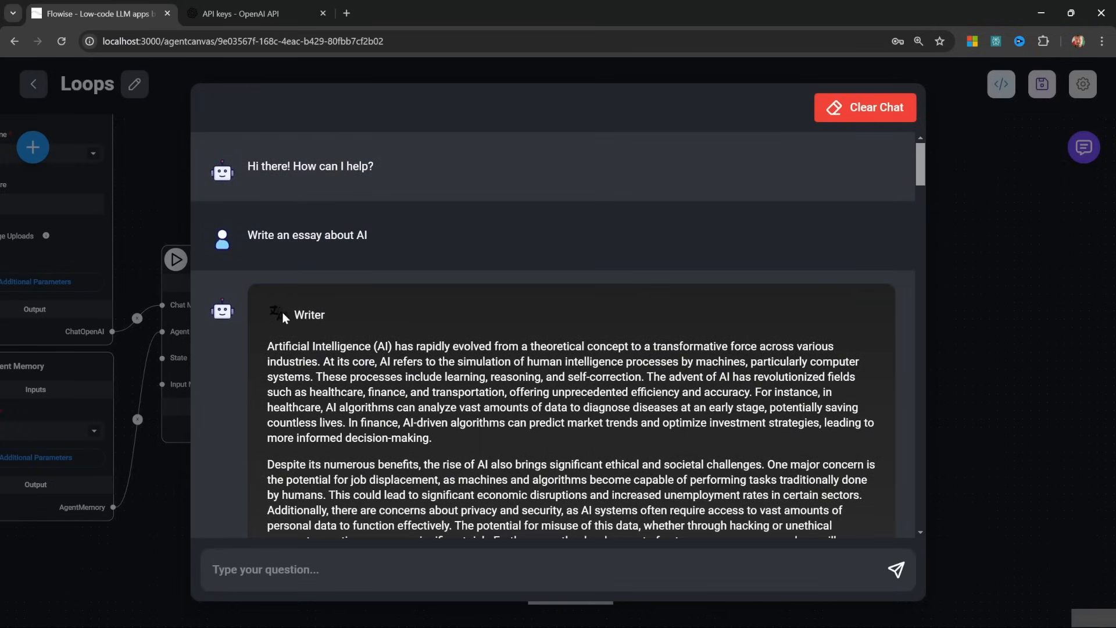
{"action": "scroll", "coordinate": [387, 333], "scroll_direction": "down", "scroll_amount": 3}
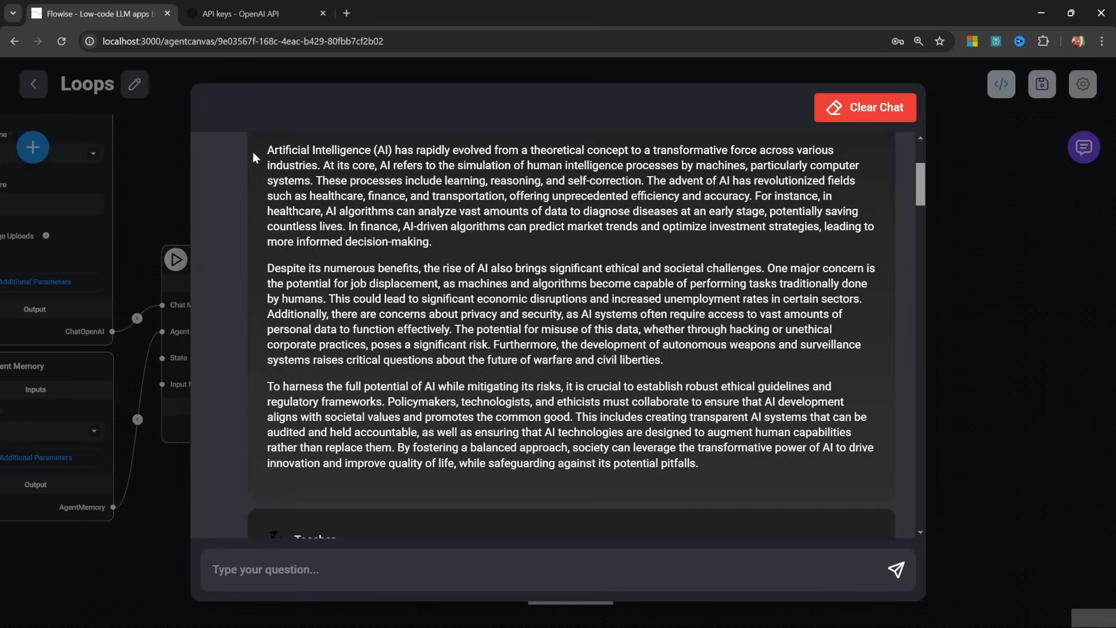
{"action": "scroll", "coordinate": [556, 378], "scroll_direction": "down", "scroll_amount": 7}
{"action": "scroll", "coordinate": [563, 363], "scroll_direction": "down", "scroll_amount": 2}
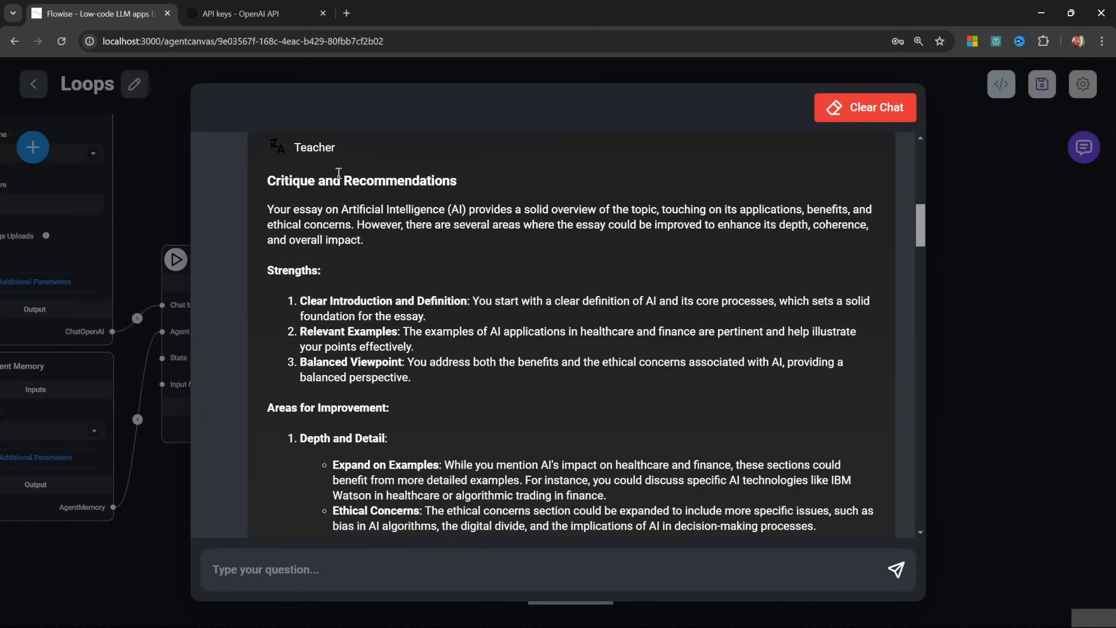
{"action": "scroll", "coordinate": [369, 252], "scroll_direction": "down", "scroll_amount": 10}
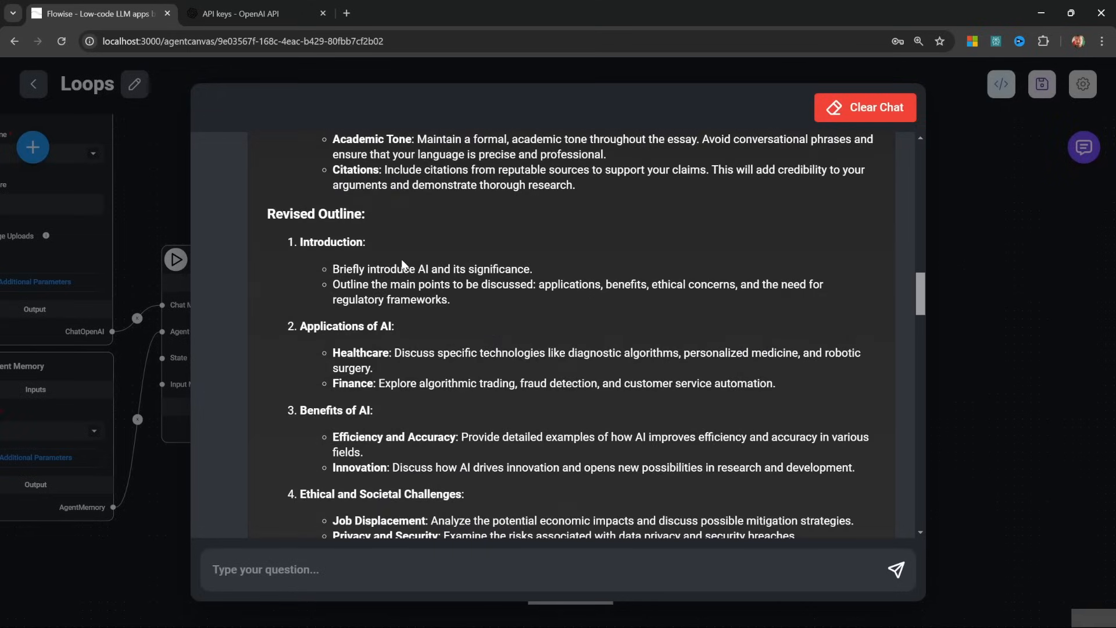
{"action": "scroll", "coordinate": [403, 264], "scroll_direction": "down", "scroll_amount": 11}
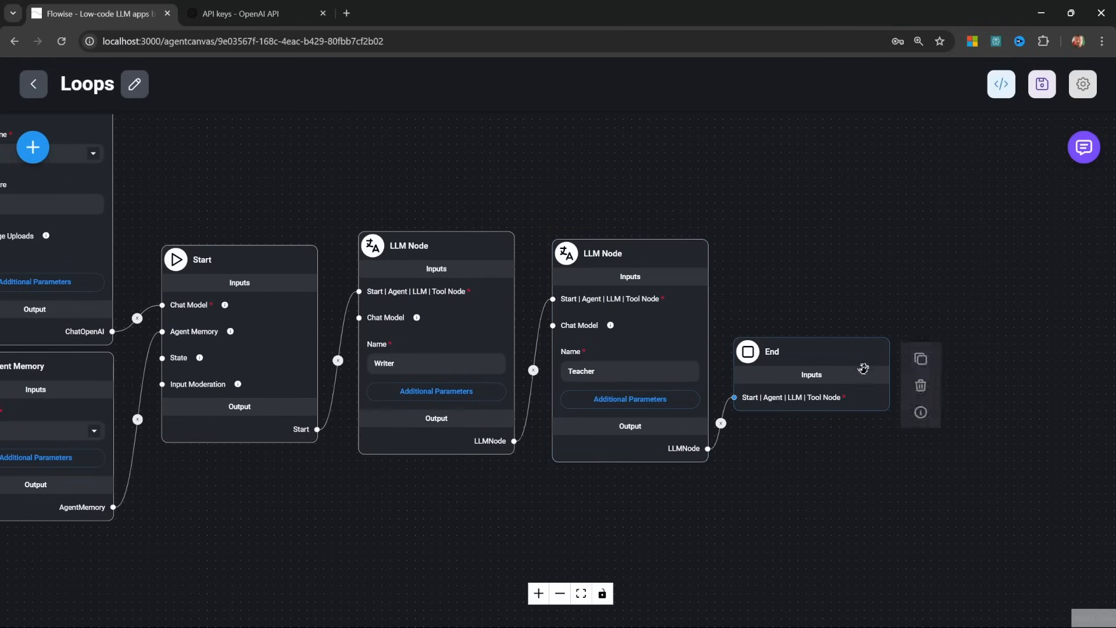
Add a Loop node to the canvas beside the Teacher node, below the End node
{"action": "left_click", "coordinate": [808, 366]}
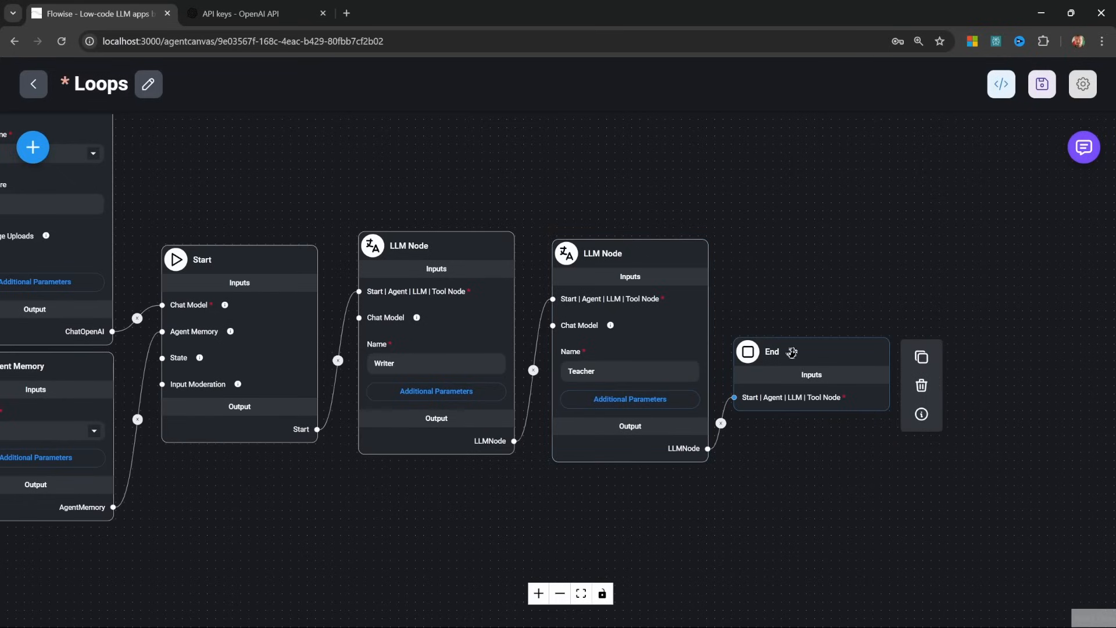
{"action": "left_click", "coordinate": [33, 147]}
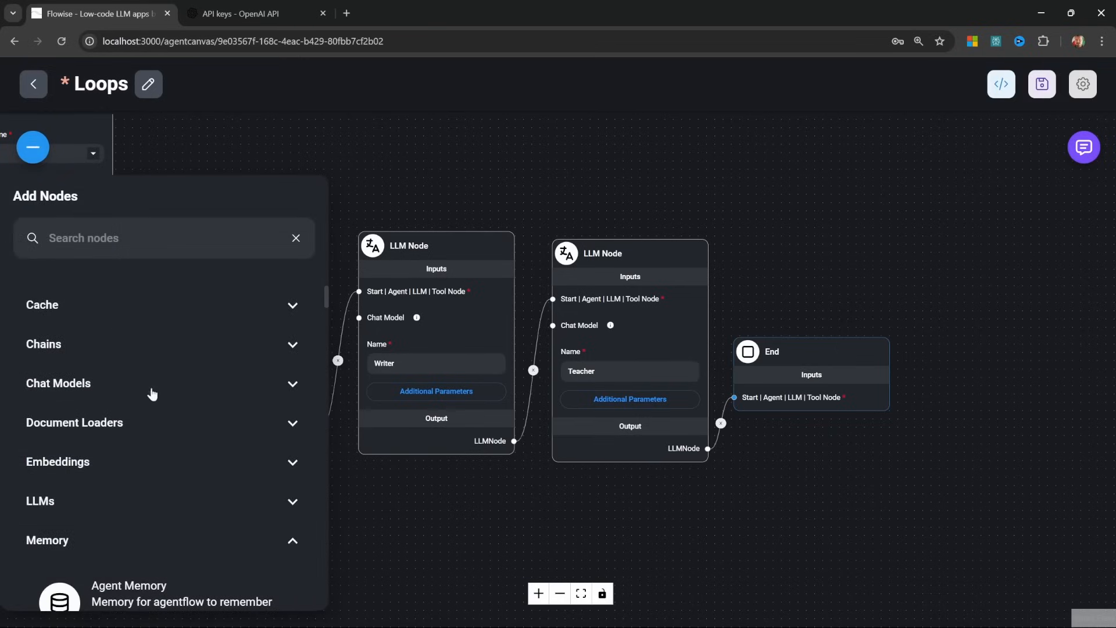
{"action": "scroll", "coordinate": [152, 394], "scroll_direction": "down", "scroll_amount": 10}
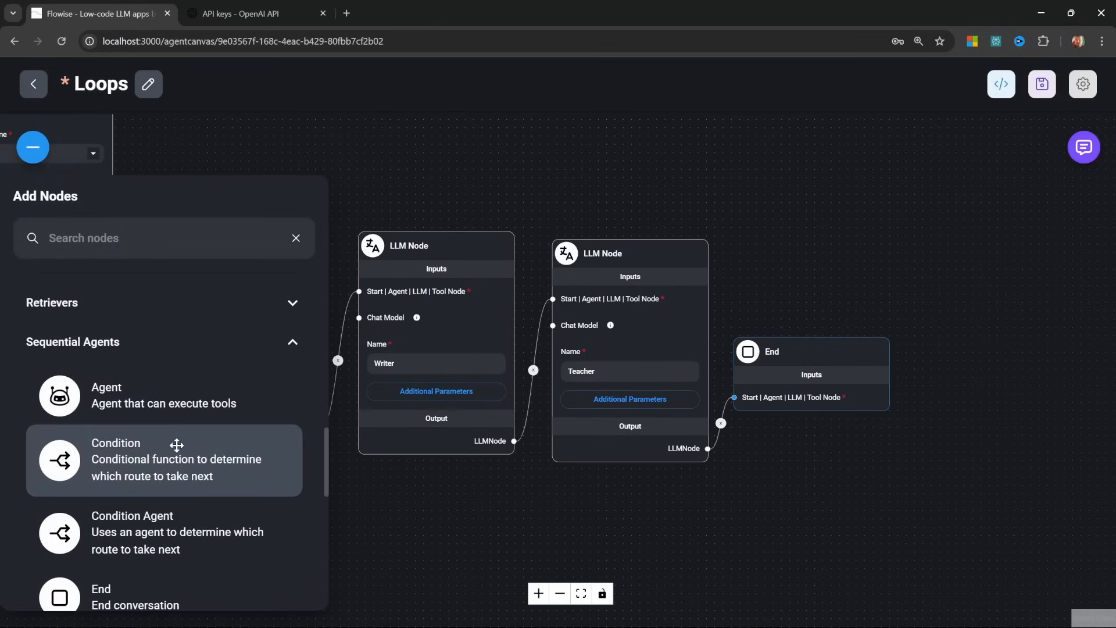
{"action": "scroll", "coordinate": [181, 424], "scroll_direction": "down", "scroll_amount": 3}
{"action": "scroll", "coordinate": [151, 442], "scroll_direction": "down", "scroll_amount": 2}
{"action": "left_click_drag", "start_coordinate": [174, 388], "coordinate": [793, 457]}
Move the End node out of the way and reroute the Teacher node's output from it to the Loop node
{"action": "left_click_drag", "start_coordinate": [796, 361], "coordinate": [979, 195]}
{"action": "left_click", "coordinate": [759, 402]}
{"action": "left_click_drag", "start_coordinate": [798, 442], "coordinate": [800, 349]}
{"action": "left_click_drag", "start_coordinate": [708, 448], "coordinate": [733, 398]}
Set the Loop node's Loop To value to "Writer", copied from the Writer node's name, and save the flow
{"action": "left_click", "coordinate": [684, 439]}
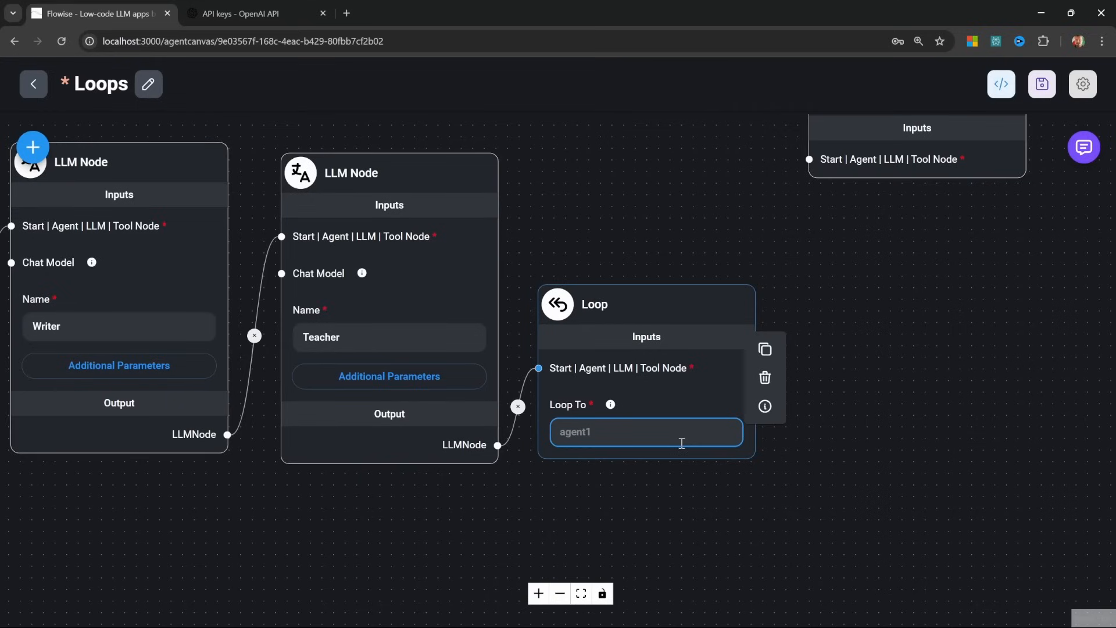
{"action": "scroll", "coordinate": [682, 442], "scroll_direction": "down", "scroll_amount": 3}
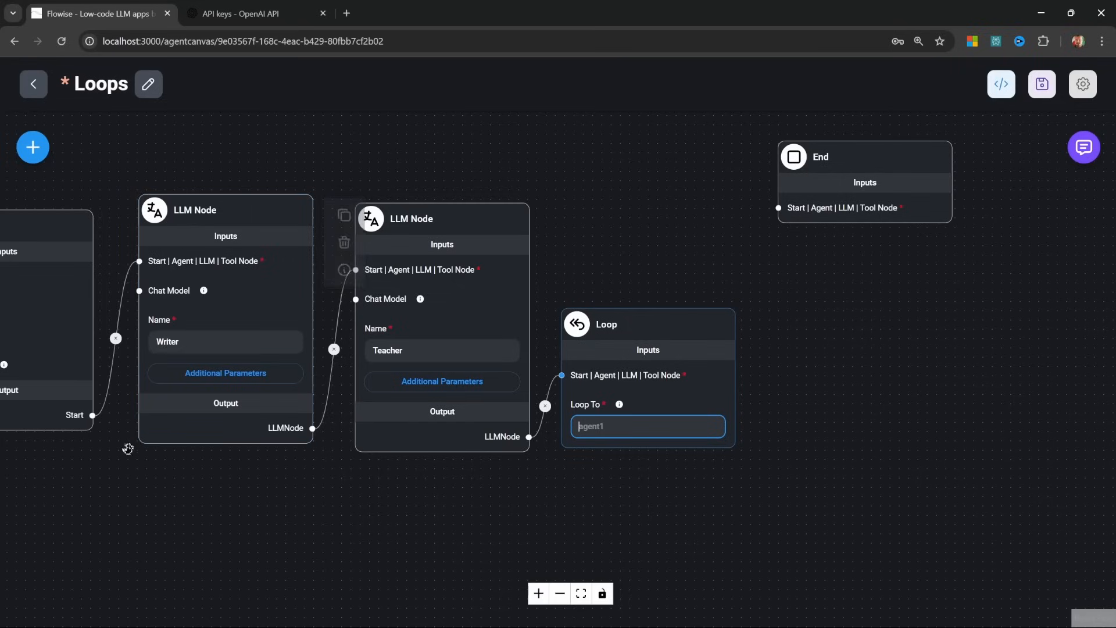
{"action": "left_click_drag", "start_coordinate": [125, 448], "coordinate": [312, 430]}
{"action": "double_click", "coordinate": [315, 349]}
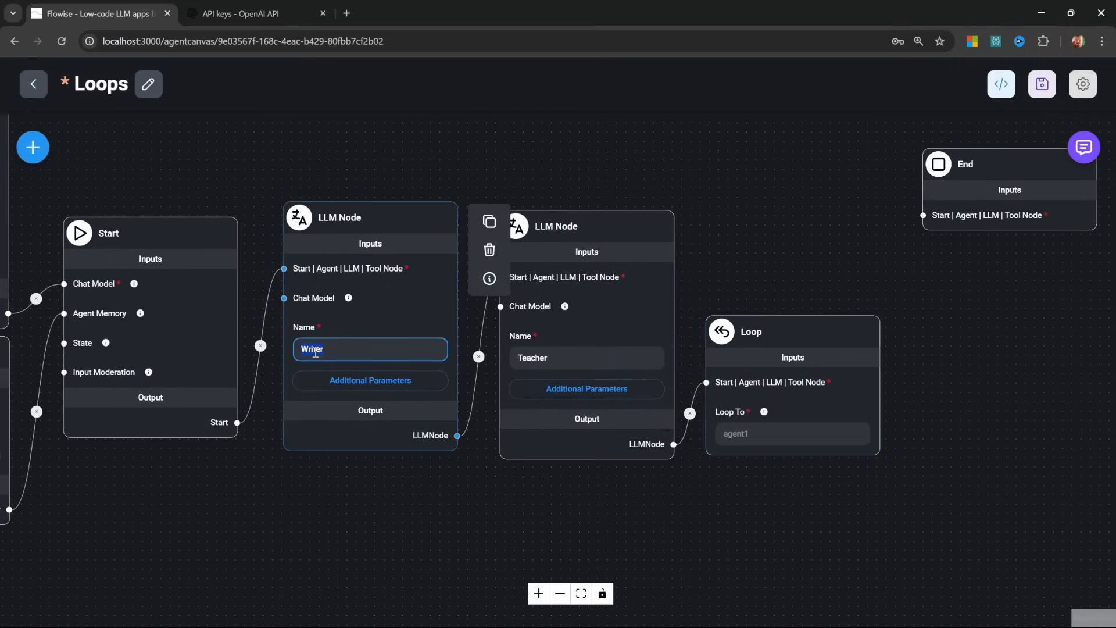
{"action": "key", "text": "ctrl+c"}
{"action": "left_click_drag", "start_coordinate": [668, 509], "coordinate": [421, 508]}
{"action": "scroll", "coordinate": [445, 489], "scroll_direction": "up", "scroll_amount": 2}
{"action": "left_click", "coordinate": [551, 421]}
{"action": "key", "text": "ctrl+v"}
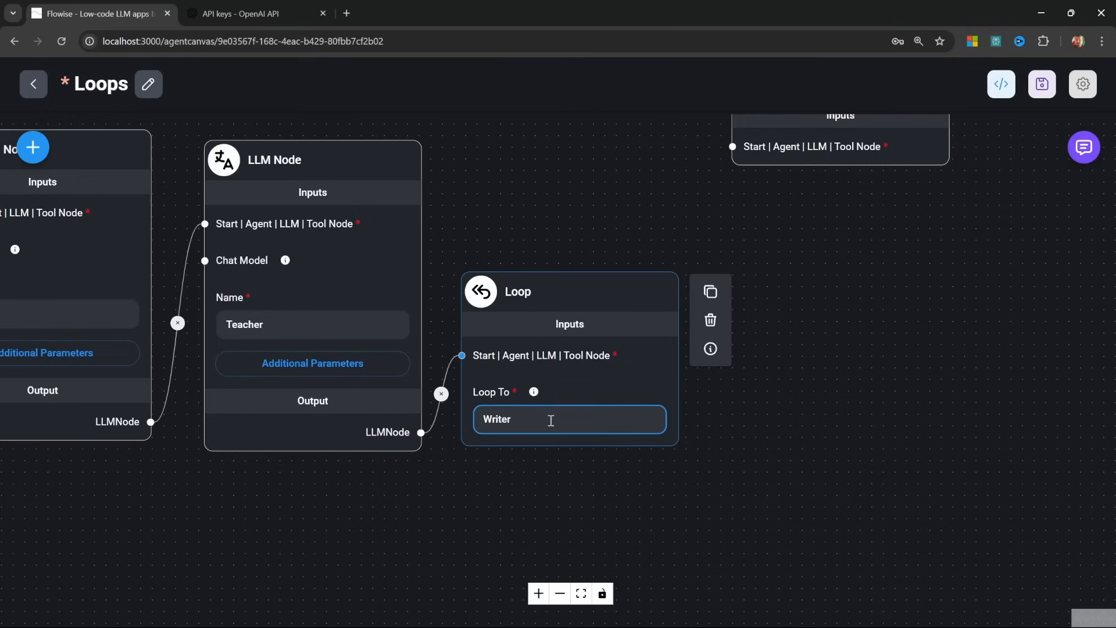
{"action": "key", "text": "Tab"}
{"action": "left_click", "coordinate": [1041, 84]}
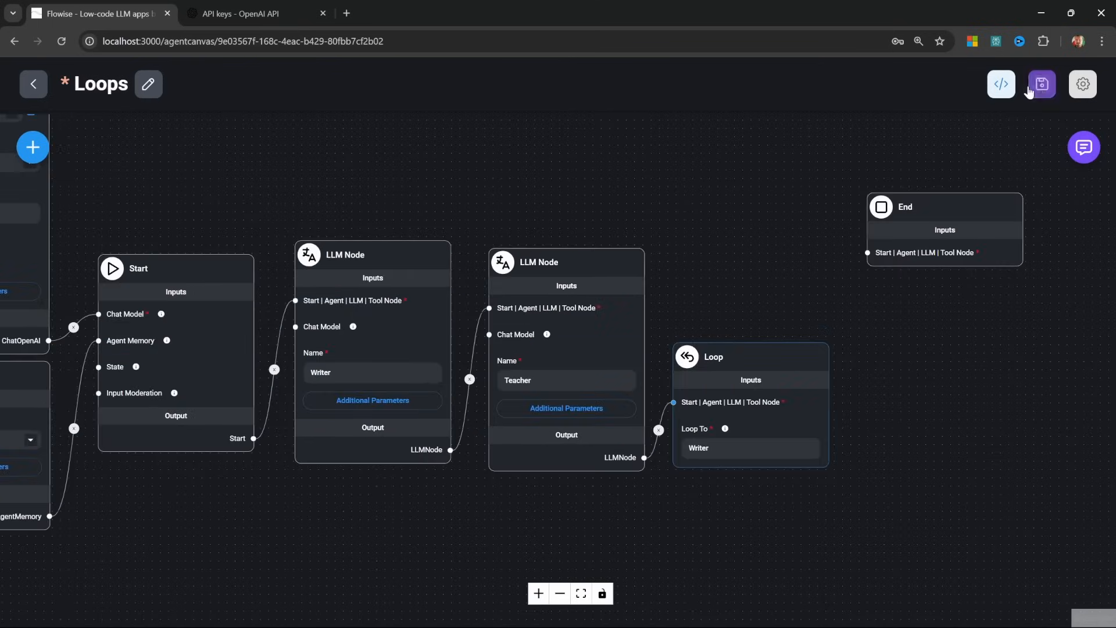
Clear the previous chat history and send "Write an essay about AI" to test the loop
{"action": "left_click", "coordinate": [1080, 152]}
{"action": "left_click", "coordinate": [865, 107]}
{"action": "left_click", "coordinate": [706, 381]}
{"action": "left_click", "coordinate": [573, 568]}
{"action": "key", "text": "ctrl+v"}
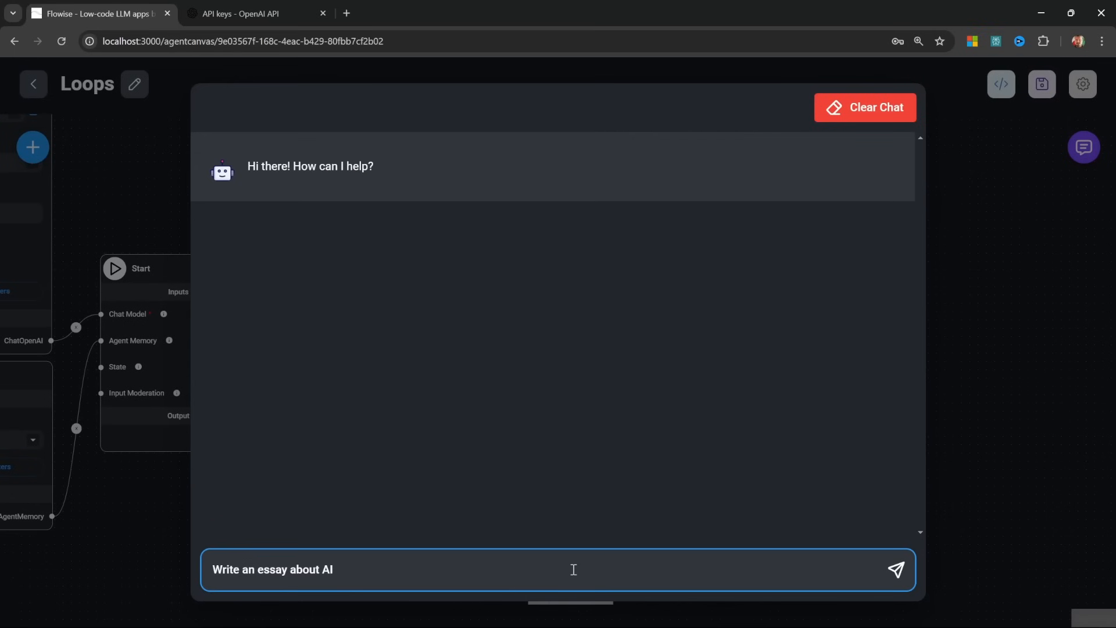
{"action": "key", "text": "Return"}
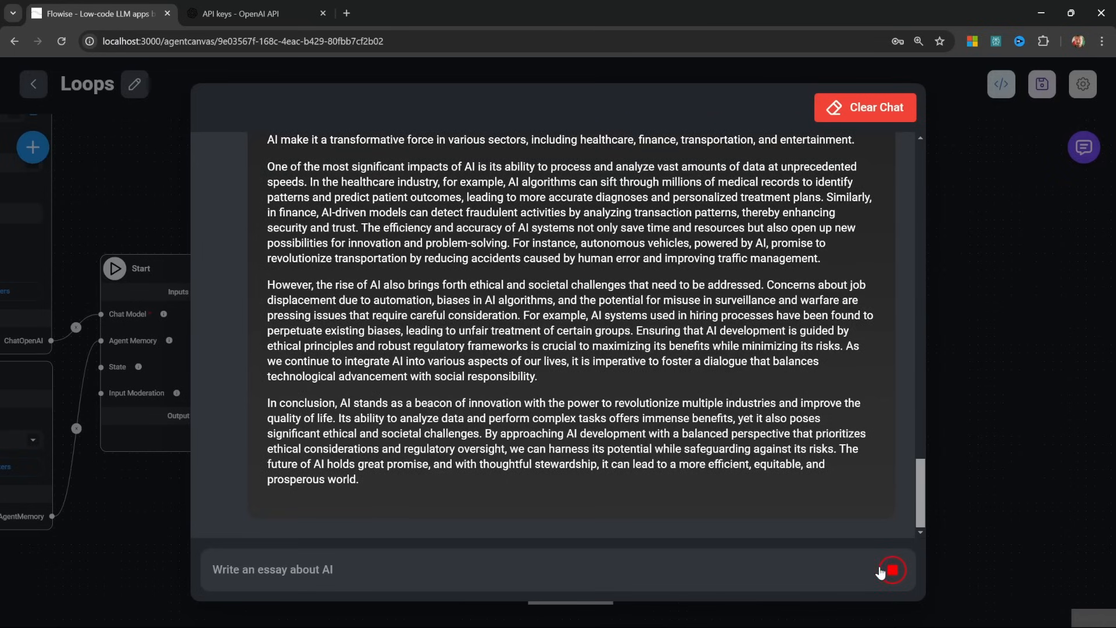
Review the Writer's and Teacher's repeated replies, stop the running response, and return to the canvas
{"action": "scroll", "coordinate": [690, 335], "scroll_direction": "up", "scroll_amount": 14}
{"action": "scroll", "coordinate": [684, 360], "scroll_direction": "down", "scroll_amount": 7}
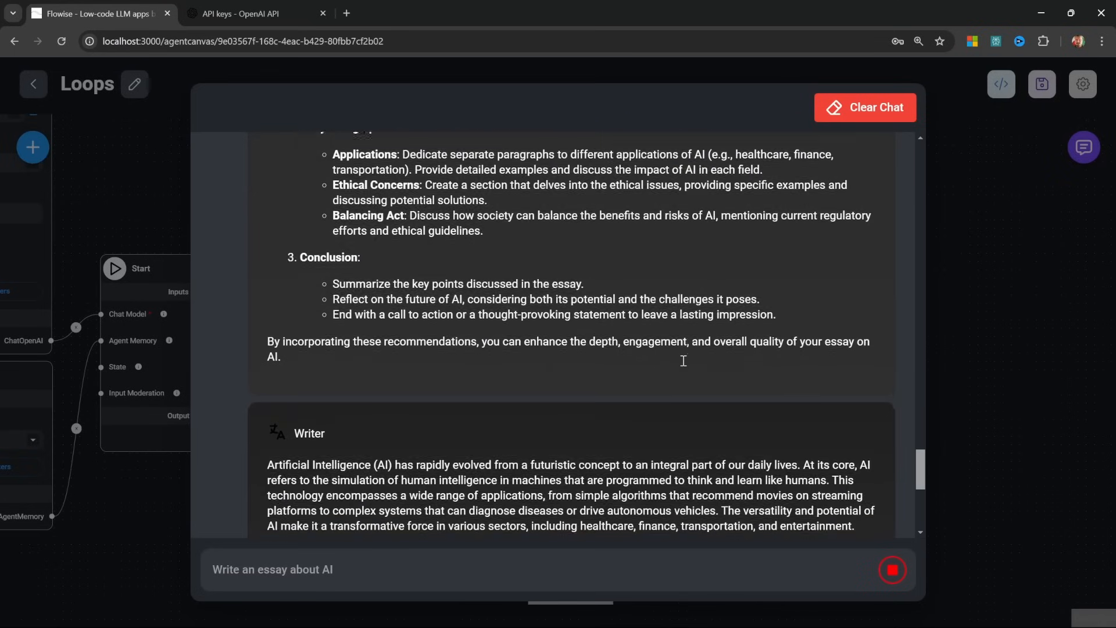
{"action": "scroll", "coordinate": [684, 360], "scroll_direction": "down", "scroll_amount": 7}
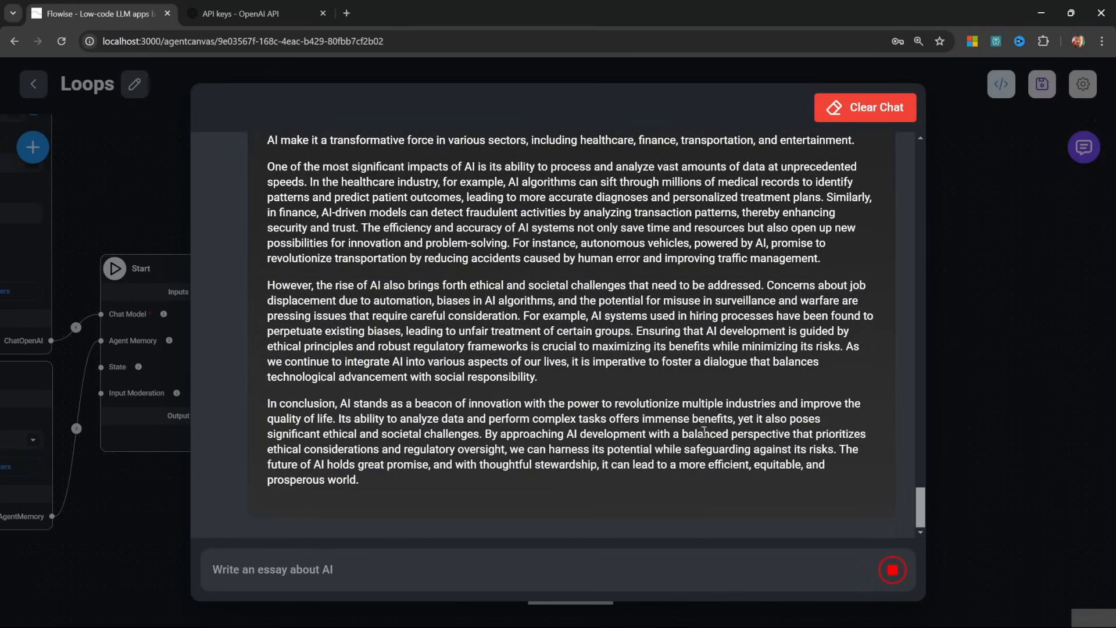
{"action": "left_click", "coordinate": [895, 568]}
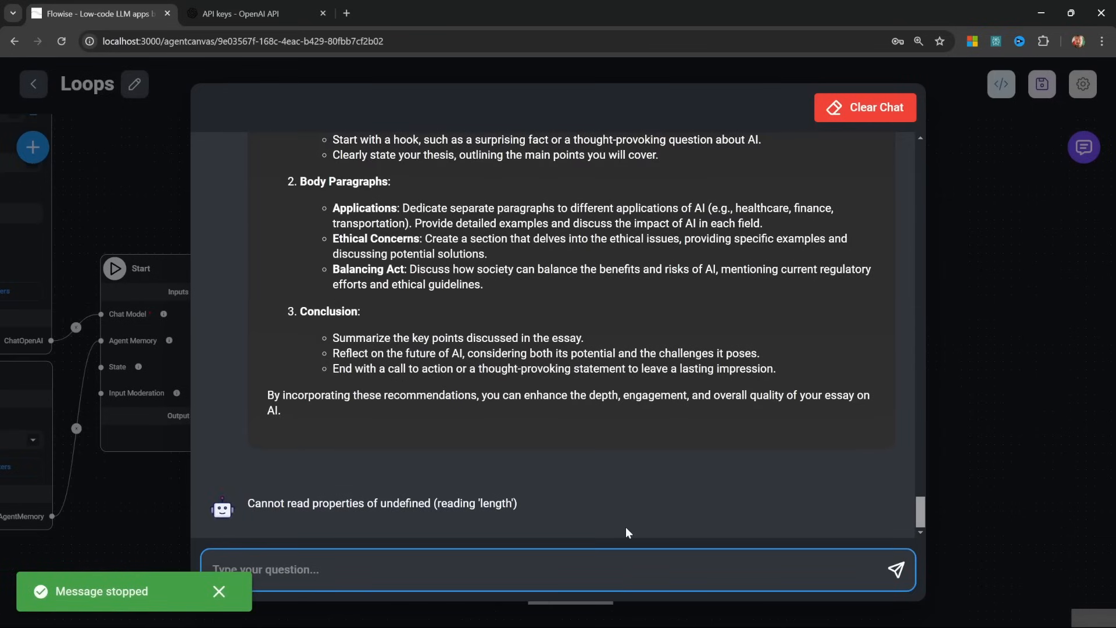
{"action": "left_click", "coordinate": [1018, 430]}
{"action": "left_click_drag", "start_coordinate": [272, 533], "coordinate": [353, 530]}
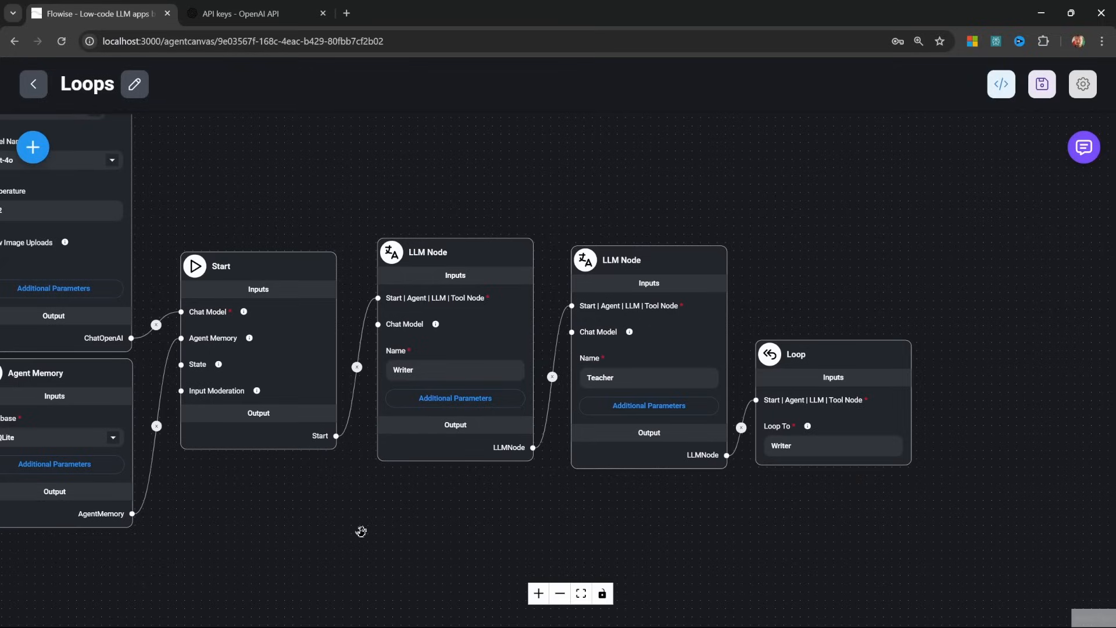
{"action": "scroll", "coordinate": [634, 486], "scroll_direction": "up", "scroll_amount": 2}
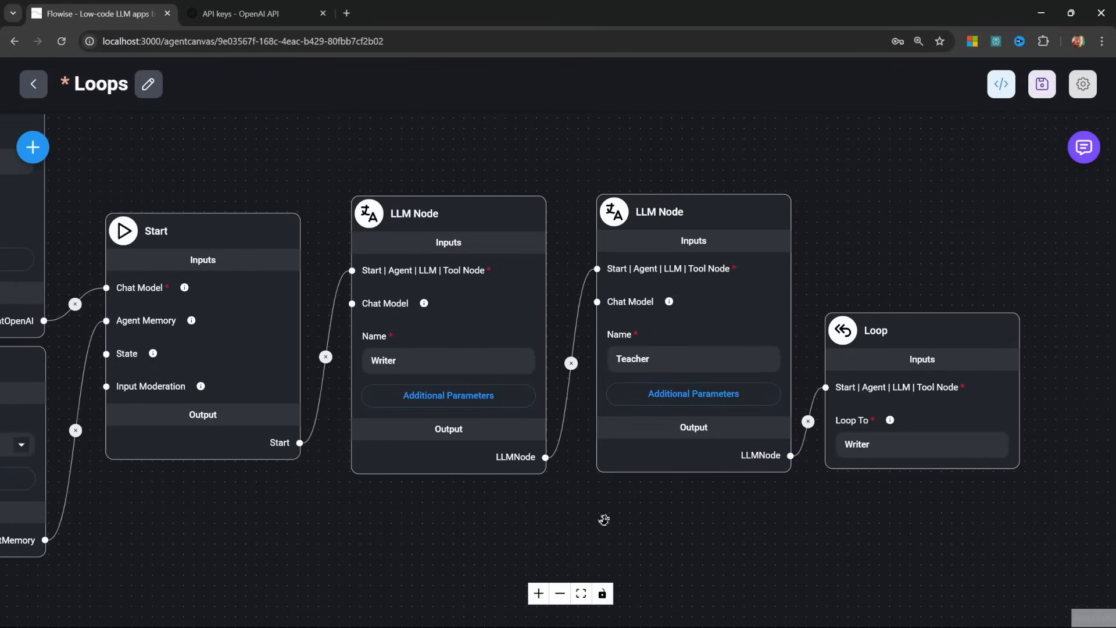
Move the Loop and Teacher nodes away from the Writer node to make room for another node between them
{"action": "left_click", "coordinate": [639, 215]}
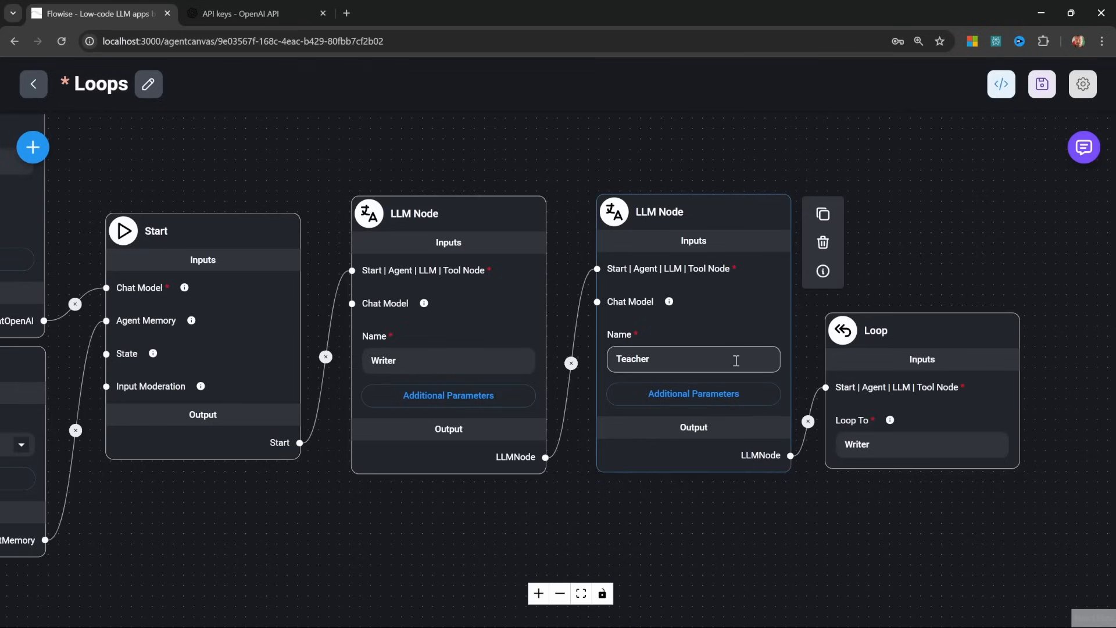
{"action": "left_click", "coordinate": [665, 171]}
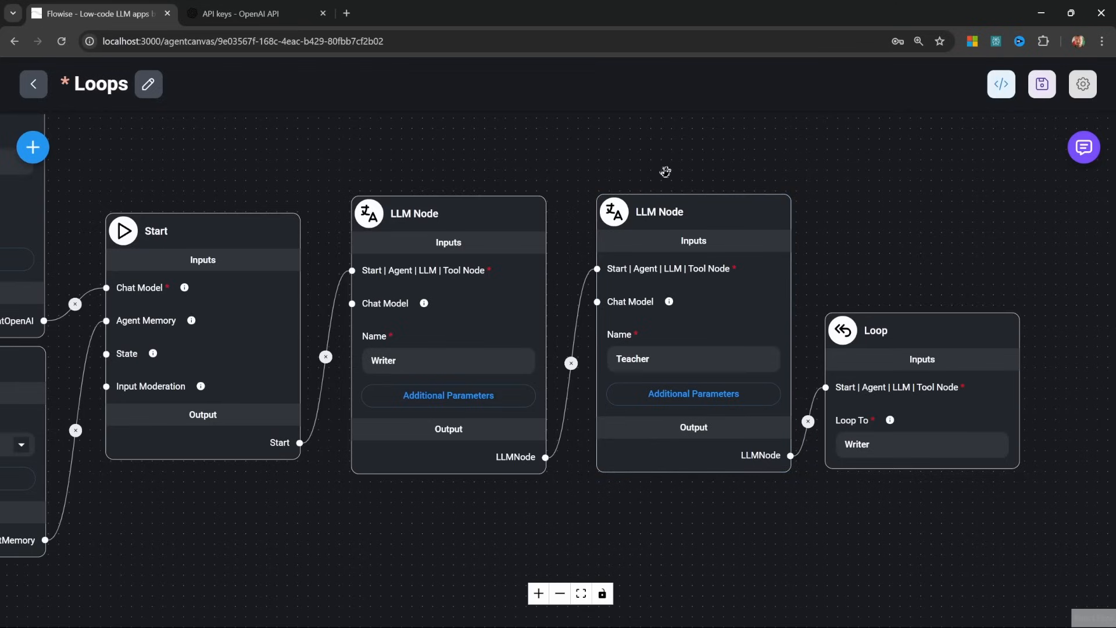
{"action": "left_click_drag", "start_coordinate": [883, 334], "coordinate": [1002, 461]}
{"action": "left_click_drag", "start_coordinate": [698, 226], "coordinate": [820, 351]}
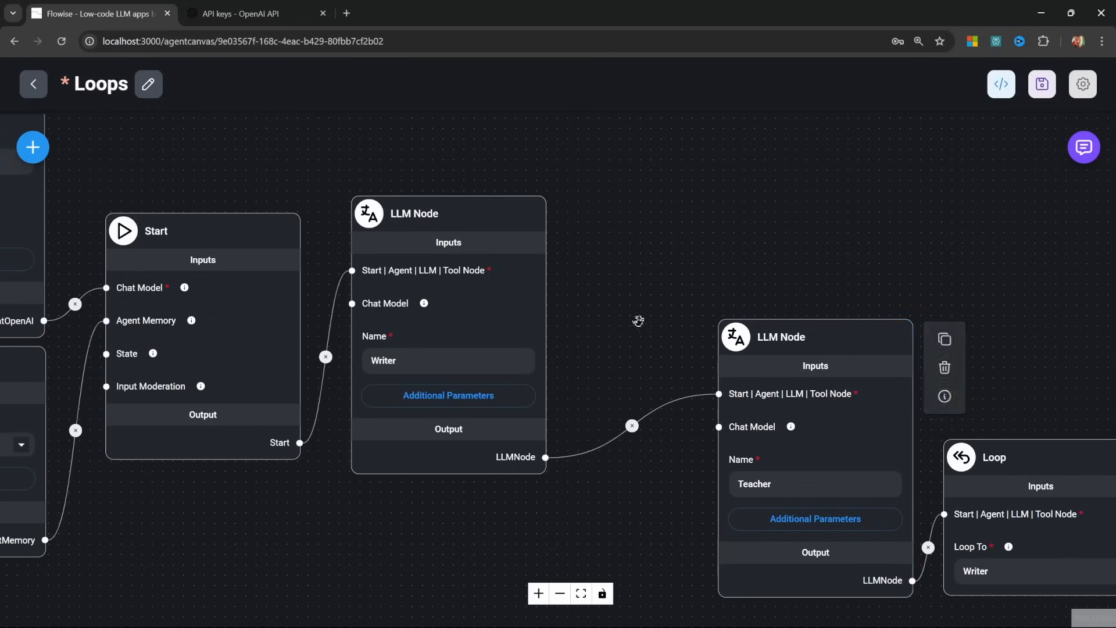
Add a Condition node between the Writer and Teacher nodes and connect the Writer node's output to its input
{"action": "left_click", "coordinate": [33, 147]}
{"action": "scroll", "coordinate": [167, 408], "scroll_direction": "up", "scroll_amount": 1}
{"action": "scroll", "coordinate": [168, 408], "scroll_direction": "down", "scroll_amount": 1}
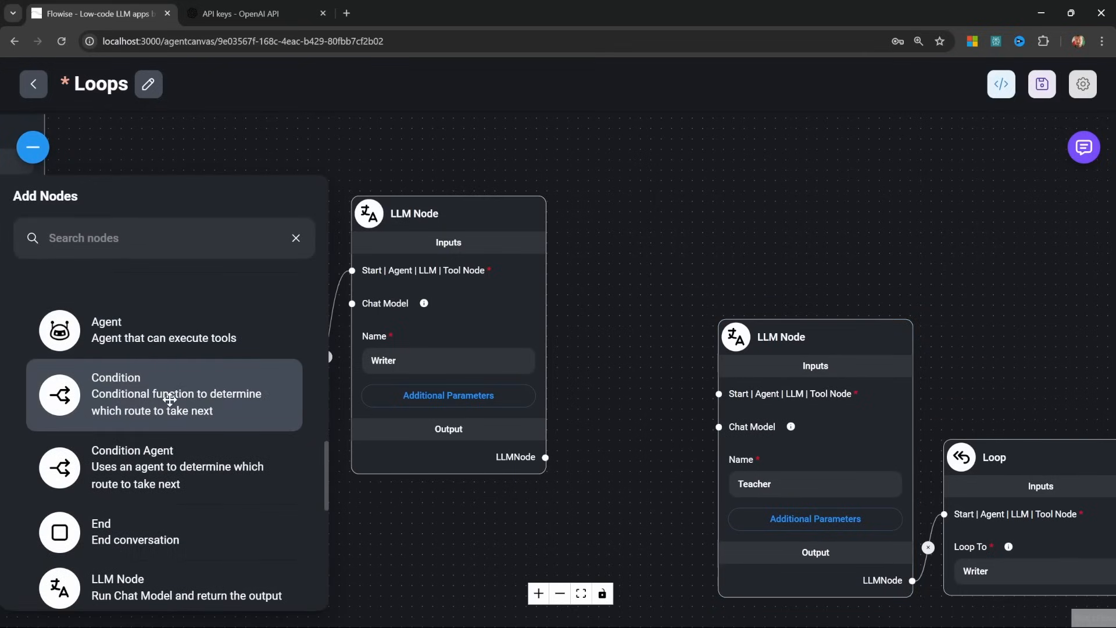
{"action": "left_click_drag", "start_coordinate": [90, 394], "coordinate": [587, 354]}
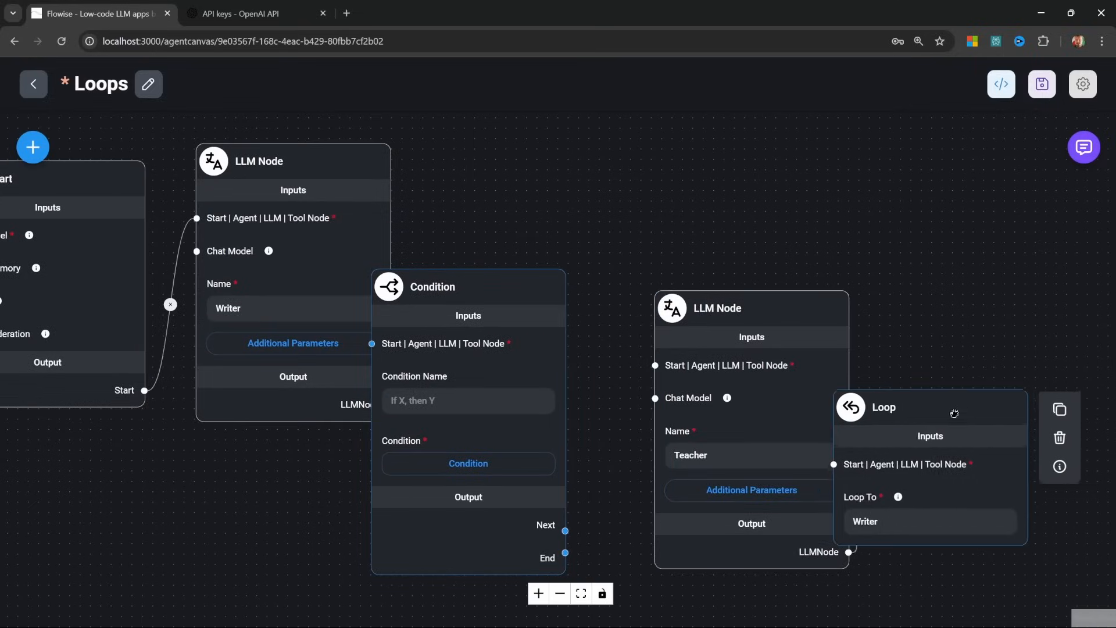
{"action": "mouse_move", "coordinate": [390, 404]}
{"action": "left_mouse_down"}
{"action": "mouse_move", "coordinate": [312, 209]}
{"action": "mouse_move", "coordinate": [348, 343]}
{"action": "mouse_move", "coordinate": [387, 334]}
{"action": "mouse_move", "coordinate": [428, 205]}
{"action": "left_mouse_up"}
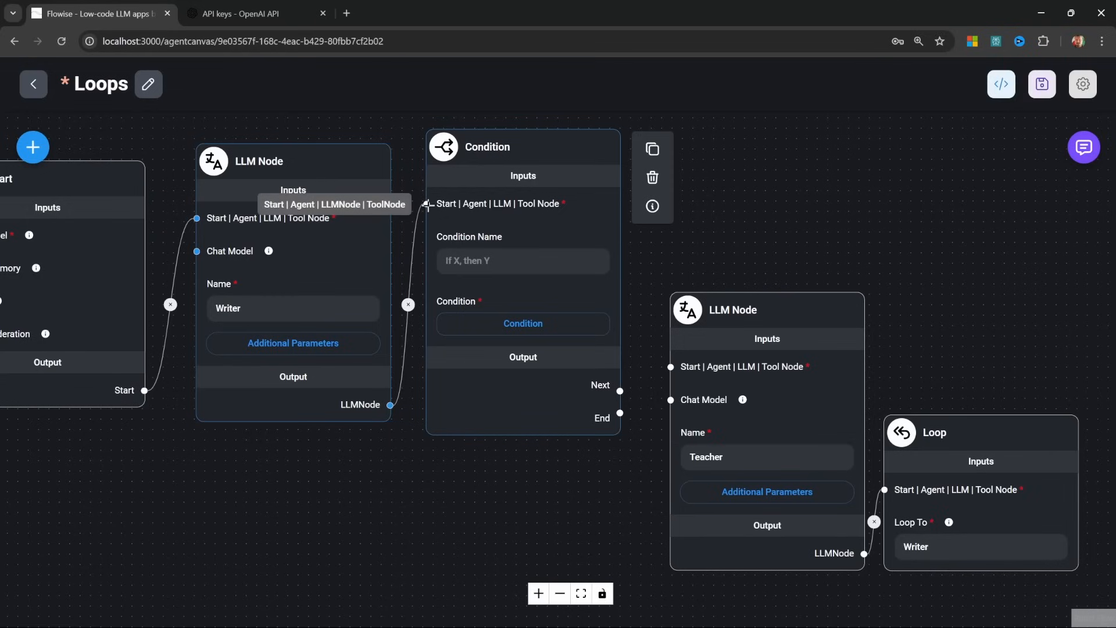
Name the condition "If loop > 3 times" and add a row to its condition table
{"action": "left_click", "coordinate": [495, 258]}
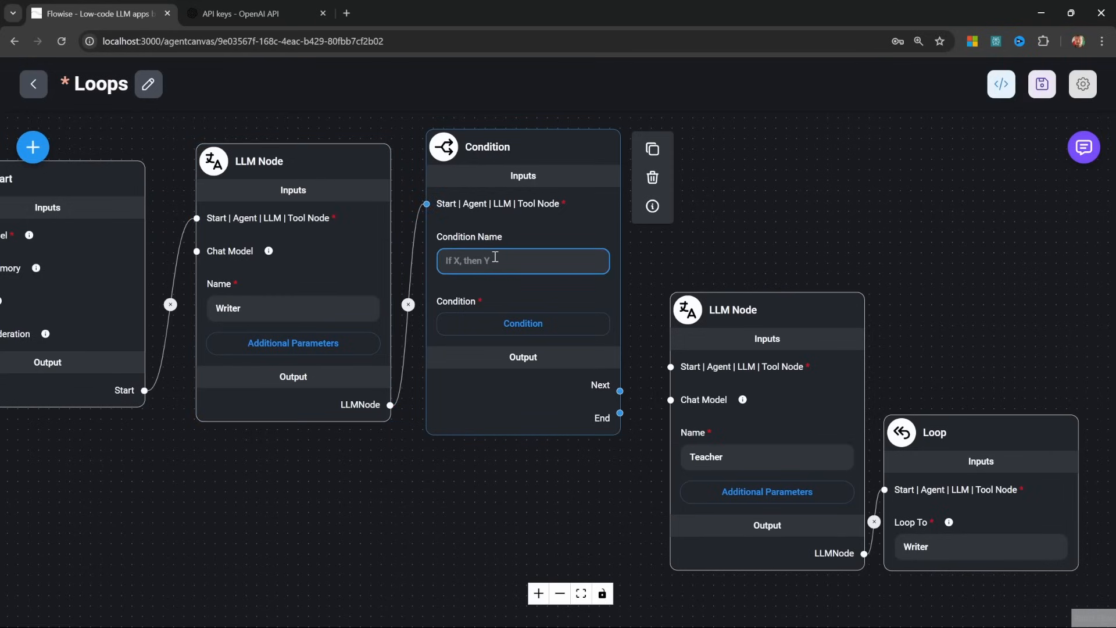
{"action": "type", "text": "If loop > 3 times"}
{"action": "left_click", "coordinate": [524, 323]}
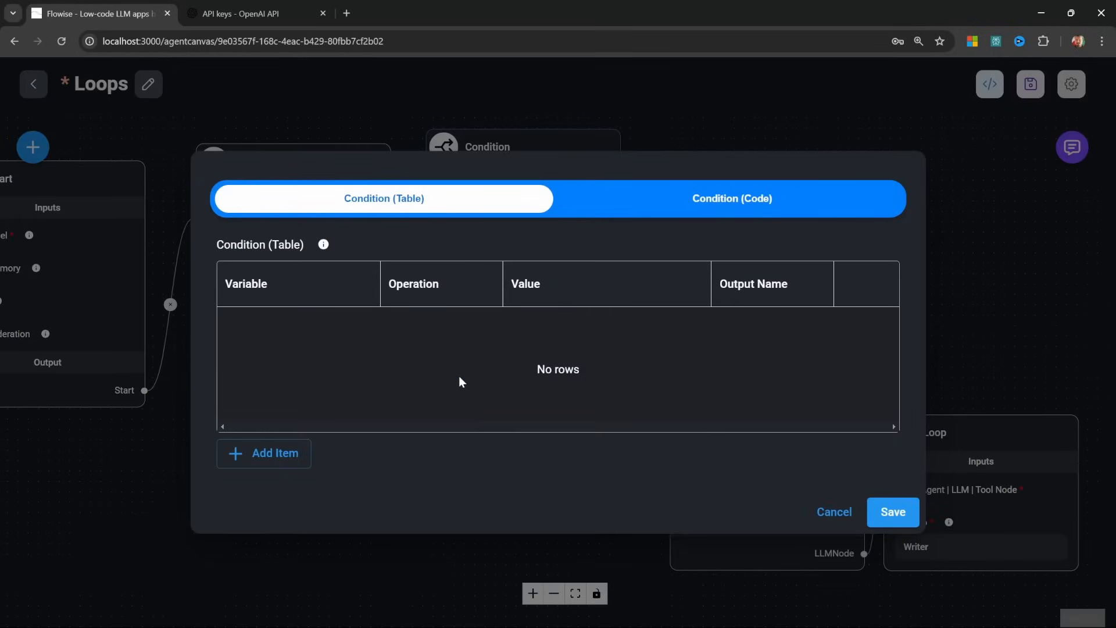
{"action": "left_click", "coordinate": [259, 453]}
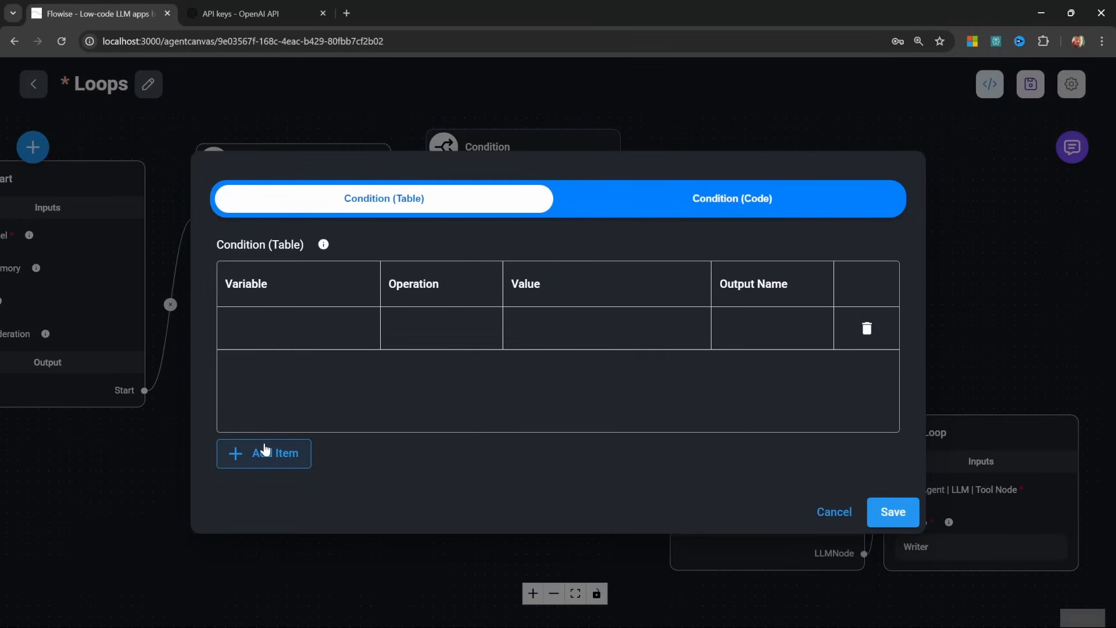
Set the condition row to check that $flow.state.messages.length is Less Than or Equal To 6
{"action": "left_click", "coordinate": [271, 331]}
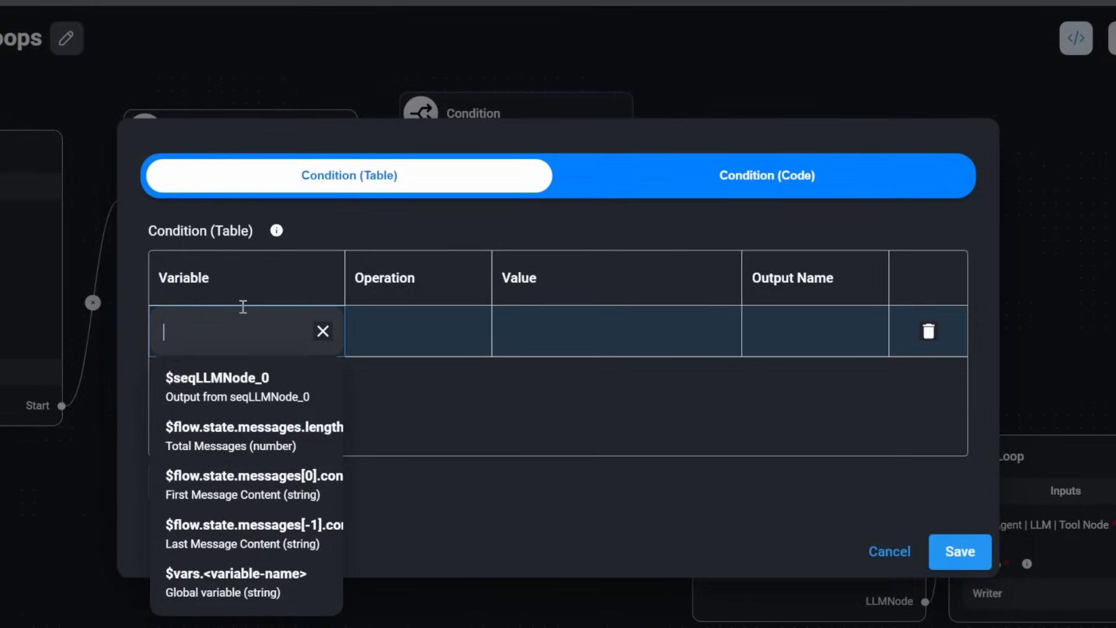
{"action": "left_click", "coordinate": [250, 443]}
{"action": "left_click", "coordinate": [249, 382]}
{"action": "left_click", "coordinate": [435, 330]}
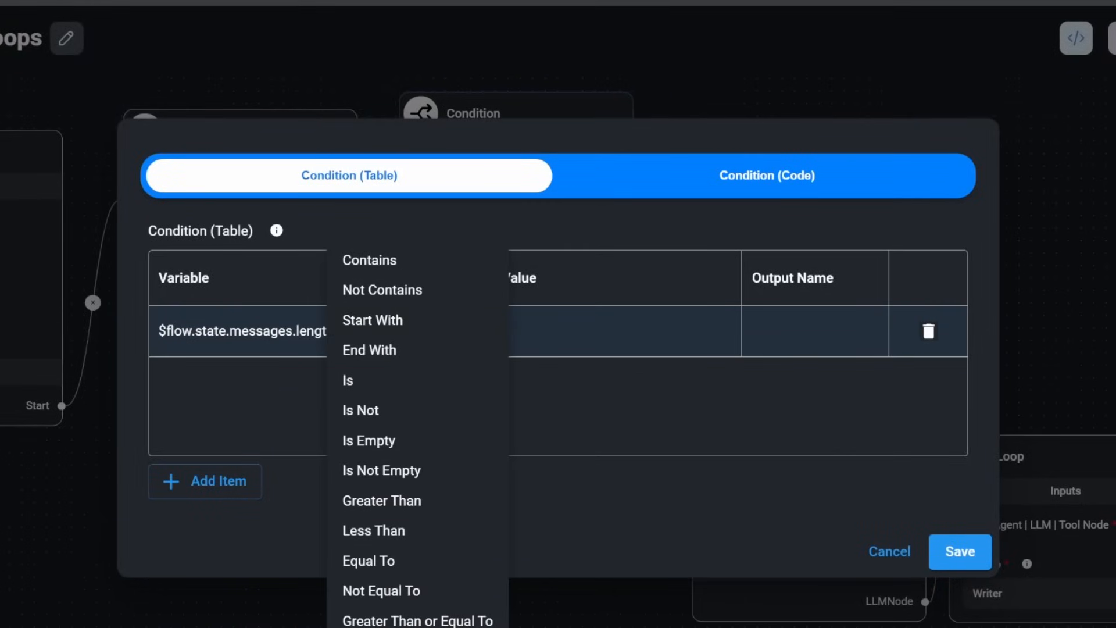
{"action": "left_click", "coordinate": [407, 625]}
{"action": "left_click", "coordinate": [542, 331]}
{"action": "type", "text": "6"}
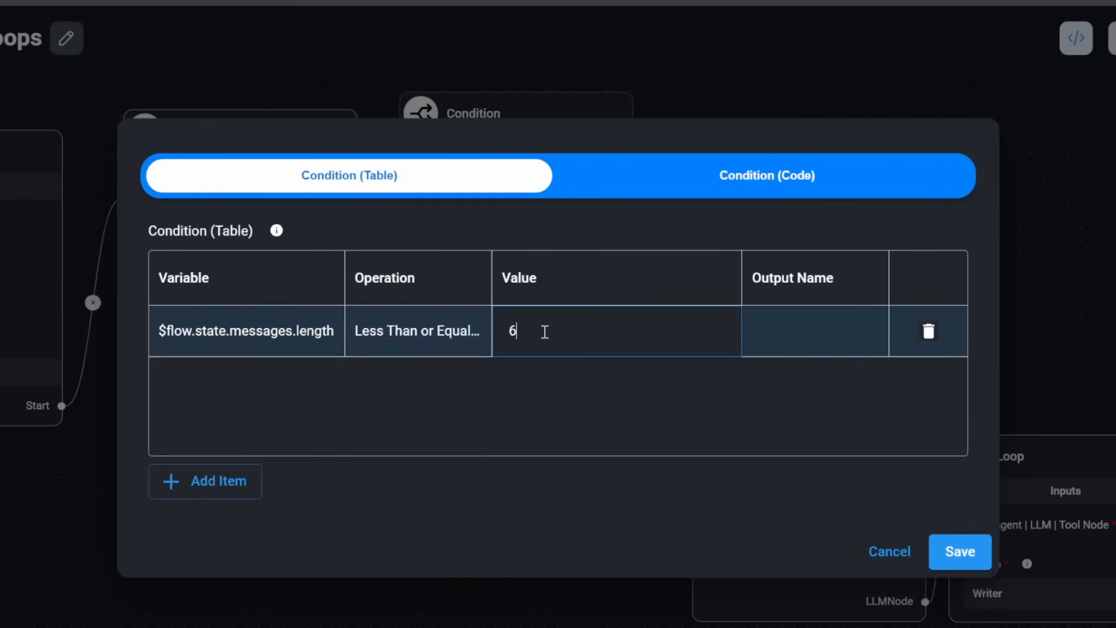
{"action": "left_click", "coordinate": [572, 390]}
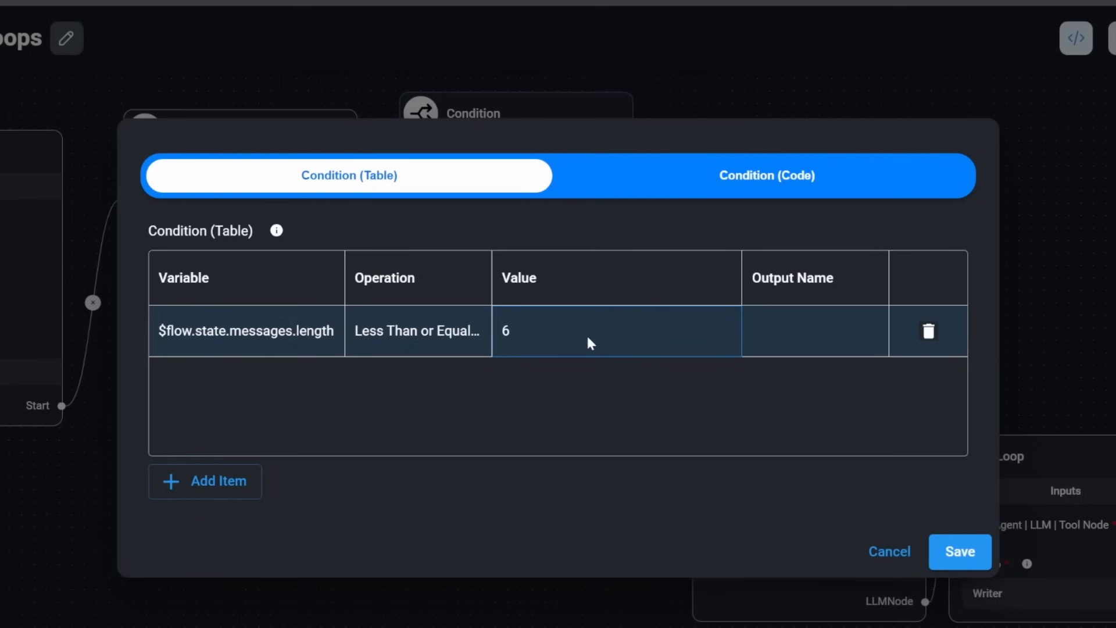
Name the condition row's output "Grading", save the condition, and connect that output to the Teacher node's input
{"action": "left_click", "coordinate": [816, 328]}
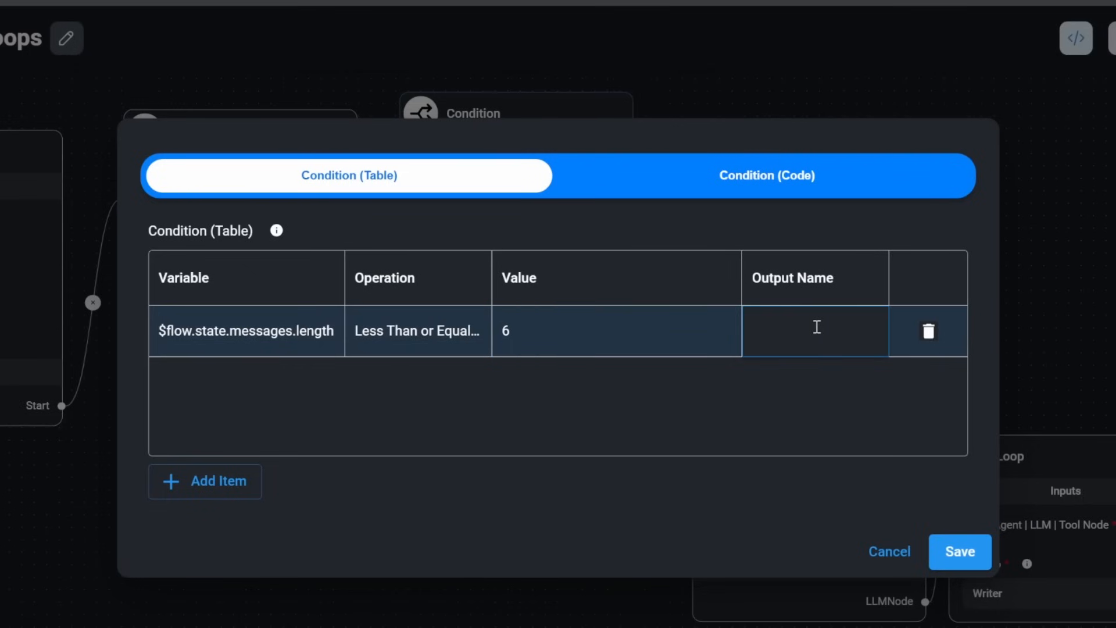
{"action": "type", "text": "Grading"}
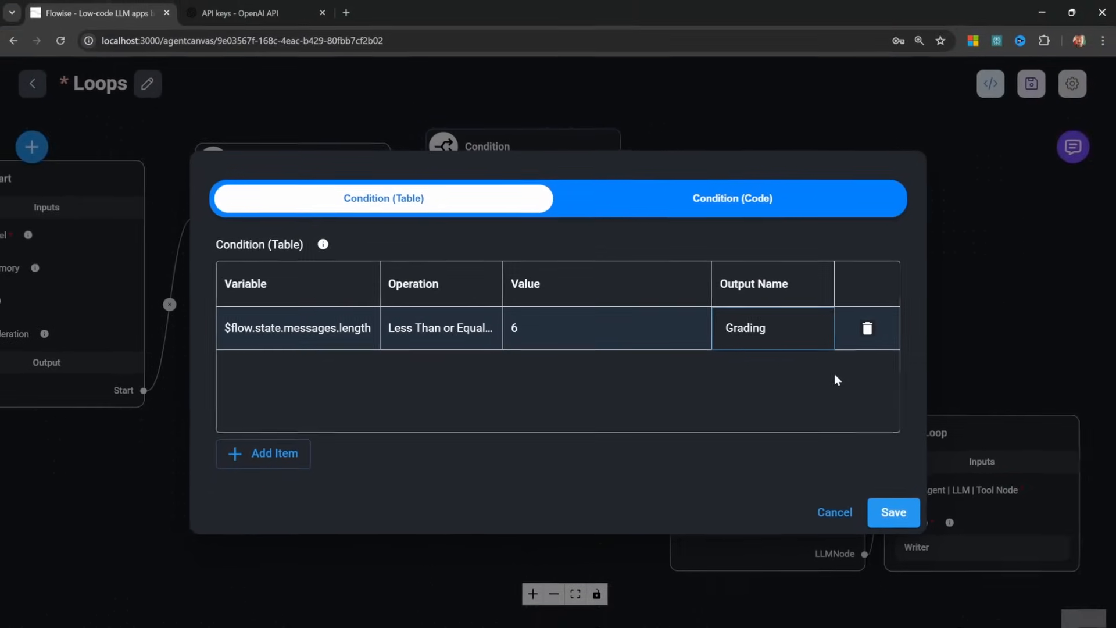
{"action": "left_click", "coordinate": [960, 551]}
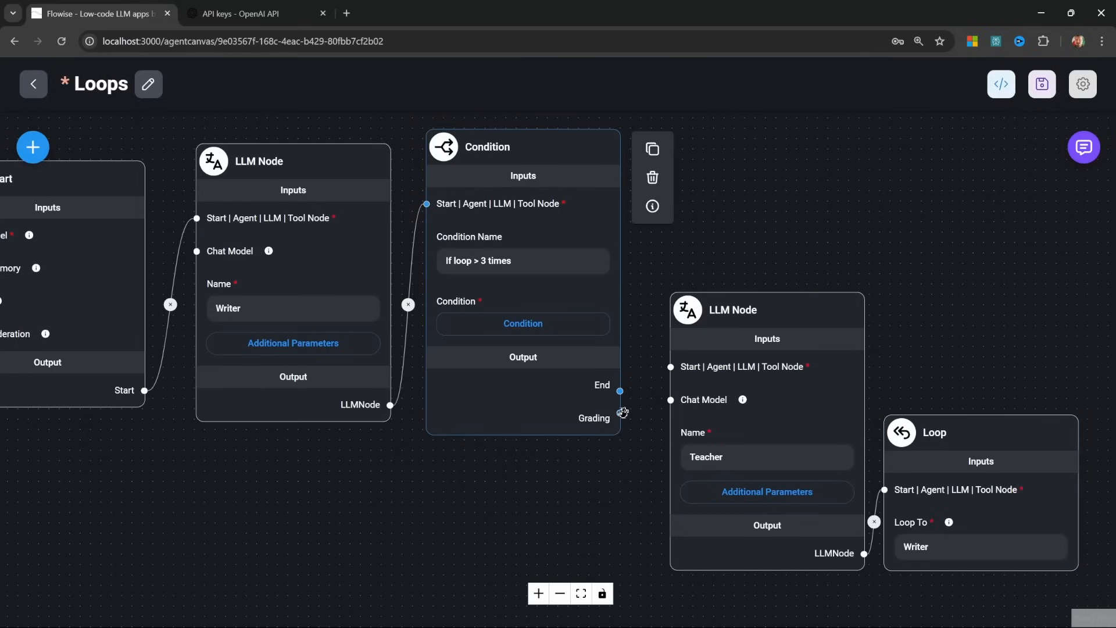
{"action": "left_click_drag", "start_coordinate": [620, 412], "coordinate": [672, 367]}
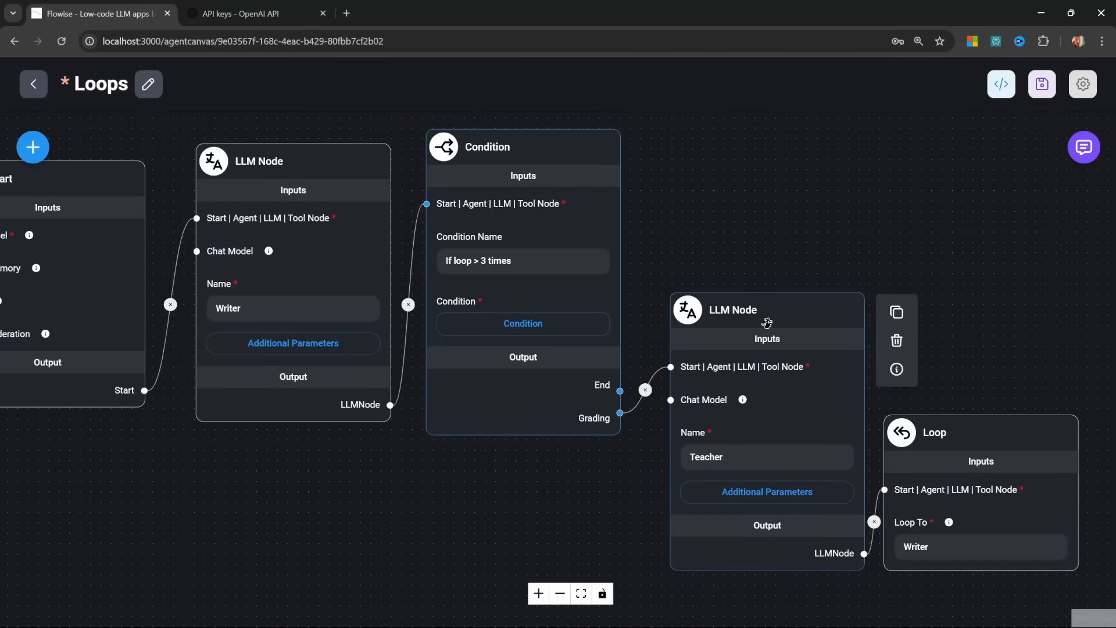
Add an End node above the Teacher node and connect the Condition node's End output to it
{"action": "left_click", "coordinate": [44, 149]}
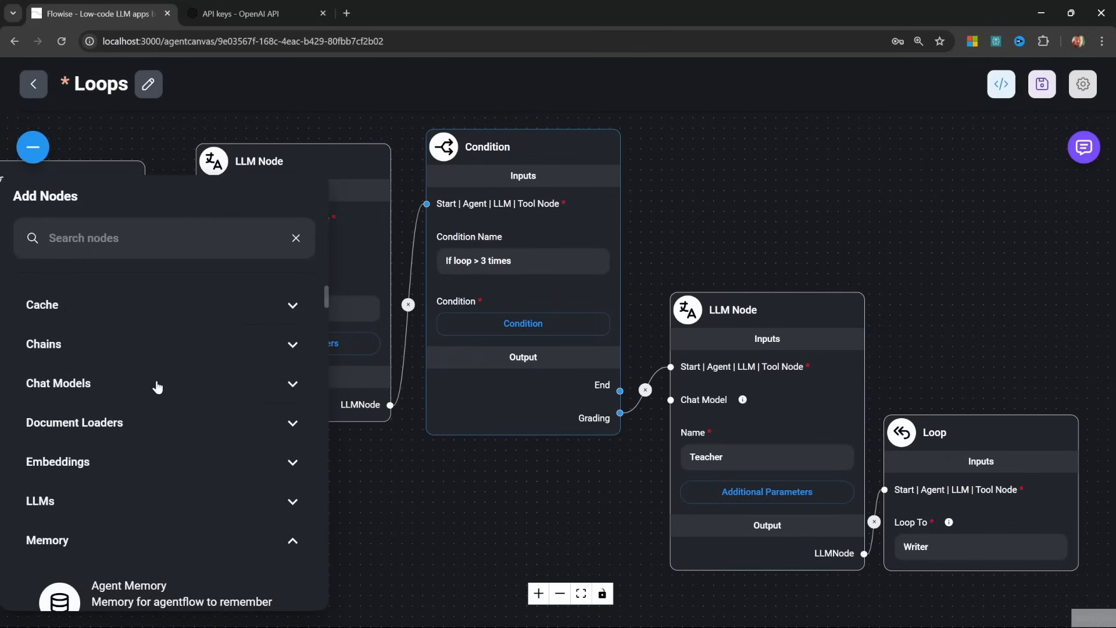
{"action": "scroll", "coordinate": [174, 430], "scroll_direction": "down", "scroll_amount": 8}
{"action": "scroll", "coordinate": [180, 375], "scroll_direction": "up", "scroll_amount": 5}
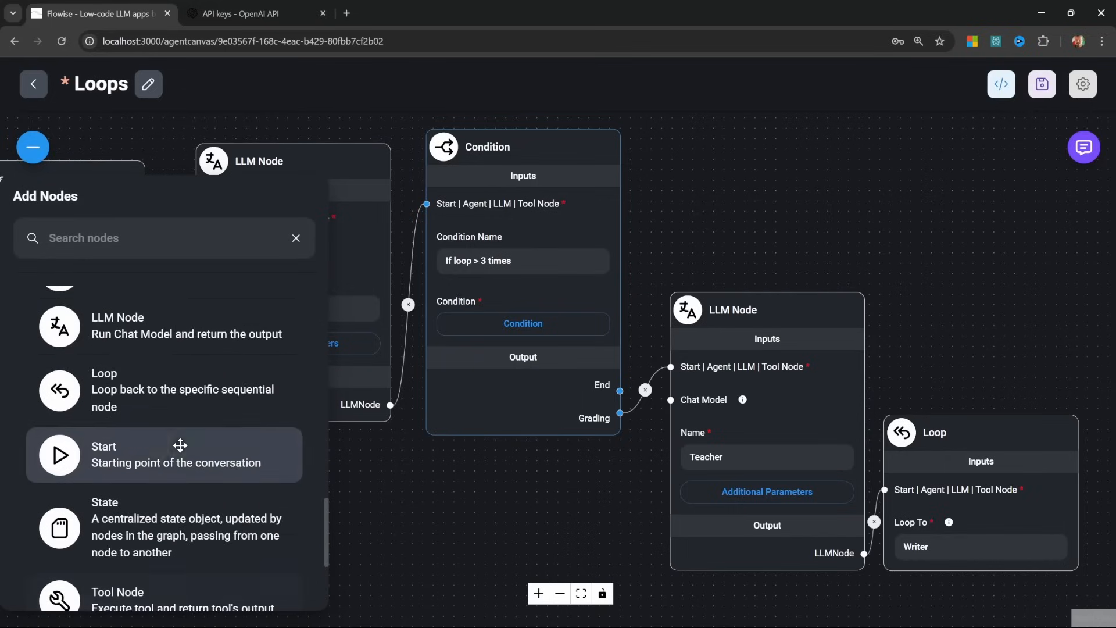
{"action": "left_click_drag", "start_coordinate": [99, 474], "coordinate": [723, 193]}
{"action": "left_click_drag", "start_coordinate": [897, 266], "coordinate": [794, 344]}
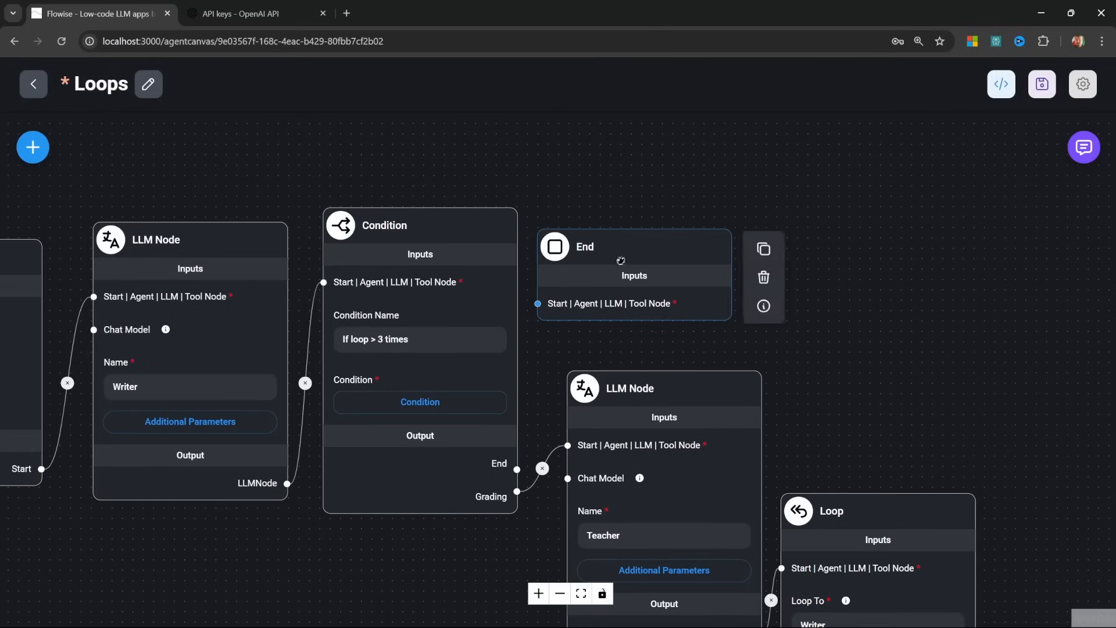
{"action": "left_click_drag", "start_coordinate": [620, 259], "coordinate": [654, 261]}
{"action": "left_click_drag", "start_coordinate": [517, 470], "coordinate": [568, 305]}
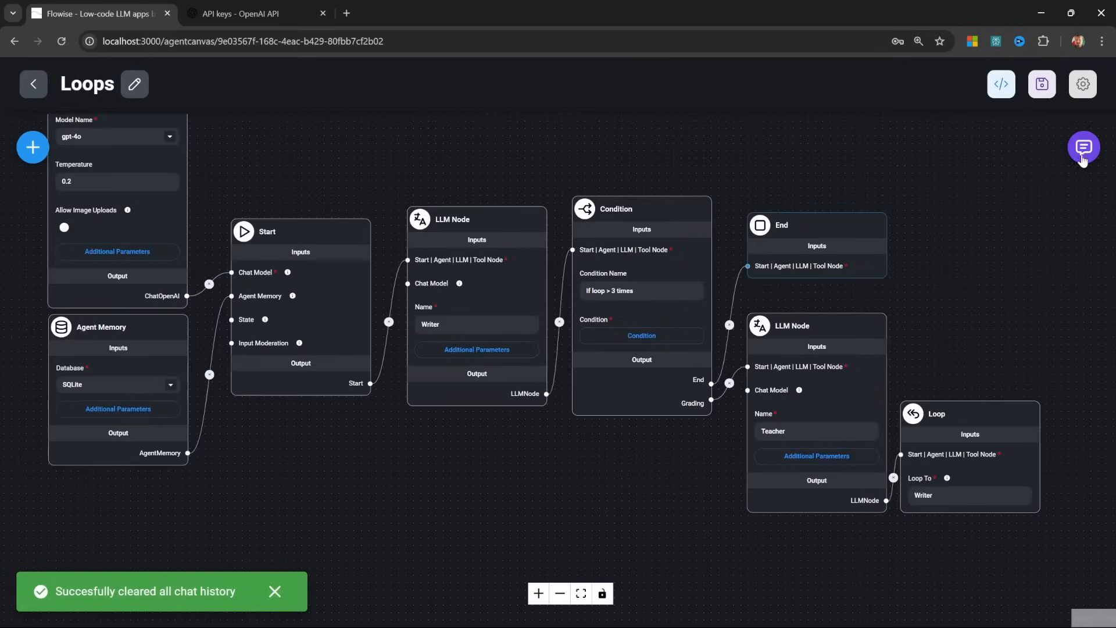
Open the chat in its expanded view and send "Write an essay about AI" to test the conditional loop
{"action": "left_click", "coordinate": [1083, 150]}
{"action": "left_click", "coordinate": [986, 147]}
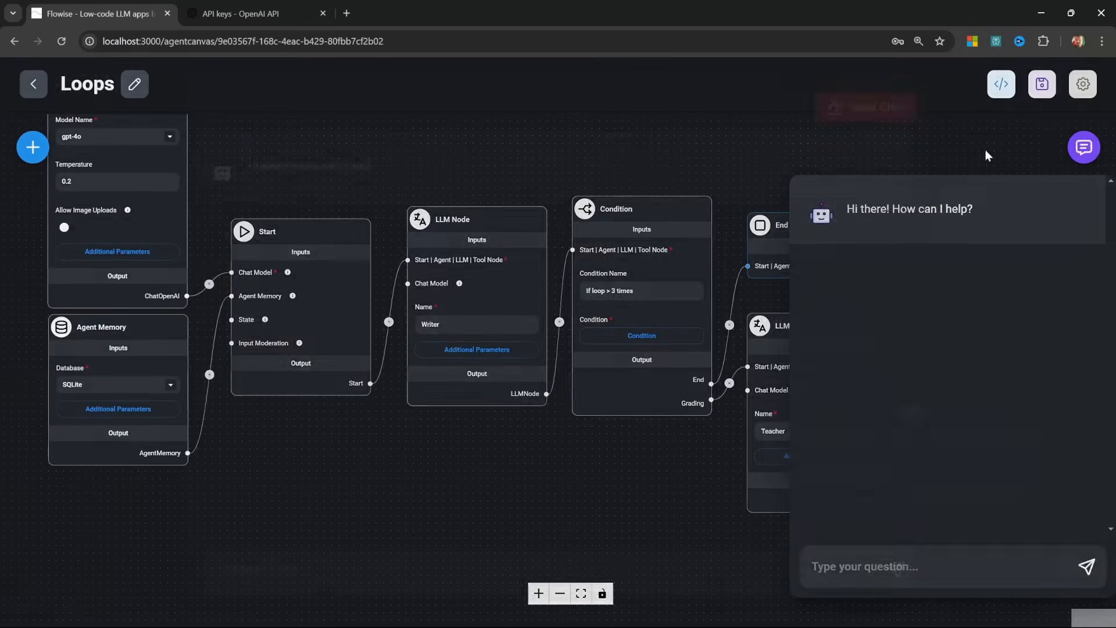
{"action": "type", "text": "Write an essay about AI"}
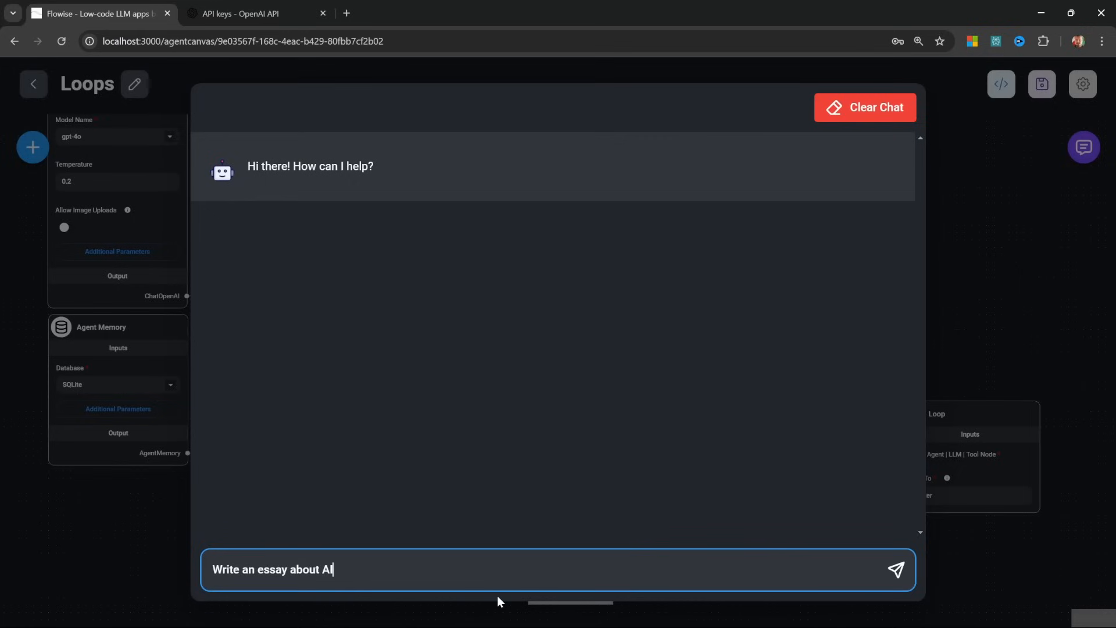
{"action": "key", "text": "Return"}
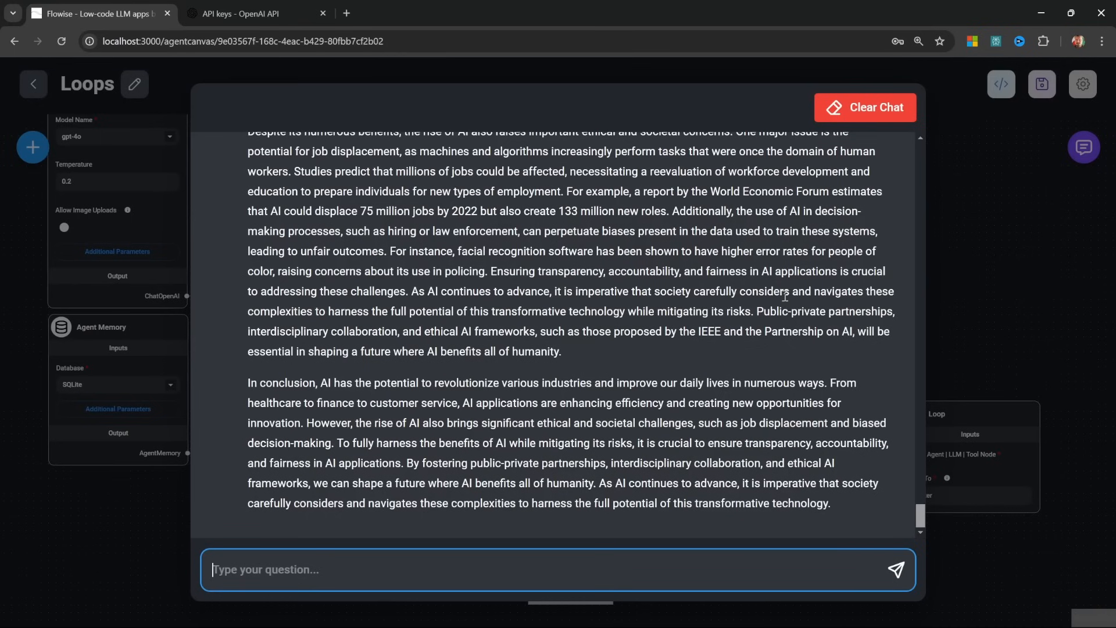
Review the end of the chat response and compare the last Writer reply with the final essay output
{"action": "scroll", "coordinate": [645, 399], "scroll_direction": "up", "scroll_amount": 2}
{"action": "scroll", "coordinate": [645, 398], "scroll_direction": "up", "scroll_amount": 8}
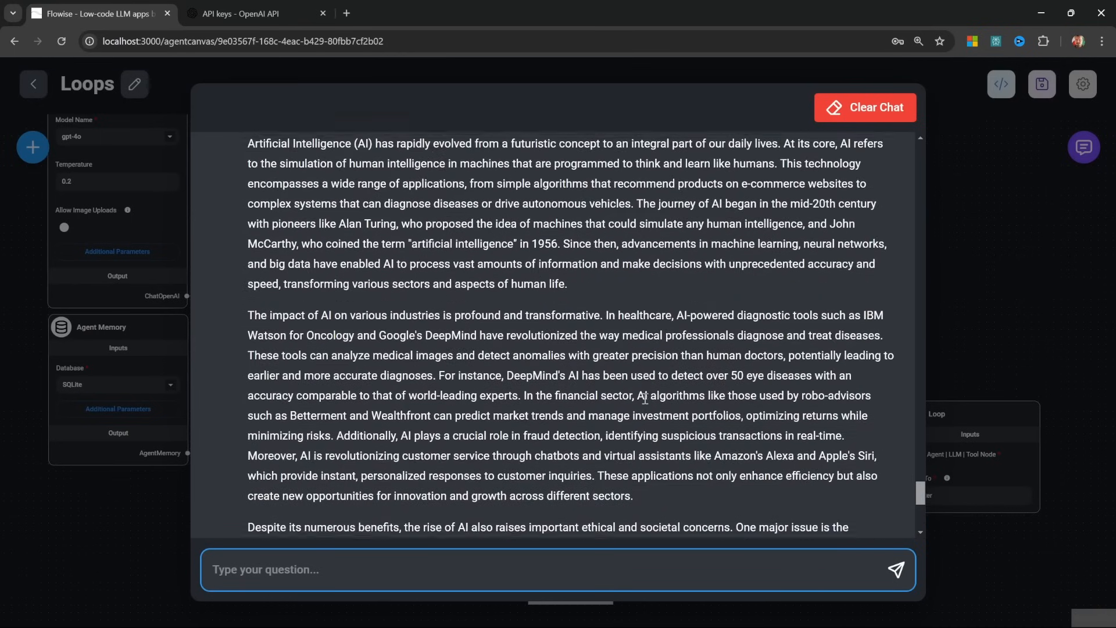
{"action": "scroll", "coordinate": [645, 398], "scroll_direction": "up", "scroll_amount": 1}
{"action": "scroll", "coordinate": [646, 399], "scroll_direction": "down", "scroll_amount": 2}
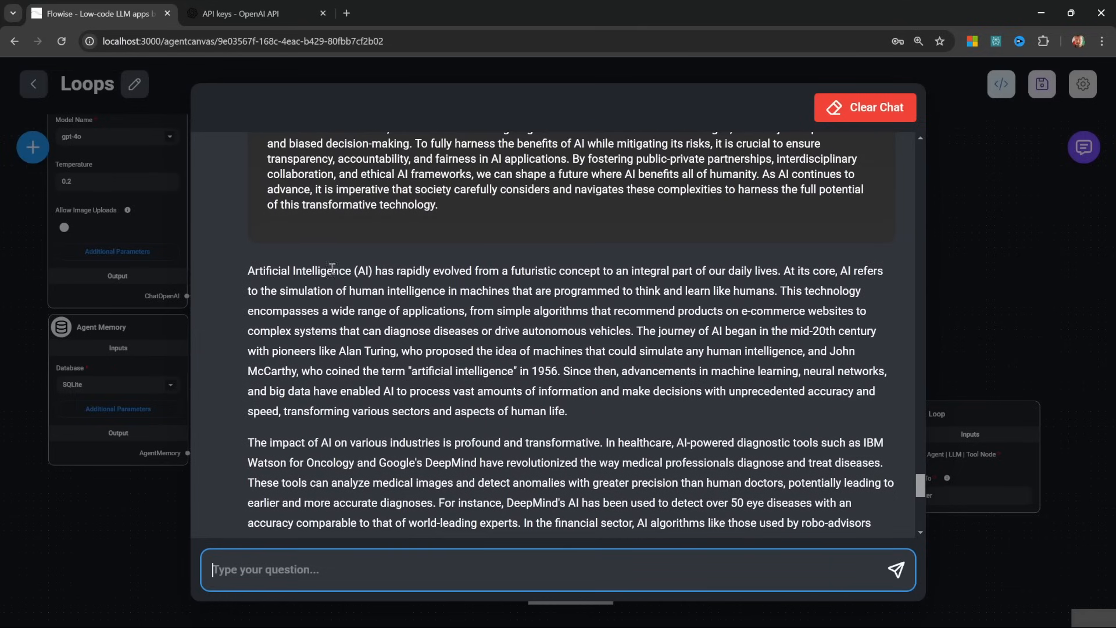
{"action": "left_click_drag", "start_coordinate": [250, 274], "coordinate": [881, 492]}
{"action": "left_click", "coordinate": [560, 299]}
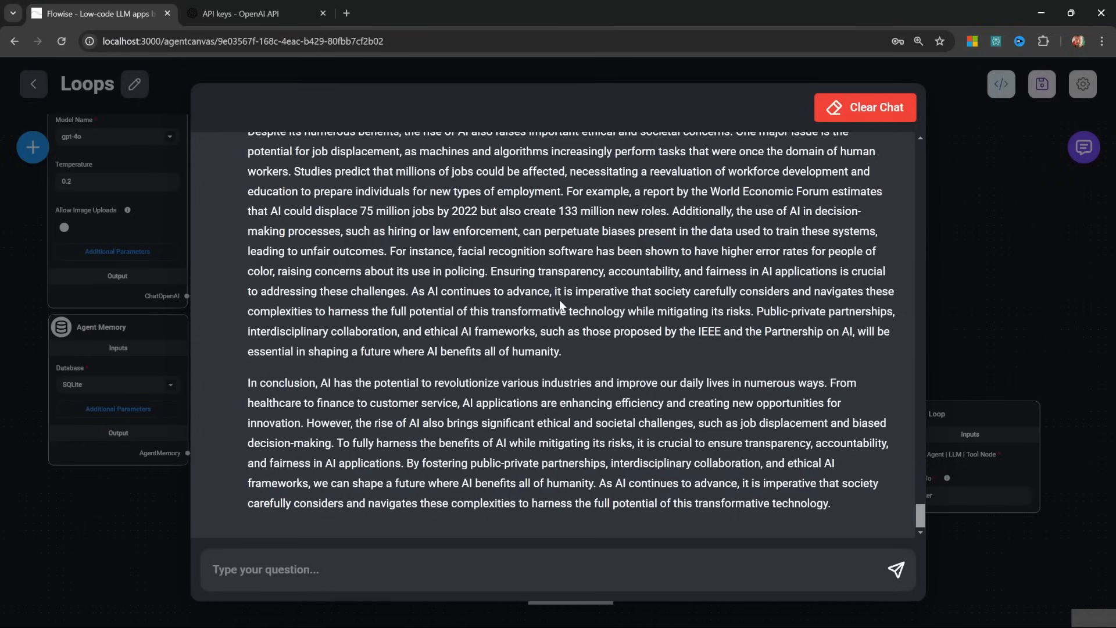